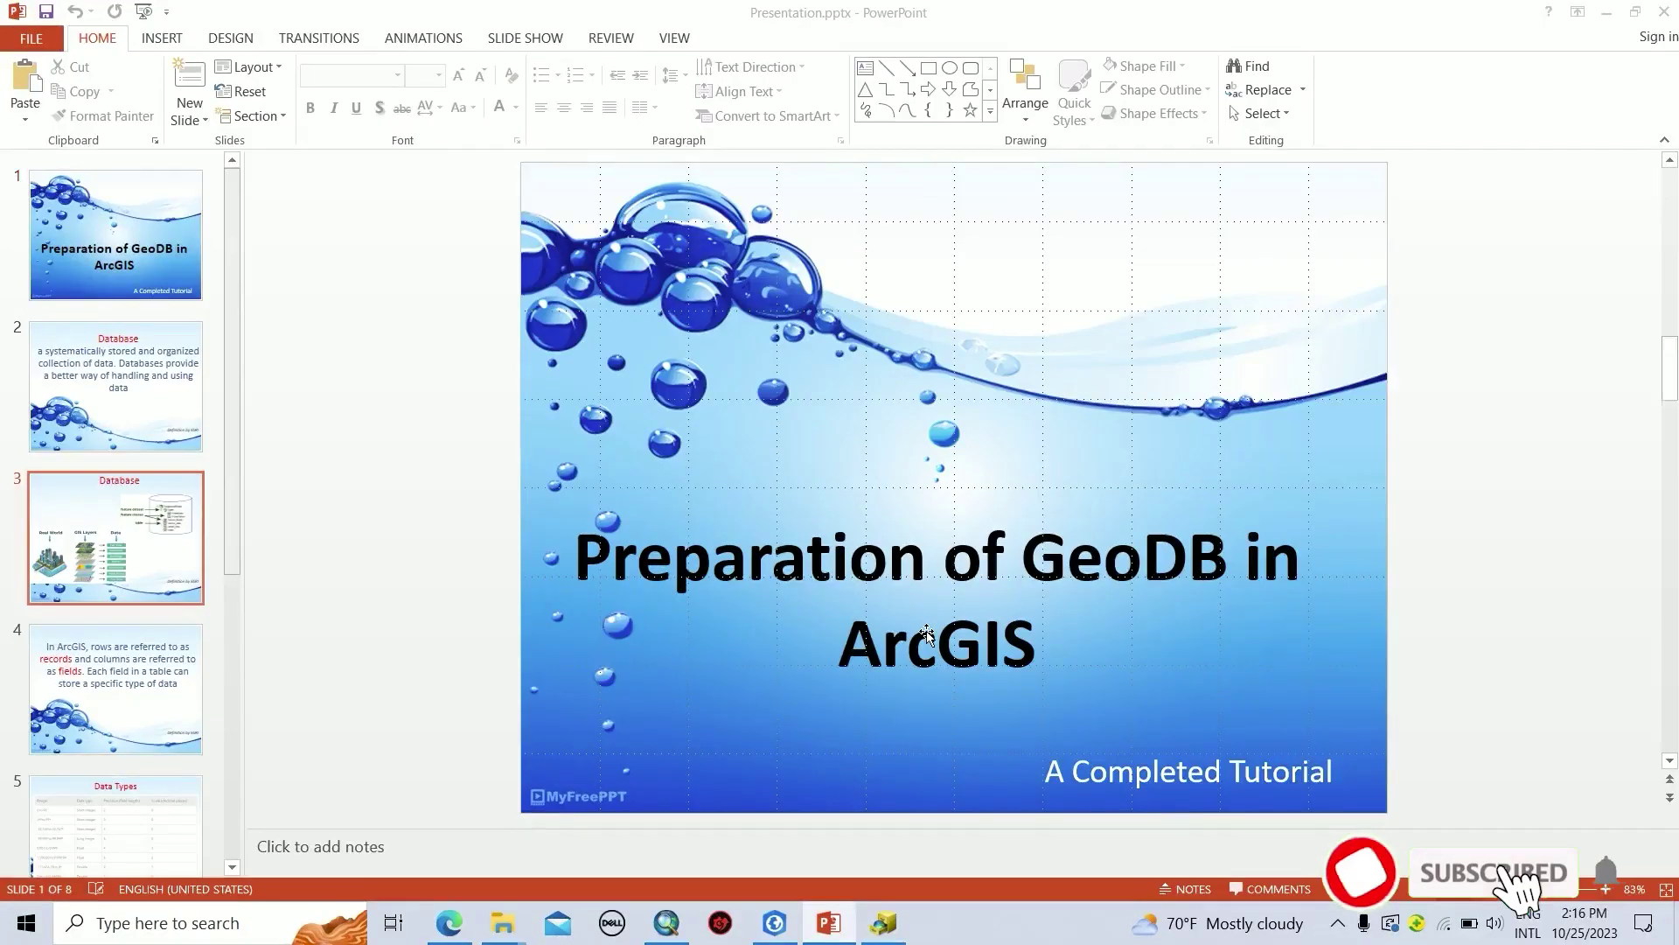
- Switch to ArcCatalog and create a personal geodatabase in the GeoDB folder under D:\YT Studio
{"action": "left_click", "coordinate": [872, 931]}
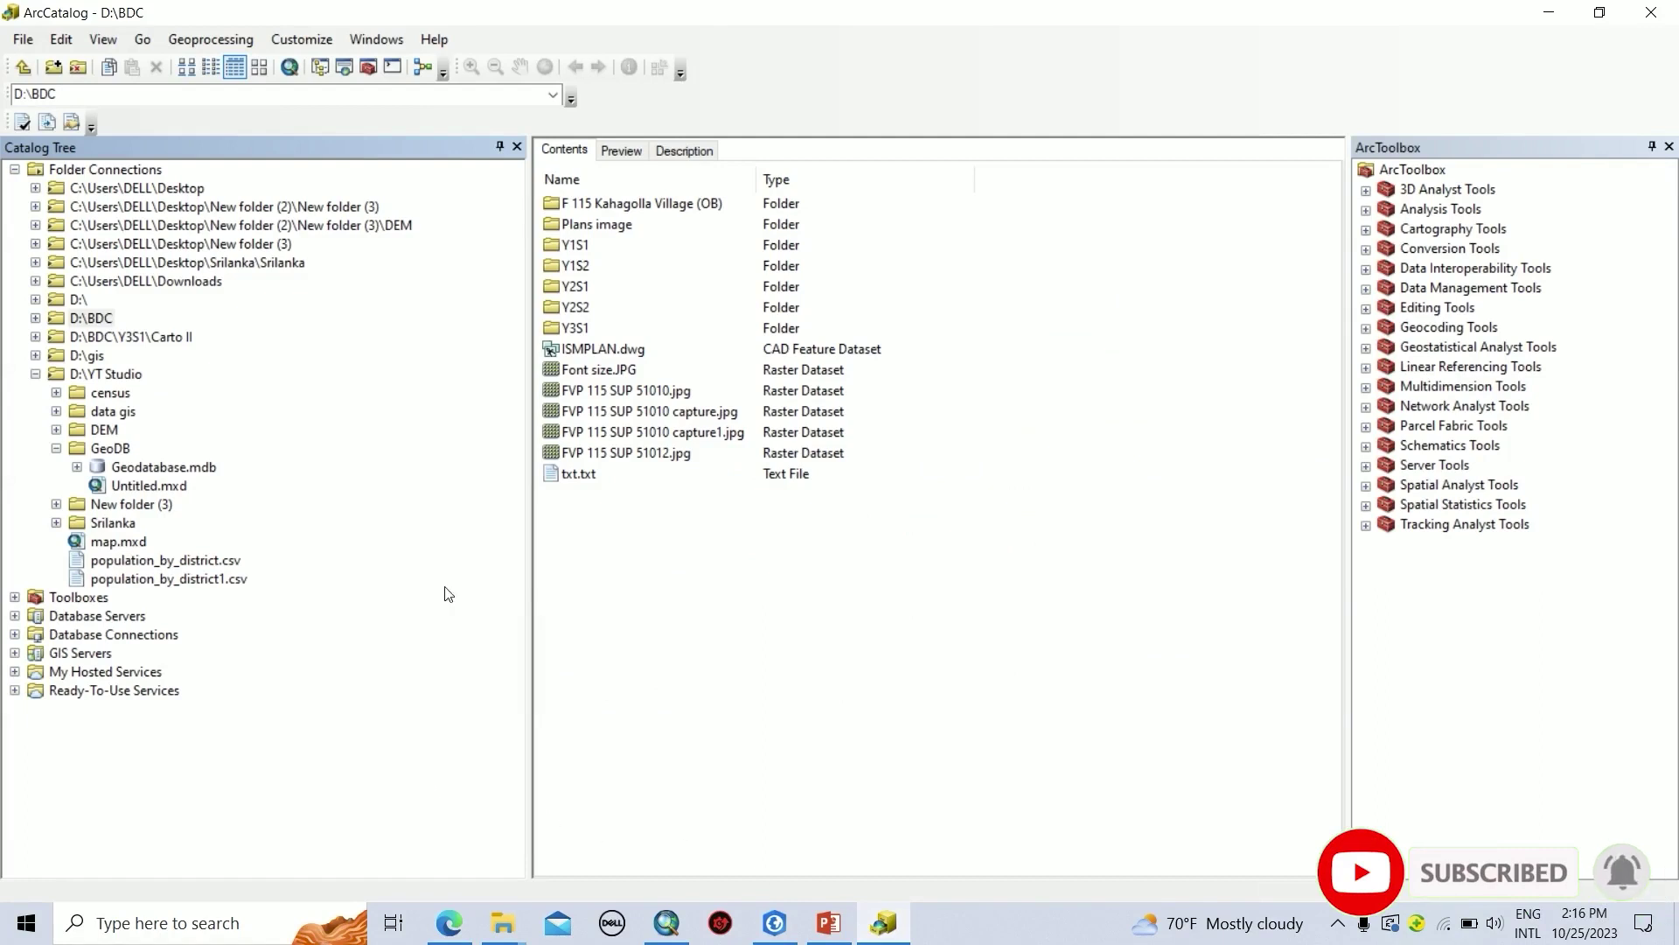
{"action": "left_click", "coordinate": [111, 449]}
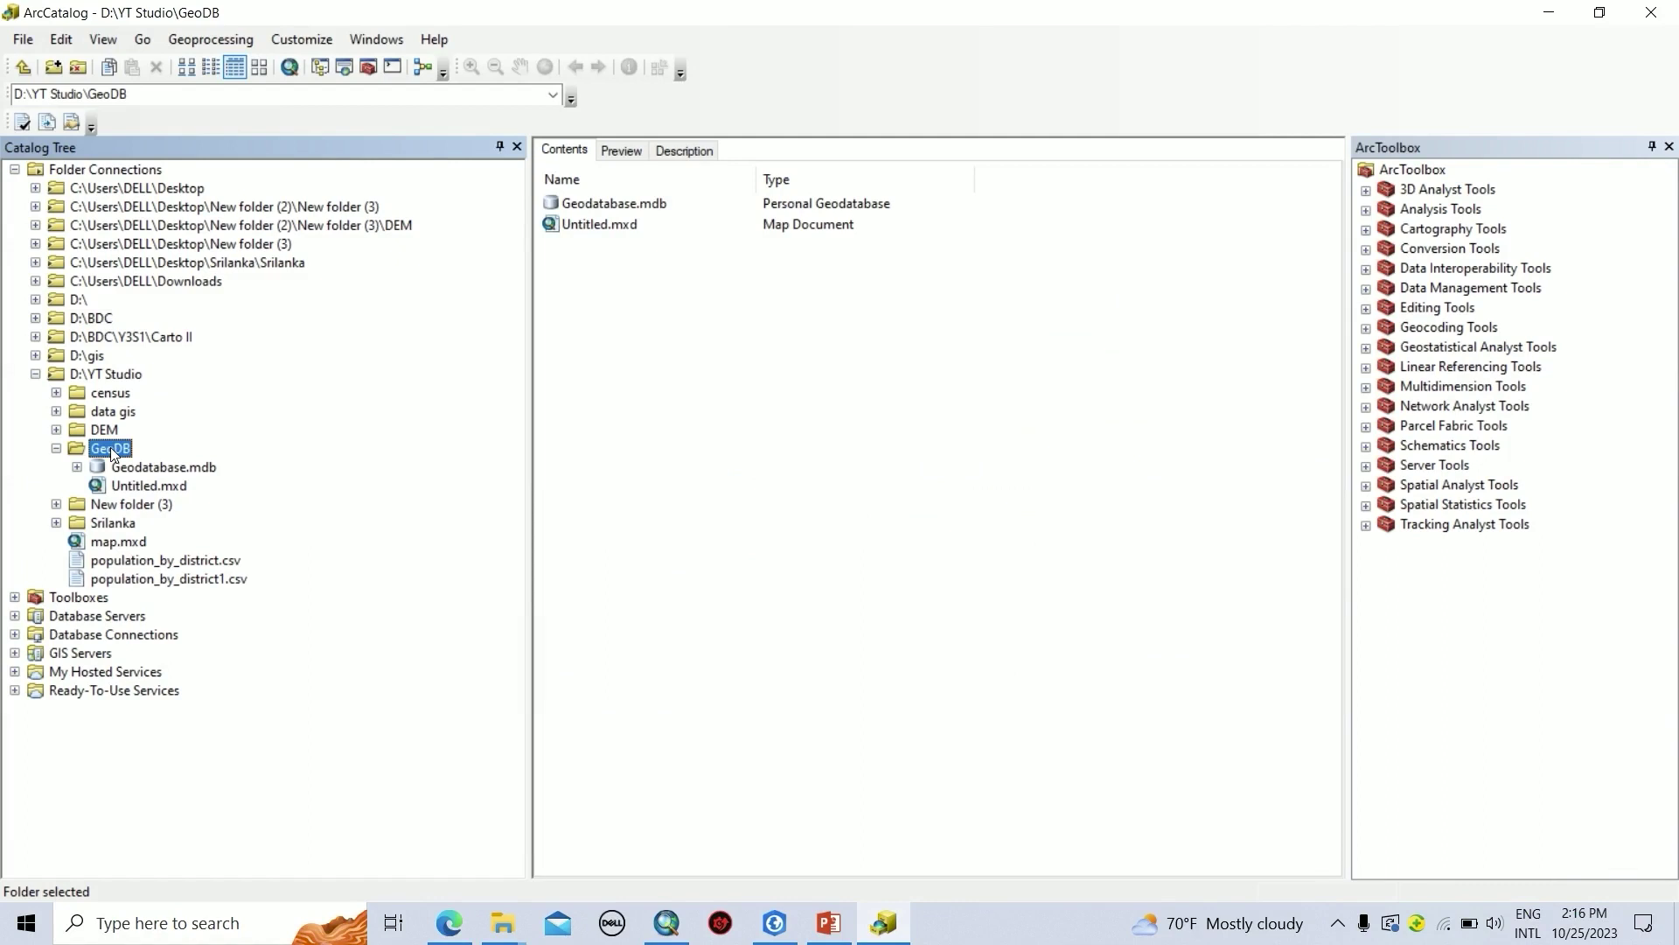
{"action": "right_click", "coordinate": [113, 452]}
{"action": "mouse_move", "coordinate": [185, 585]}
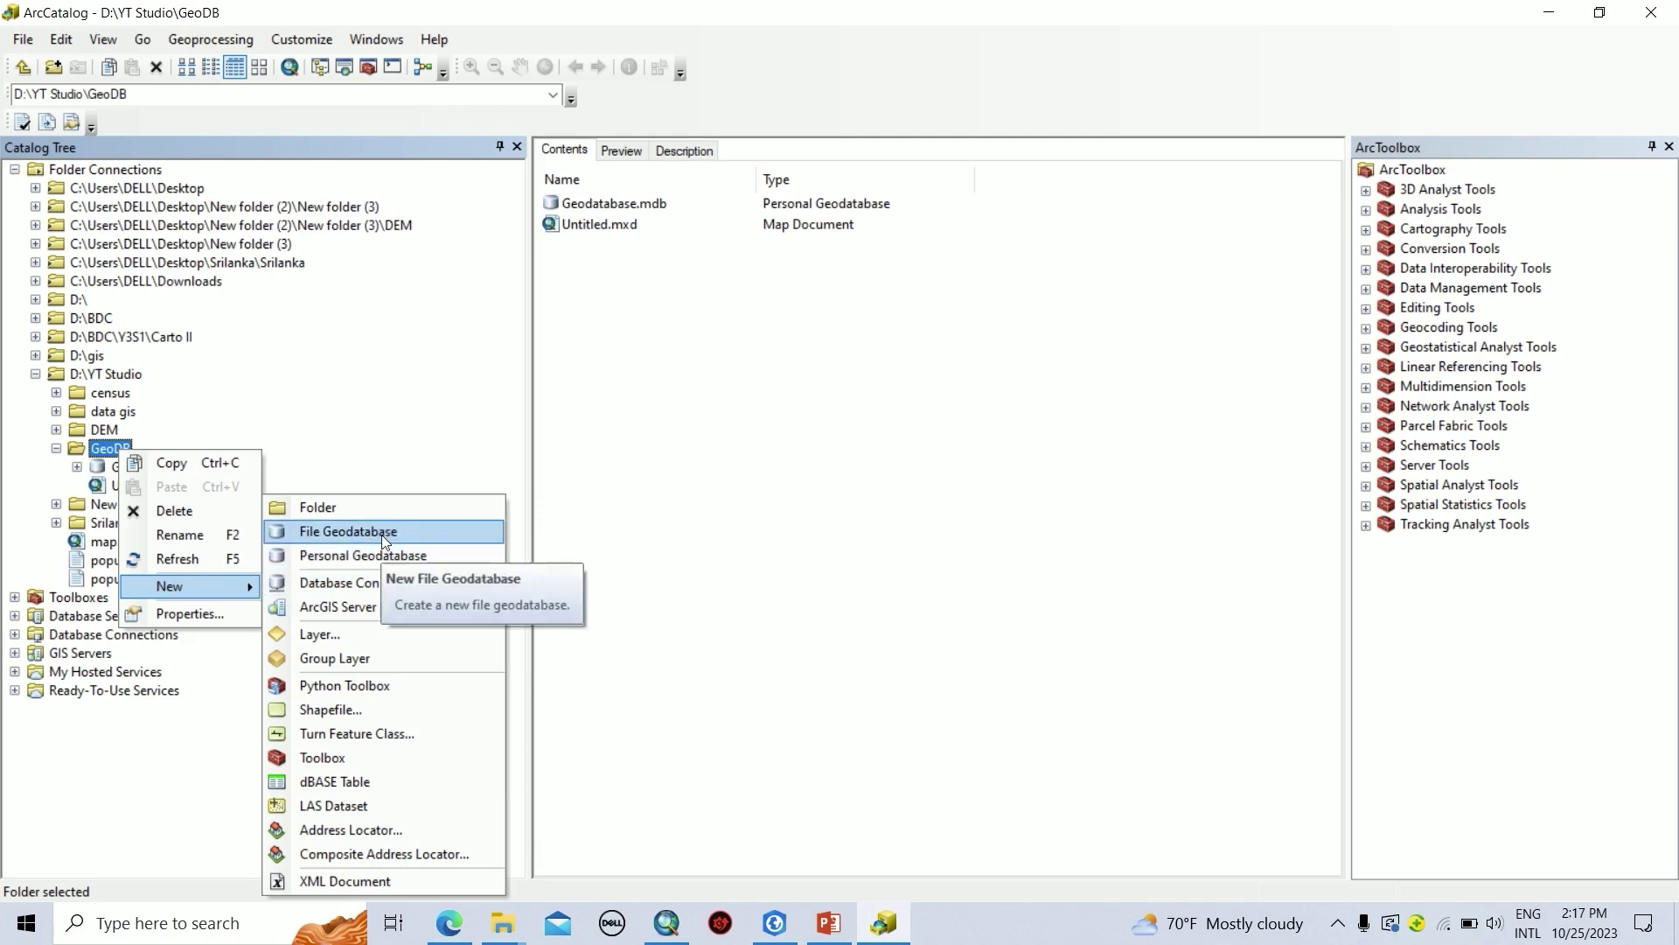
{"action": "left_click", "coordinate": [417, 564]}
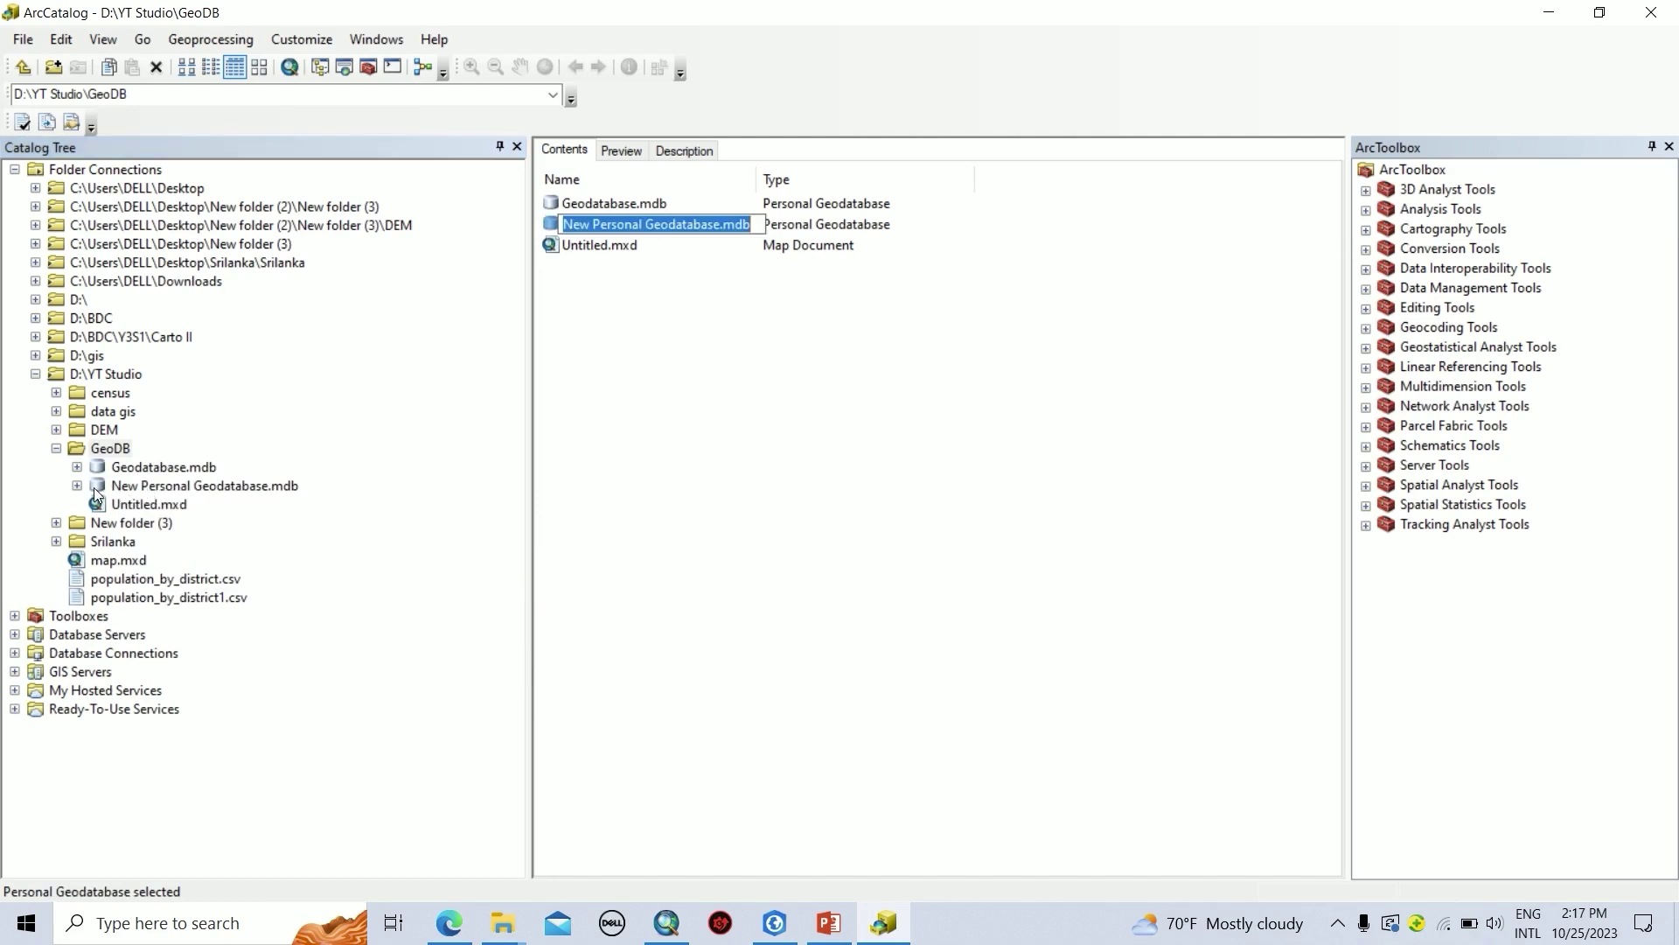
- Rename the newly created personal geodatabase as New Geodatabase.mdb
{"action": "left_click", "coordinate": [146, 488]}
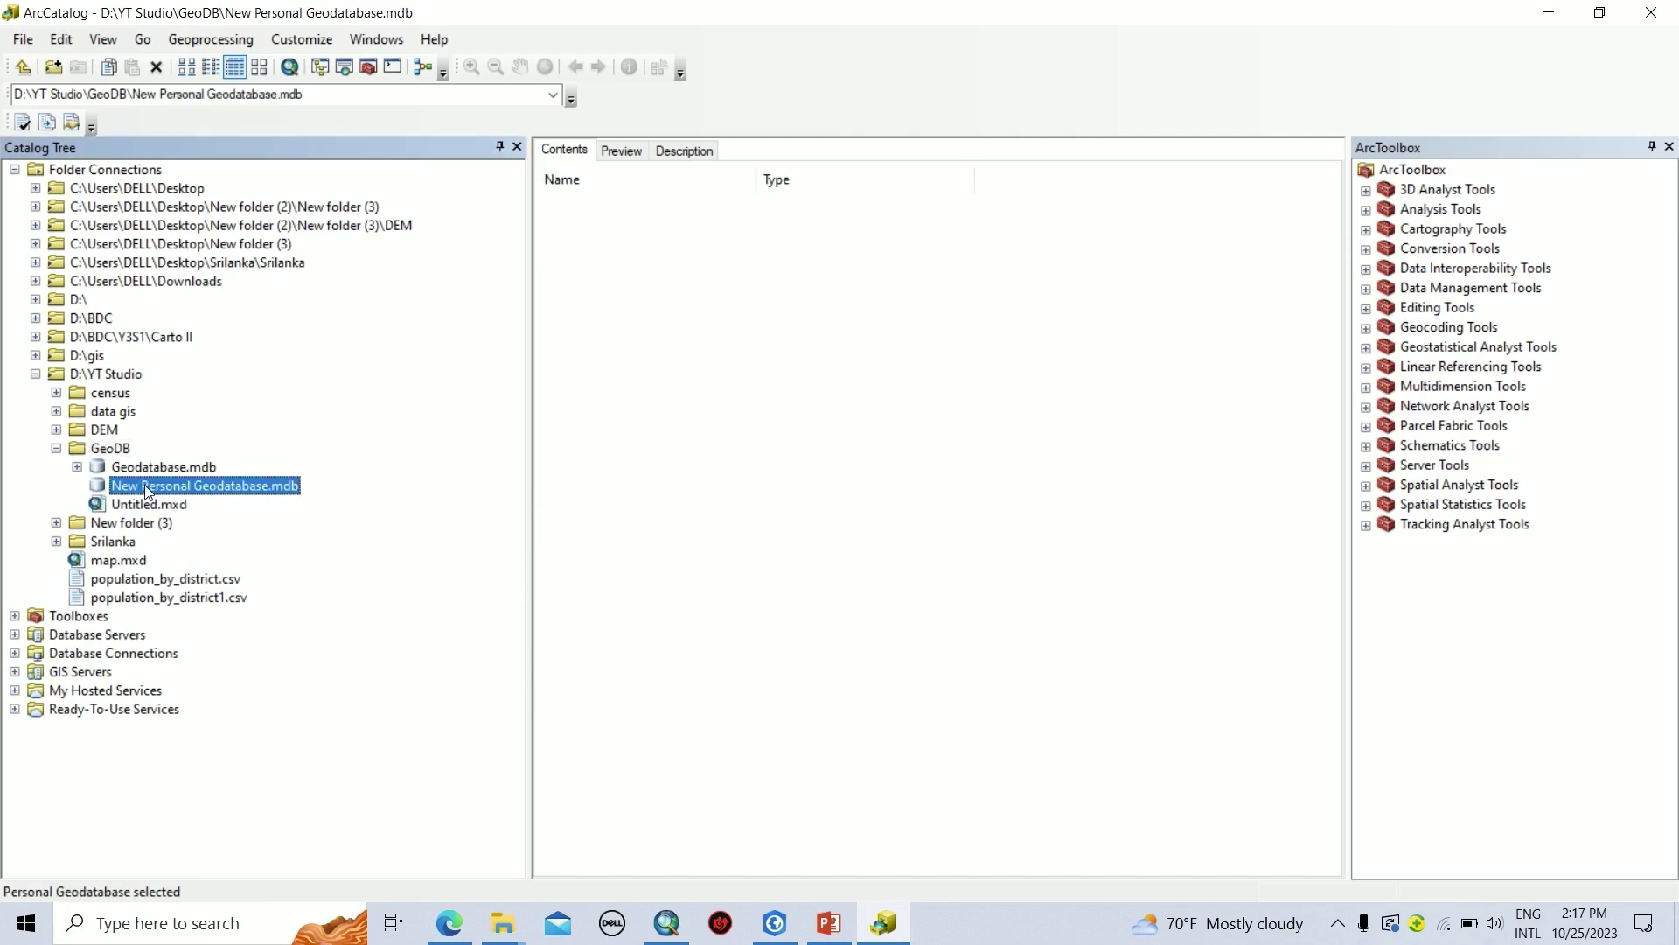
{"action": "left_click", "coordinate": [183, 492]}
{"action": "type", "text": "New Geodatabase.mdb"}
{"action": "key", "text": "Return"}
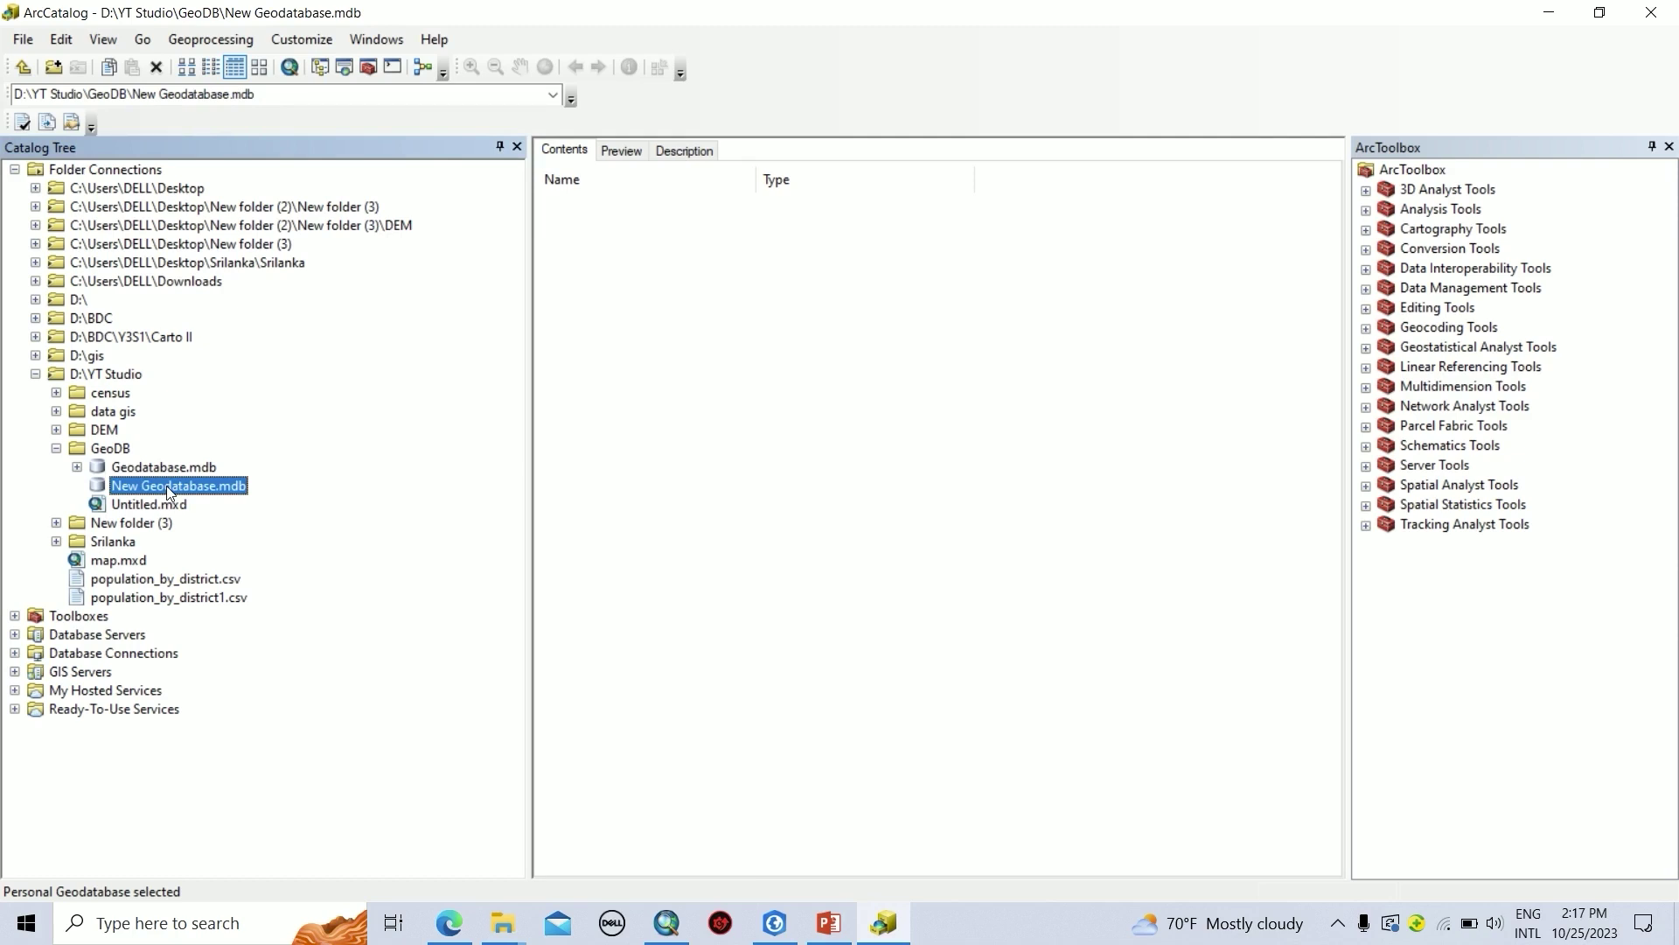
- Start a new feature dataset in New Geodatabase.mdb and name it Feature_Dataset
{"action": "right_click", "coordinate": [166, 486]}
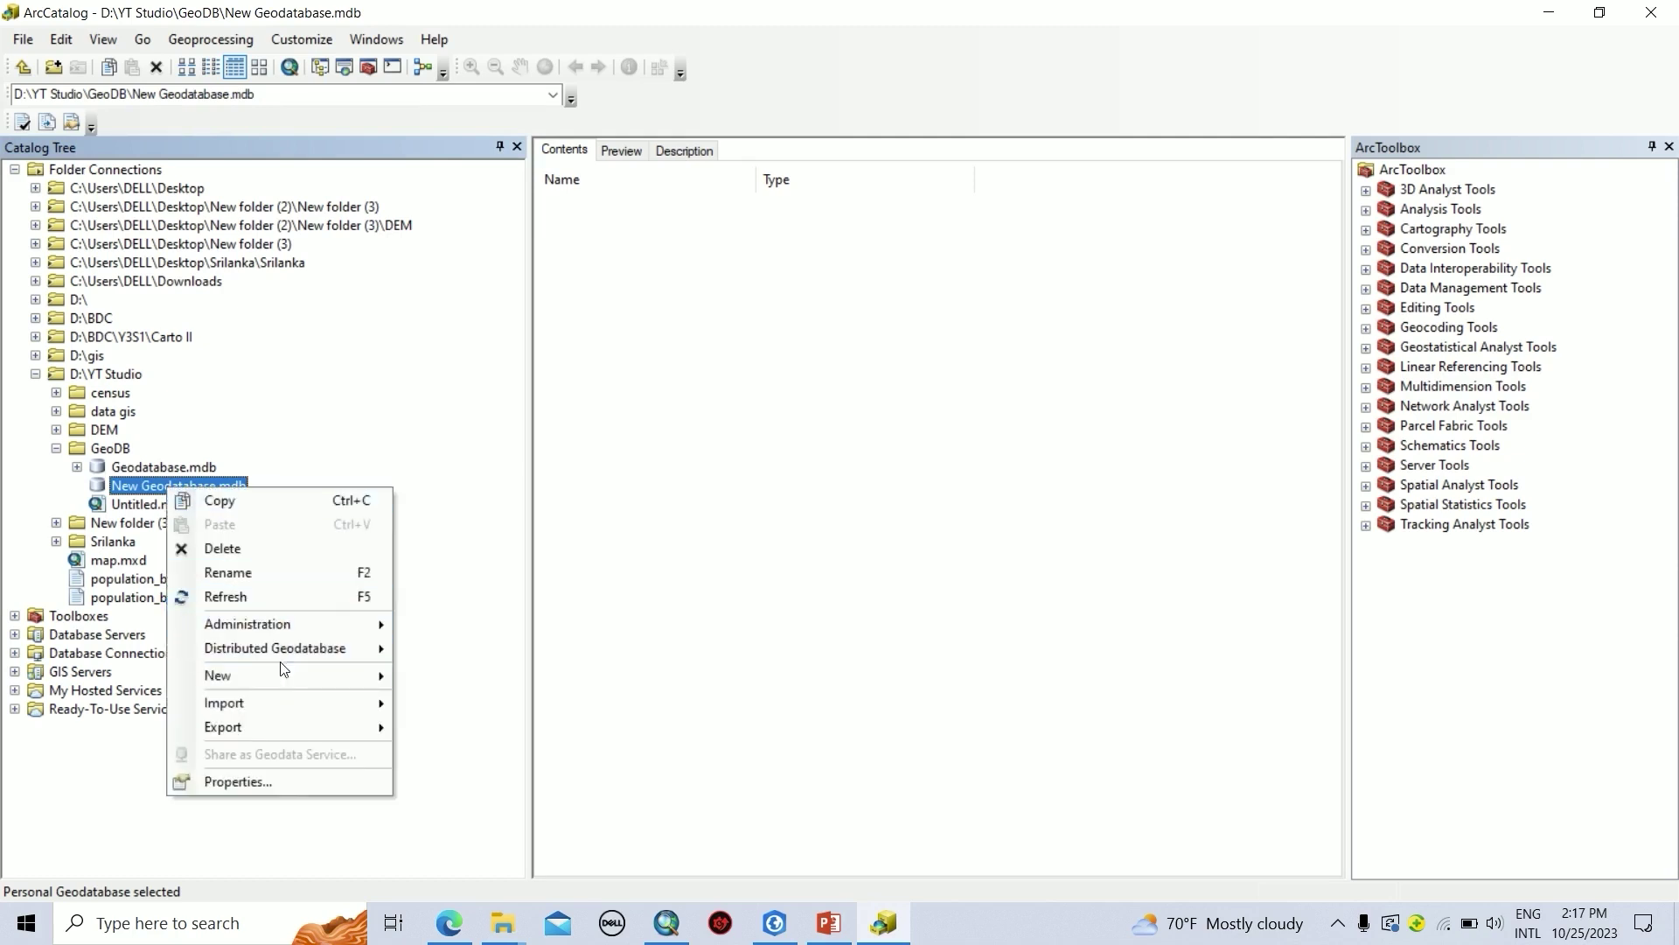
{"action": "mouse_move", "coordinate": [282, 677]}
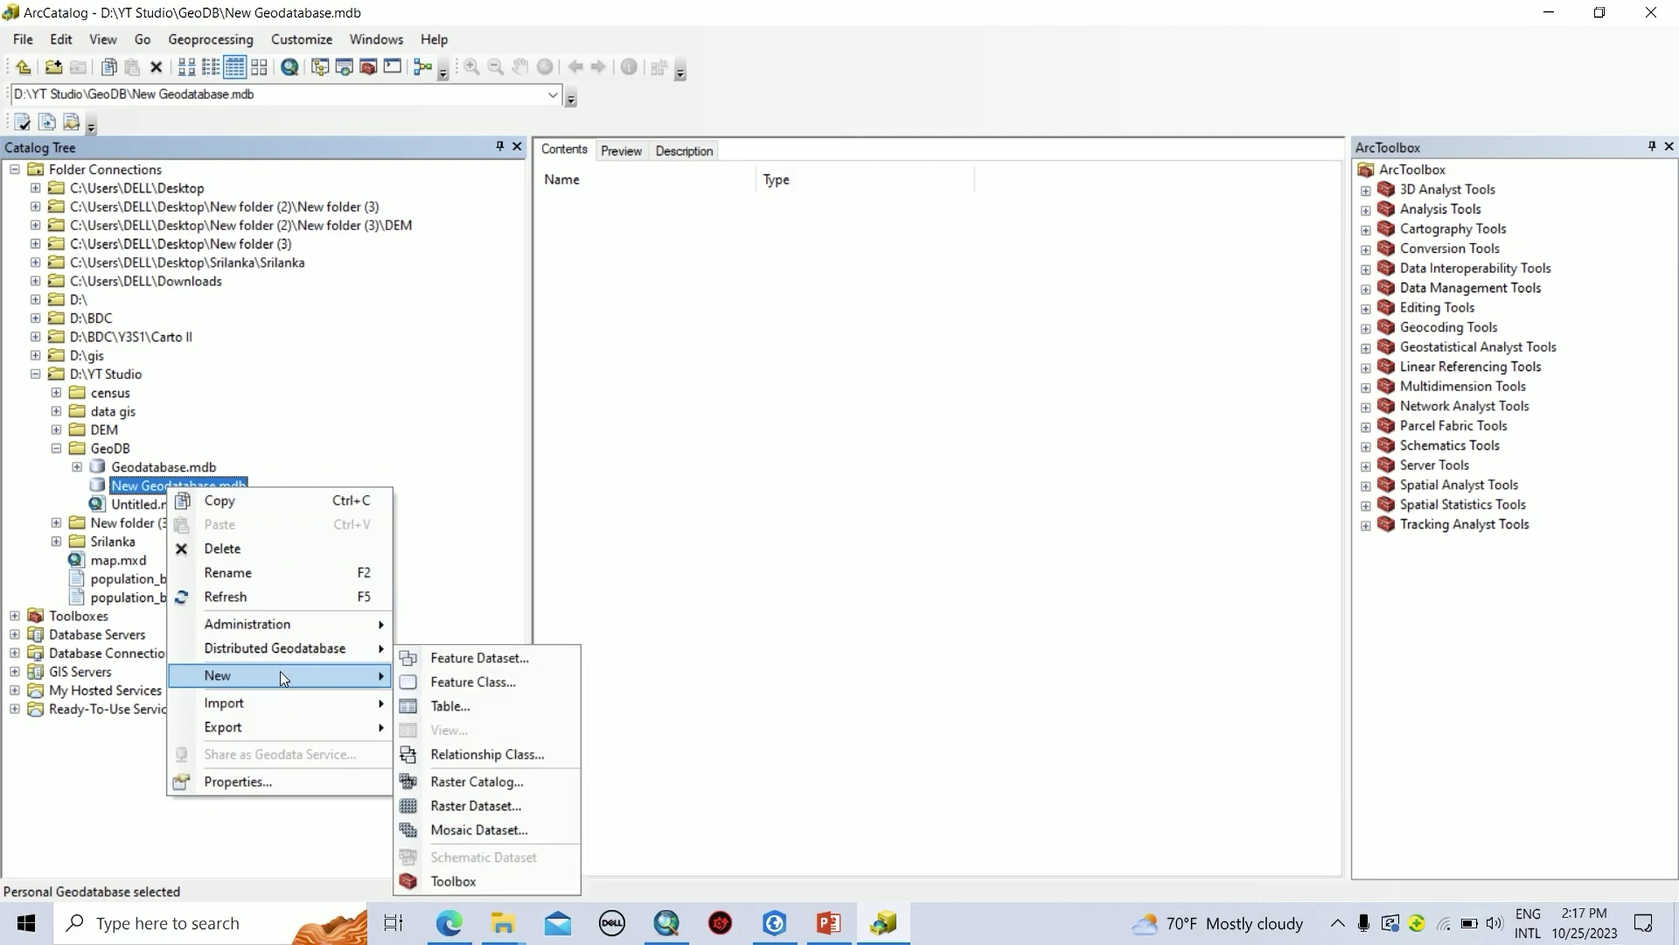
{"action": "left_click", "coordinate": [528, 659]}
{"action": "type", "text": "F"}
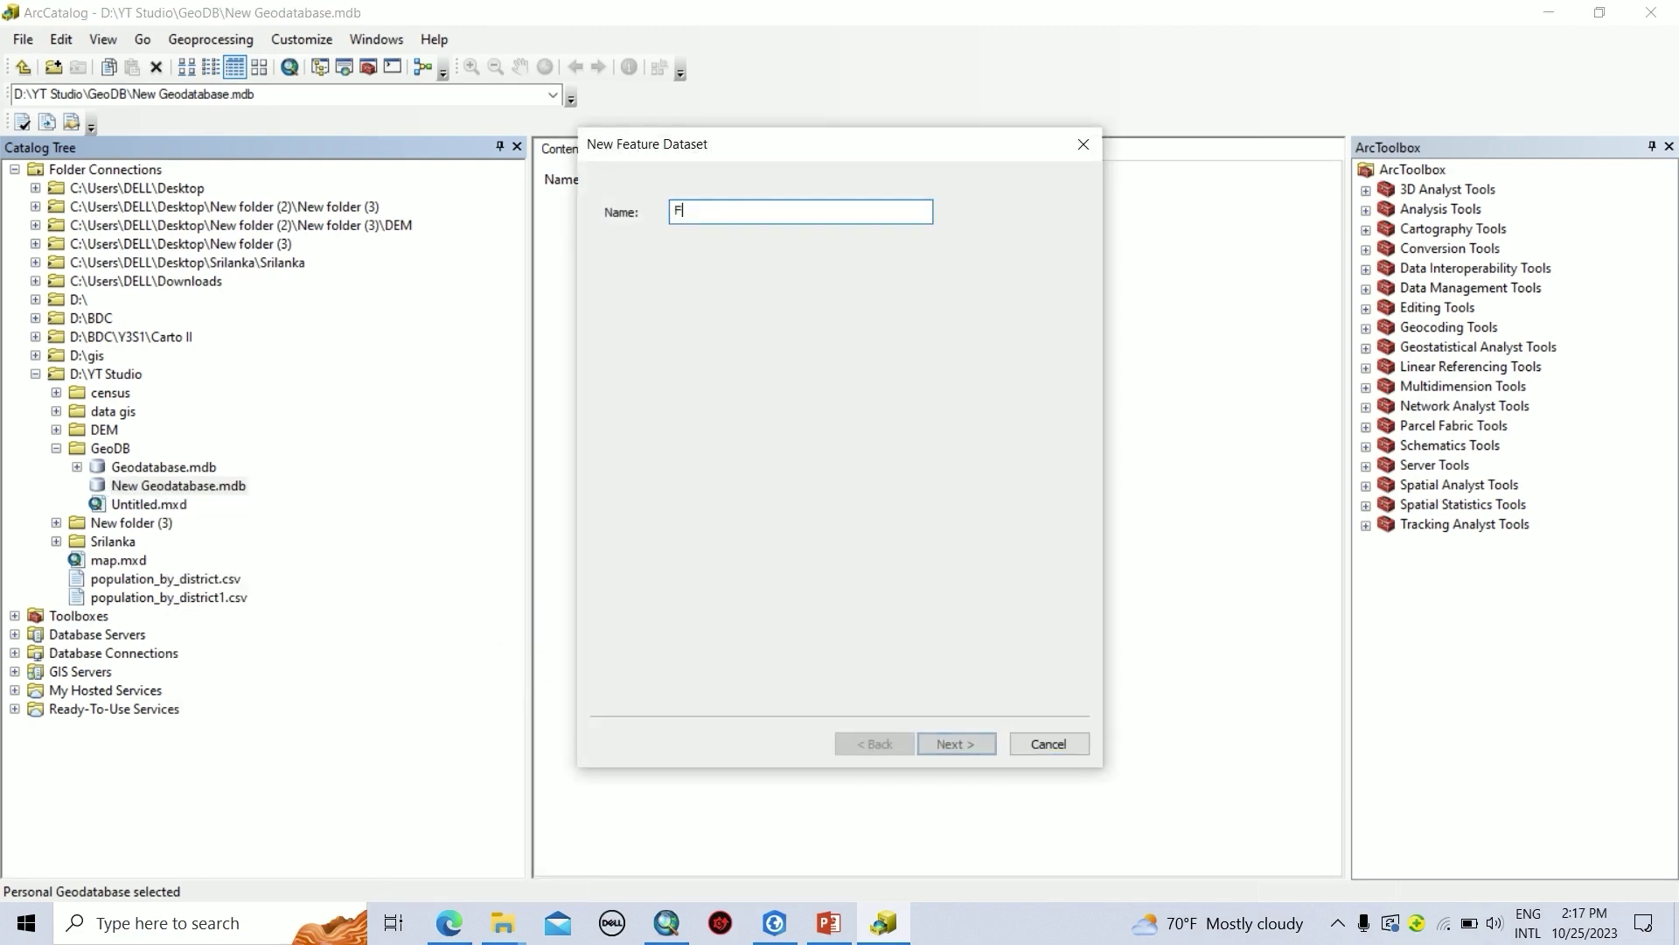
{"action": "type", "text": "eature"}
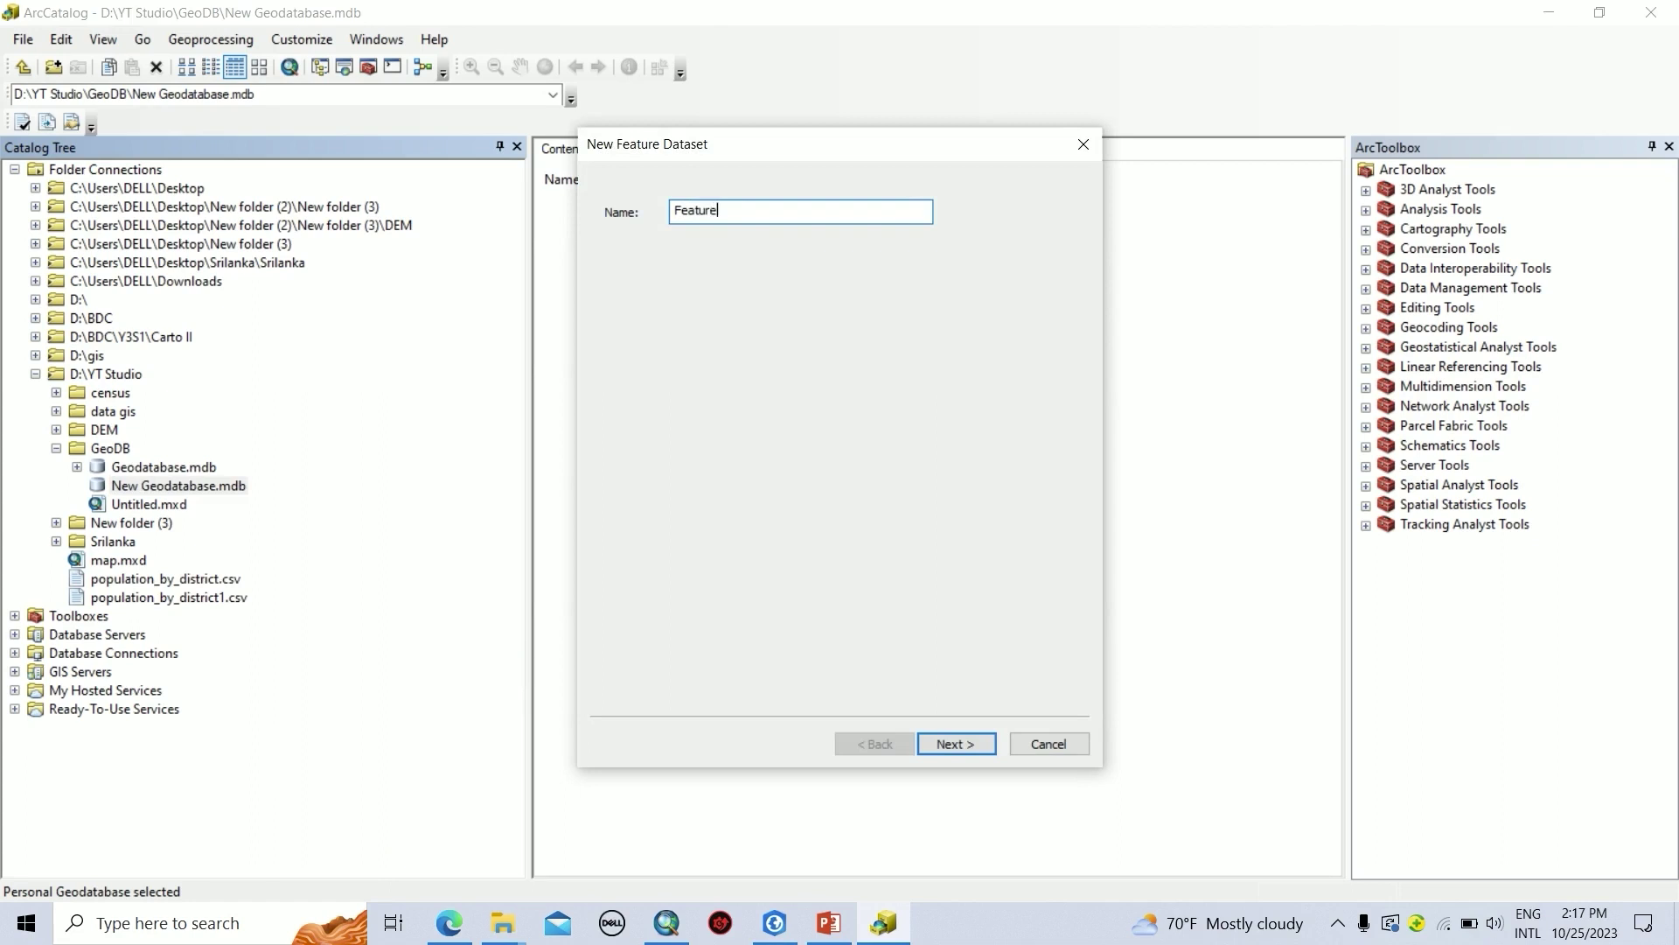
{"action": "type", "text": "_Dataset"}
{"action": "left_click", "coordinate": [961, 744]}
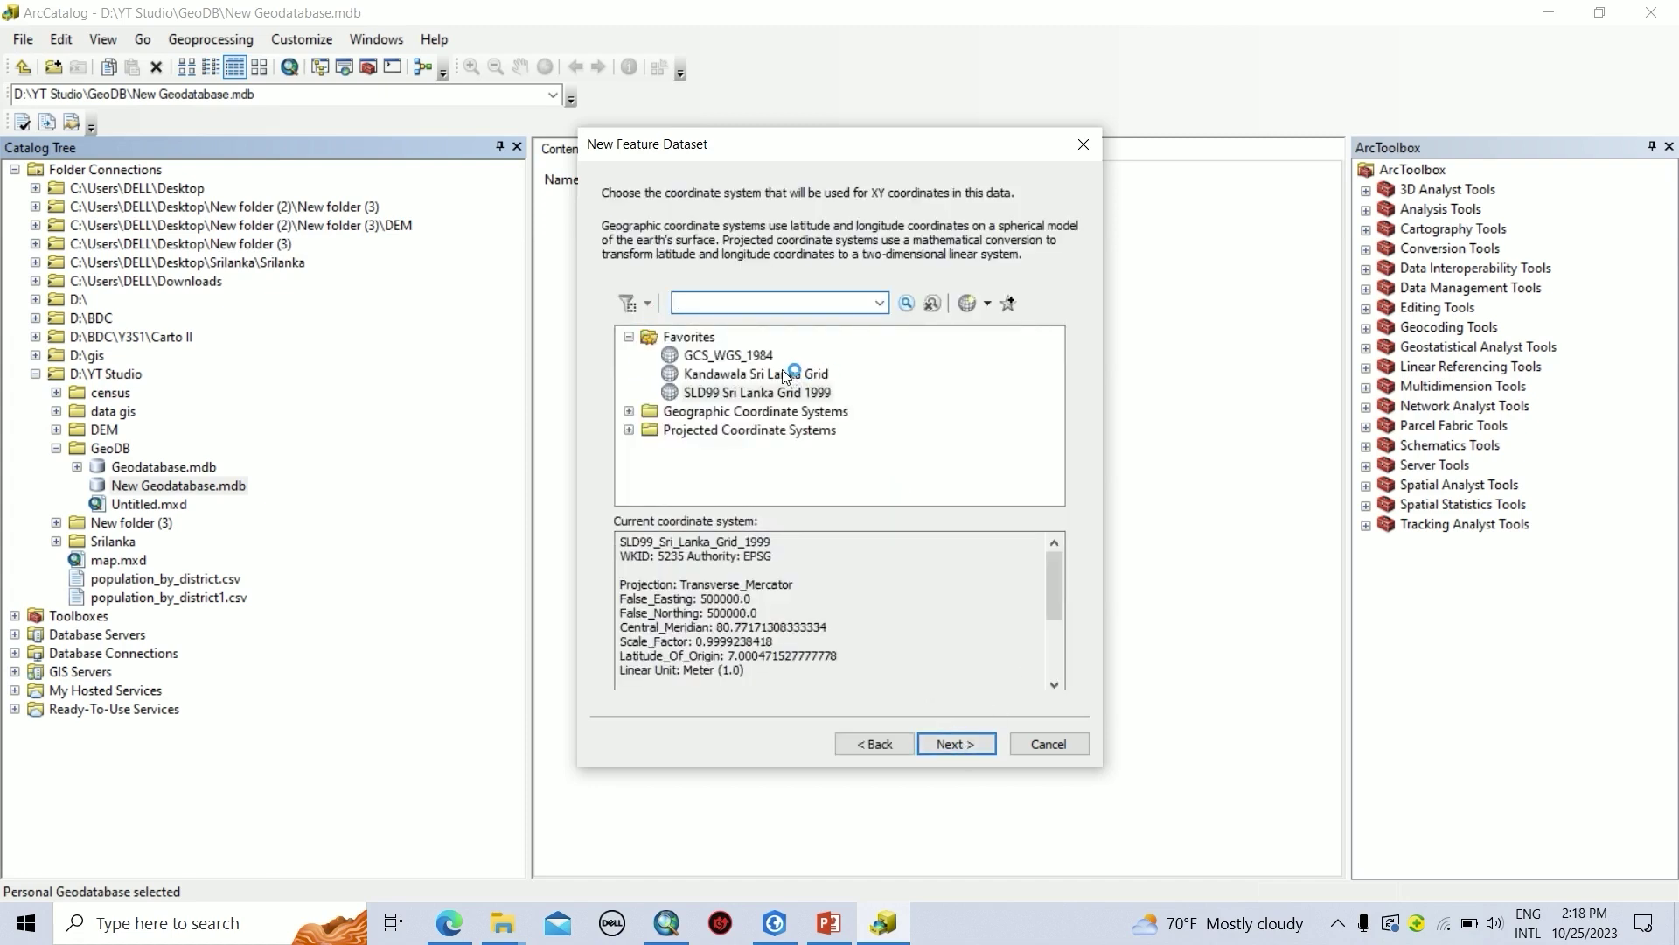
- Assign SLD99 Sri Lanka Grid 1999 as the XY coordinate system, finish the dataset with default tolerances, and expand New Geodatabase.mdb
{"action": "left_click", "coordinate": [742, 393]}
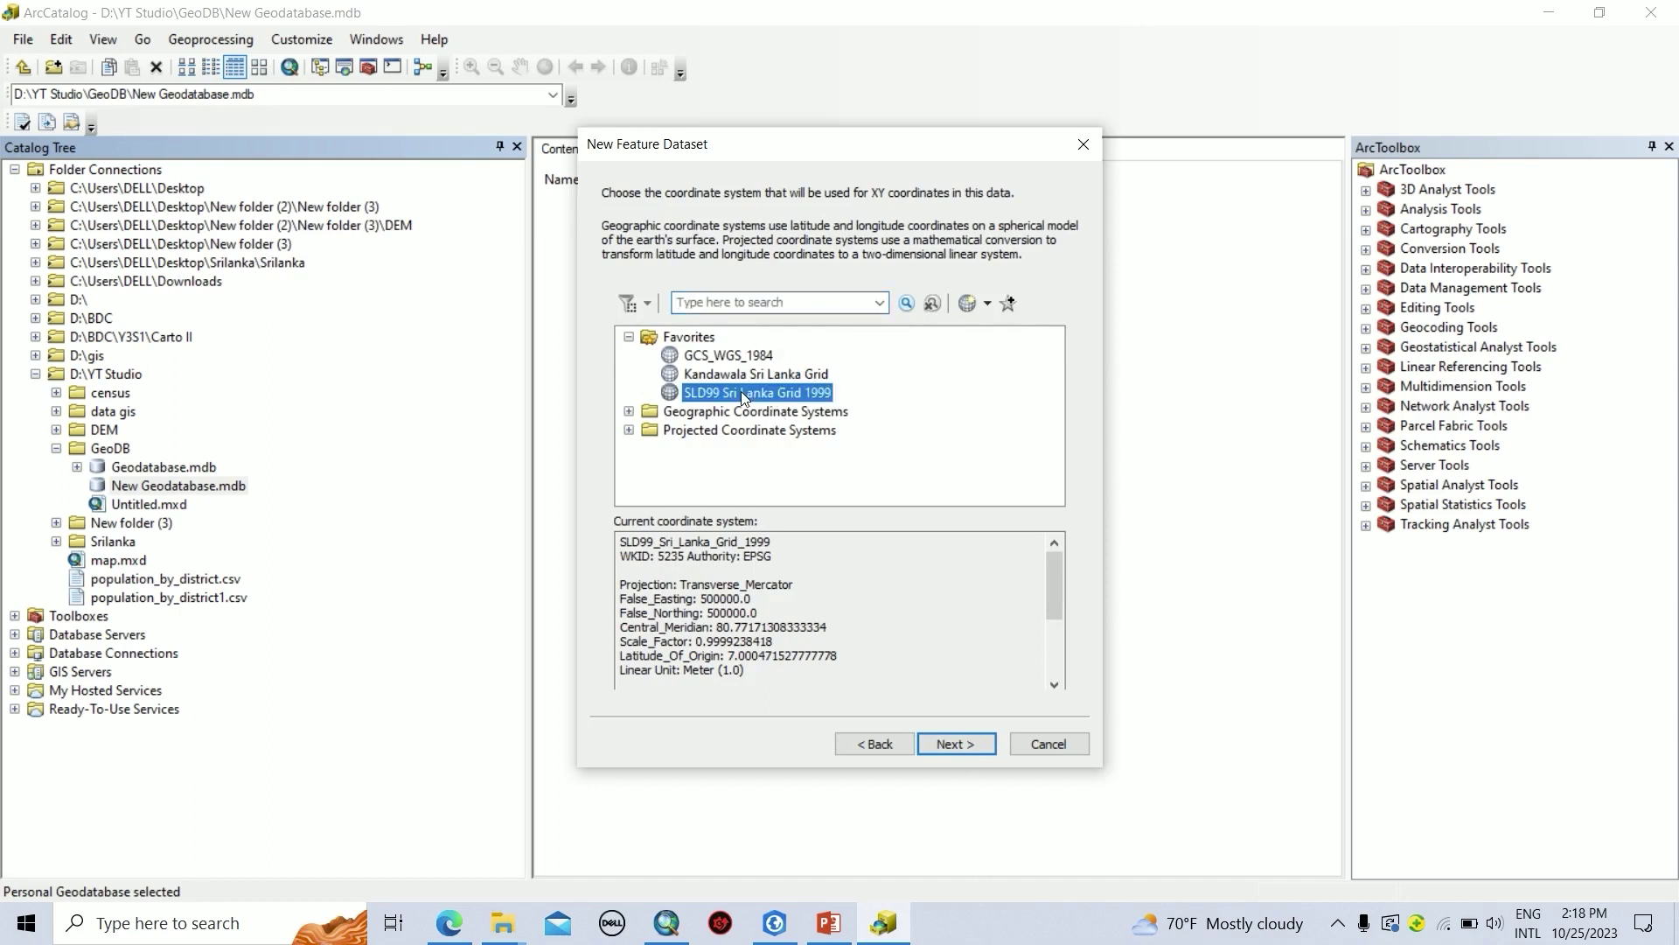
{"action": "left_click", "coordinate": [955, 745]}
{"action": "left_click", "coordinate": [956, 745]}
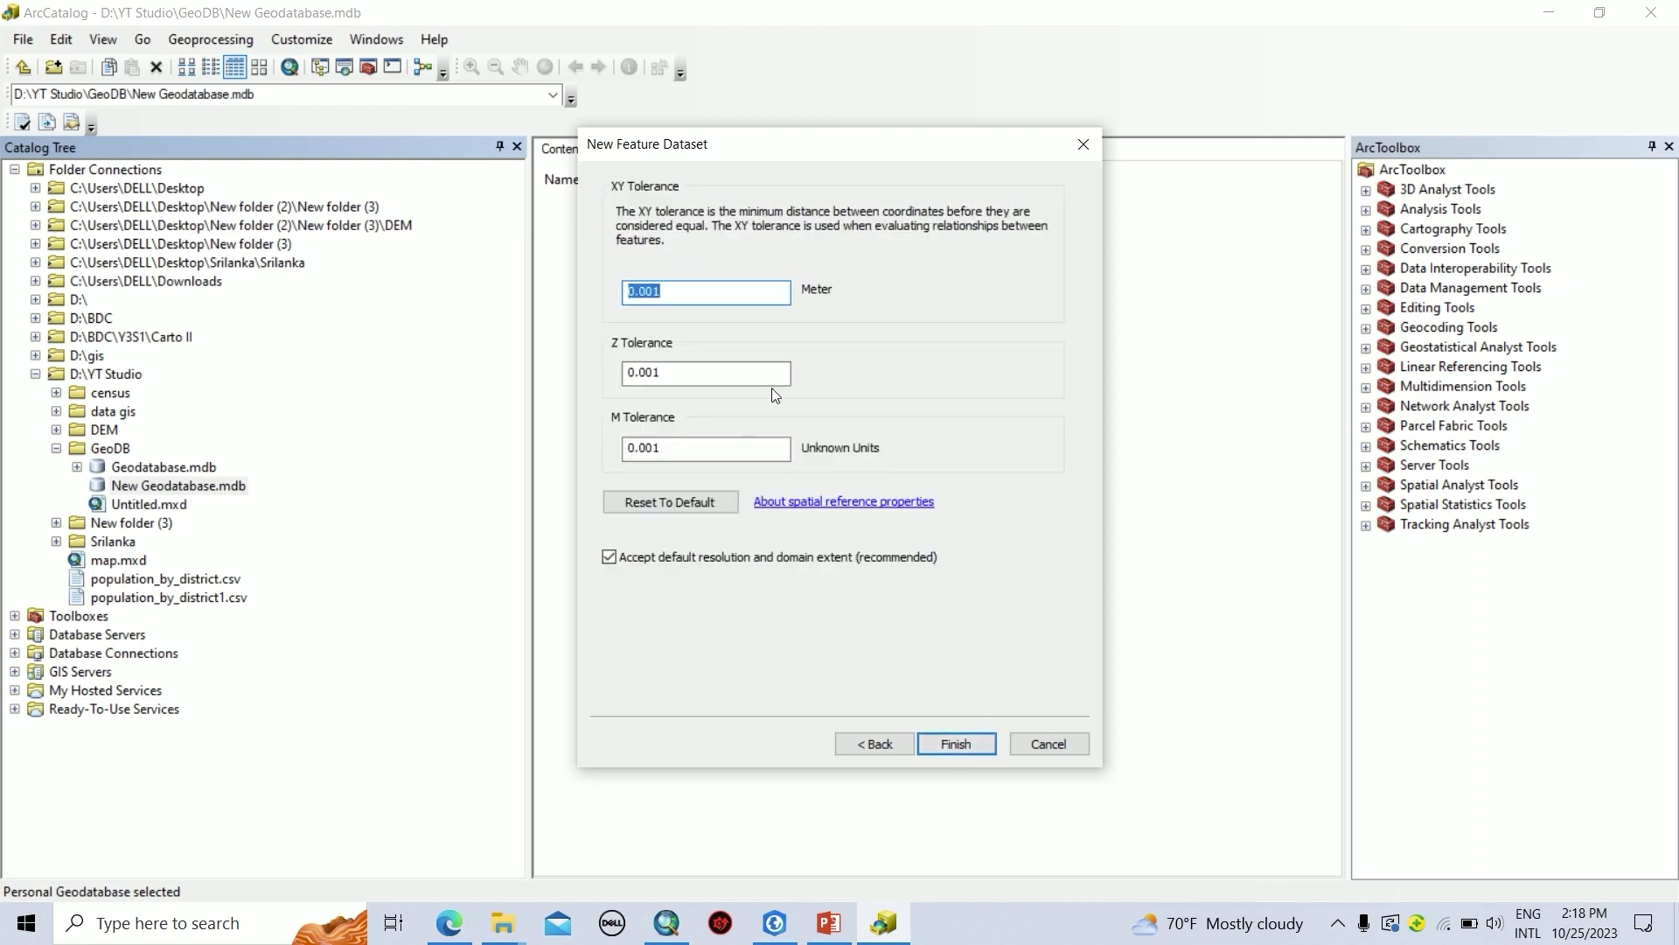
{"action": "left_click", "coordinate": [951, 745]}
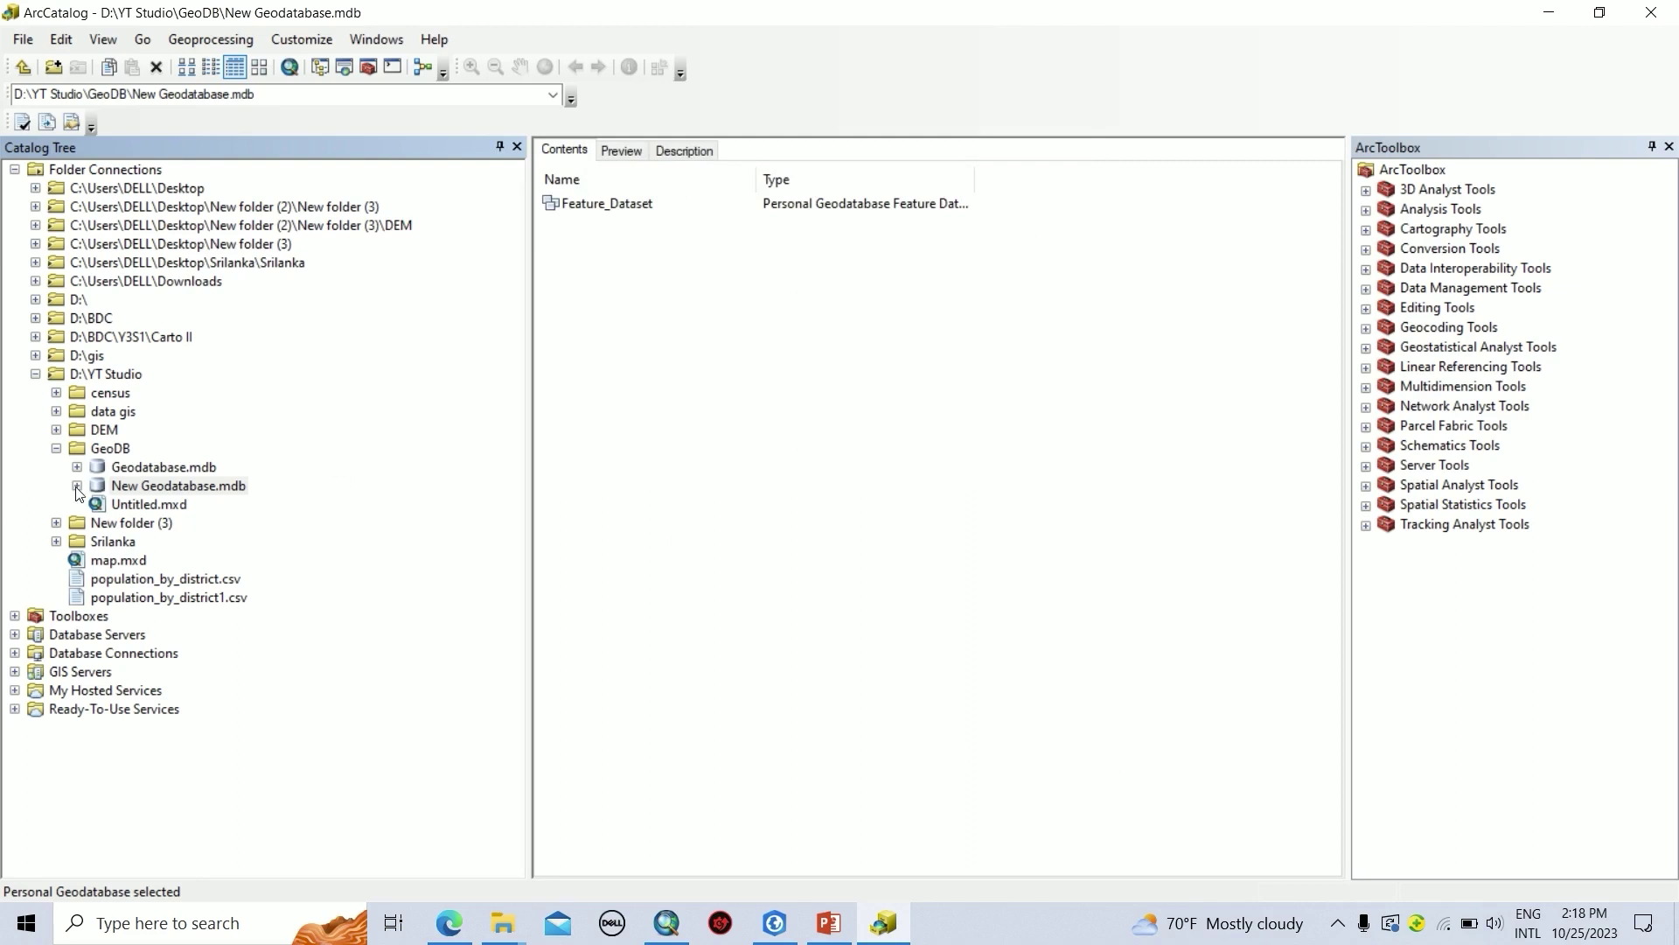
{"action": "left_click", "coordinate": [77, 487]}
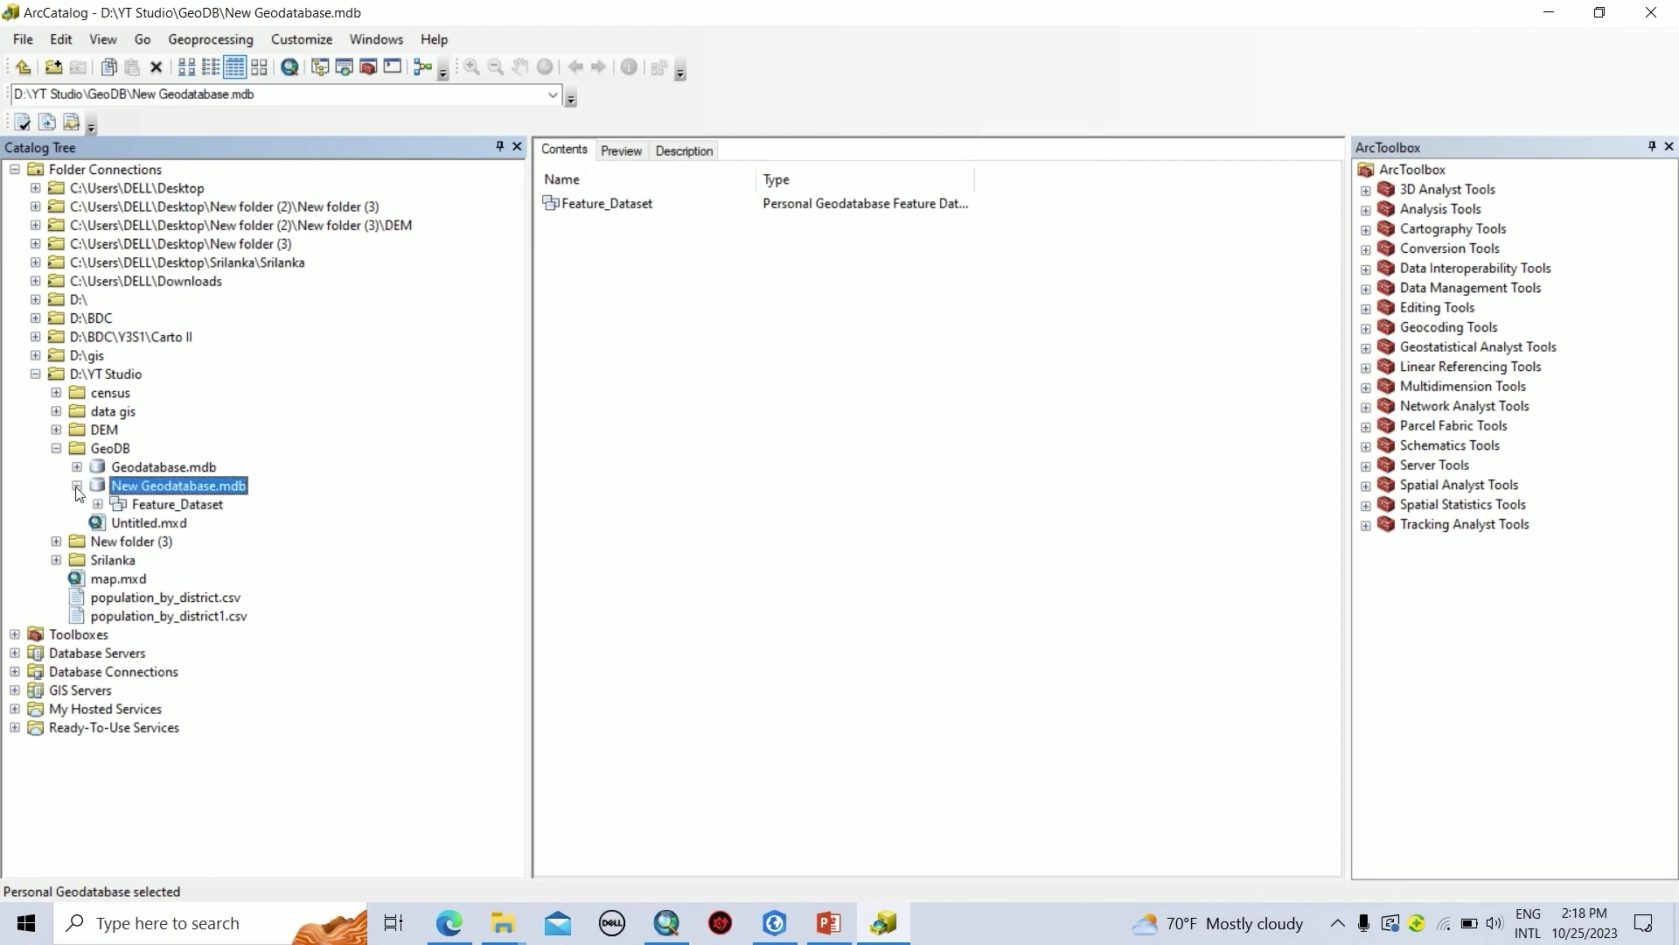
- Start a new feature class inside Feature_Dataset and name it Transport
{"action": "left_click", "coordinate": [171, 507]}
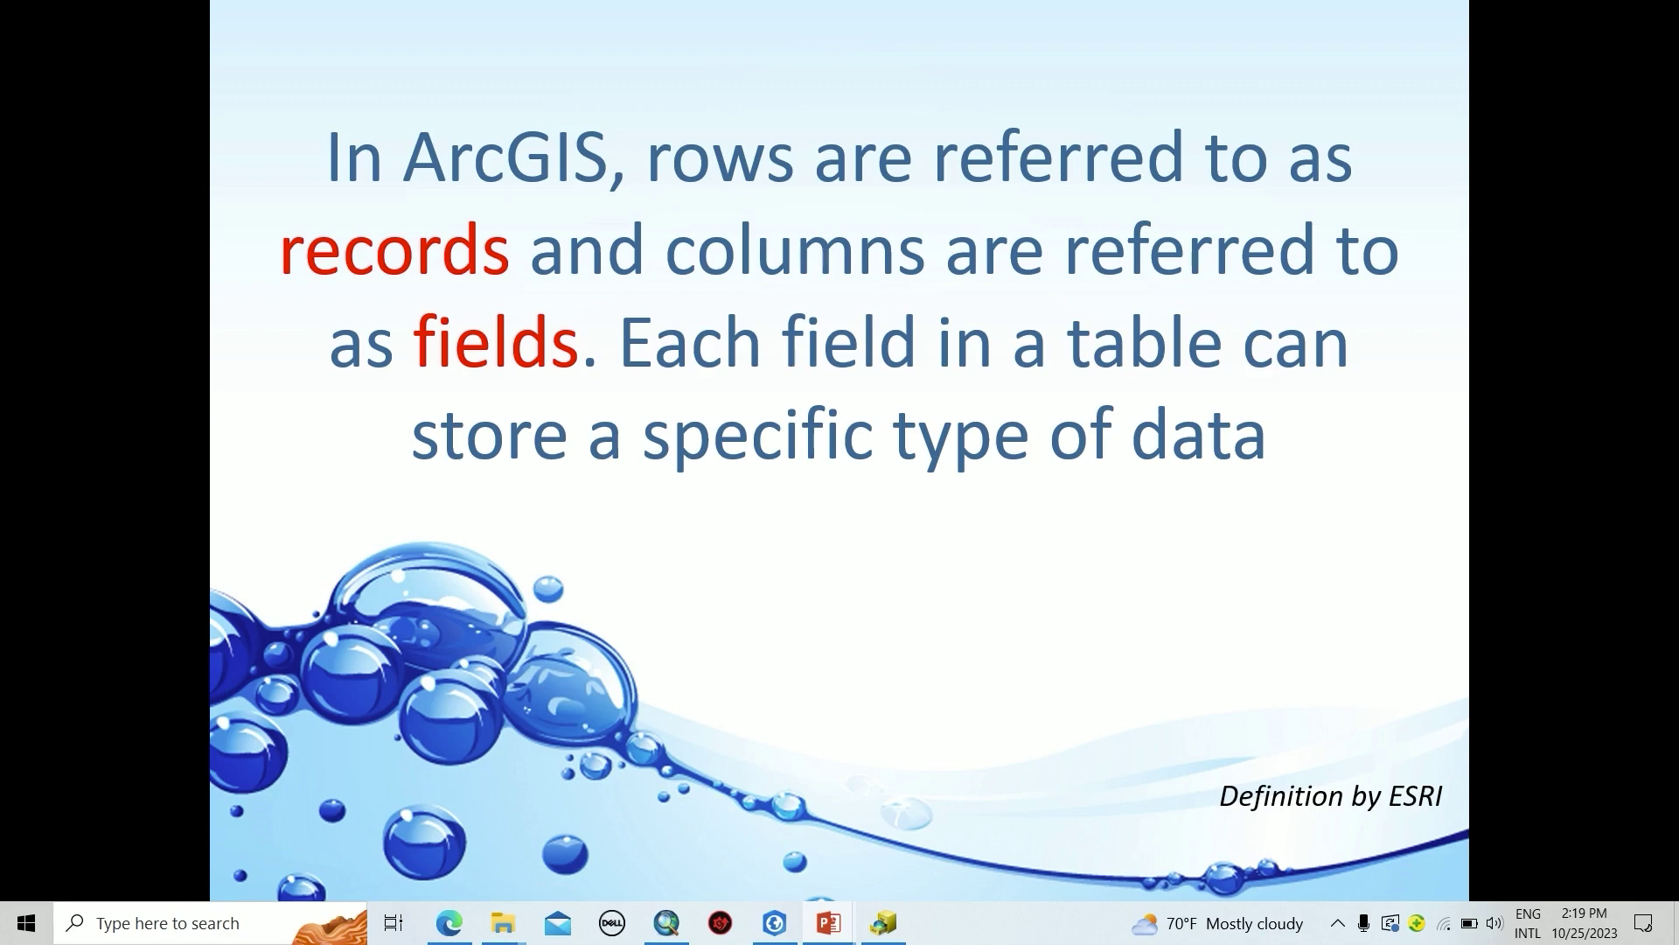
{"action": "key", "text": "alt+Tab"}
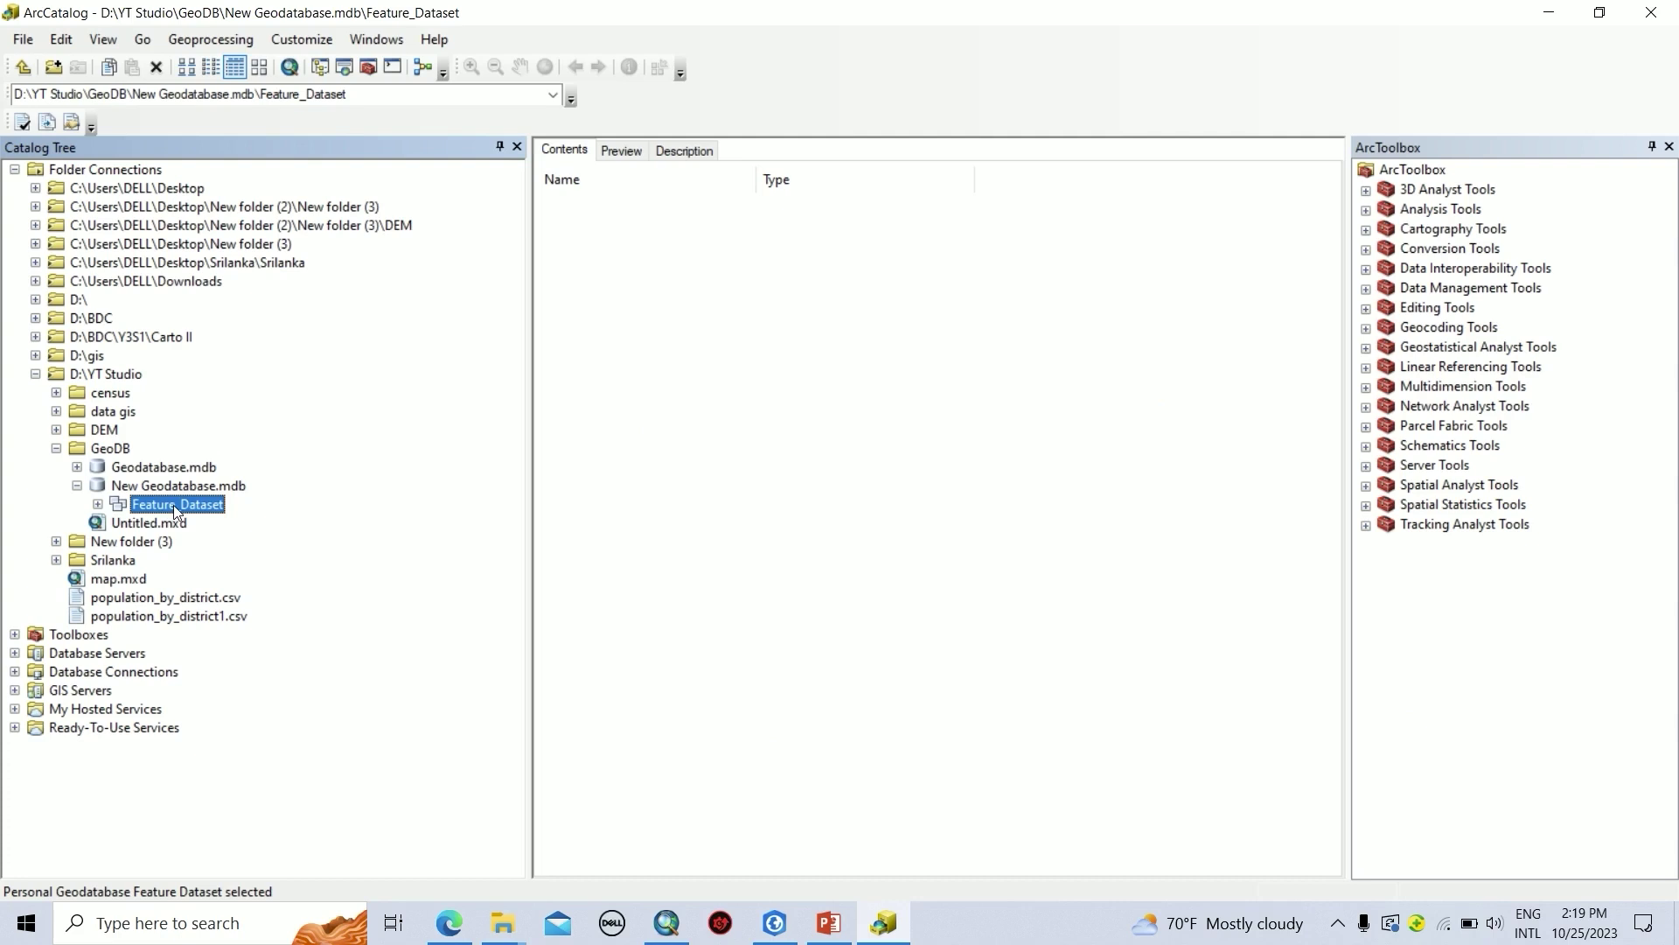
{"action": "right_click", "coordinate": [174, 505]}
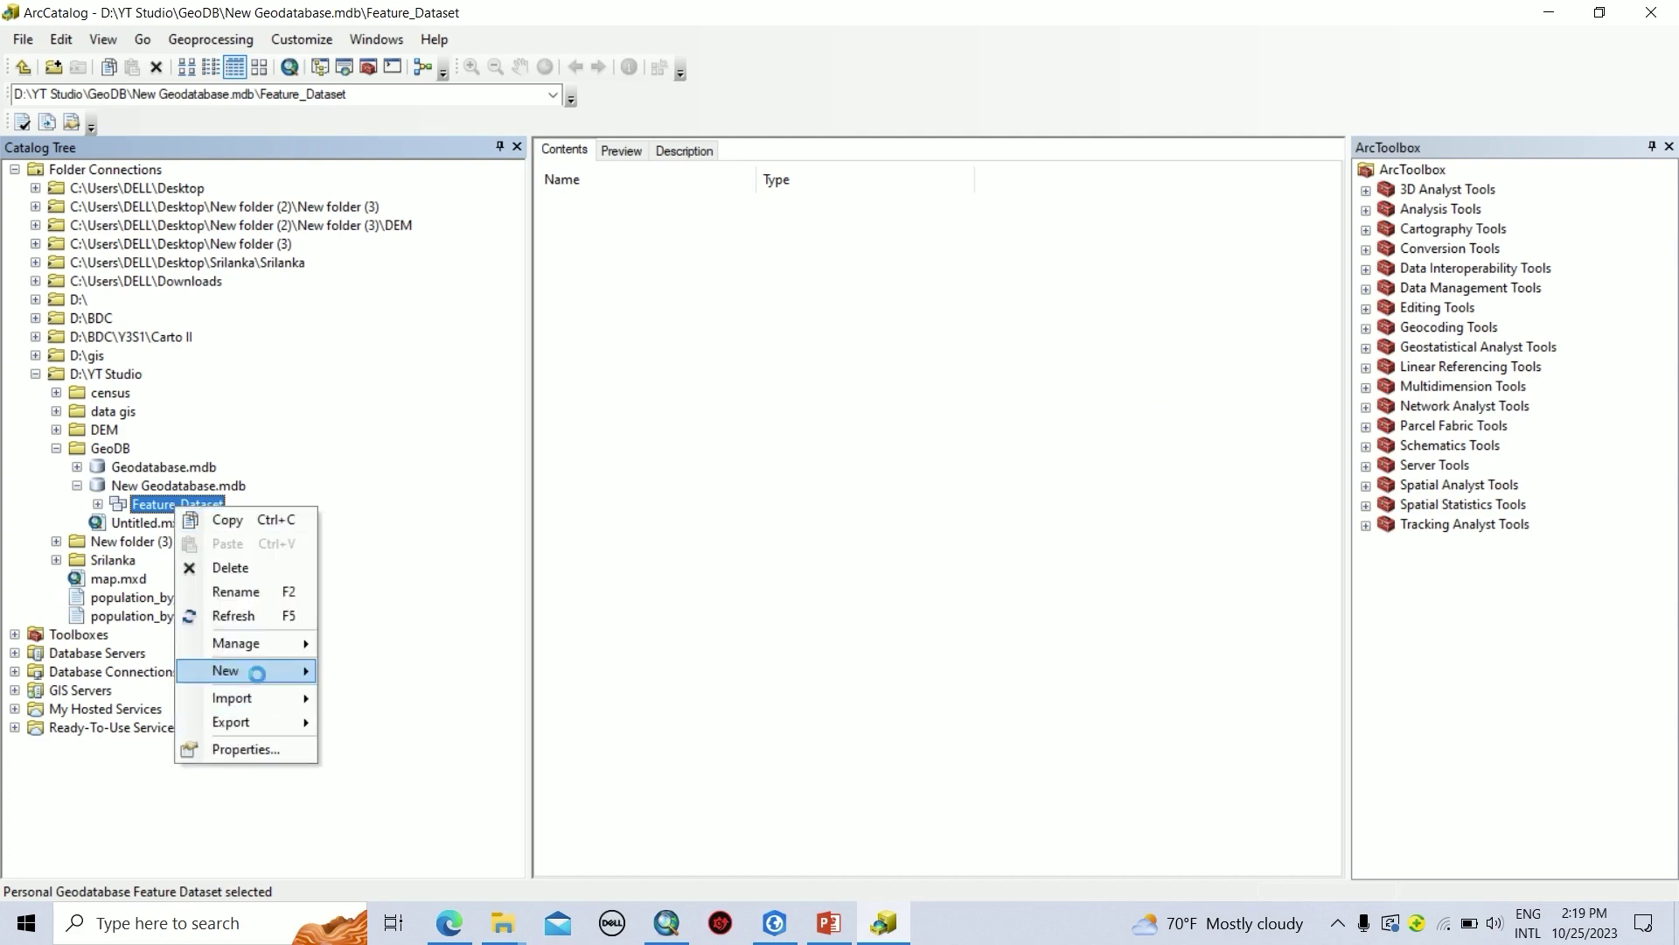
{"action": "mouse_move", "coordinate": [256, 672]}
{"action": "left_click", "coordinate": [386, 679]}
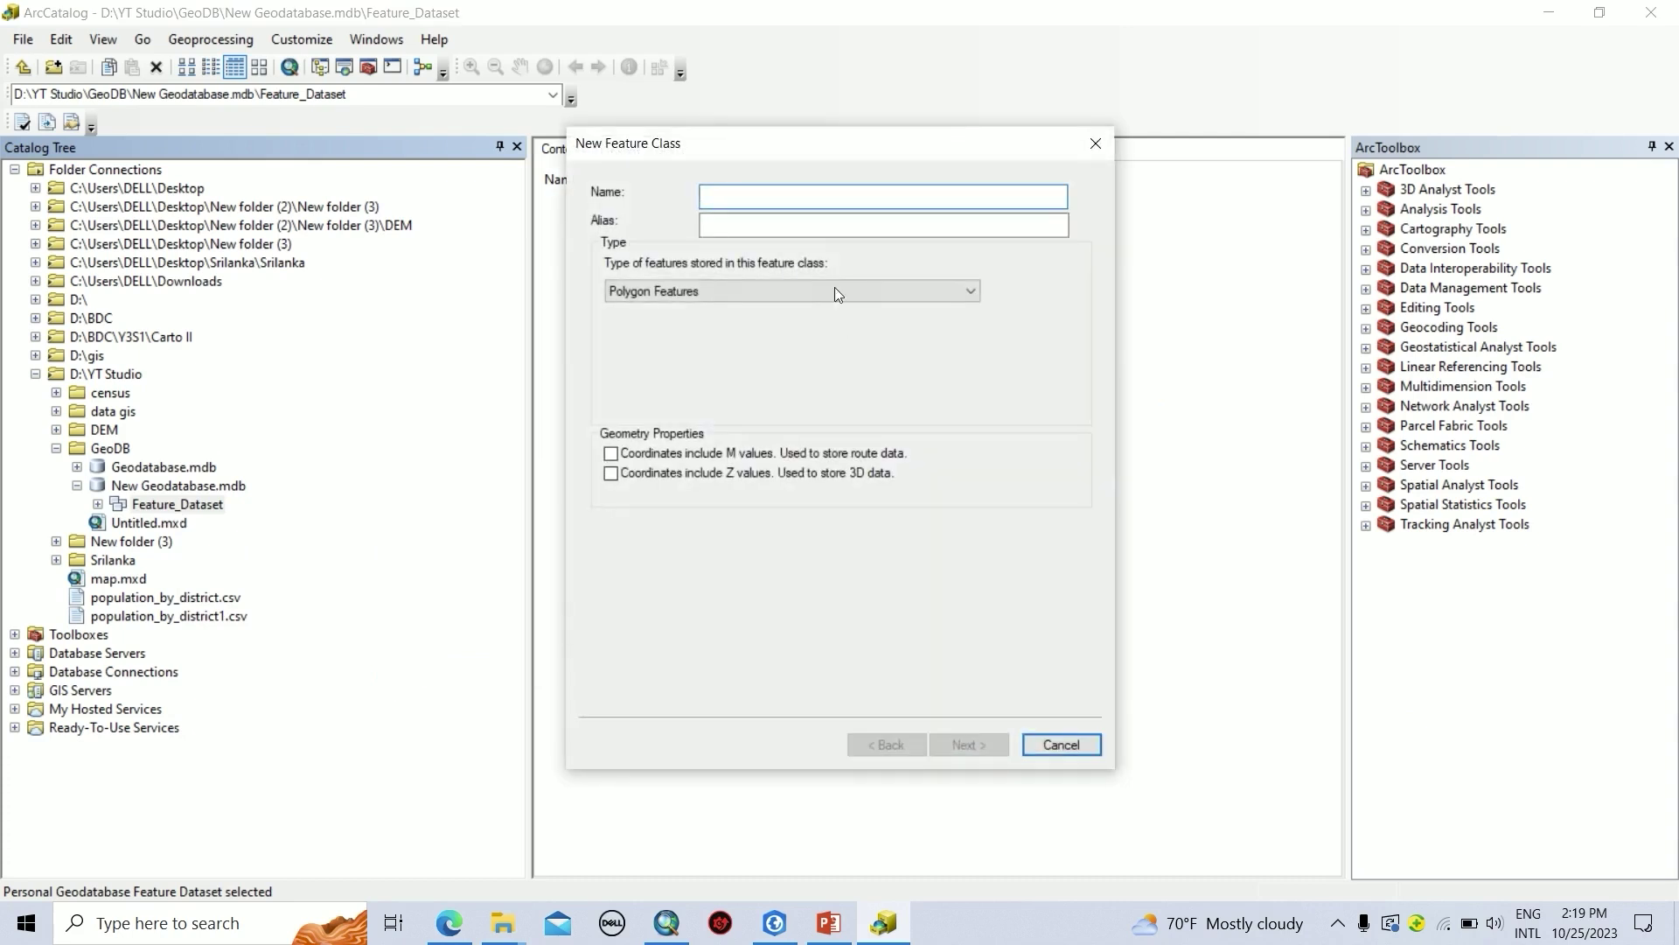
{"action": "left_click", "coordinate": [707, 196]}
{"action": "type", "text": "Trans"}
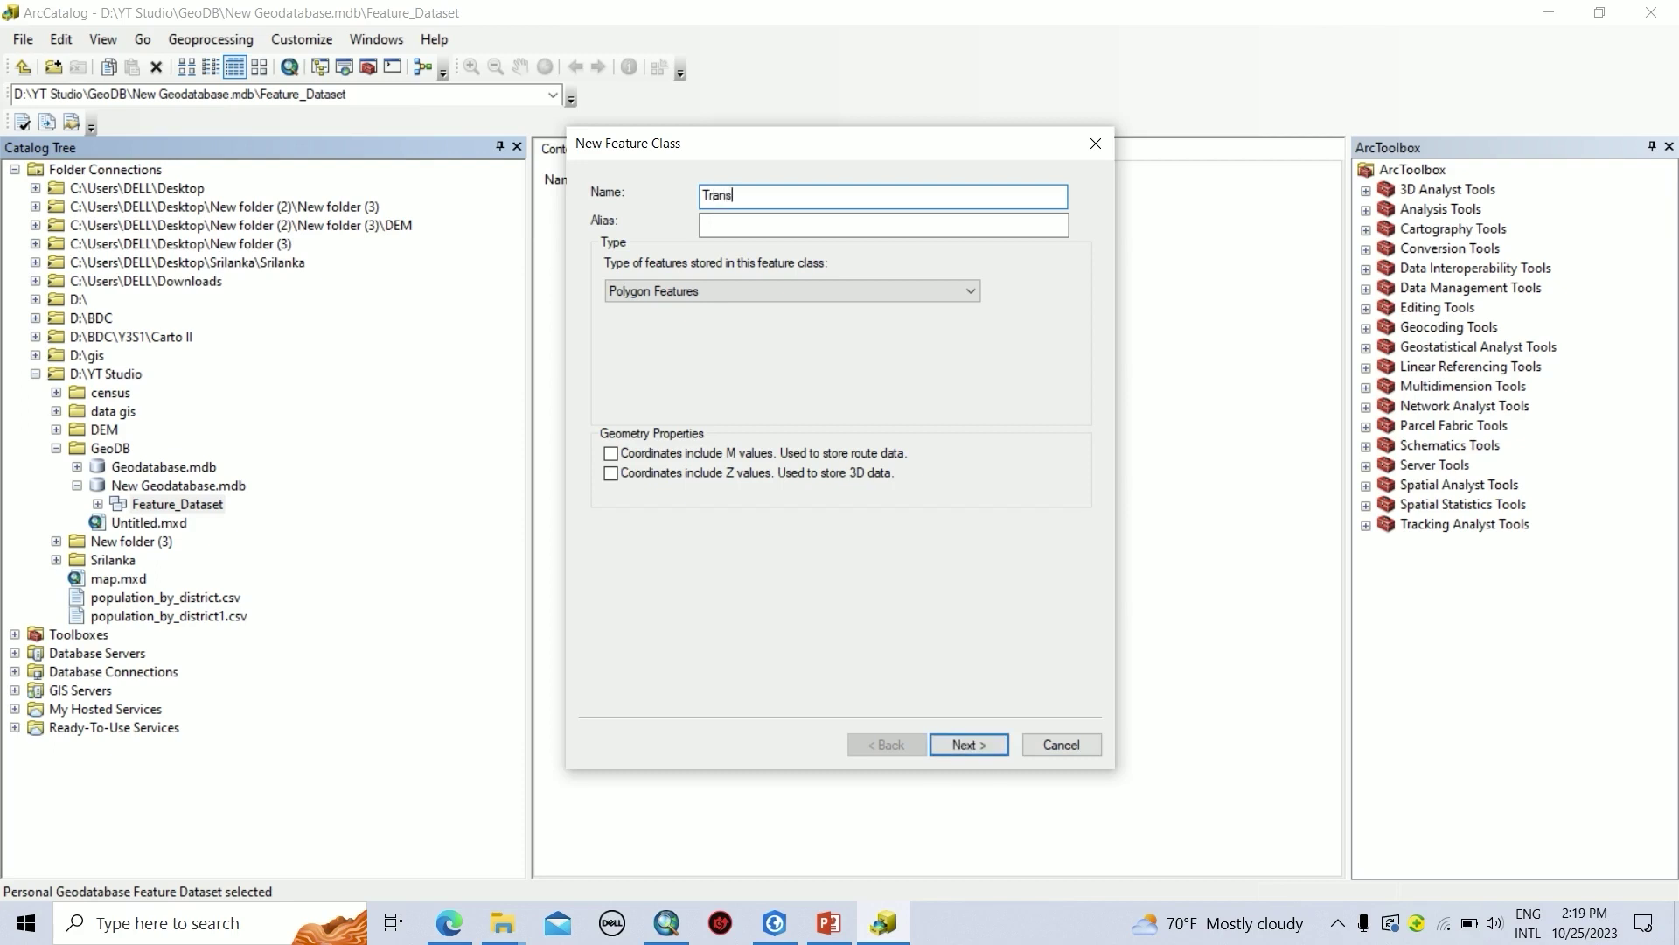
{"action": "type", "text": "port"}
- Give the feature class the alias Transport and the Line Features type, and proceed to its field definitions
{"action": "double_click", "coordinate": [758, 199]}
{"action": "key", "text": "ctrl+c"}
{"action": "left_click", "coordinate": [718, 223]}
{"action": "key", "text": "ctrl+v"}
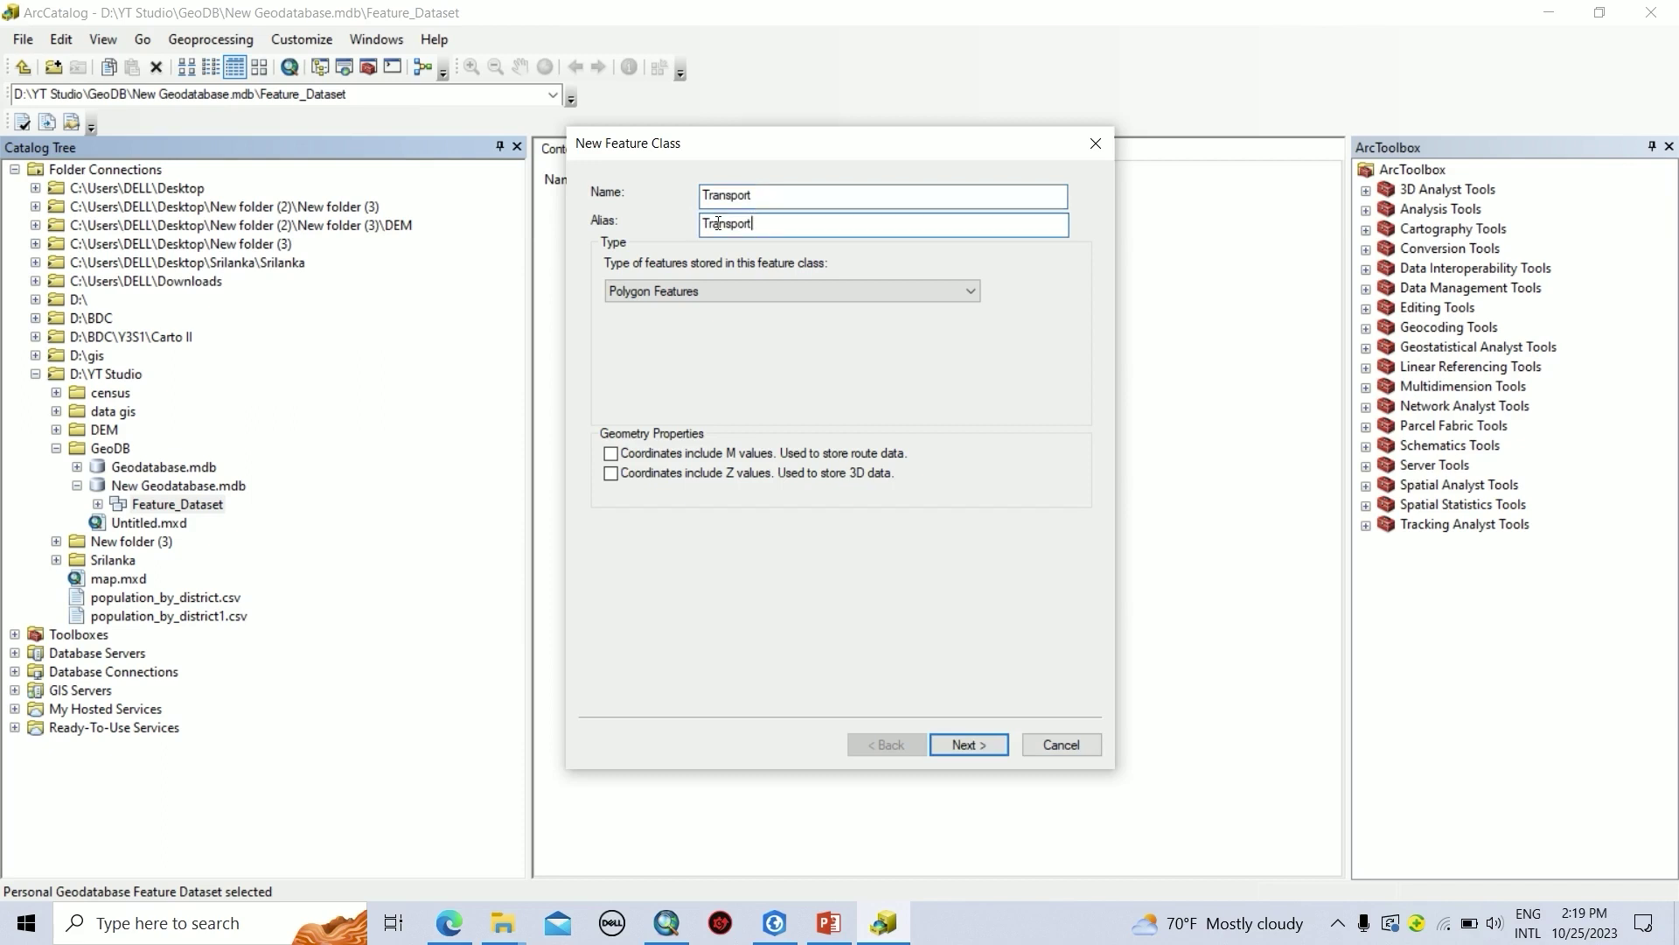
{"action": "left_click", "coordinate": [702, 289]}
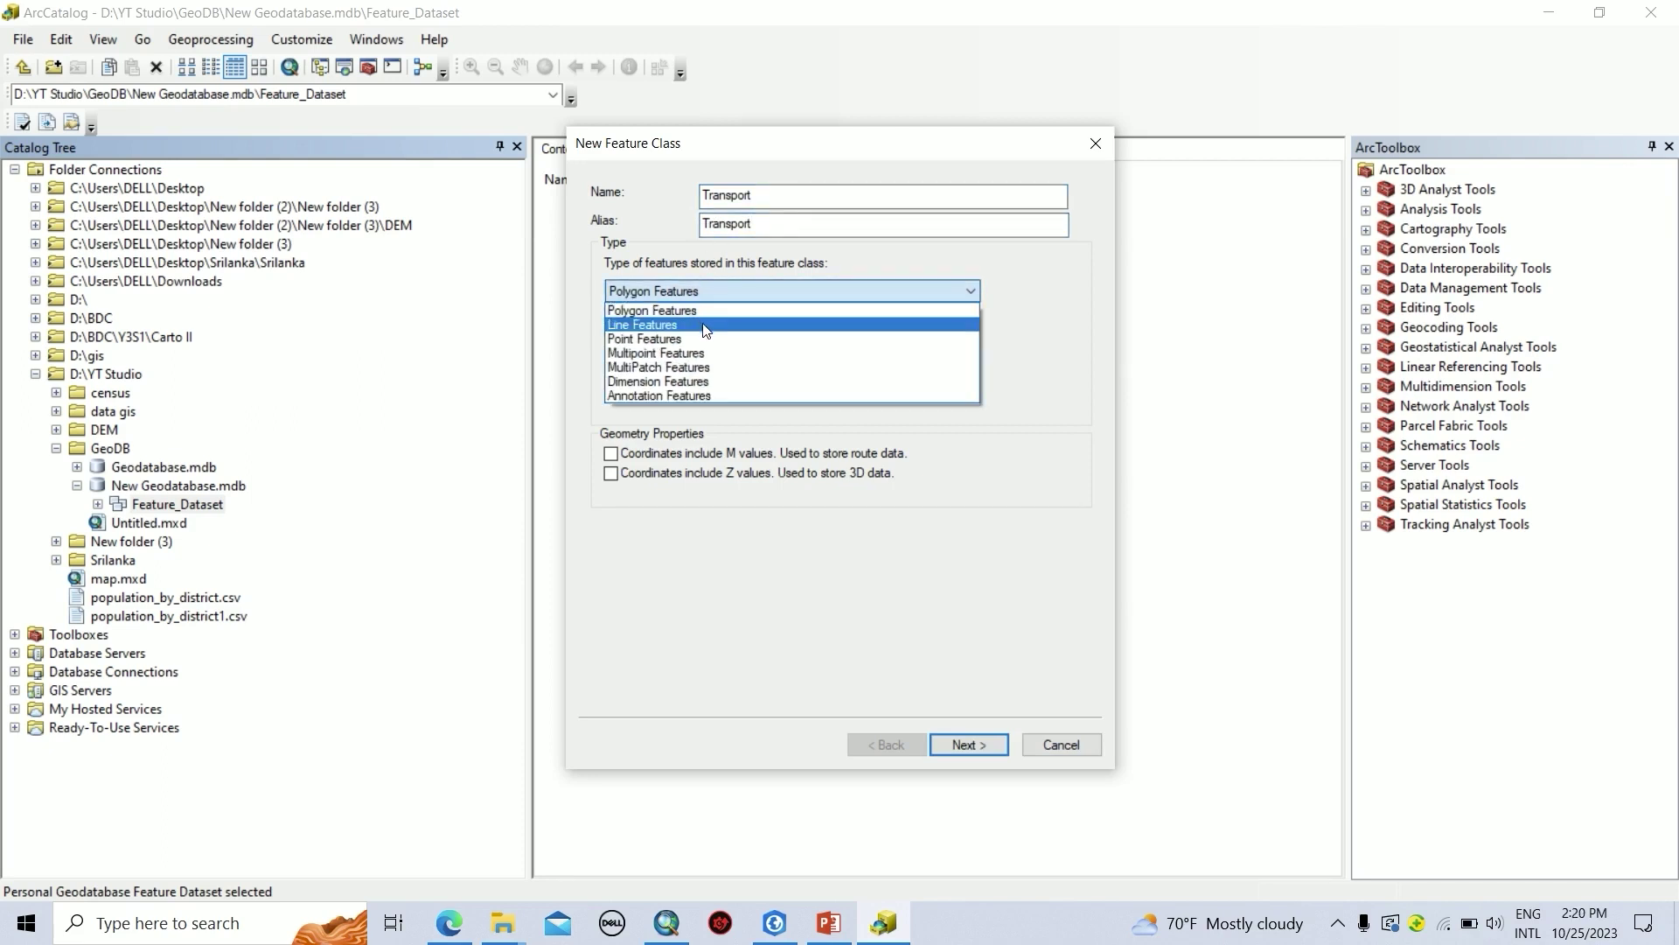
{"action": "left_click", "coordinate": [701, 323]}
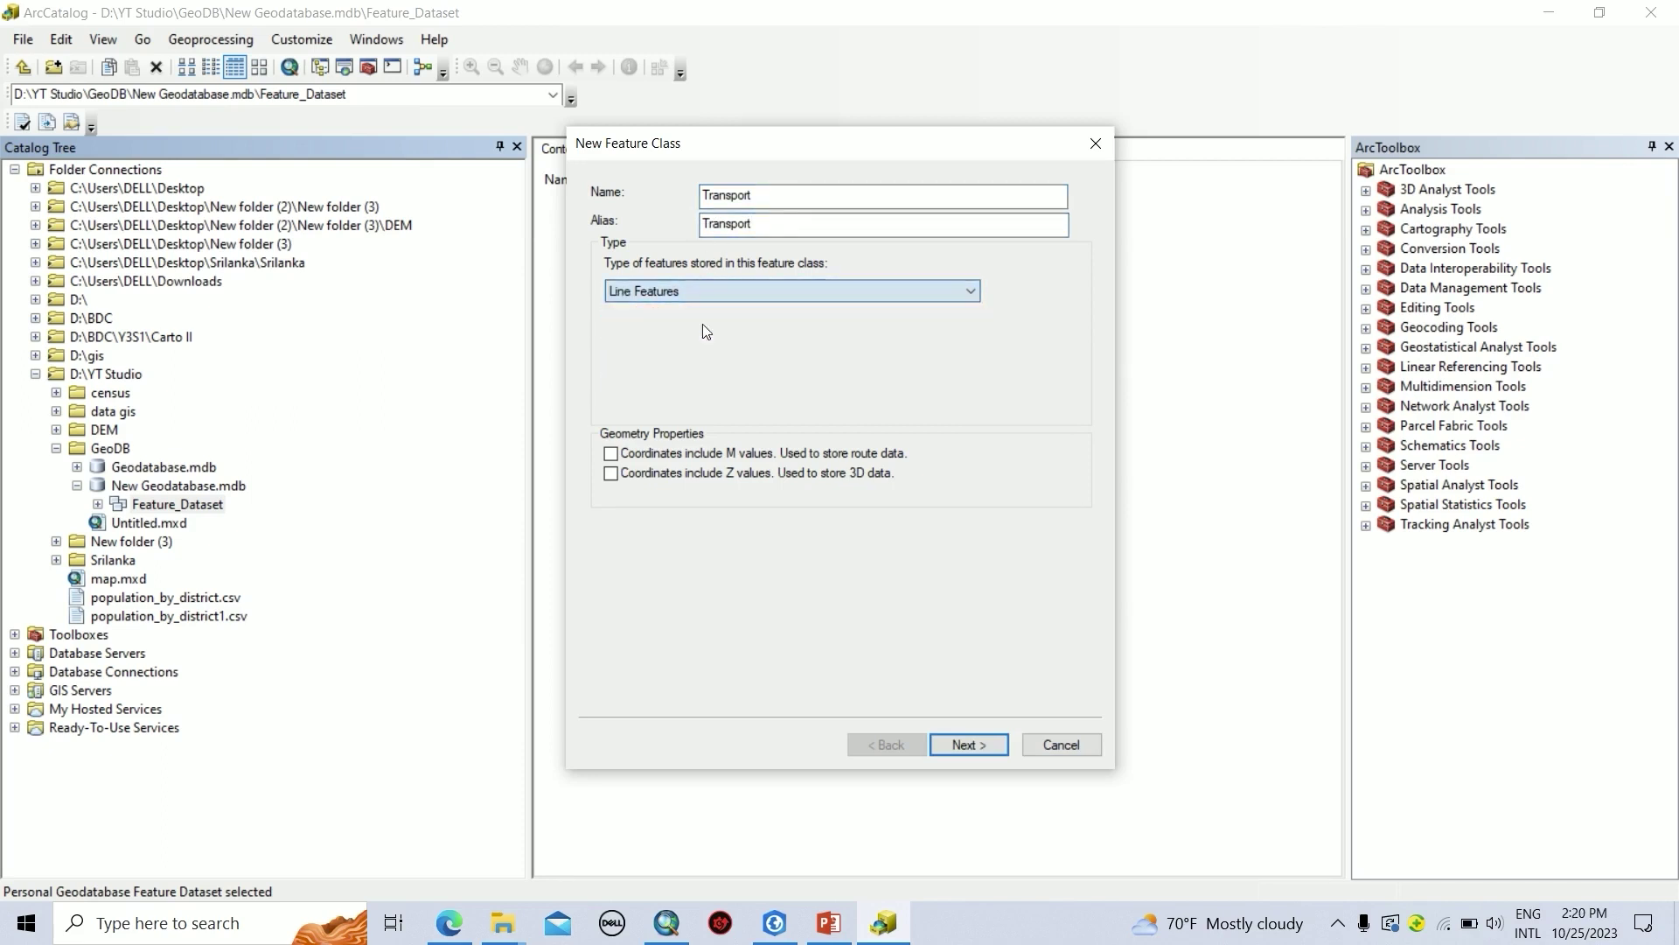
{"action": "left_click", "coordinate": [965, 744]}
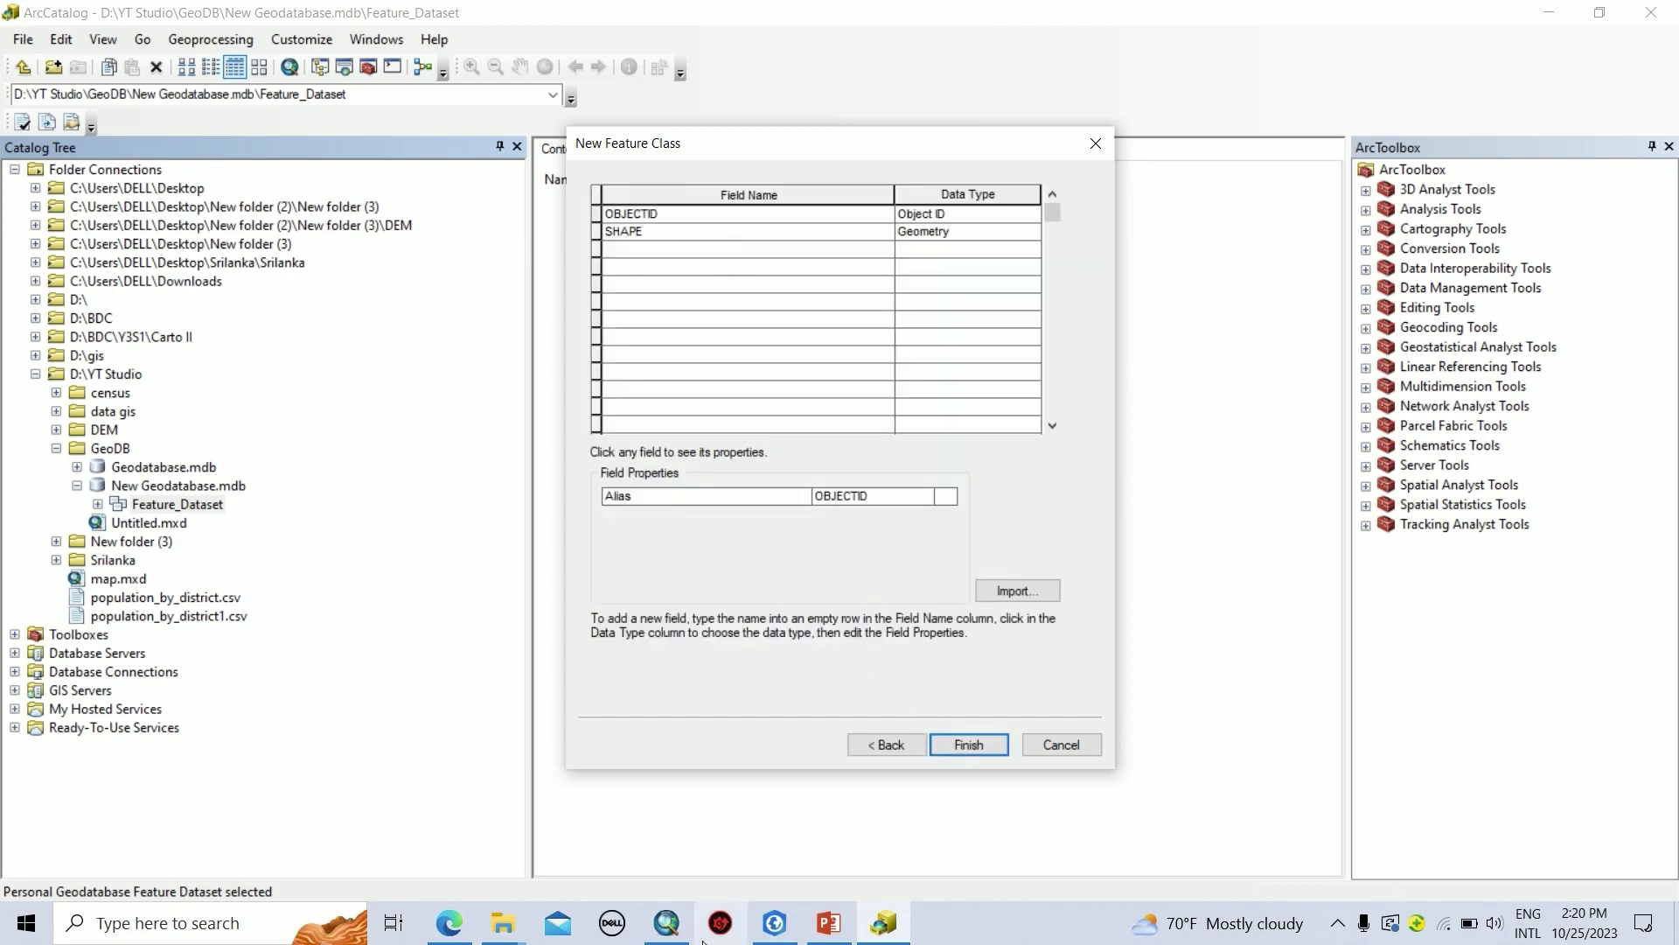
- Switch to ArcMap and open the Luse_Pg layer's attribute table to examine how its fields are set up
{"action": "mouse_move", "coordinate": [686, 931]}
{"action": "left_click", "coordinate": [672, 862]}
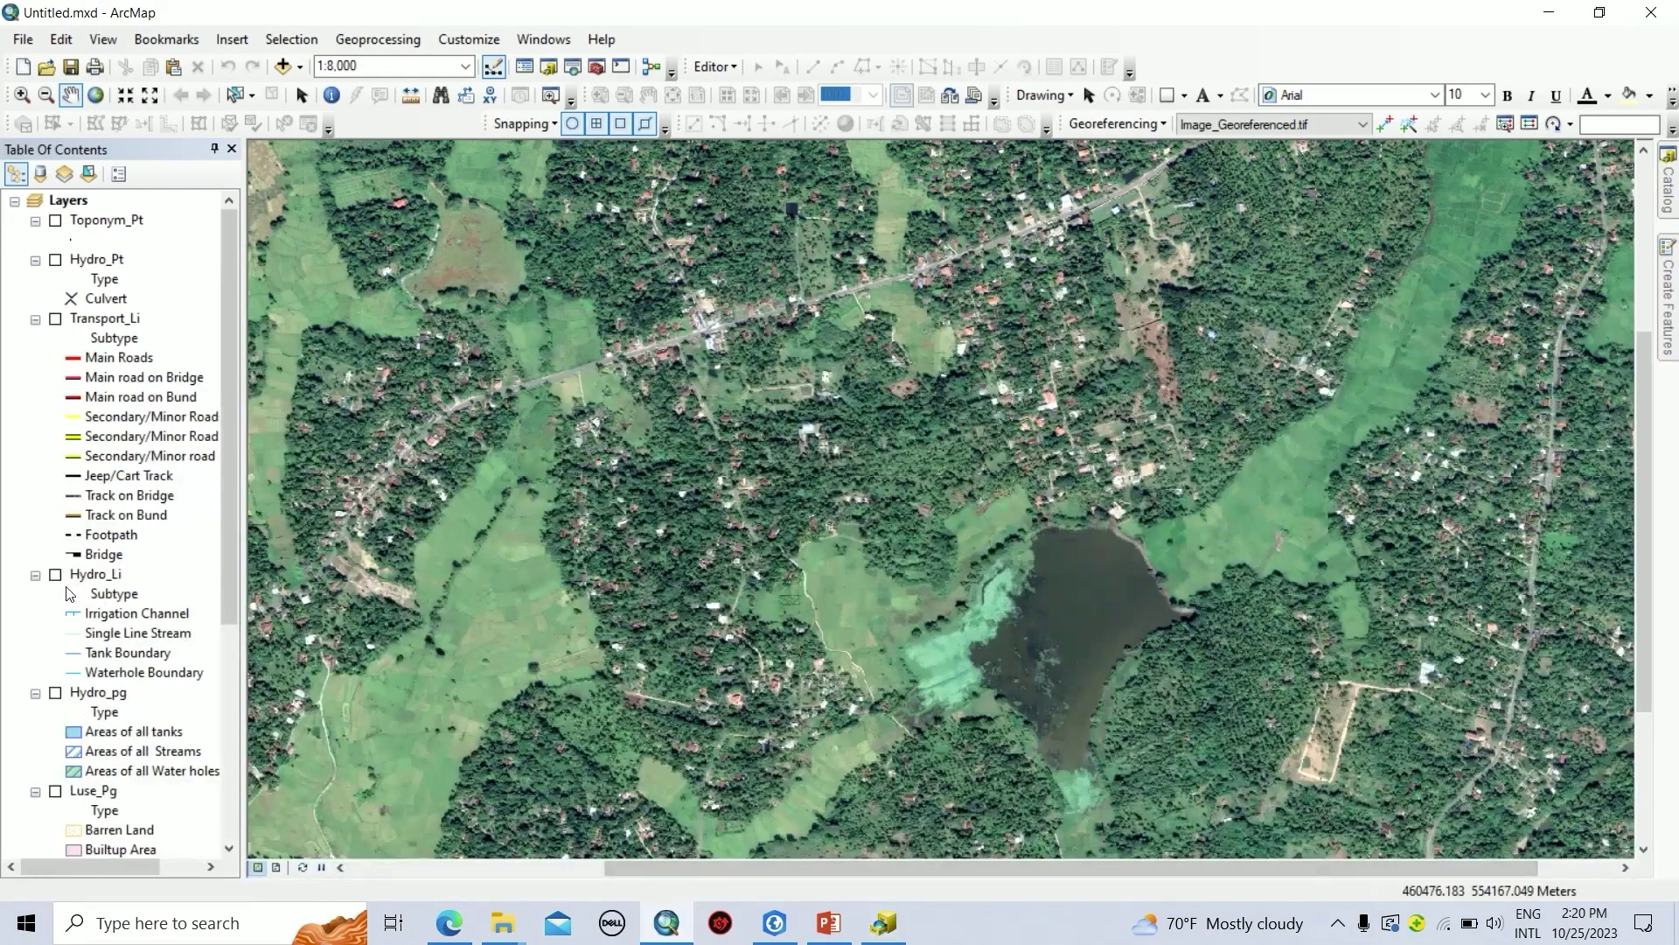
{"action": "scroll", "coordinate": [96, 569], "scroll_direction": "down", "scroll_amount": 3}
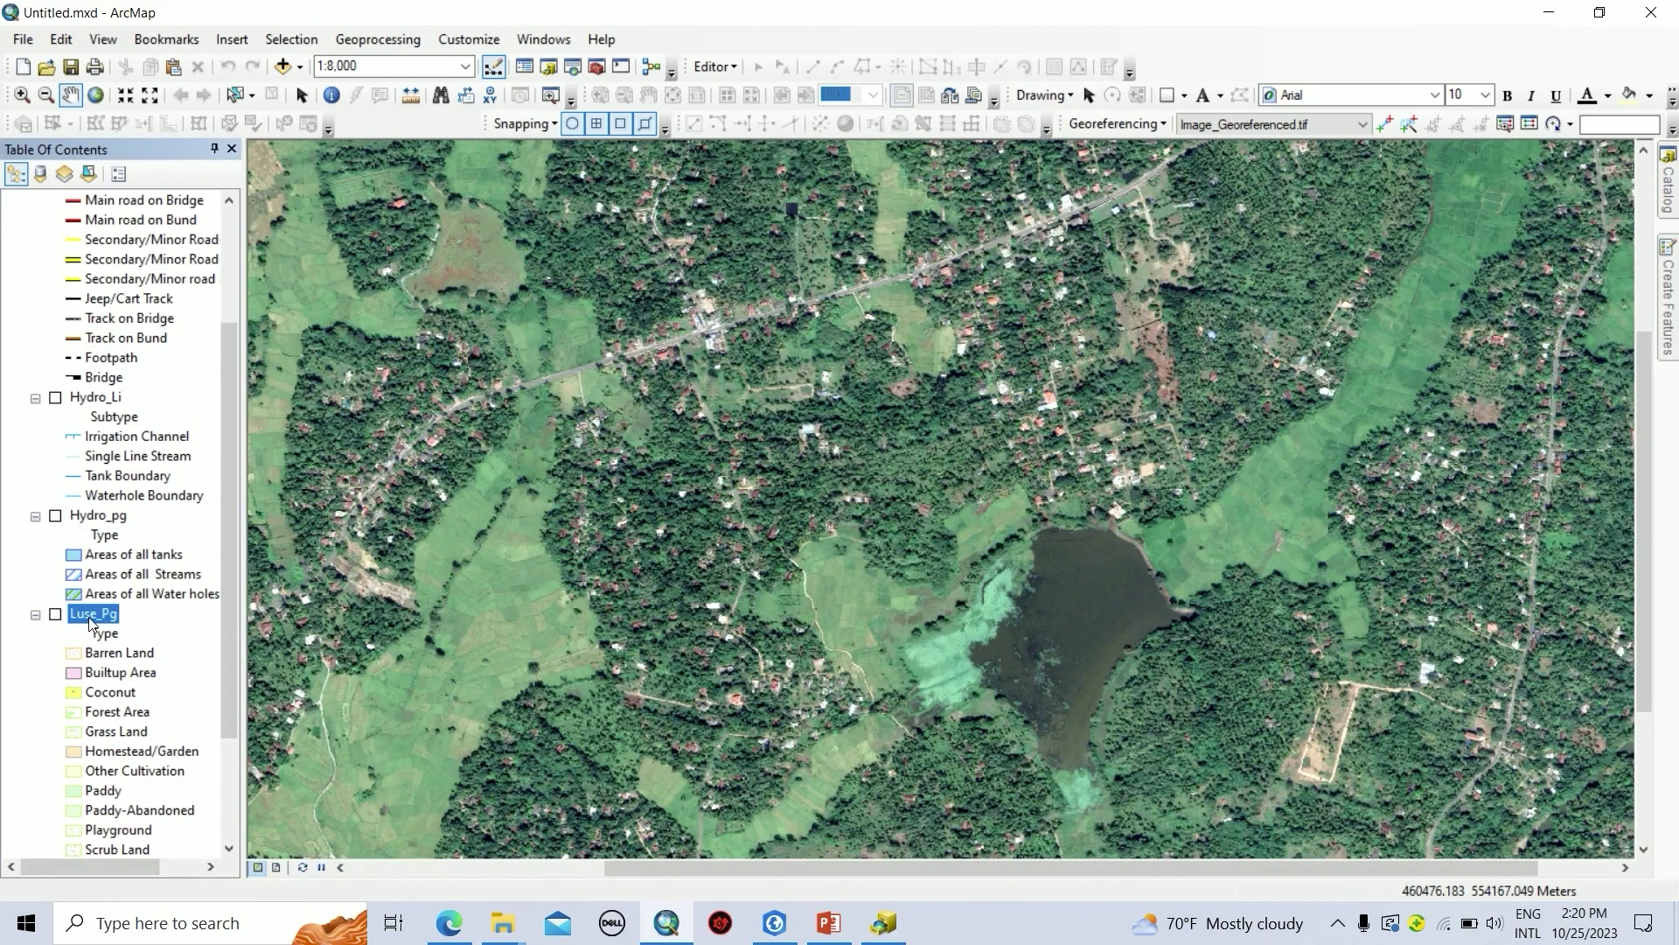
{"action": "right_click", "coordinate": [89, 616]}
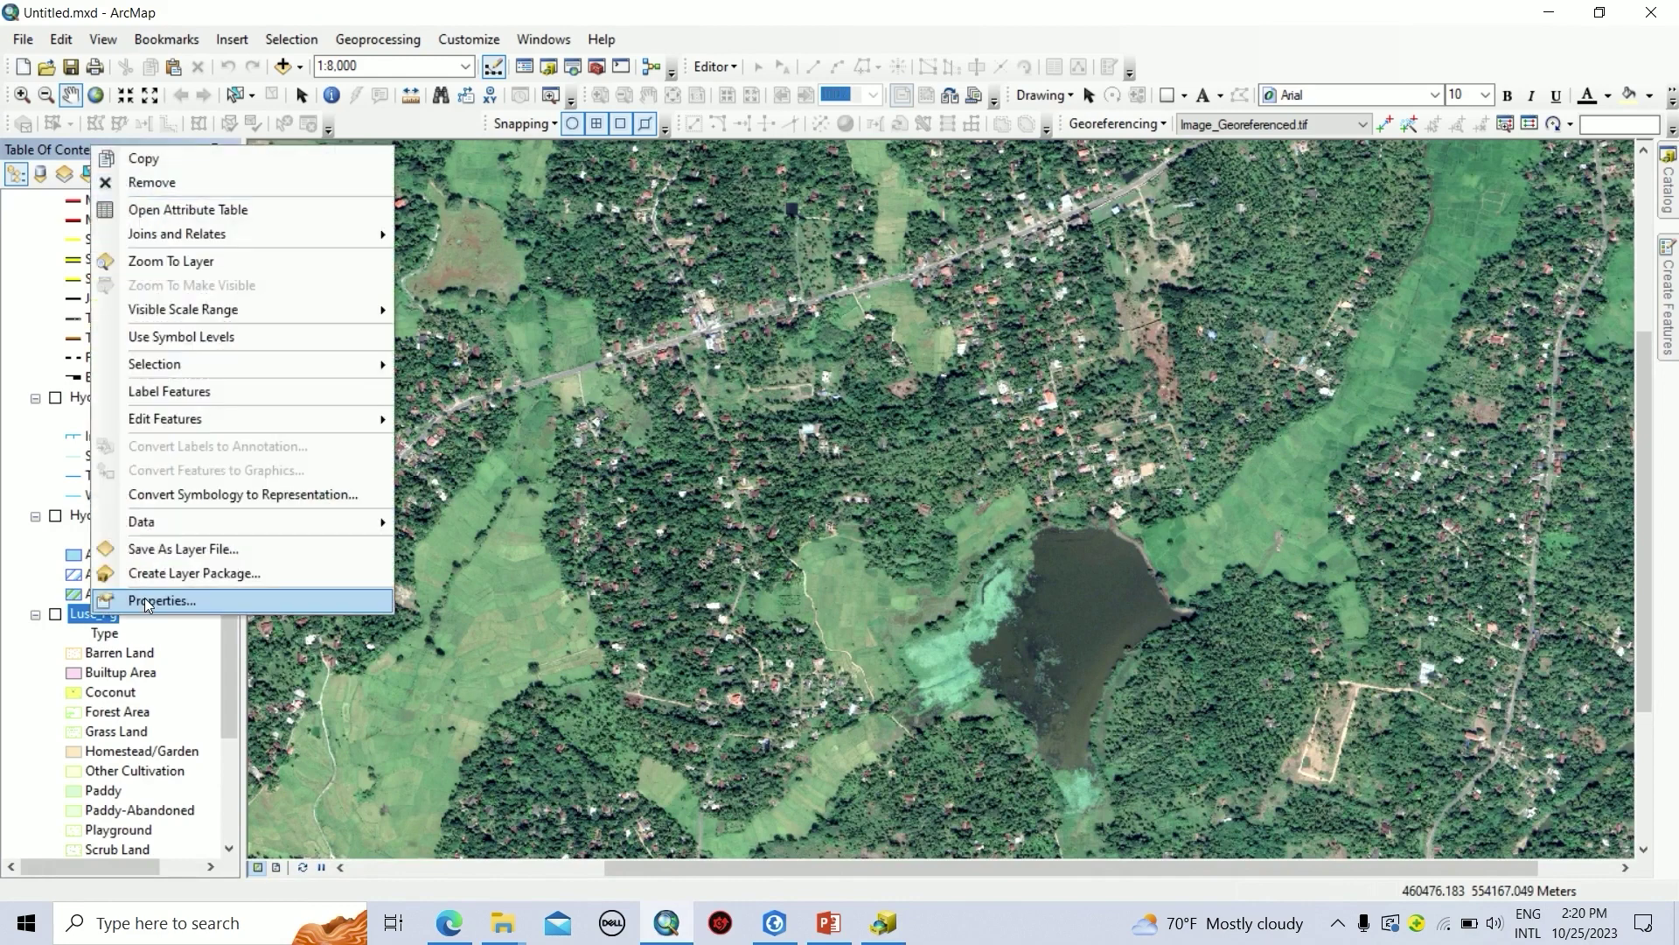
{"action": "left_click", "coordinate": [223, 210]}
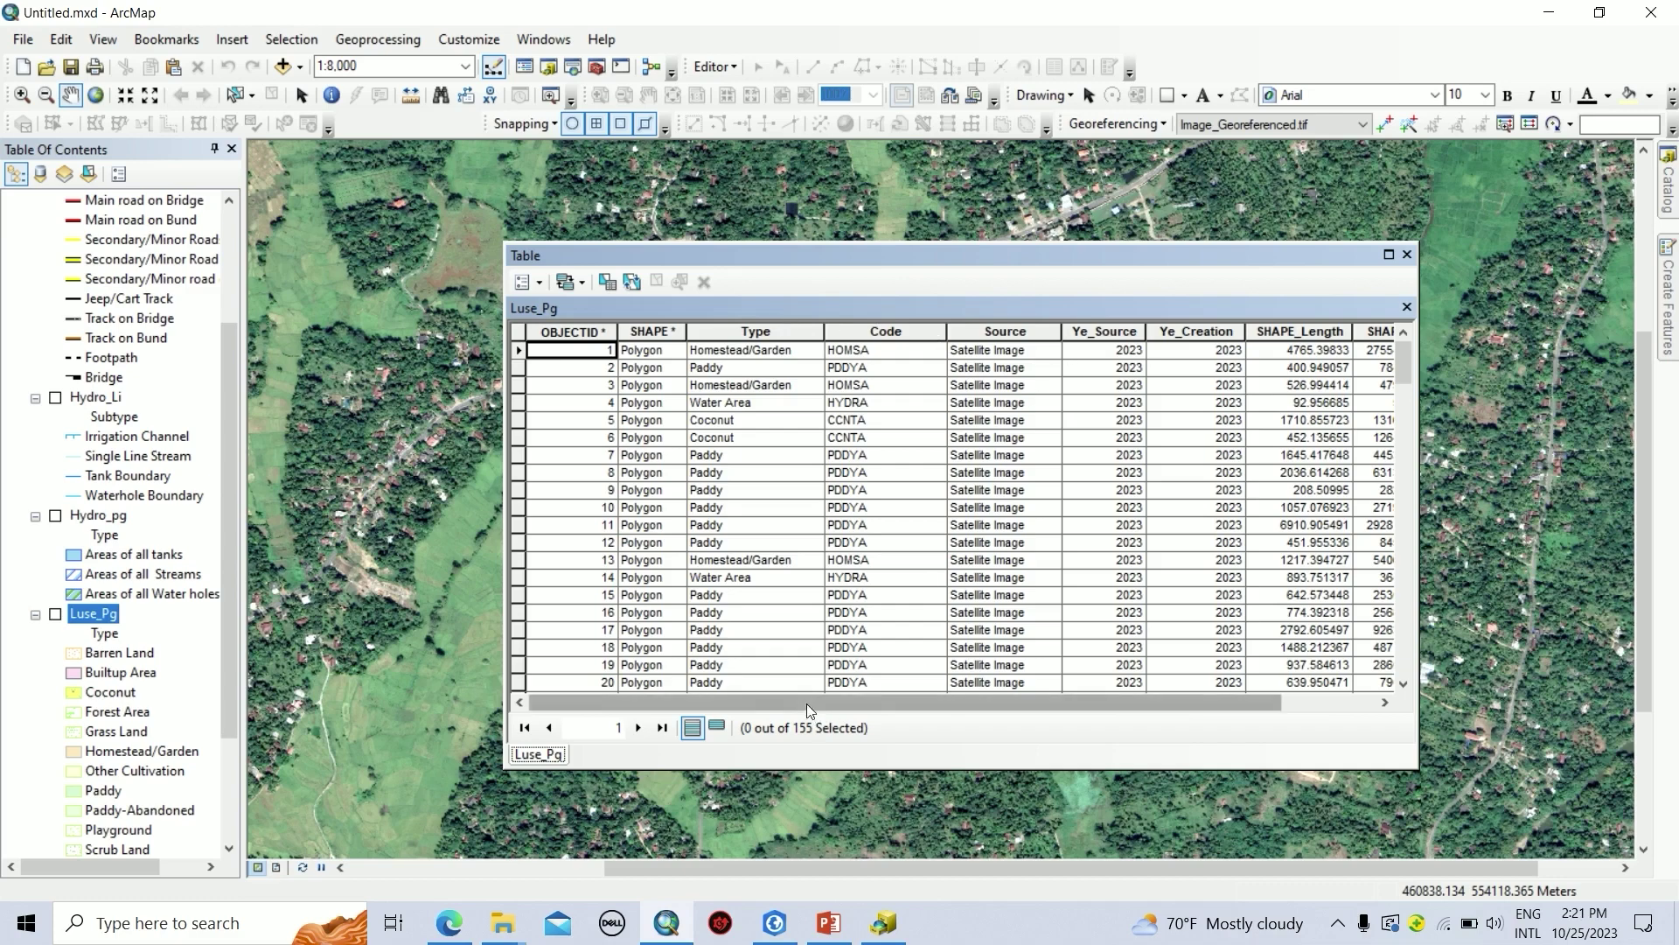
{"action": "left_click_drag", "start_coordinate": [806, 700], "coordinate": [773, 710]}
{"action": "mouse_move", "coordinate": [904, 930]}
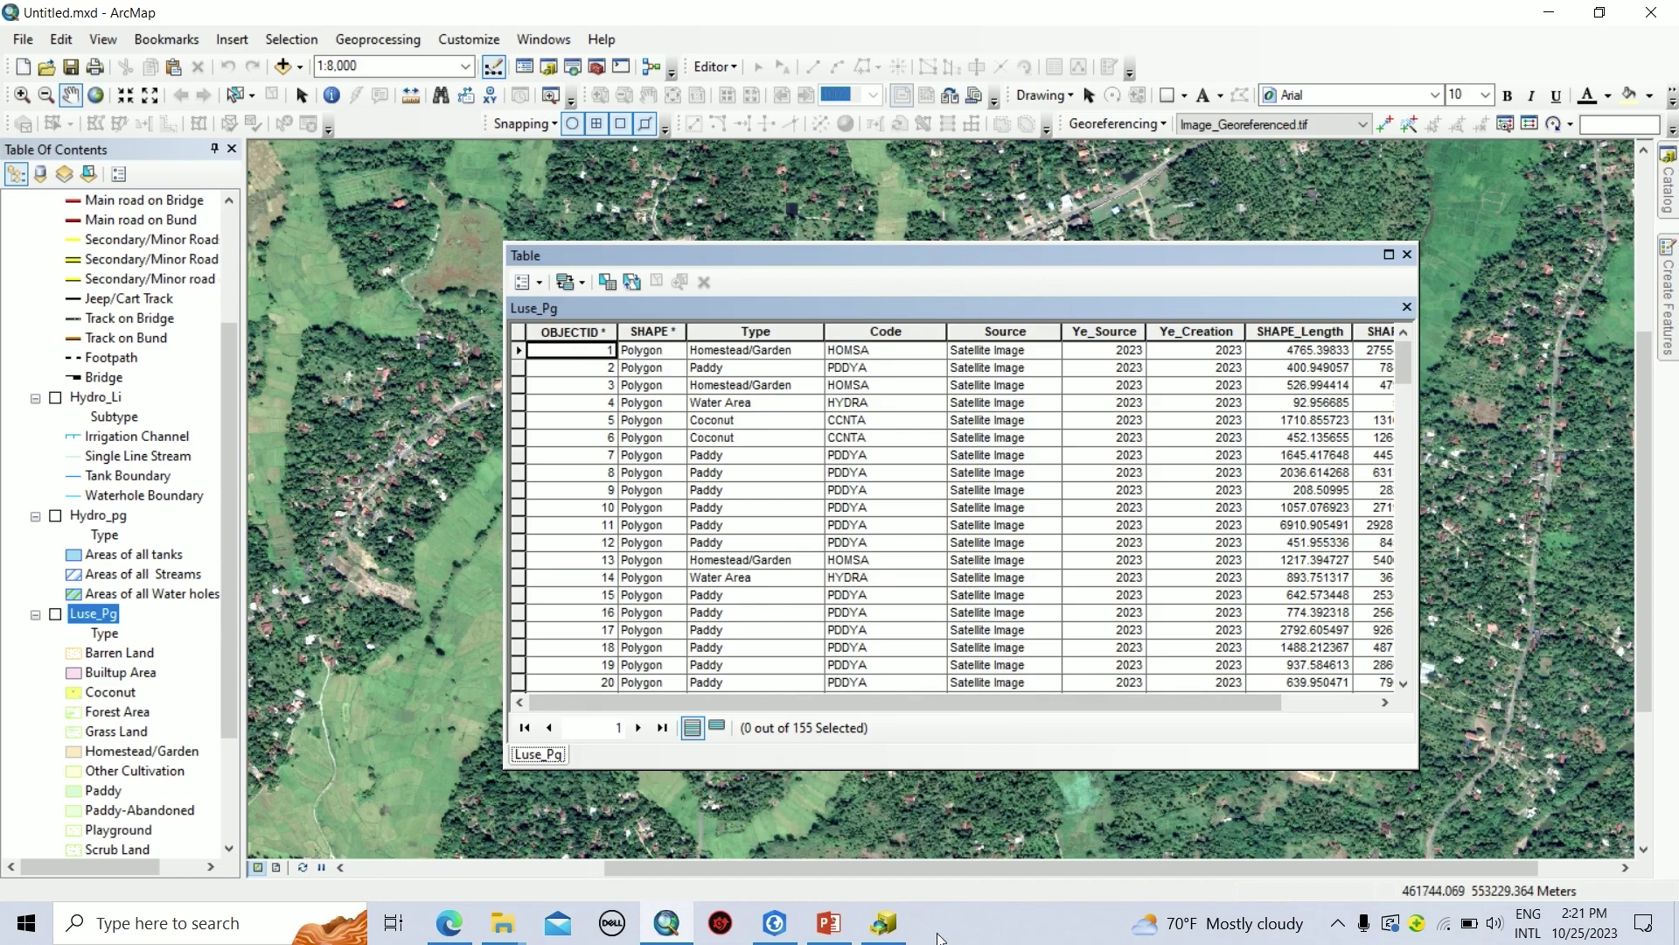
- Return to ArcCatalog and add a field named Type with the Text data type to the Transport feature class
{"action": "left_click", "coordinate": [883, 923]}
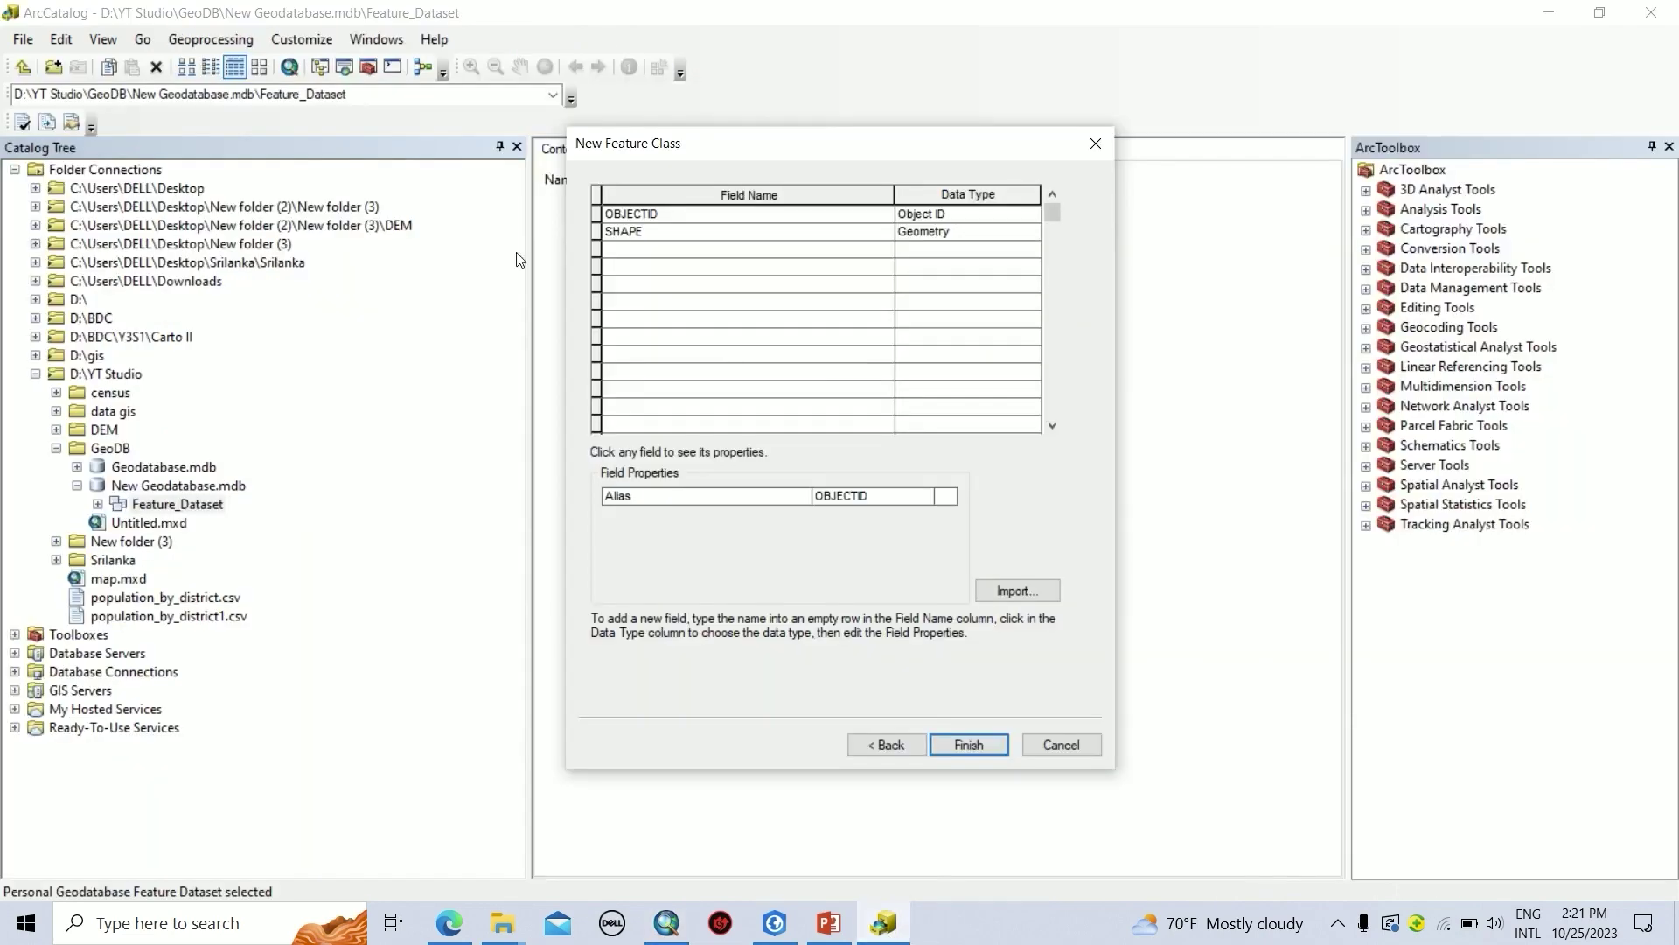
{"action": "left_click", "coordinate": [620, 251]}
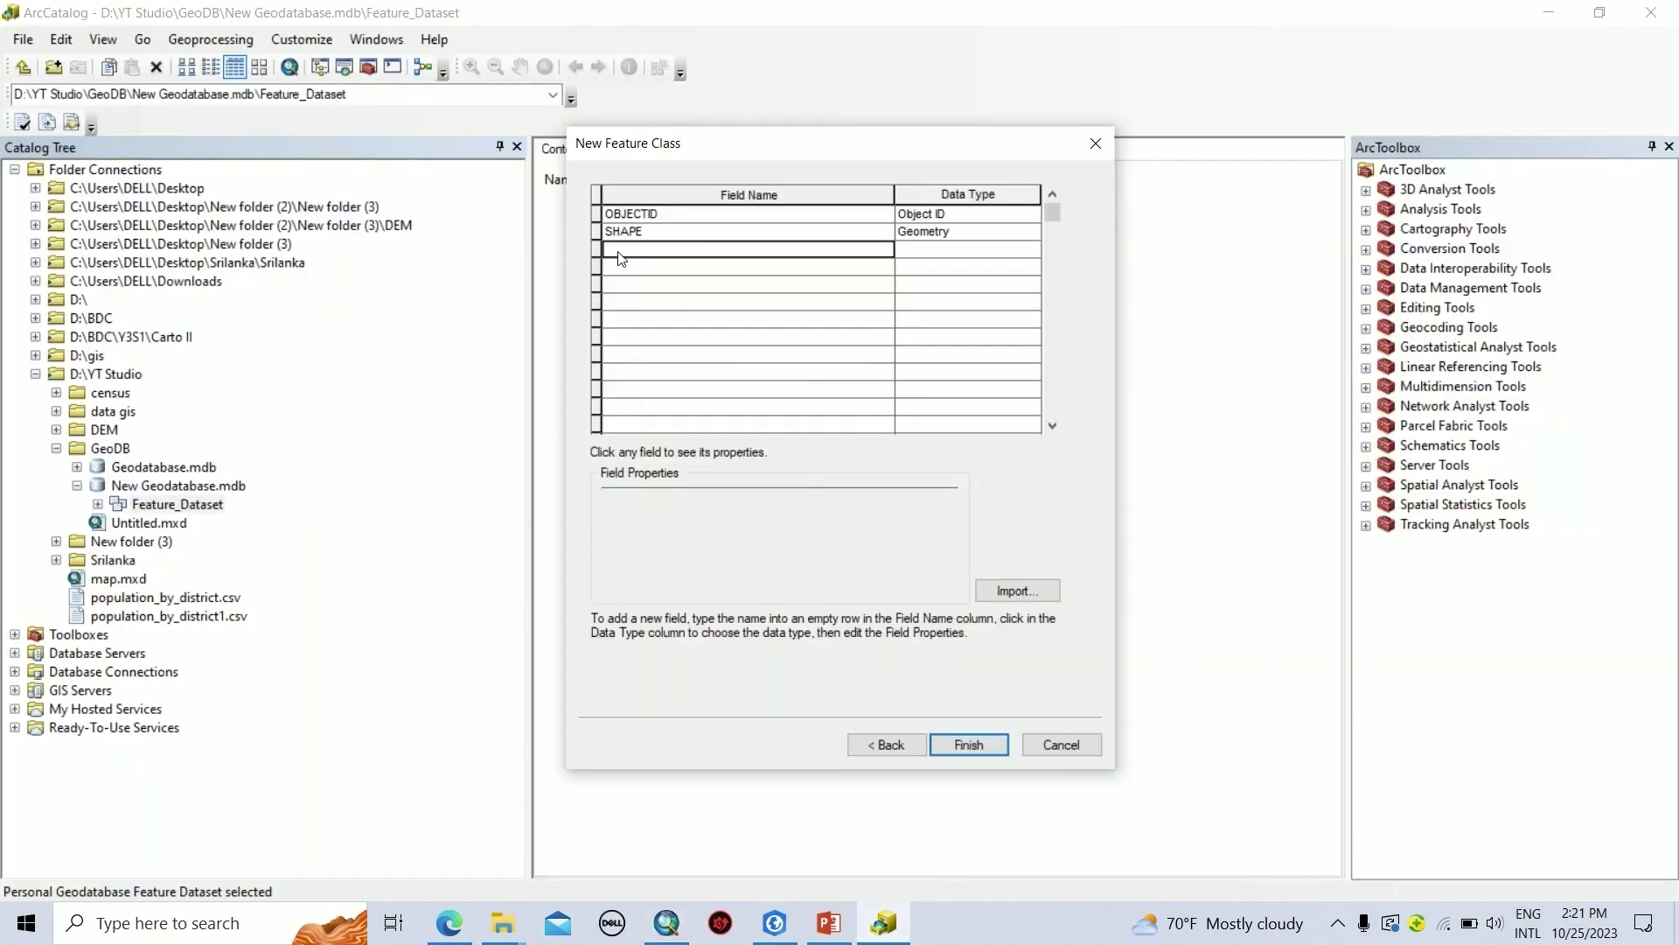
{"action": "type", "text": "Type"}
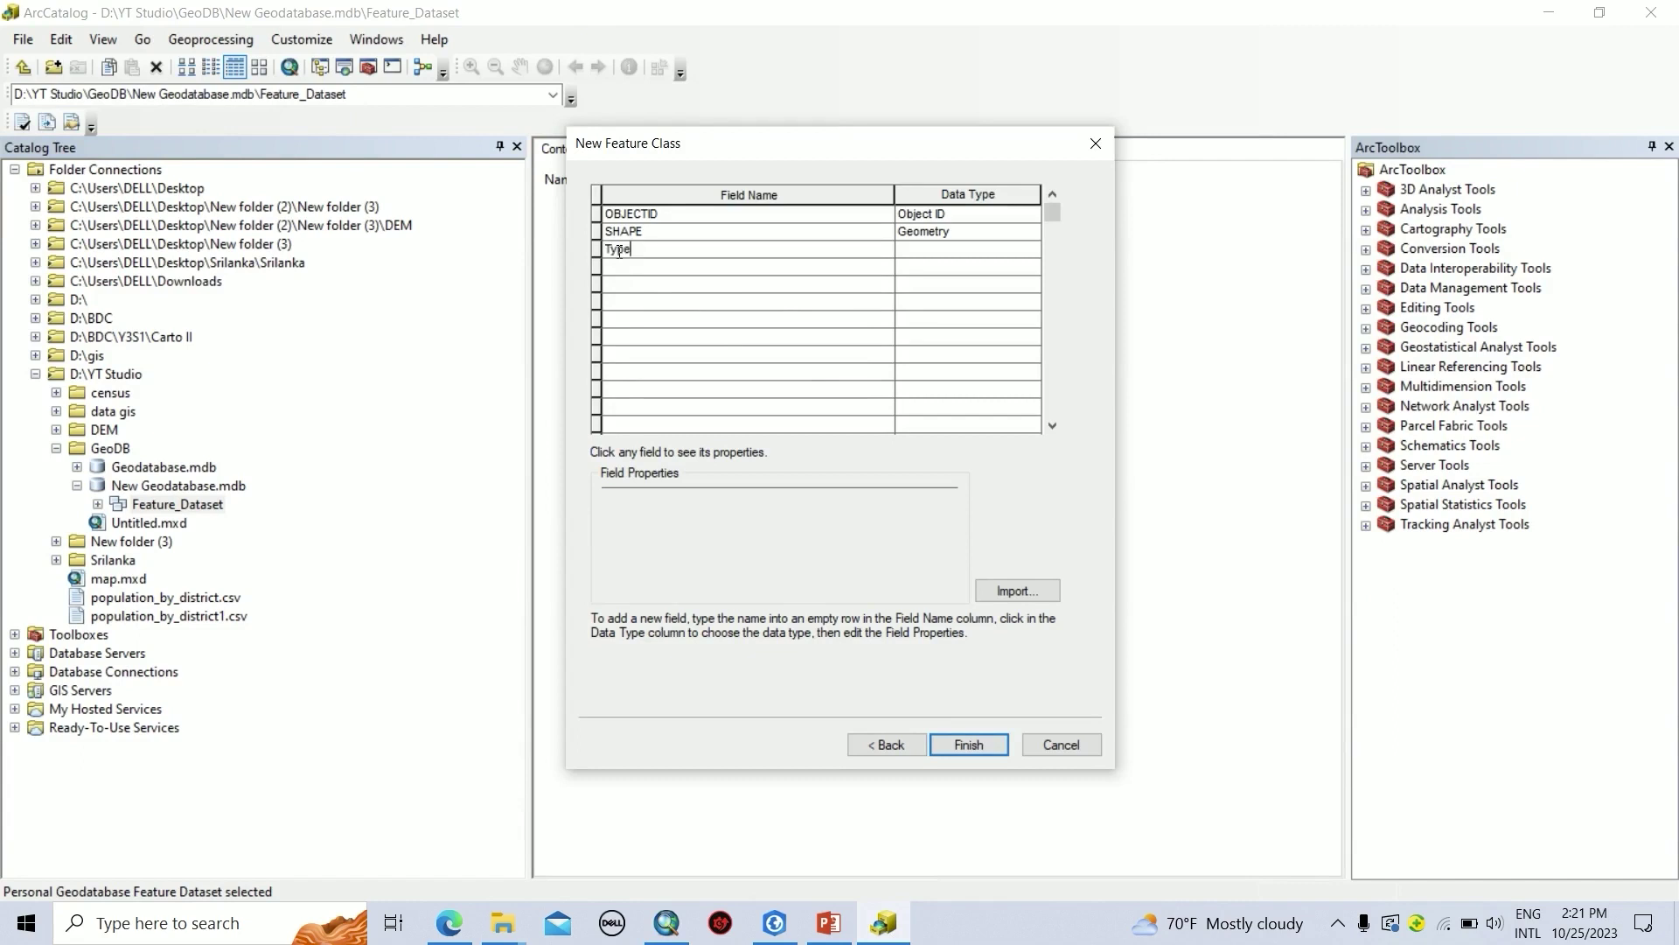
{"action": "left_click", "coordinate": [945, 256]}
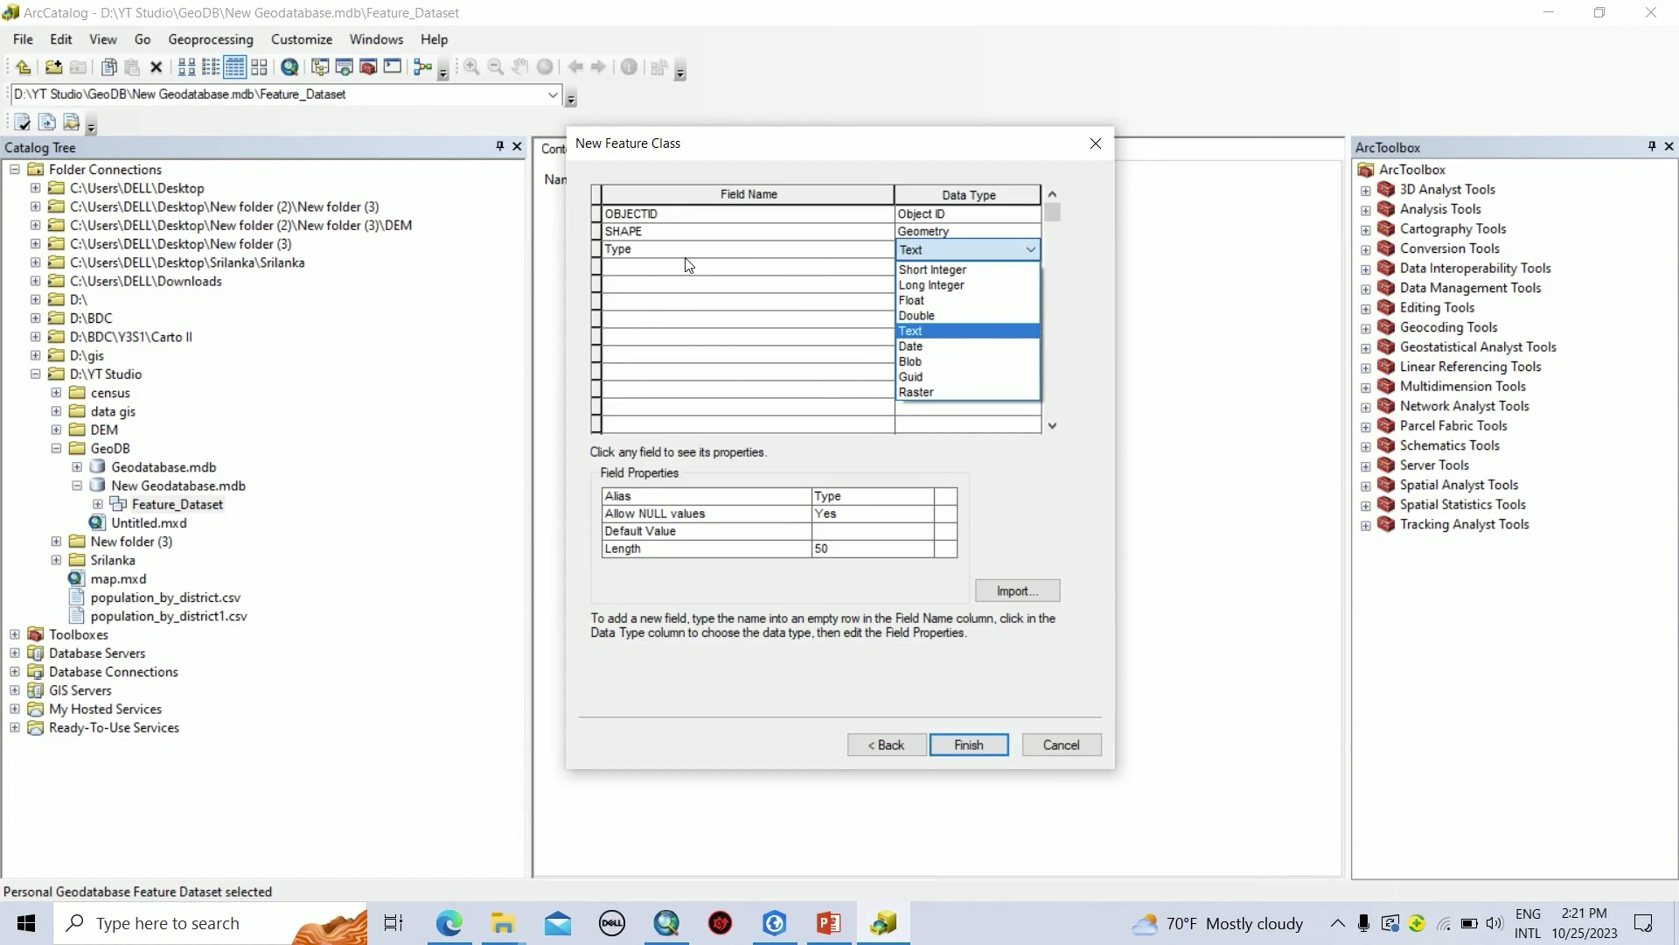
{"action": "left_click", "coordinate": [937, 337]}
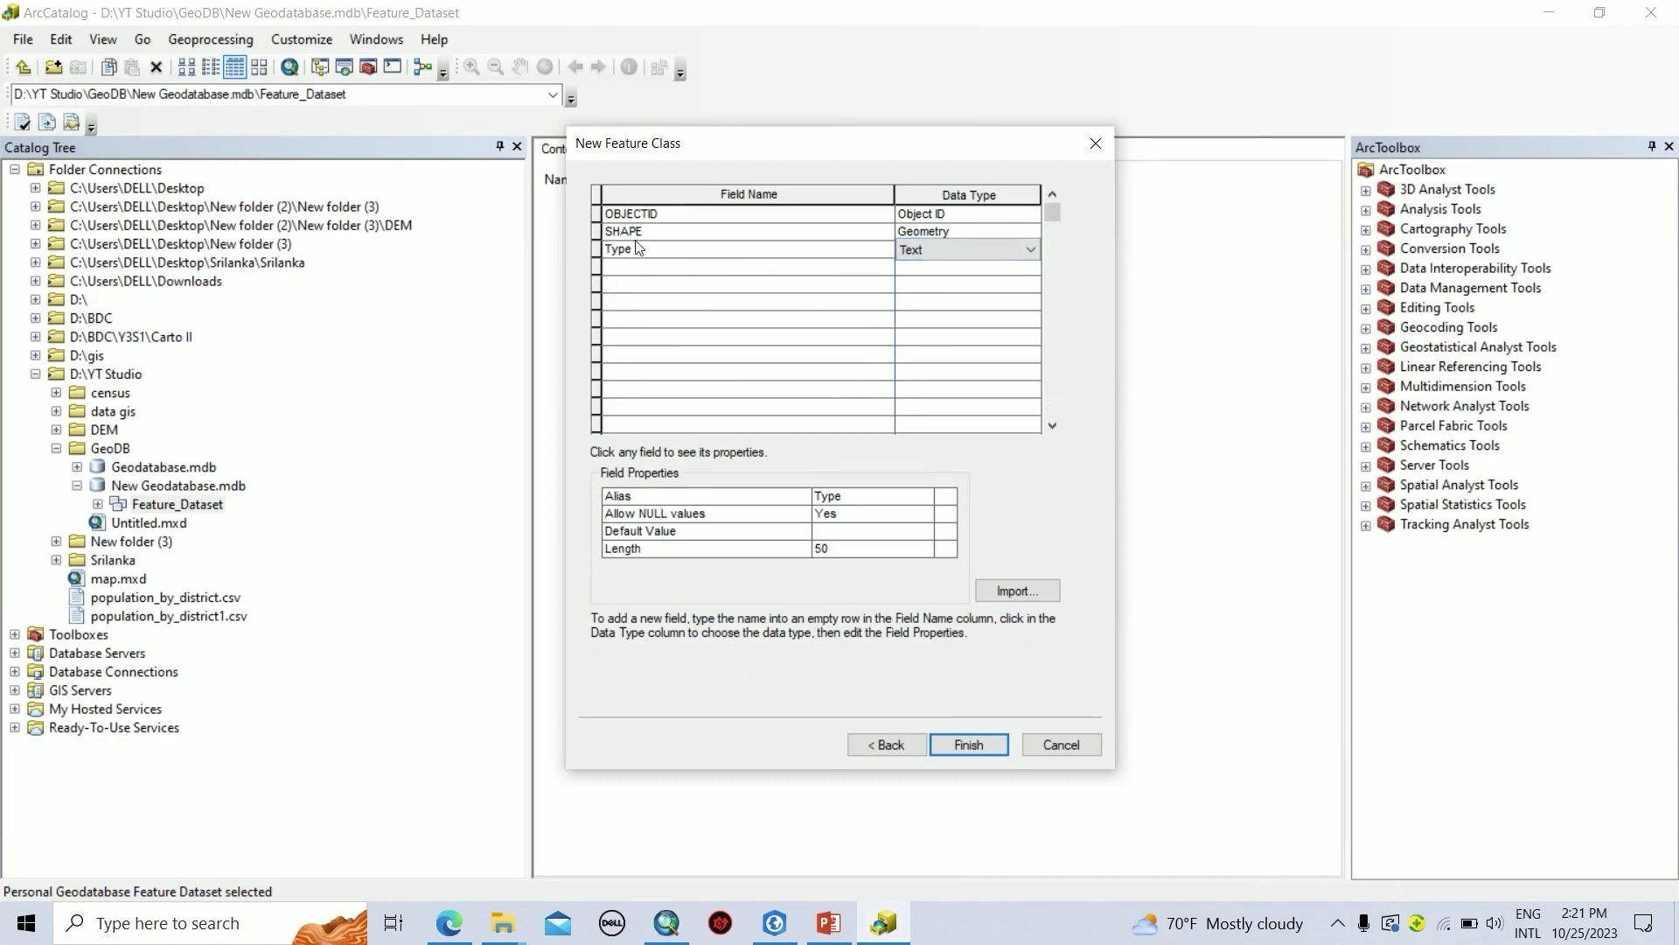
{"action": "left_click", "coordinate": [634, 271]}
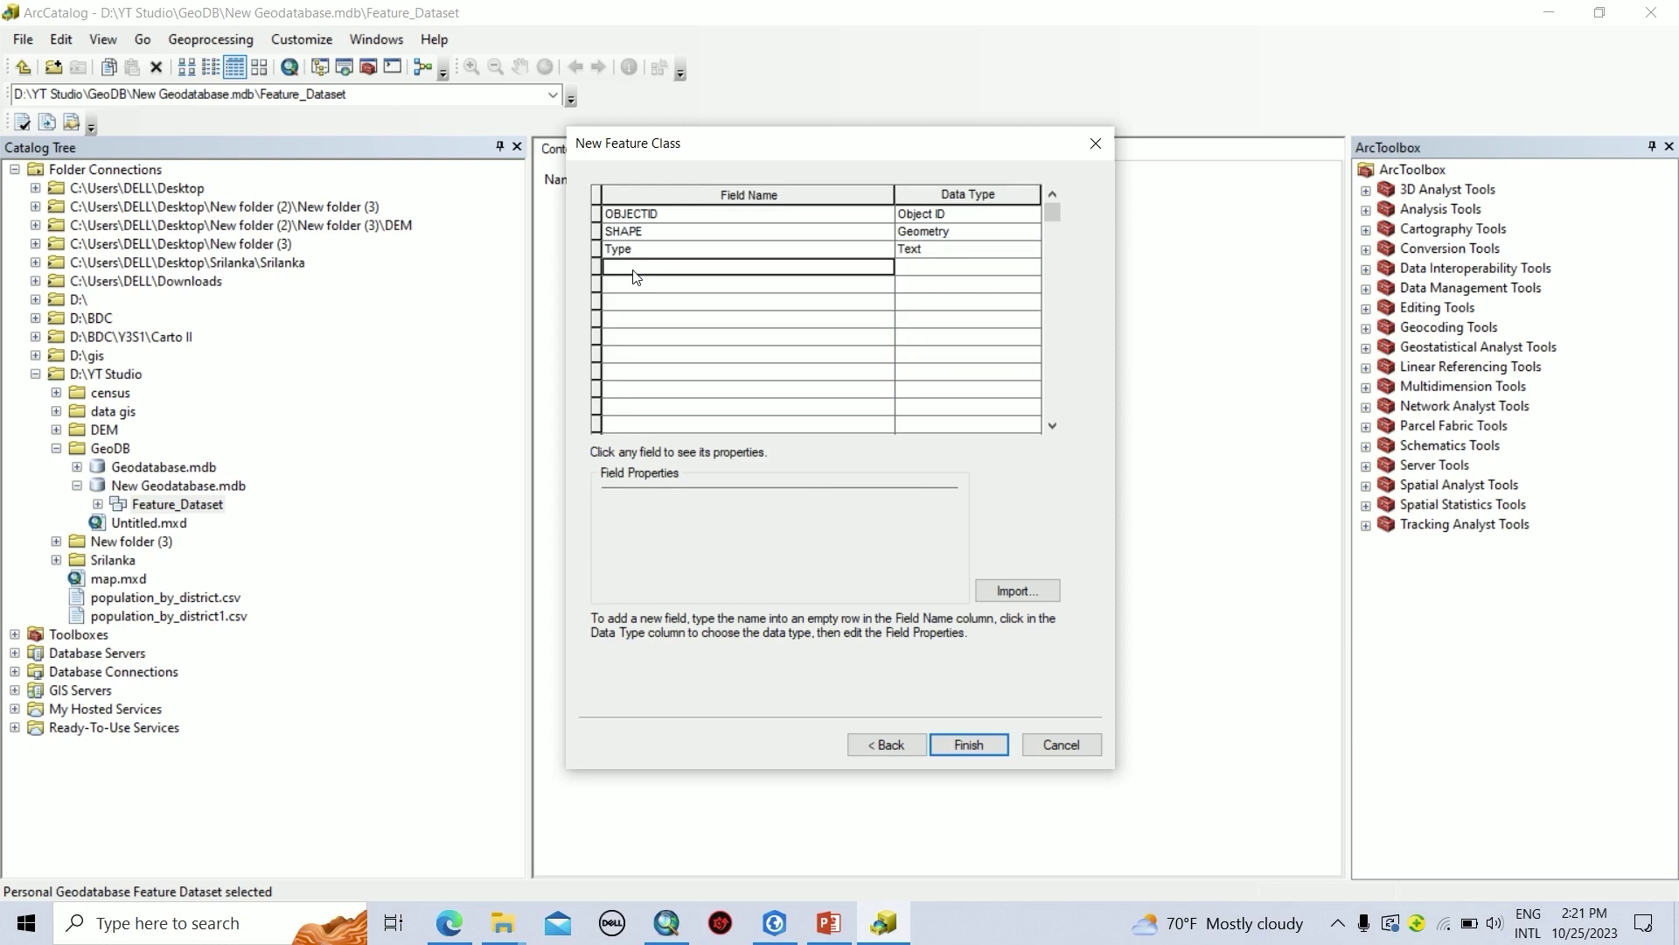
- Add a field named Year_Create with the Long Integer data type to the Transport feature class
{"action": "type", "text": "Y"}
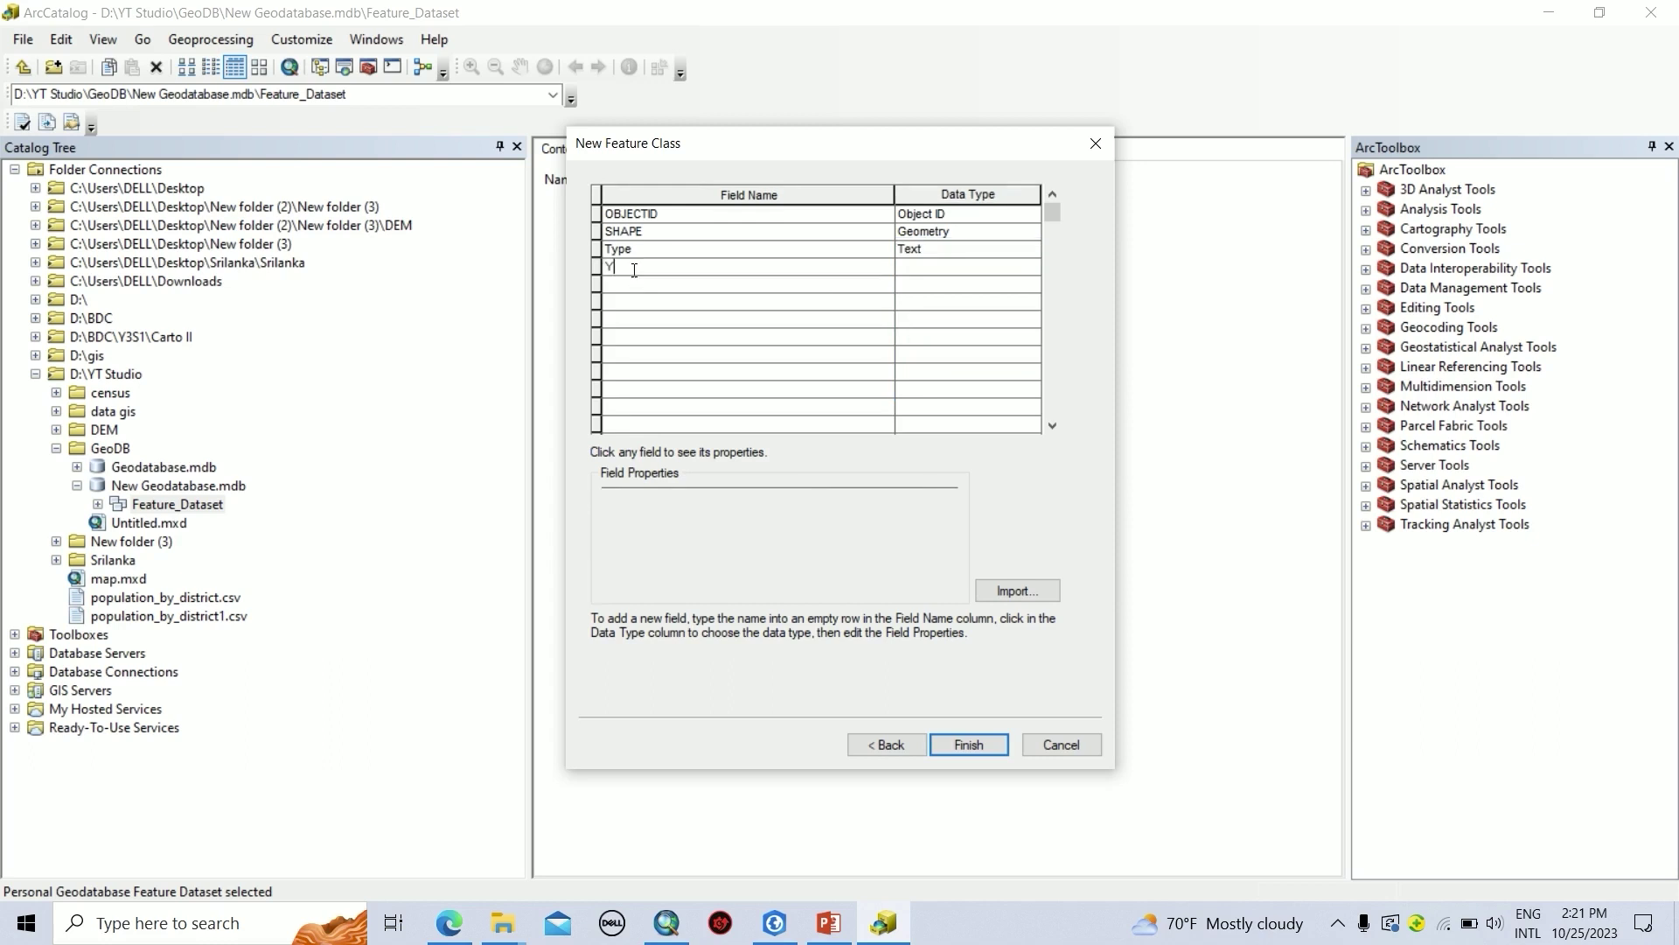
{"action": "type", "text": "ear_Create"}
{"action": "left_click", "coordinate": [936, 270]}
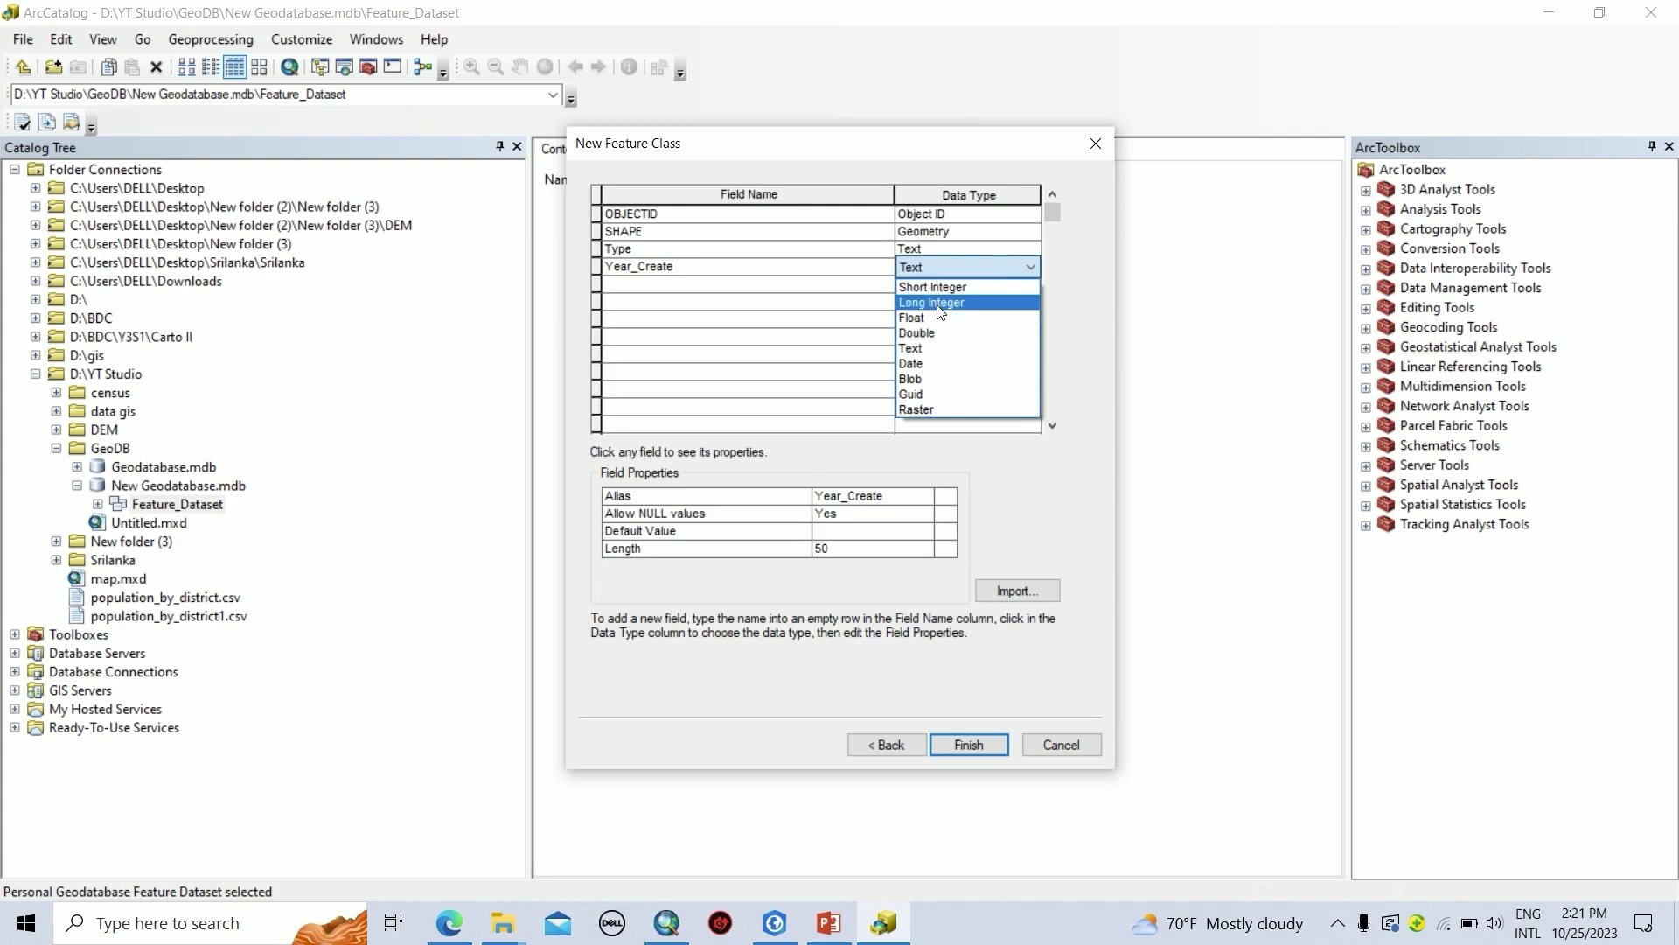
{"action": "left_click", "coordinate": [938, 303]}
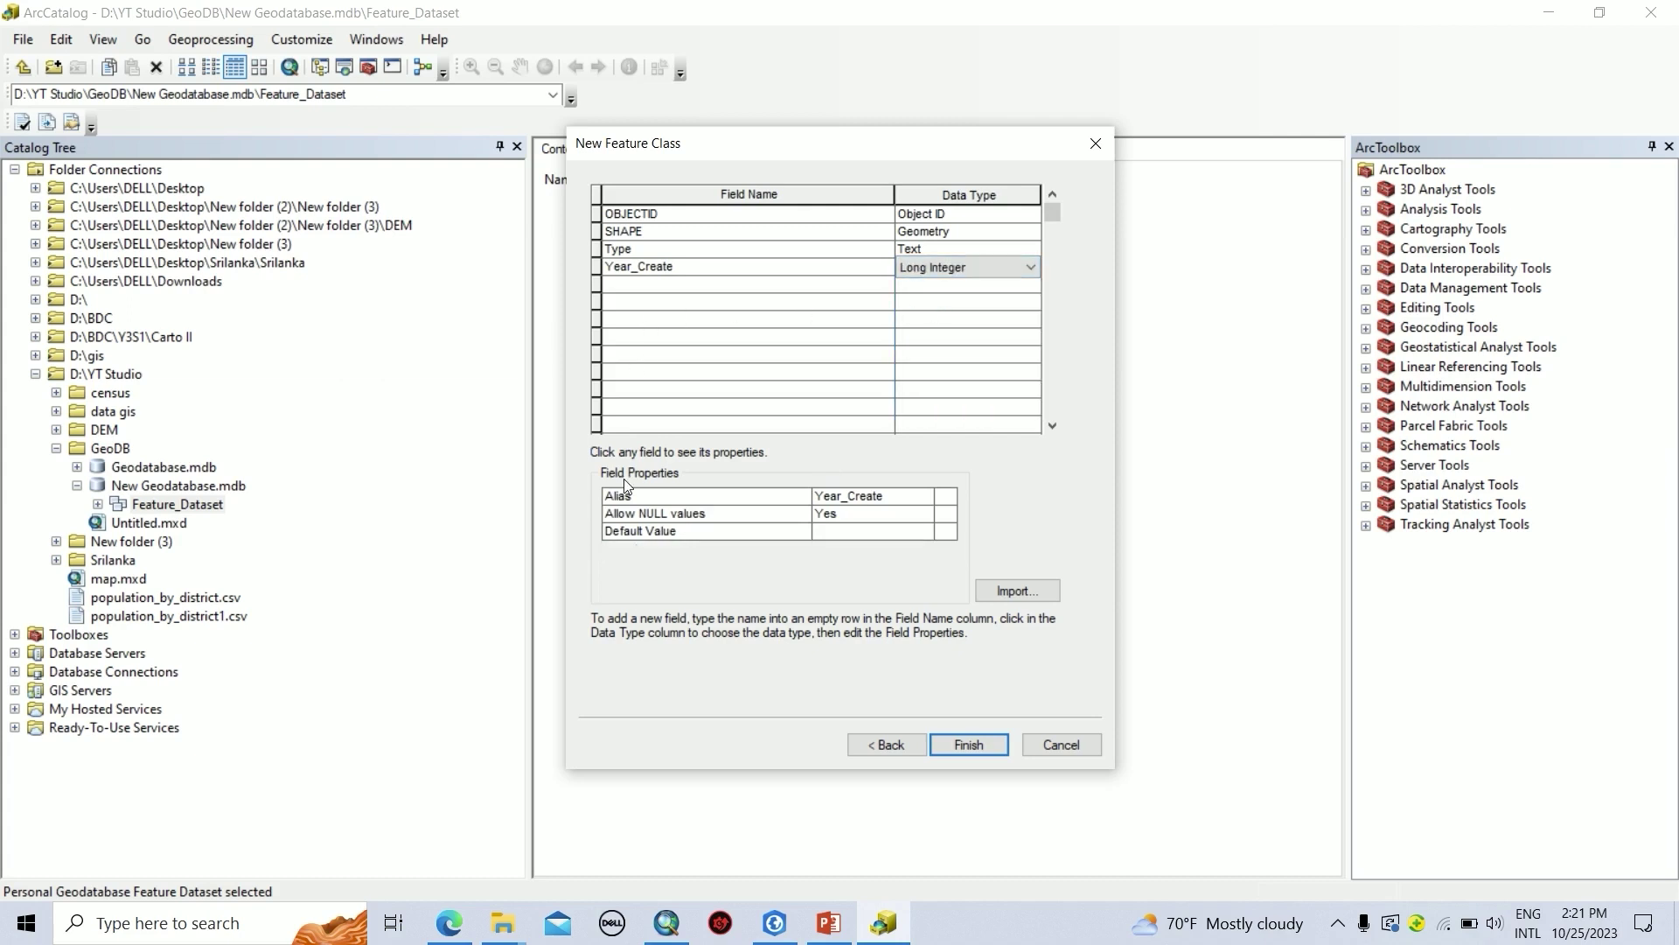
- Switch to PowerPoint to review the Data Types slide on ranges, precision and scale, and leave the slide show
{"action": "left_click", "coordinate": [828, 923]}
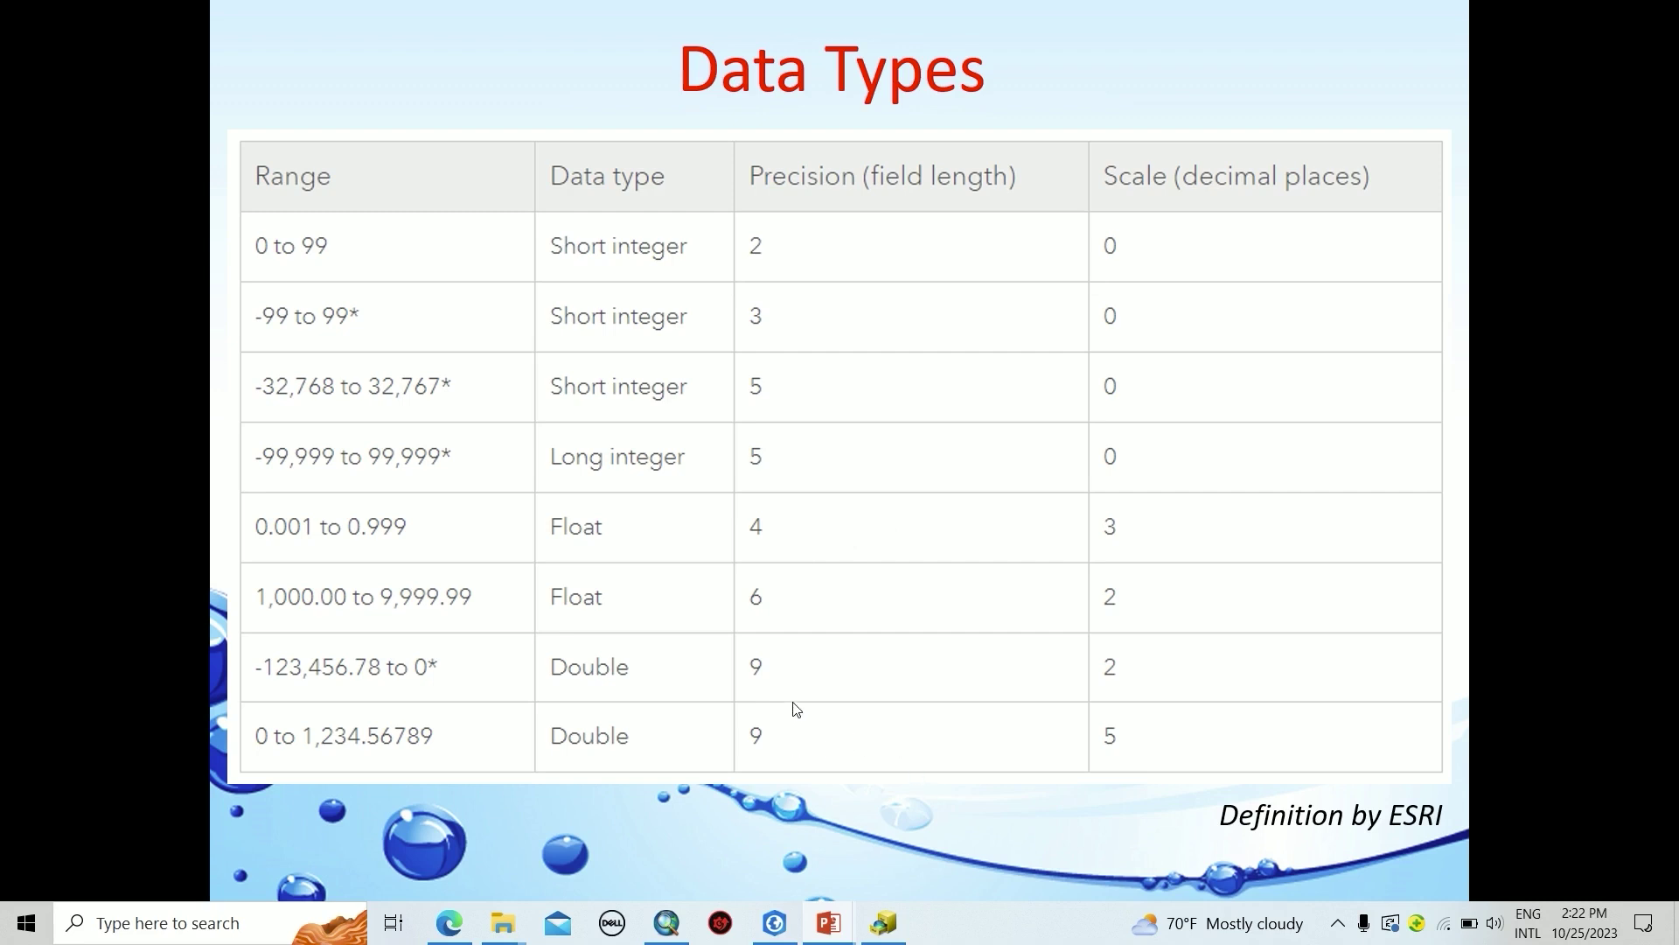
{"action": "key", "text": "Escape"}
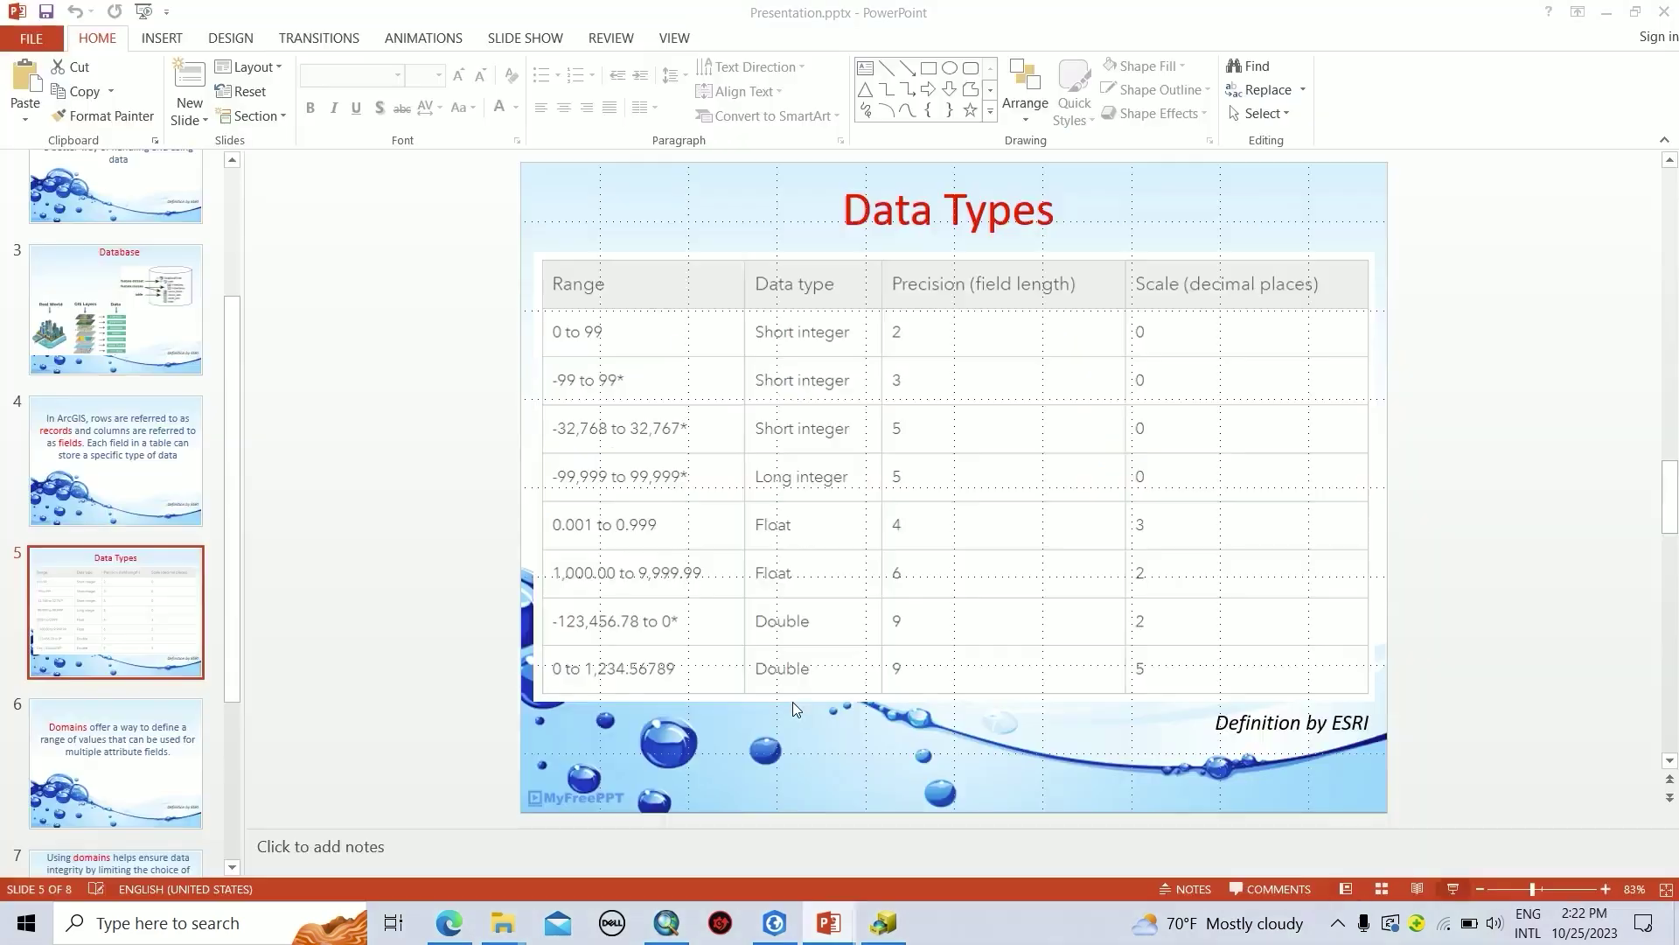
- Return to ArcCatalog and add a field named Year_Source with the Text data type to the feature class
{"action": "key", "text": "alt+Tab"}
{"action": "type", "text": "Source"}
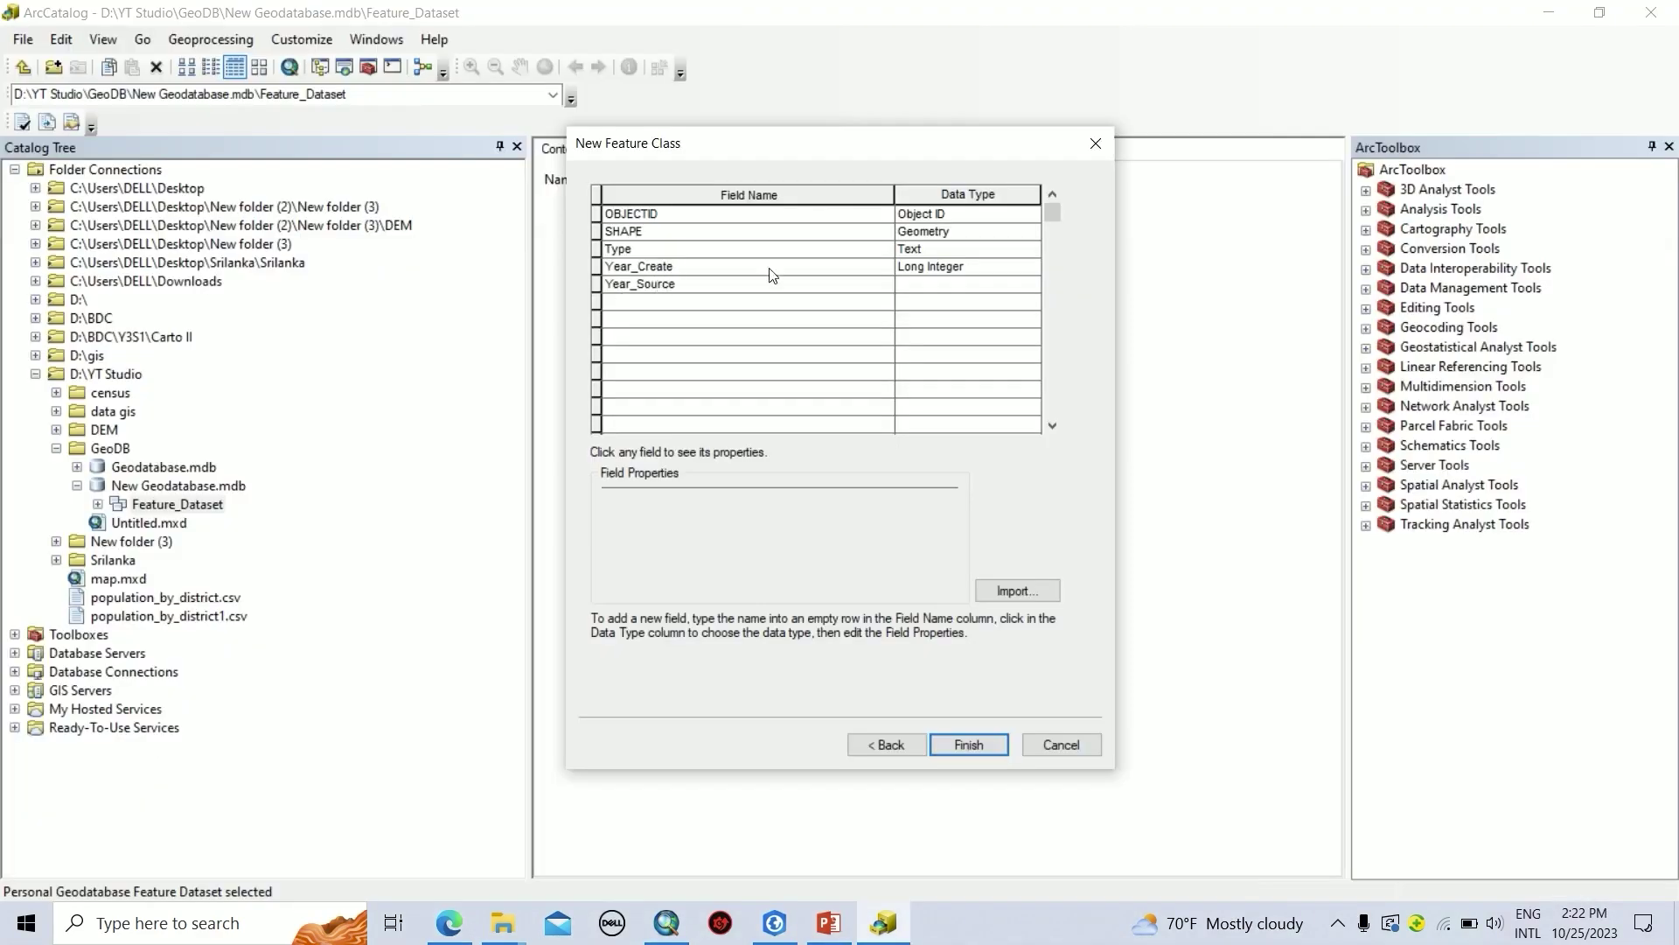
{"action": "left_click", "coordinate": [908, 287]}
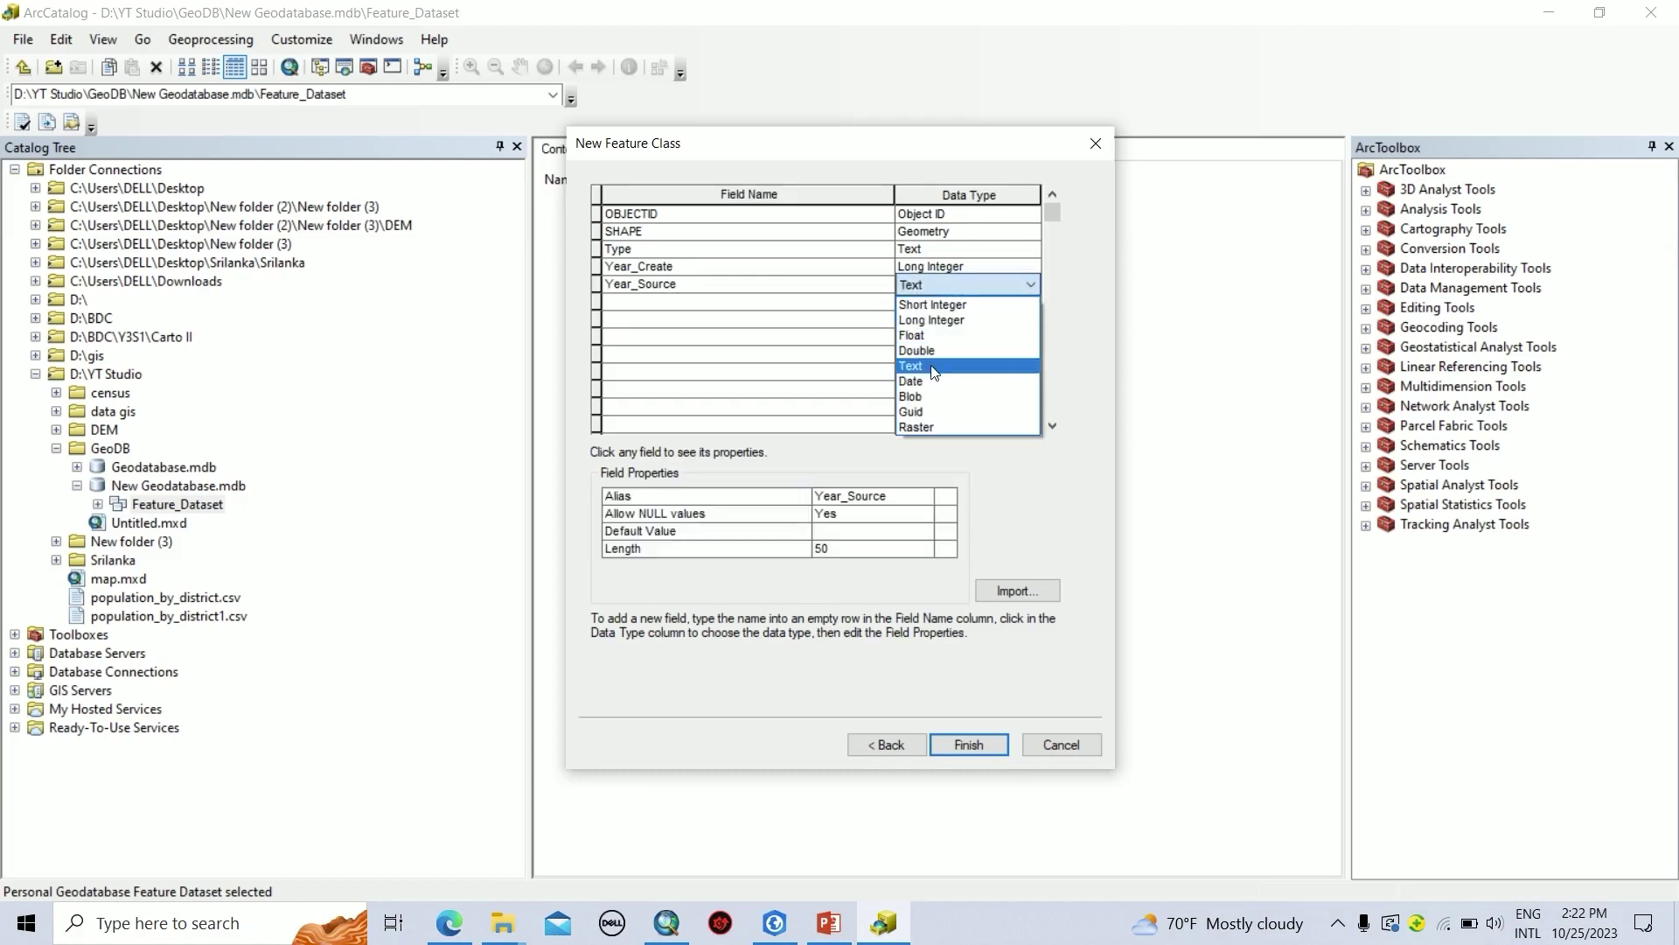
{"action": "left_click", "coordinate": [930, 367]}
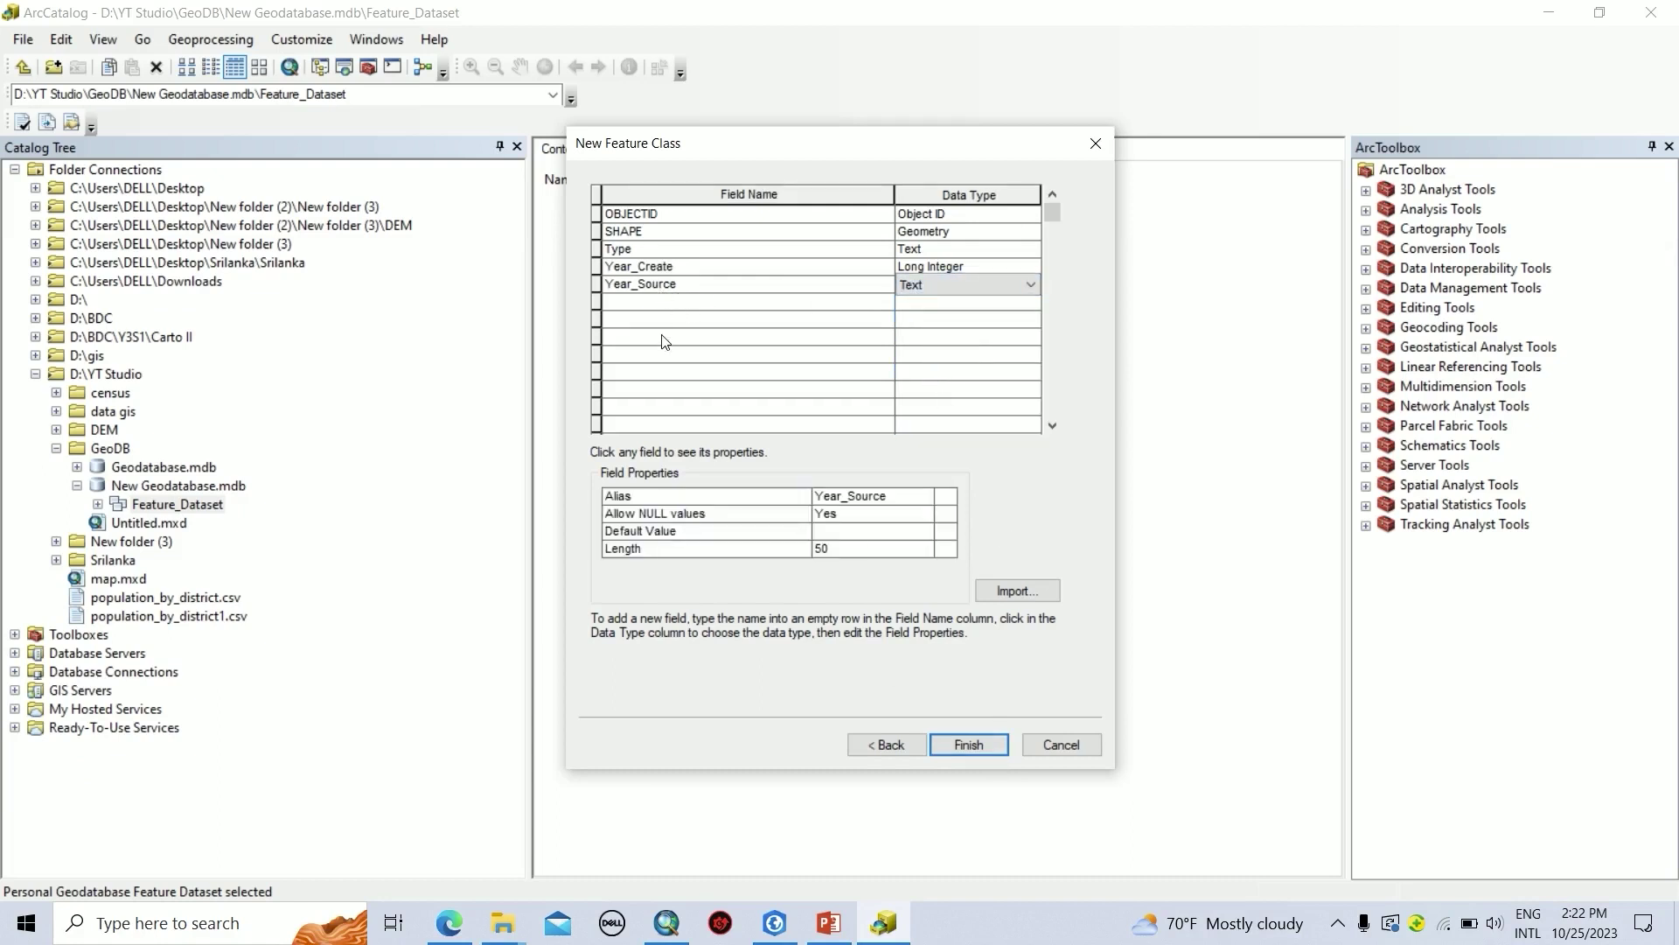
- Finish creating the feature class and select Transport inside Feature_Dataset in the catalog tree
{"action": "left_click", "coordinate": [953, 747]}
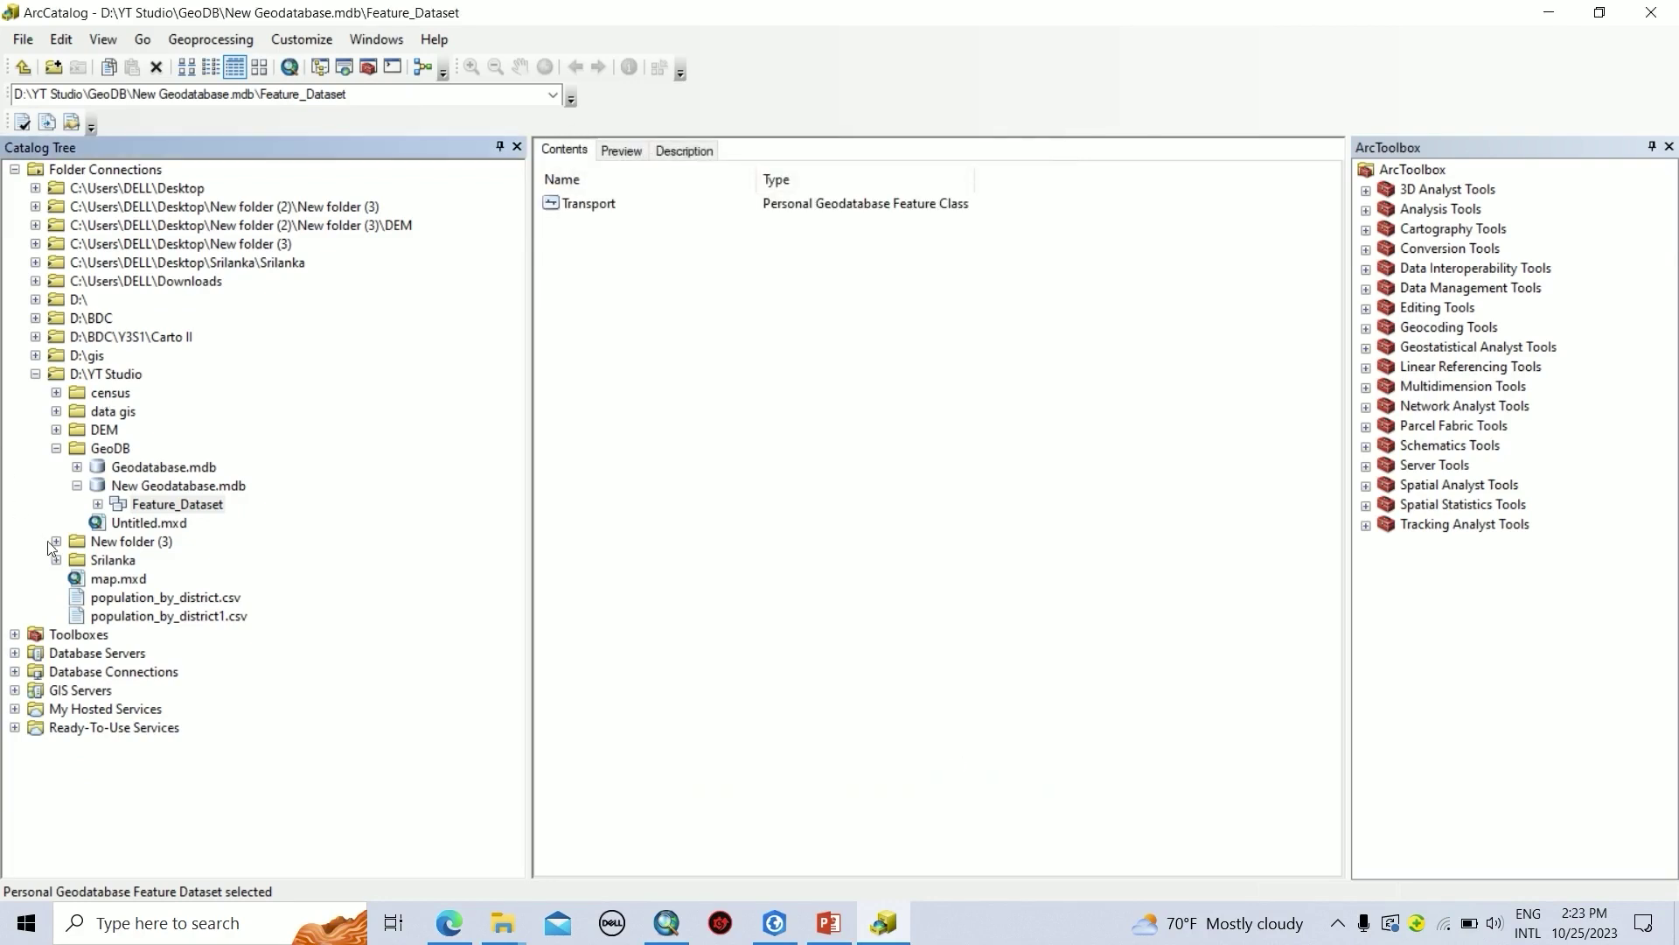
{"action": "left_click", "coordinate": [97, 505]}
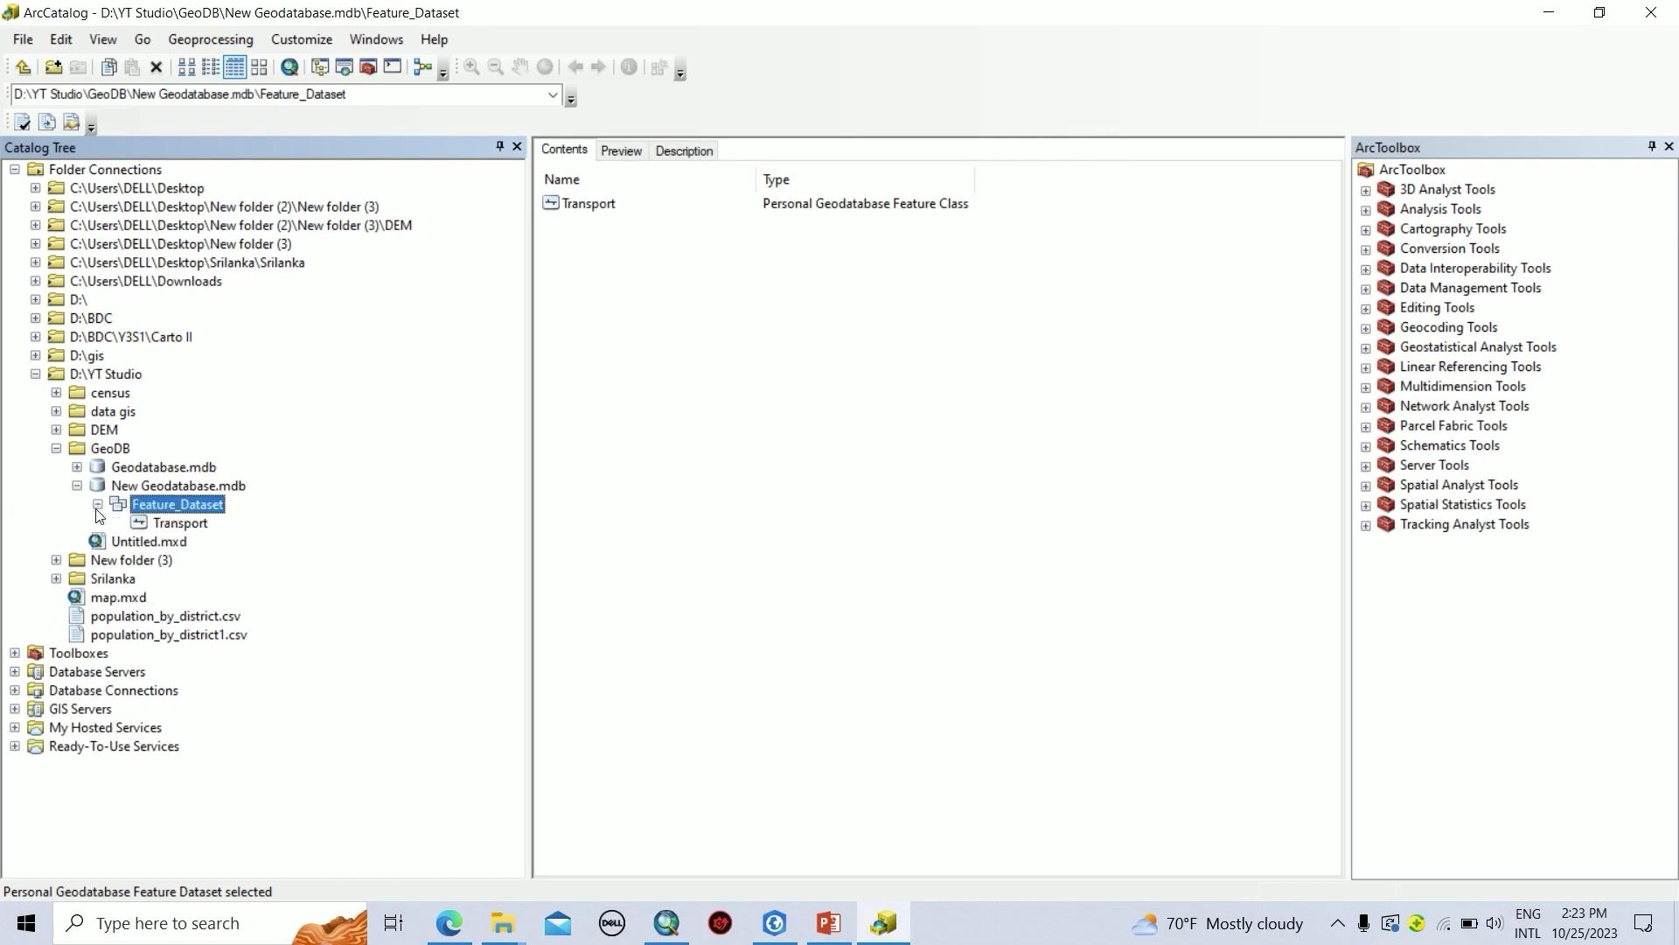
{"action": "left_click", "coordinate": [179, 524]}
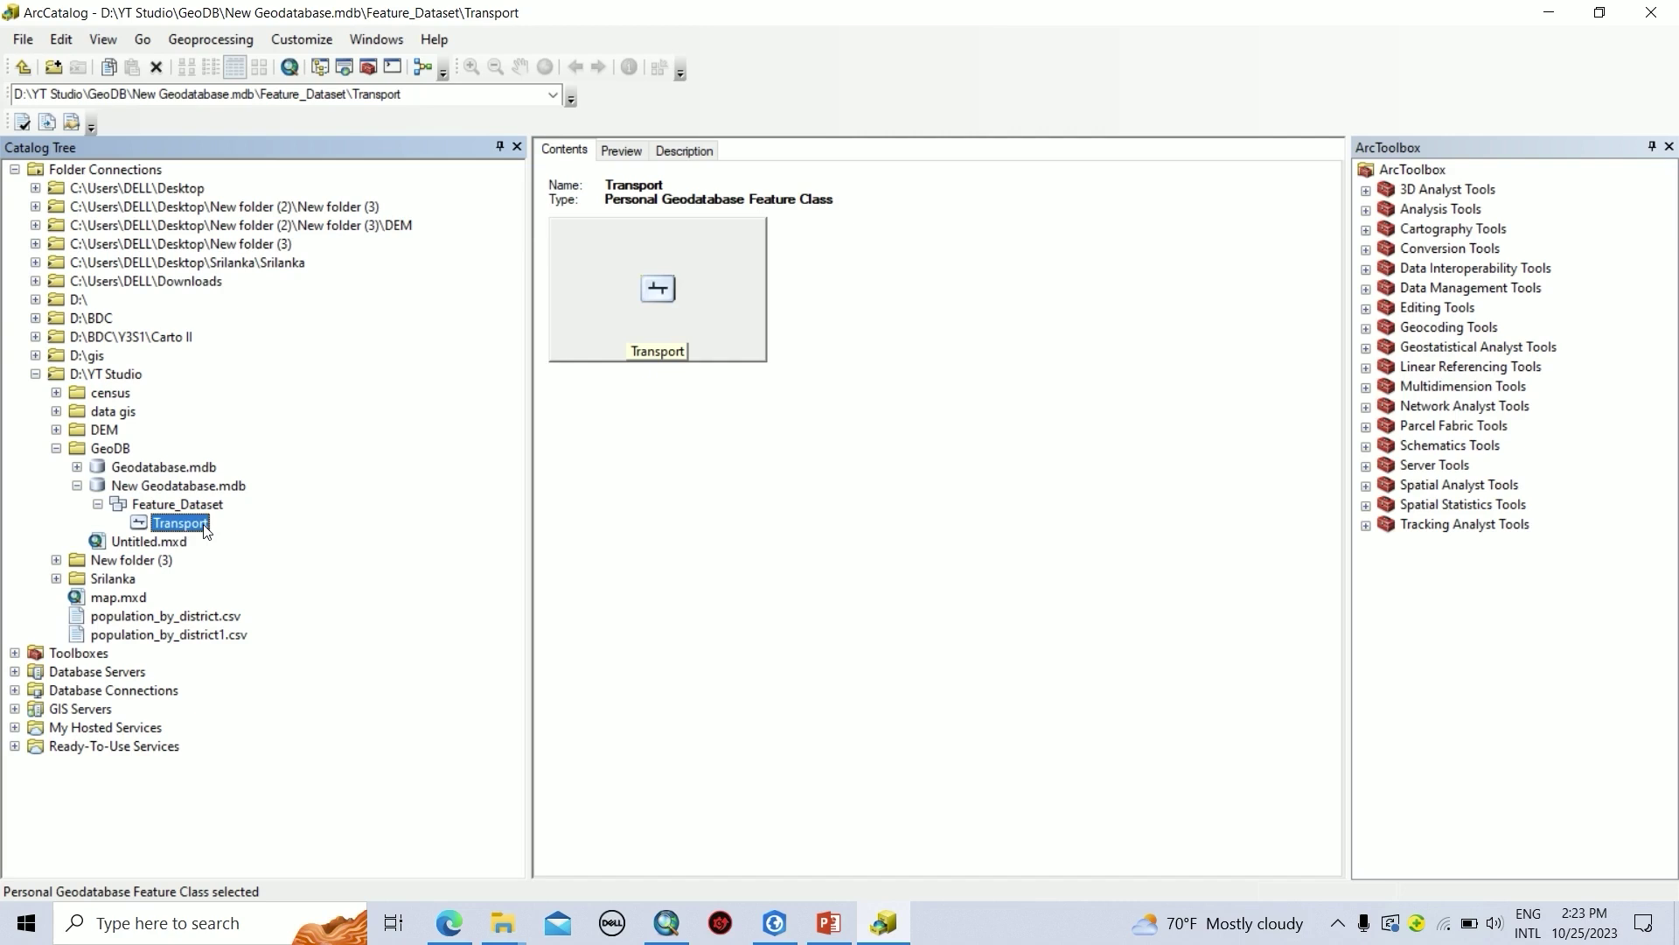
- Read the PowerPoint slides on domains, and examine the Type value choices in the Luse_Pg attribute table in ArcMap
{"action": "left_click", "coordinate": [829, 923]}
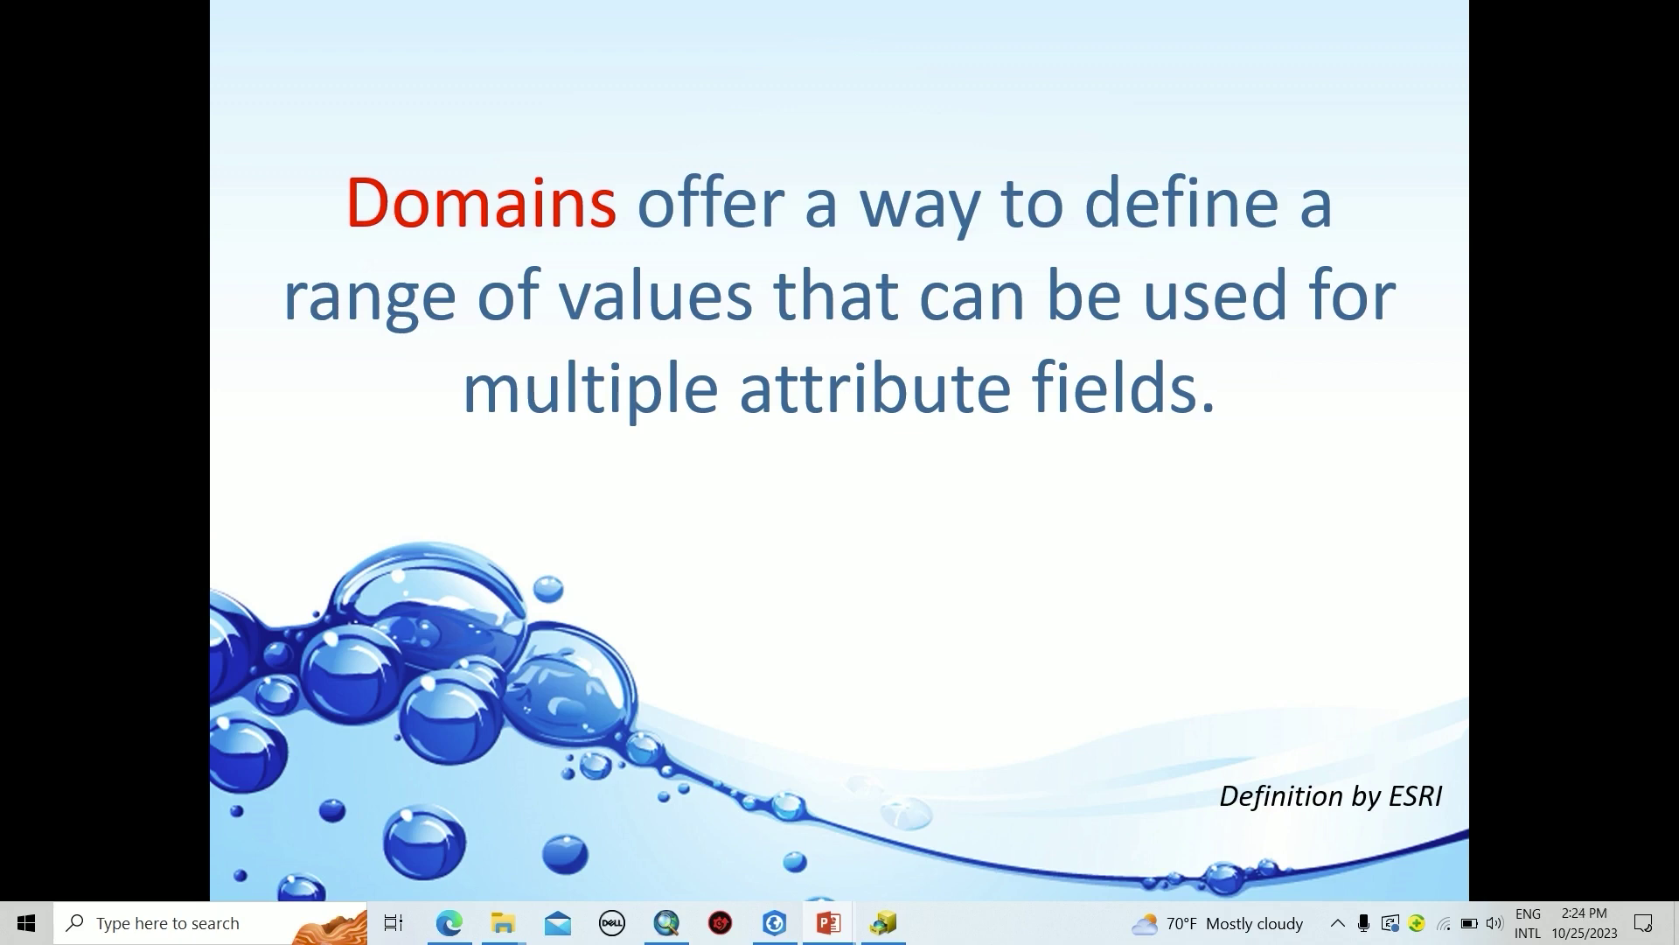
{"action": "key", "text": "Right"}
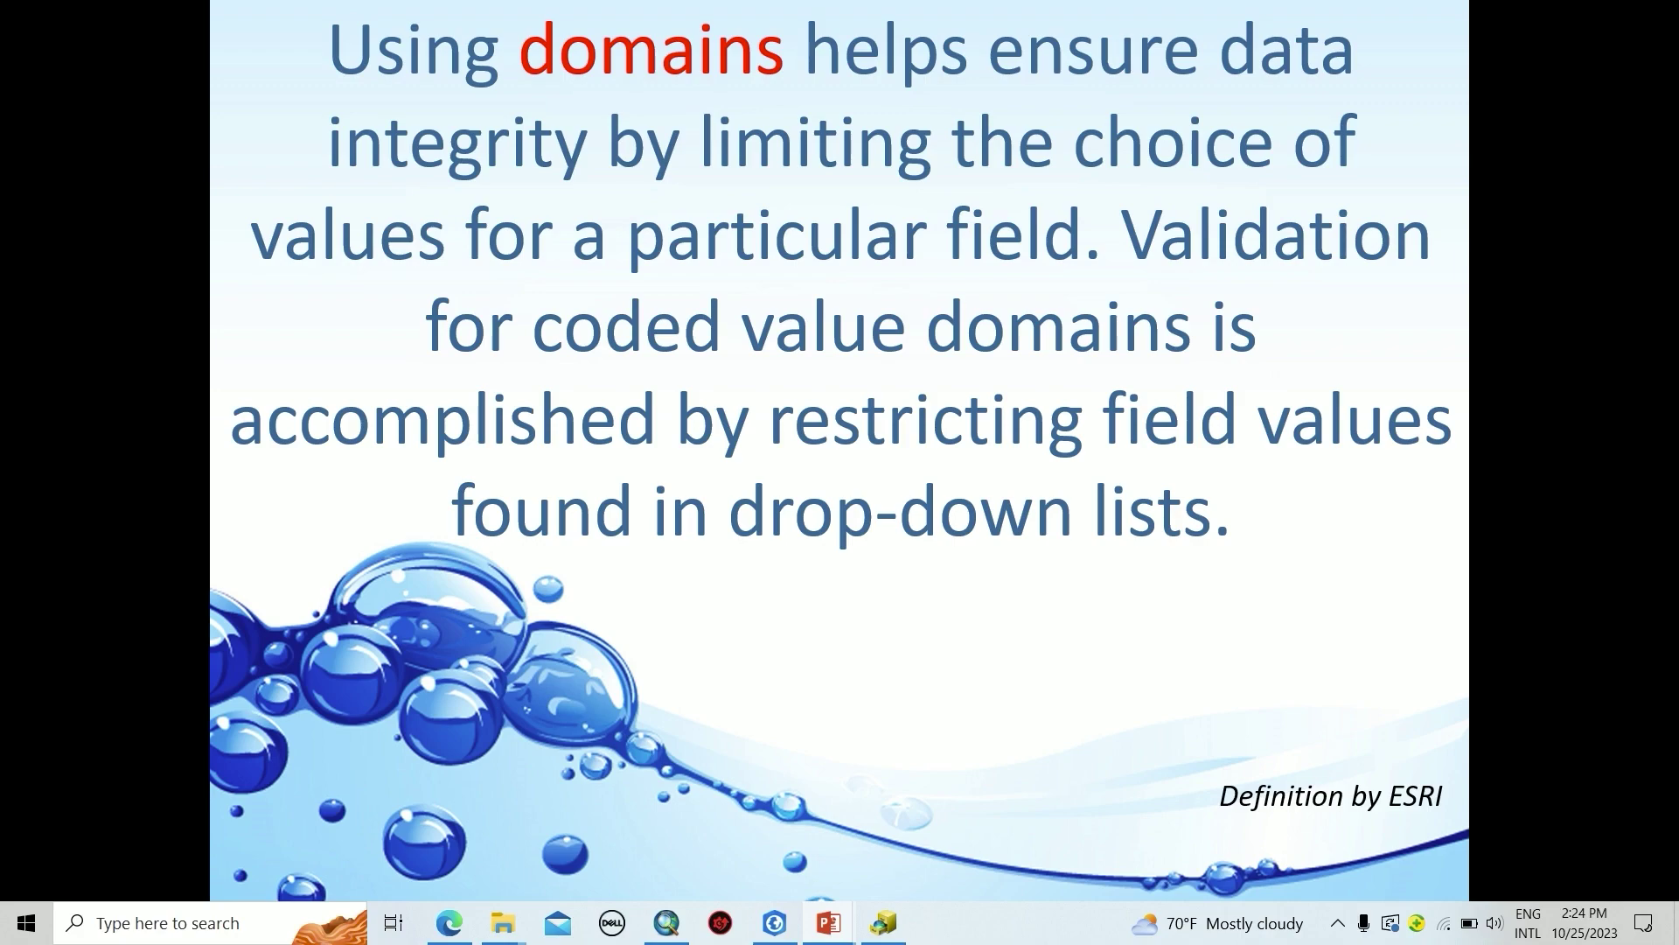
{"action": "key", "text": "alt+Tab"}
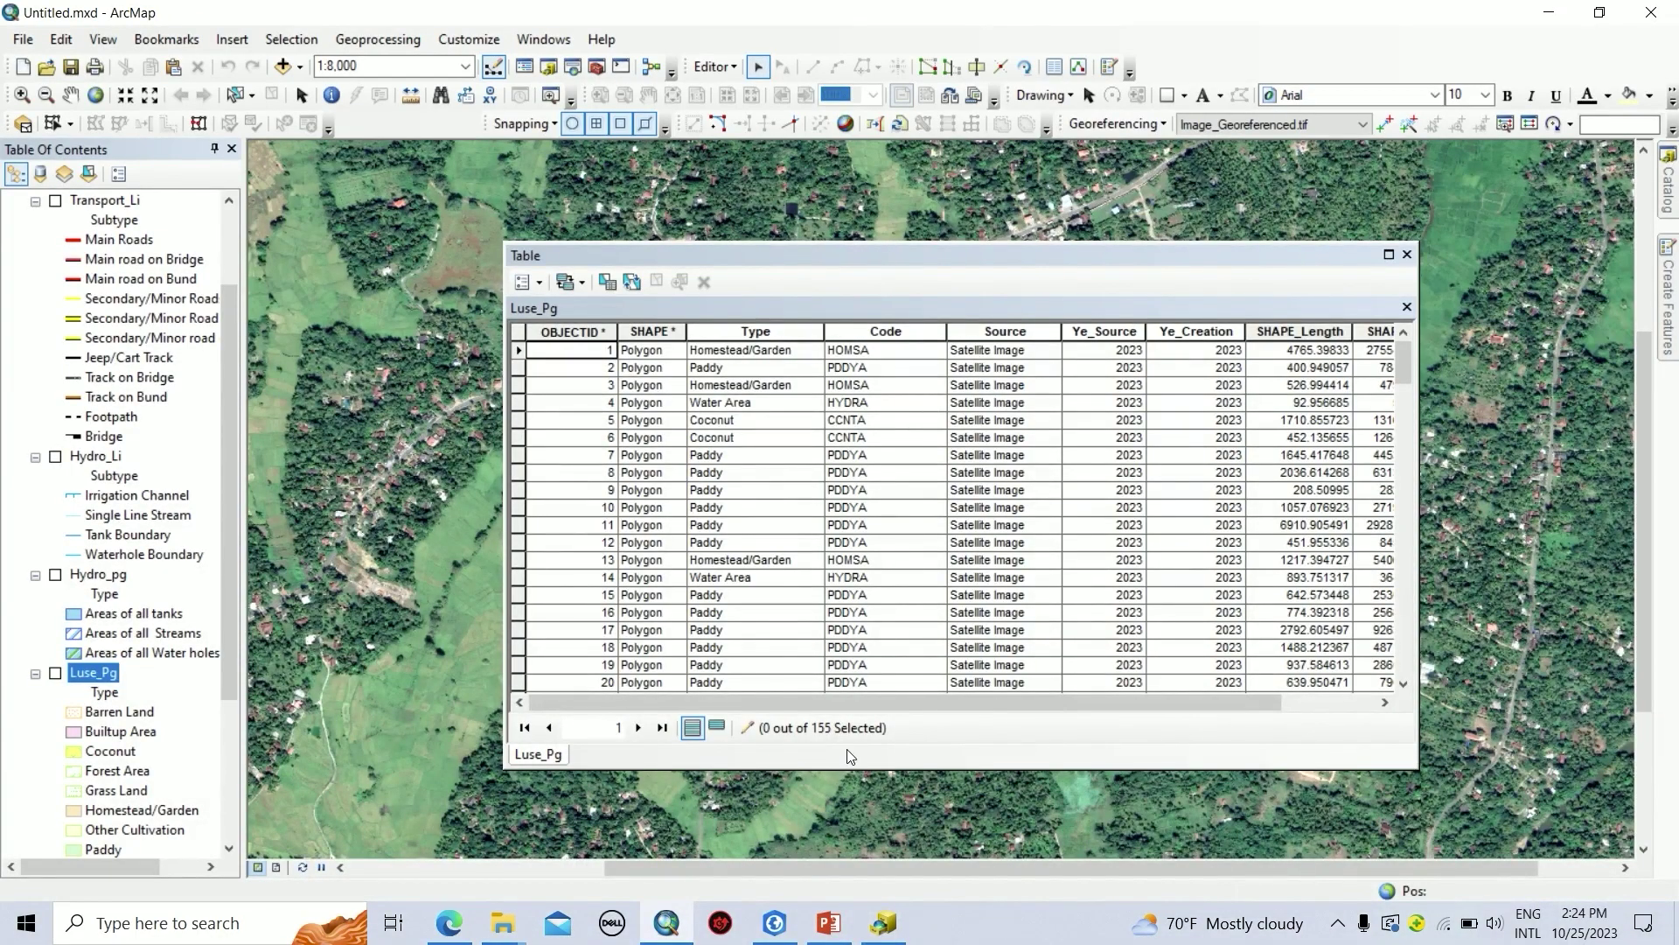
{"action": "left_click", "coordinate": [811, 353]}
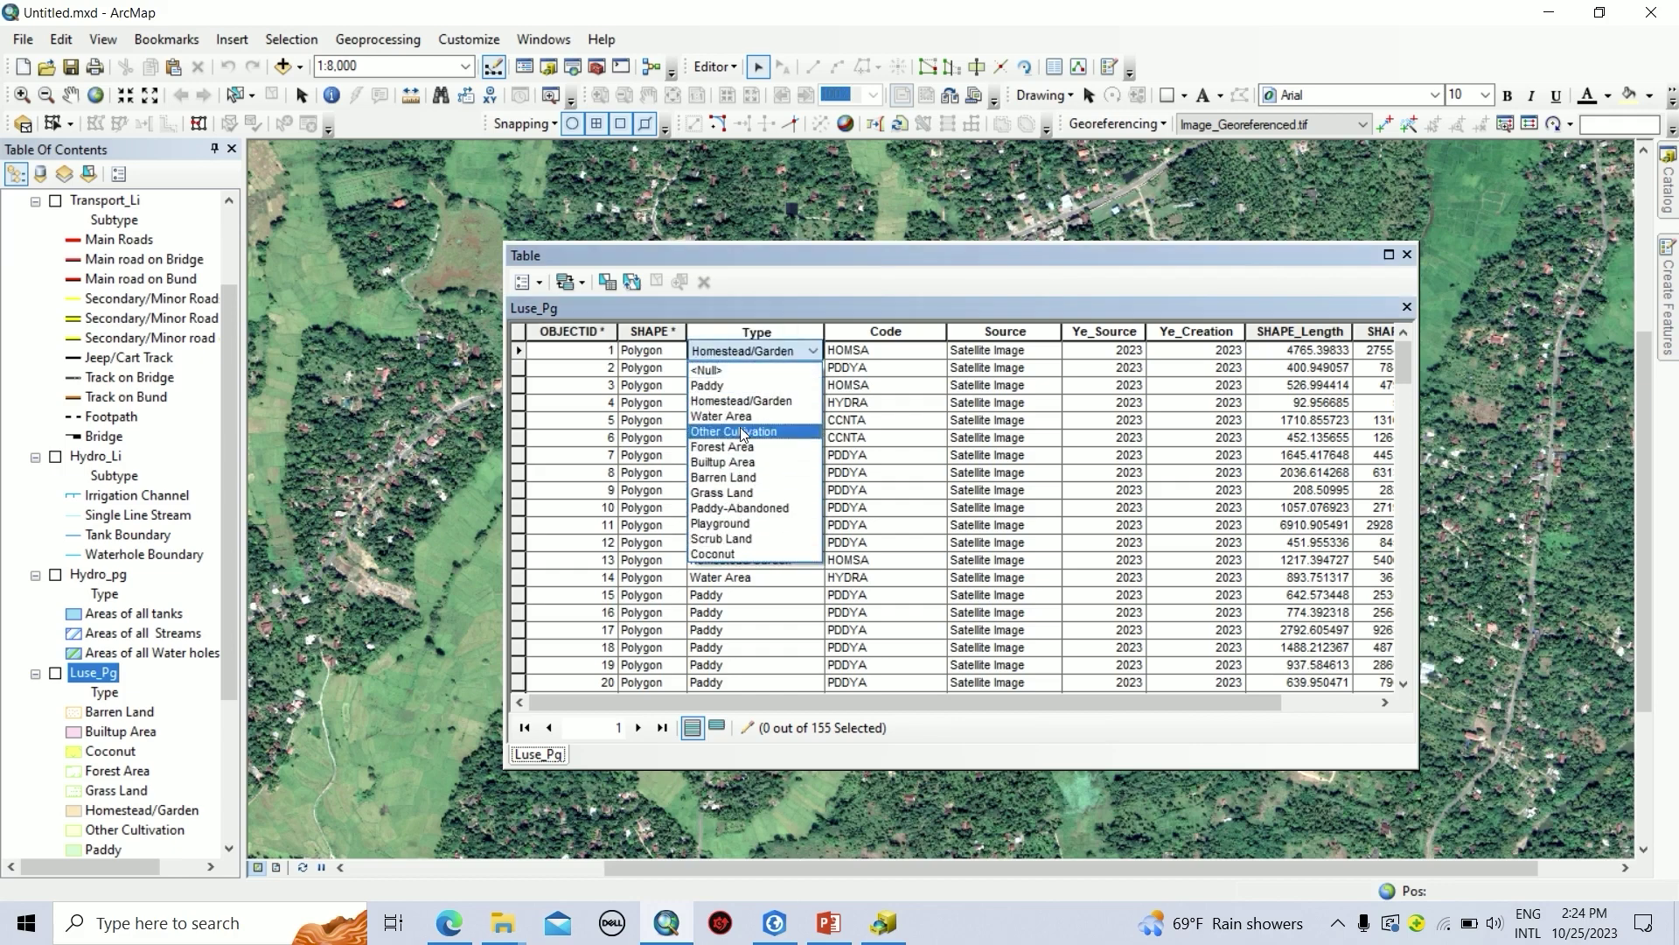
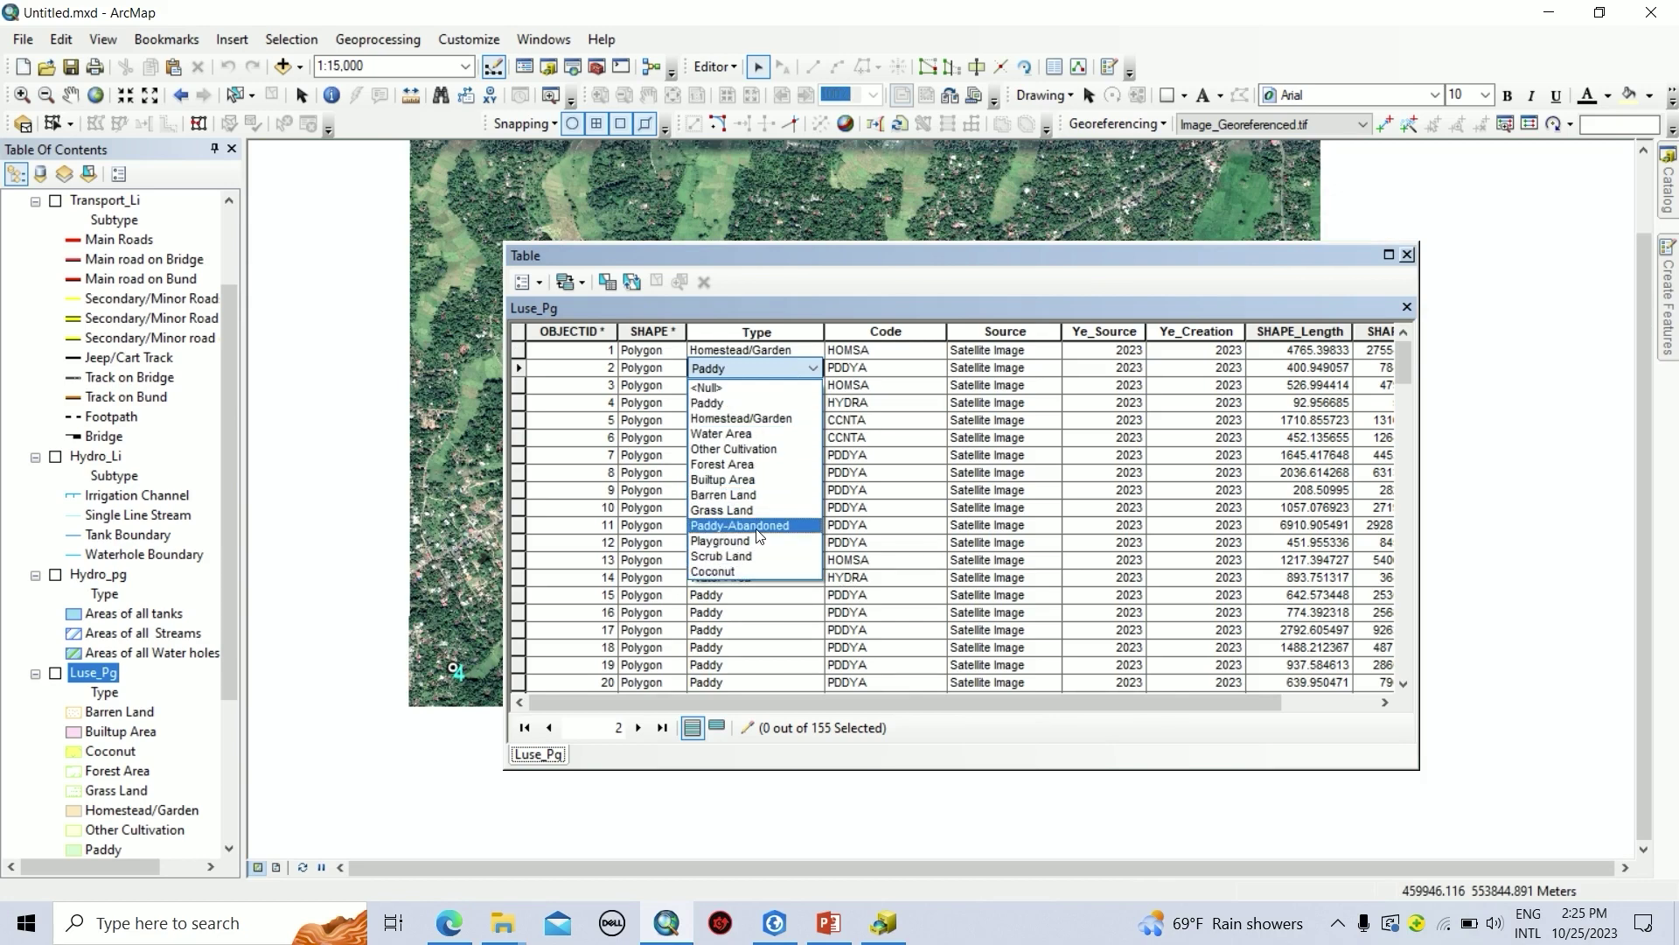
- Return to ArcCatalog and open the domain properties of New Geodatabase.mdb
{"action": "left_click", "coordinate": [880, 935]}
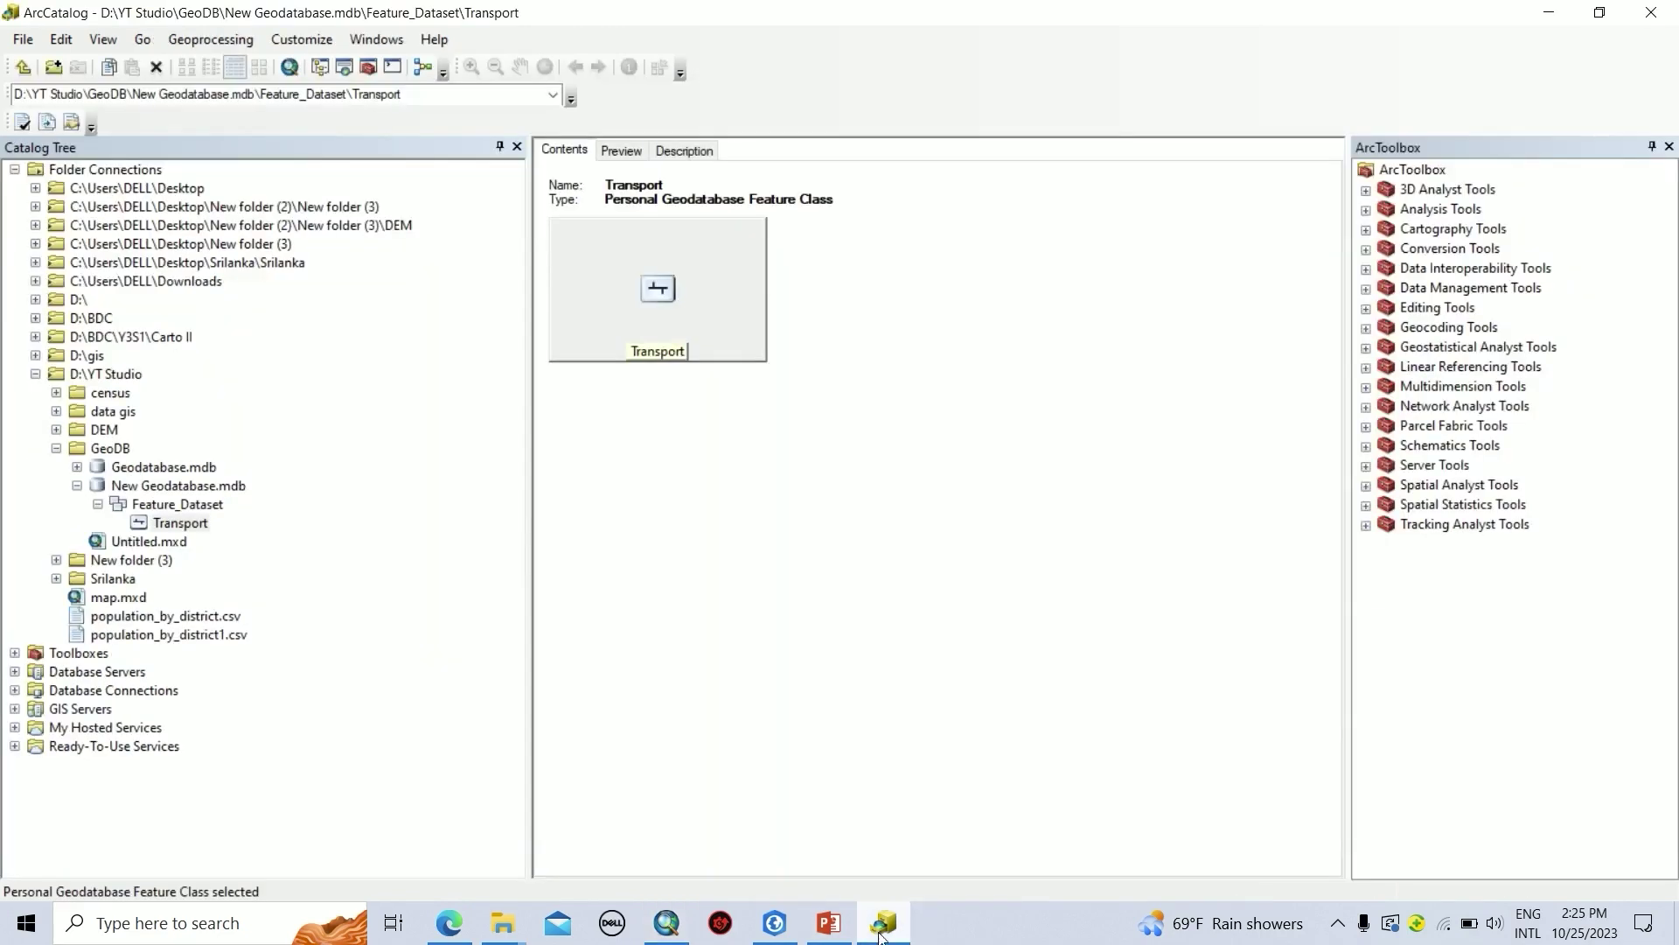
{"action": "left_click", "coordinate": [165, 486]}
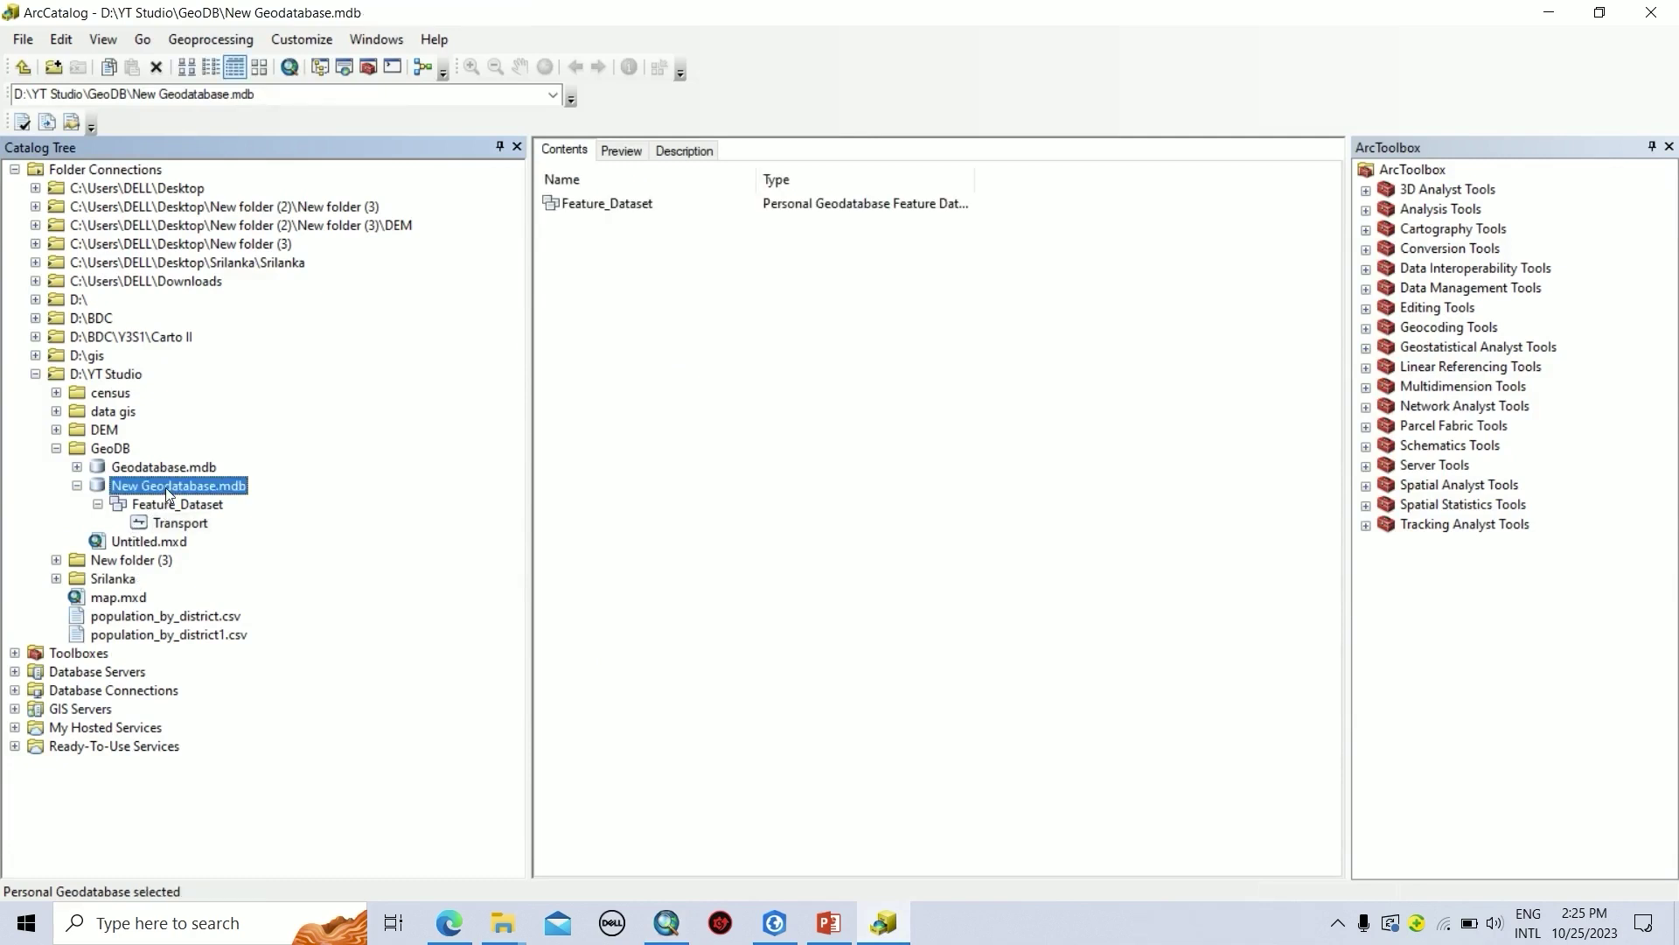
{"action": "right_click", "coordinate": [166, 486]}
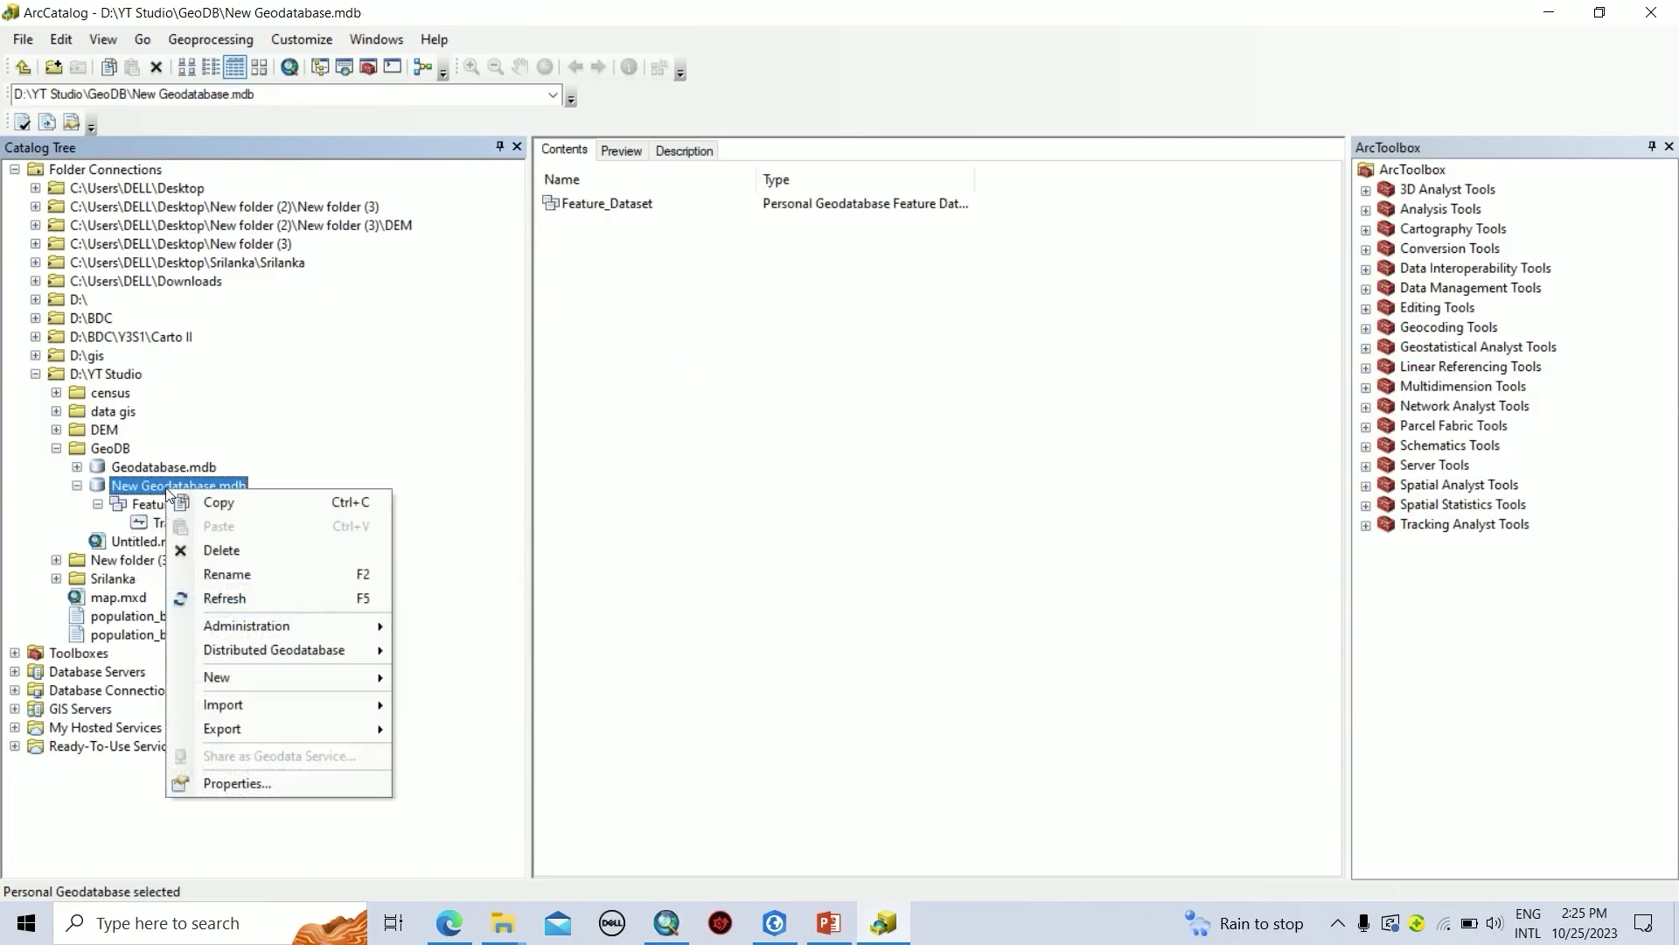
{"action": "left_click", "coordinate": [276, 783]}
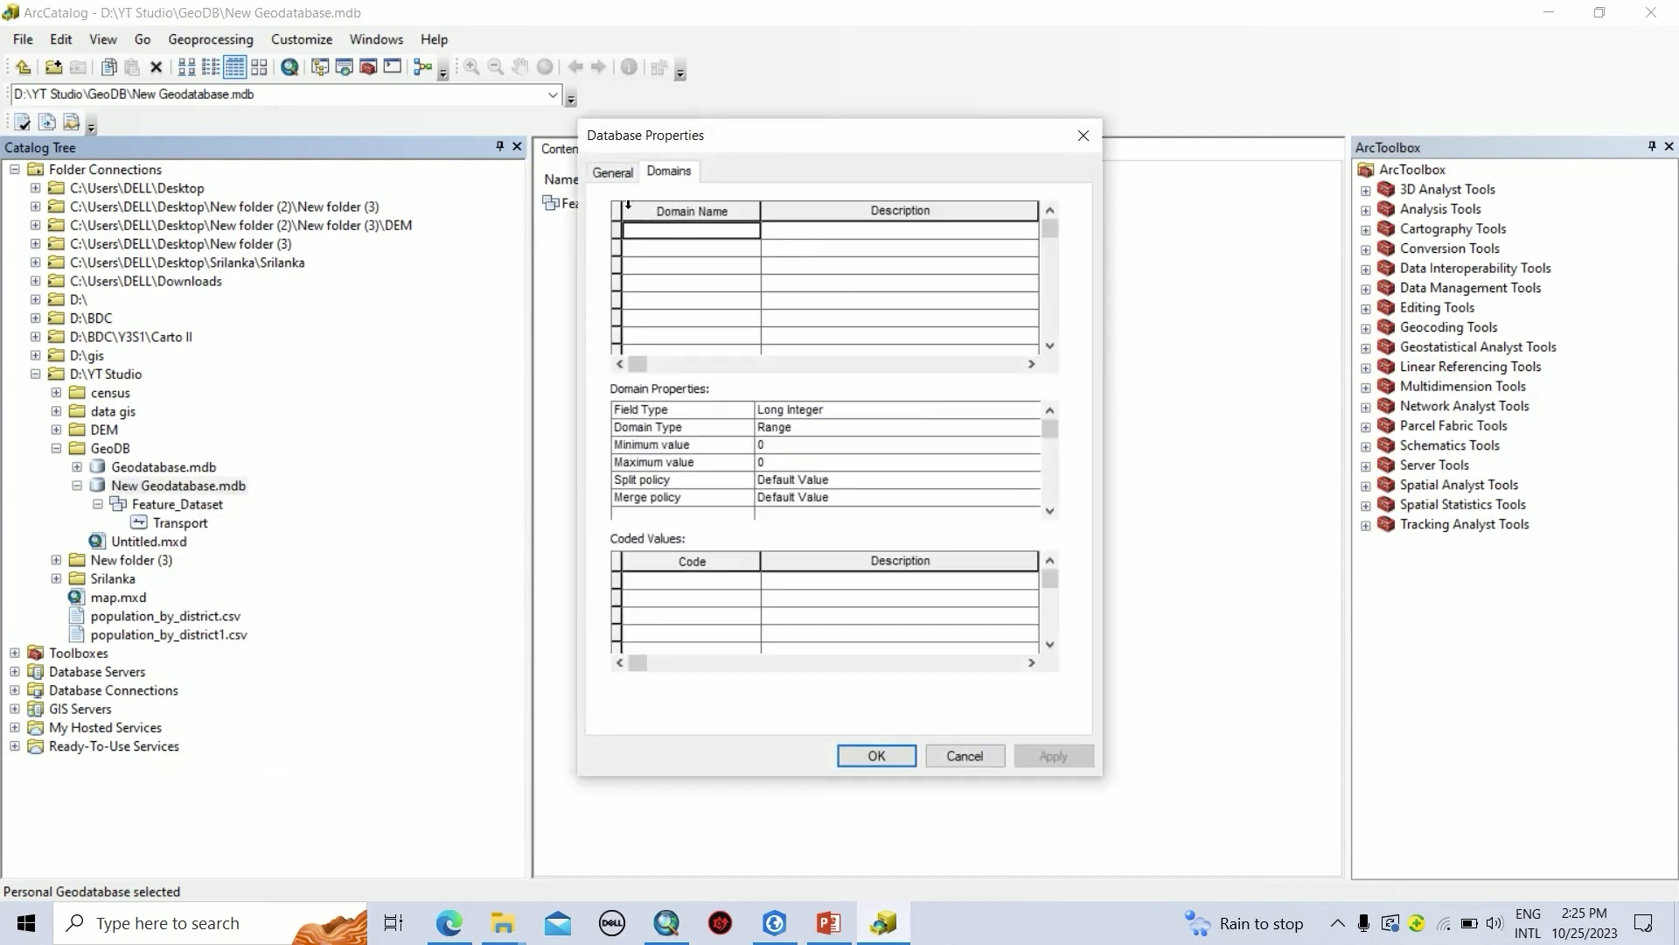
{"action": "left_click", "coordinate": [628, 179]}
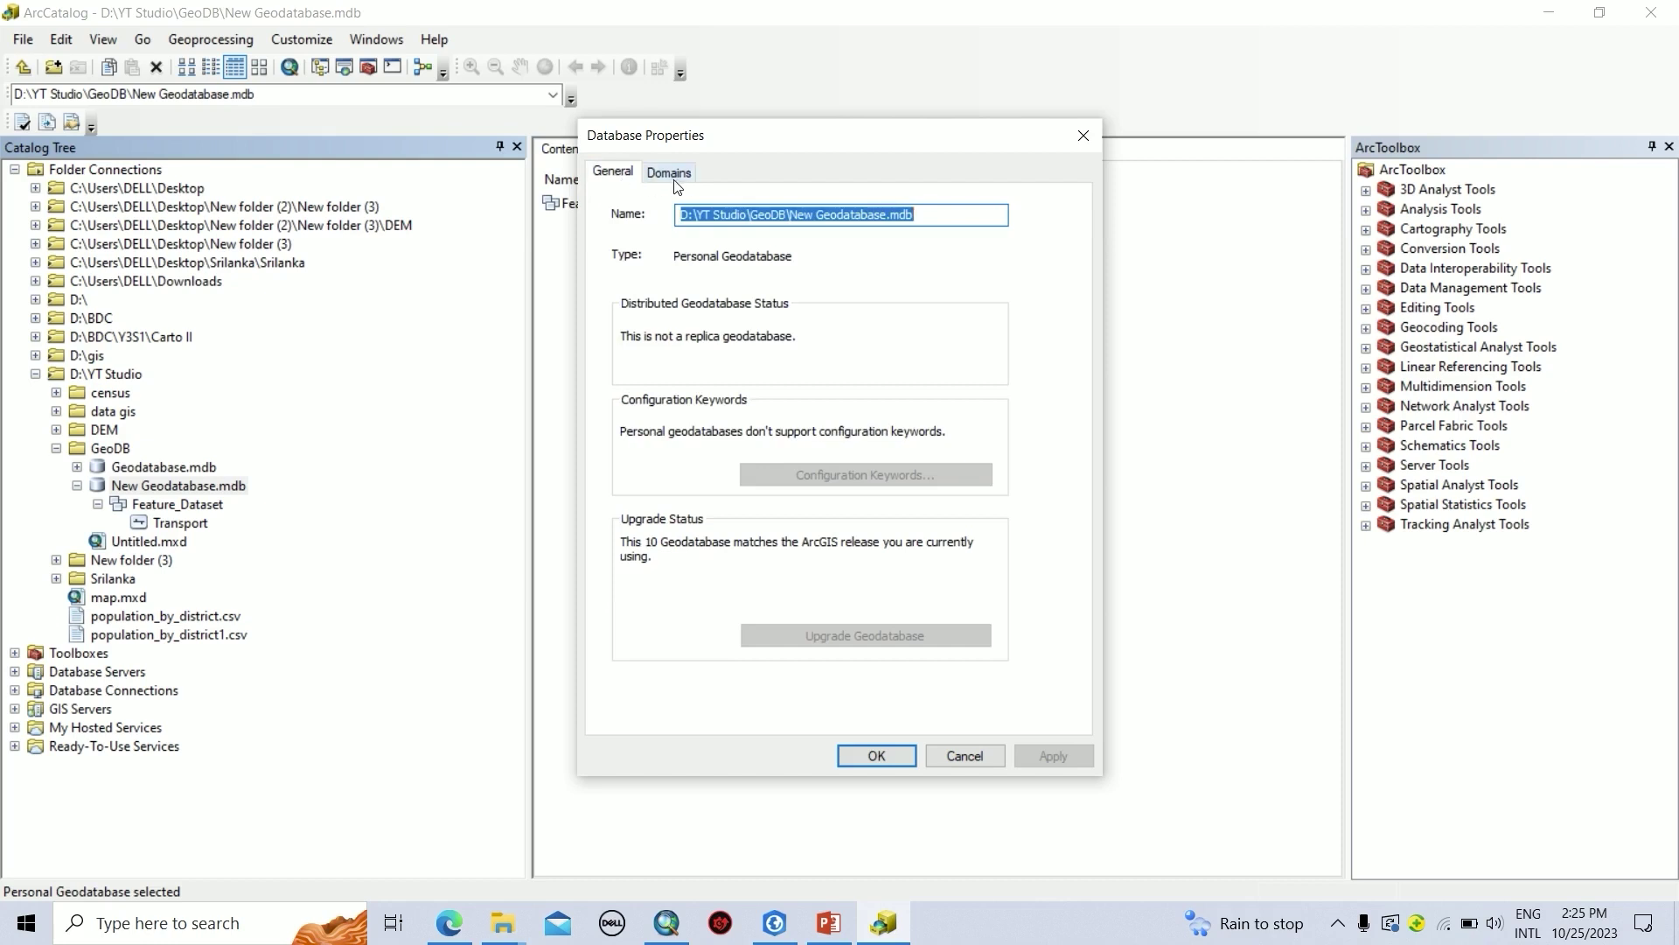
{"action": "left_click", "coordinate": [670, 174]}
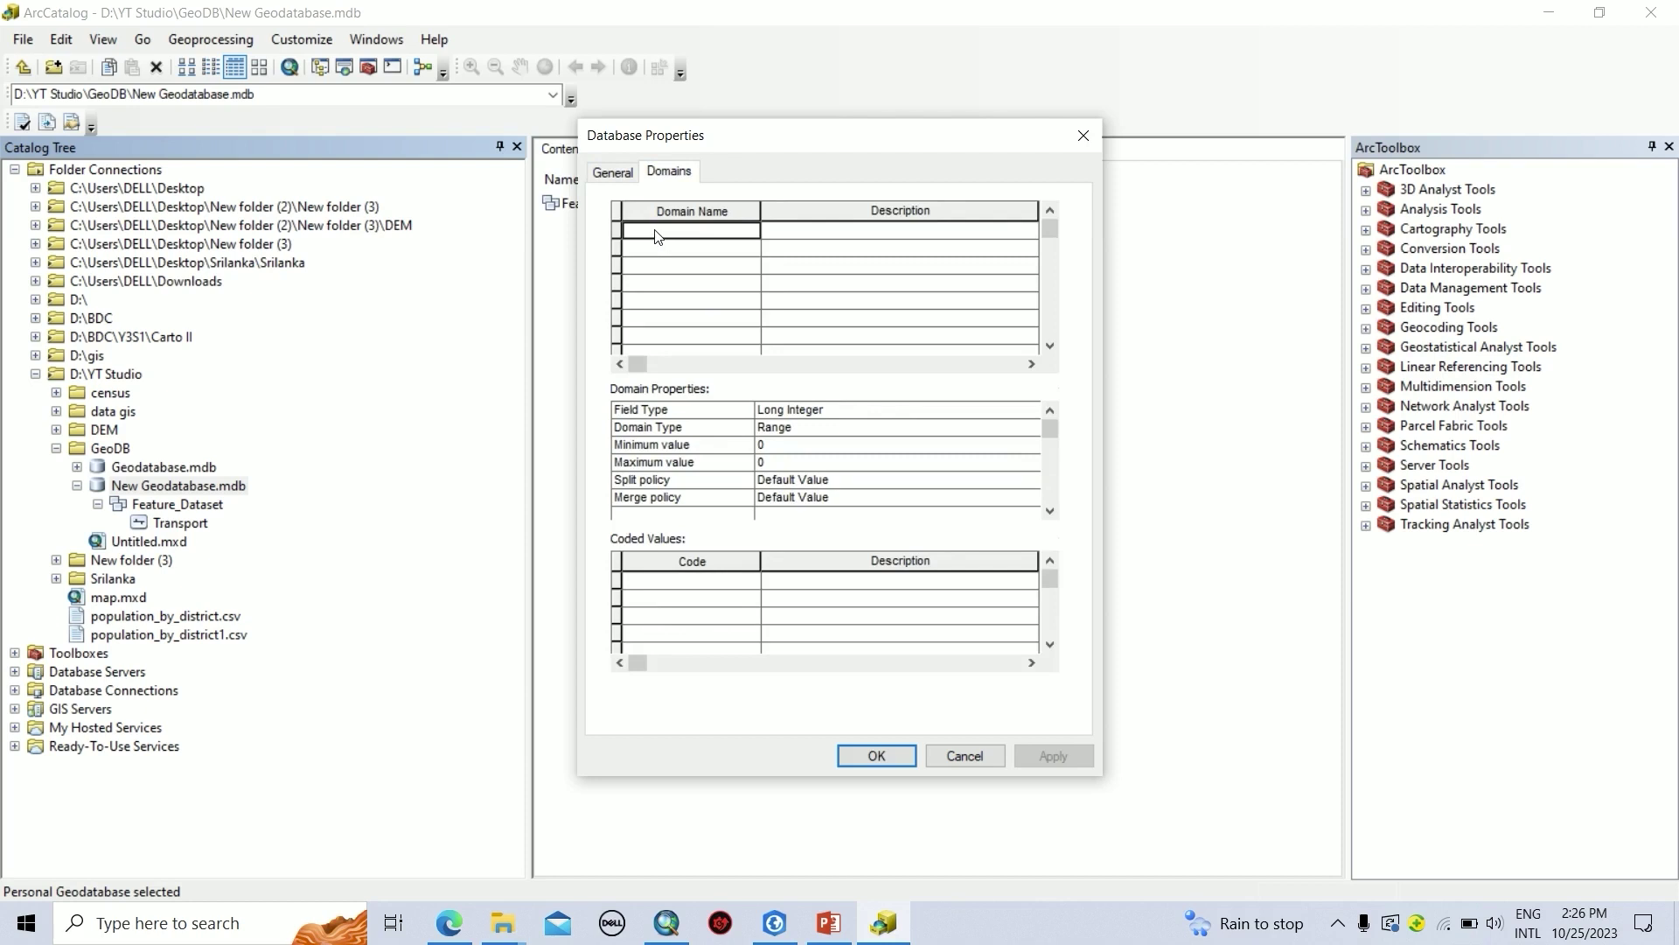
- Define a new domain named Transport_Category with the description Transport line Category
{"action": "type", "text": "Tr"}
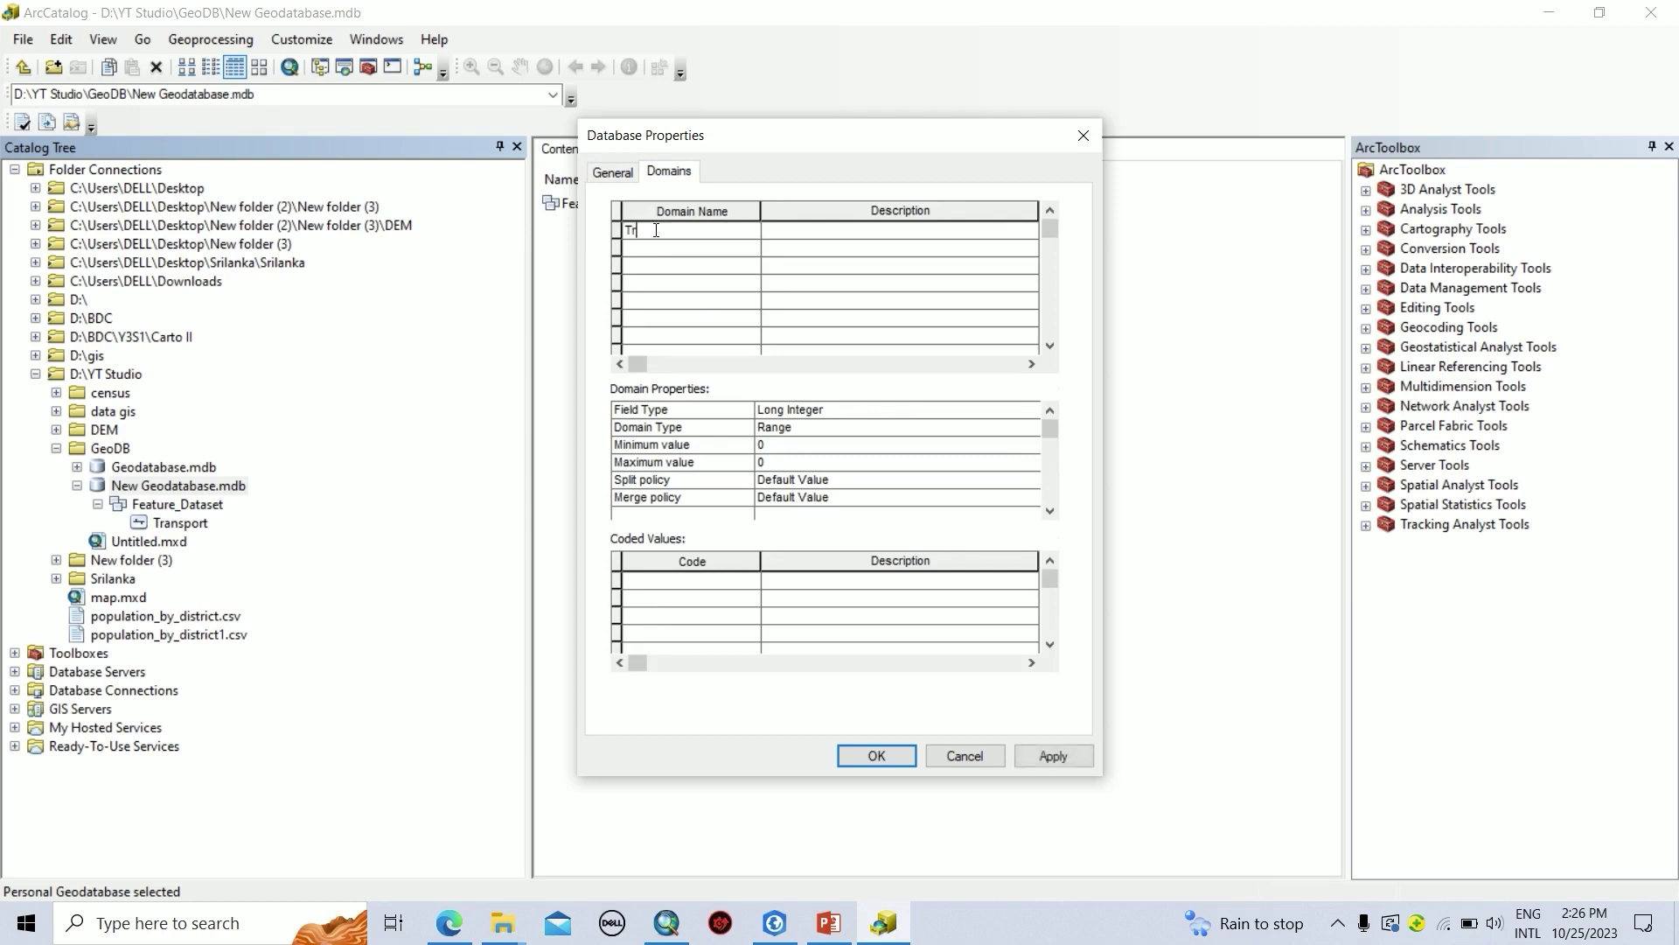
{"action": "type", "text": "ansport_Category"}
{"action": "left_click", "coordinate": [778, 233]}
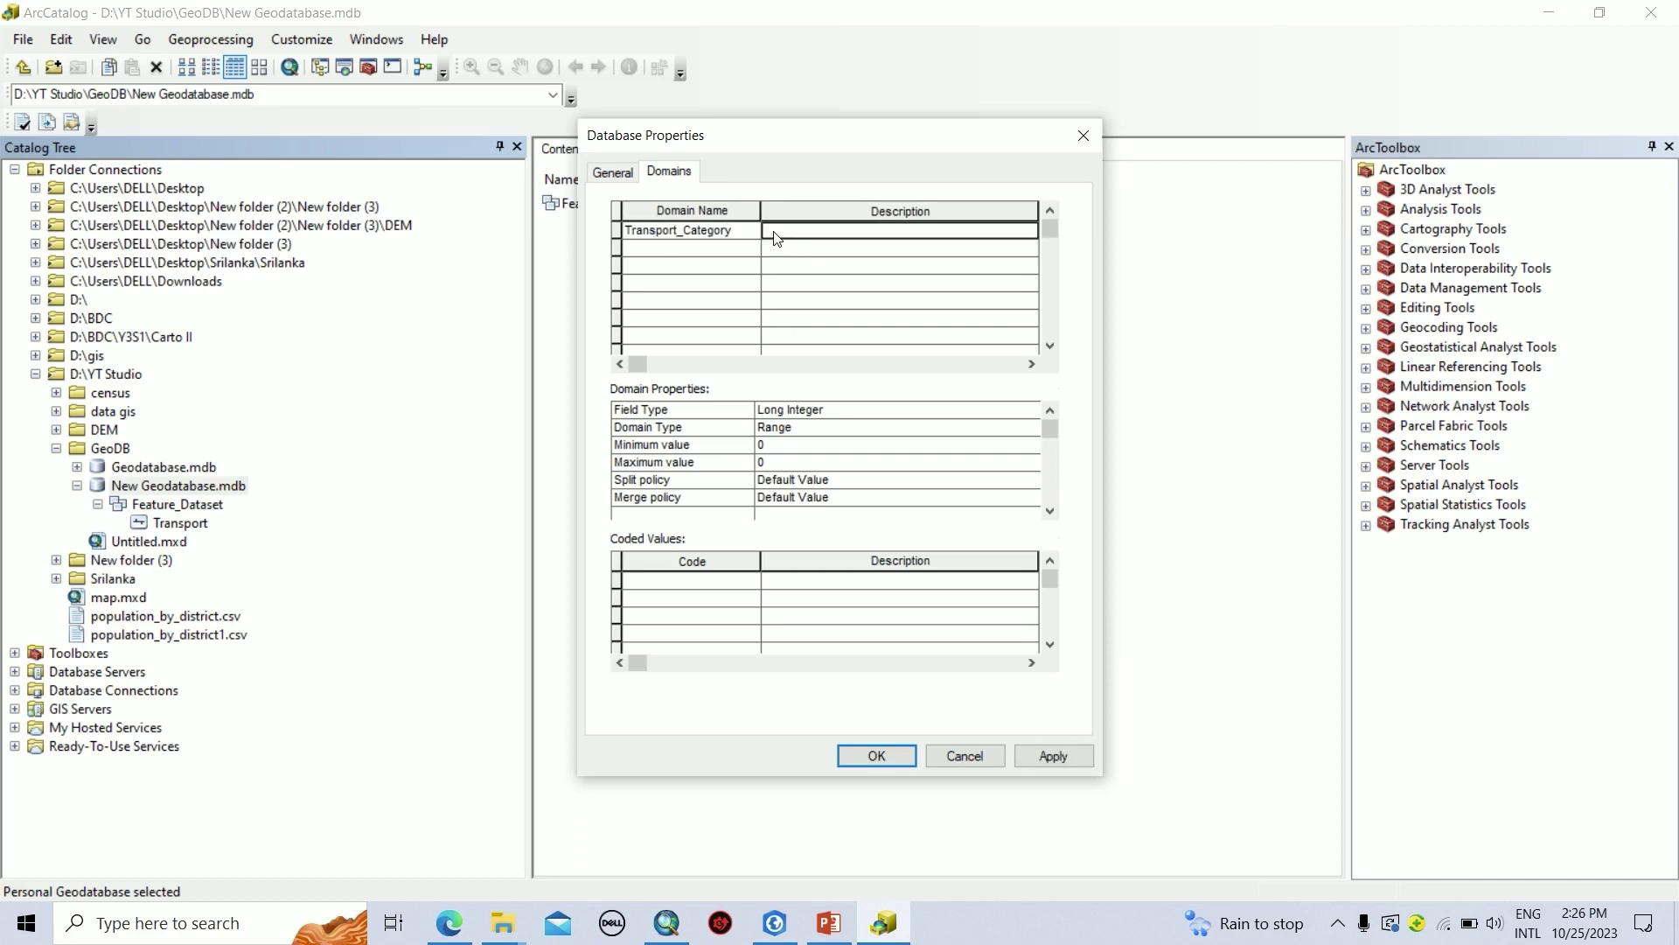
{"action": "left_click", "coordinate": [735, 230]}
{"action": "left_click_drag", "start_coordinate": [734, 230], "coordinate": [634, 229]}
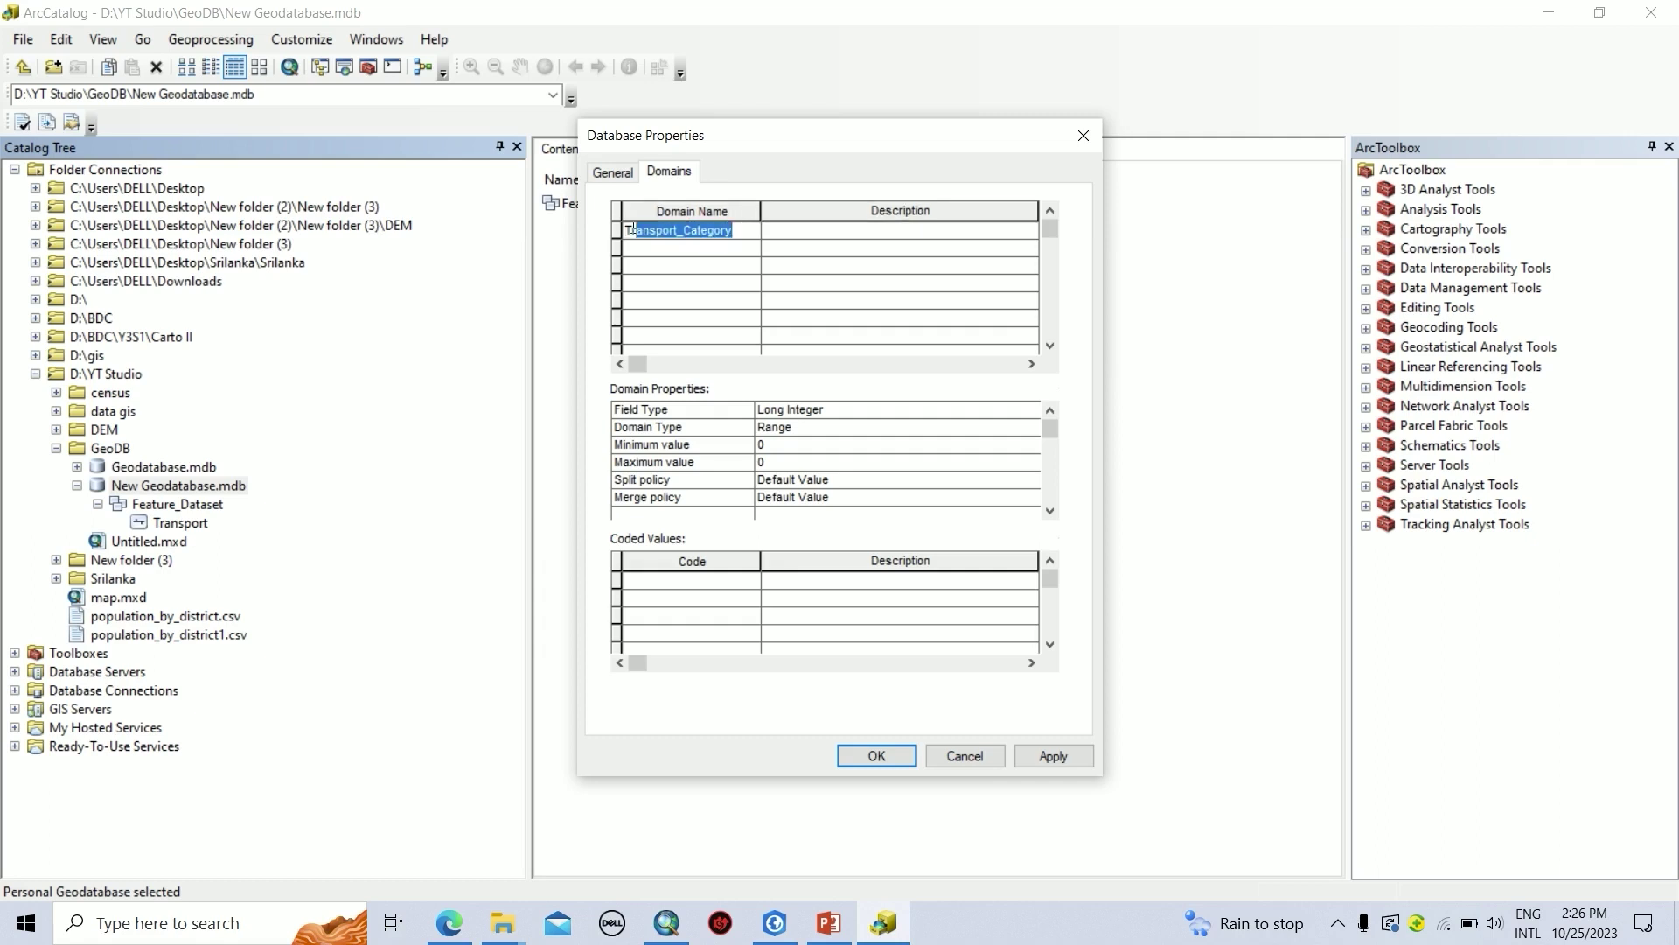
{"action": "left_click", "coordinate": [792, 231]}
{"action": "type", "text": "Transport_Category"}
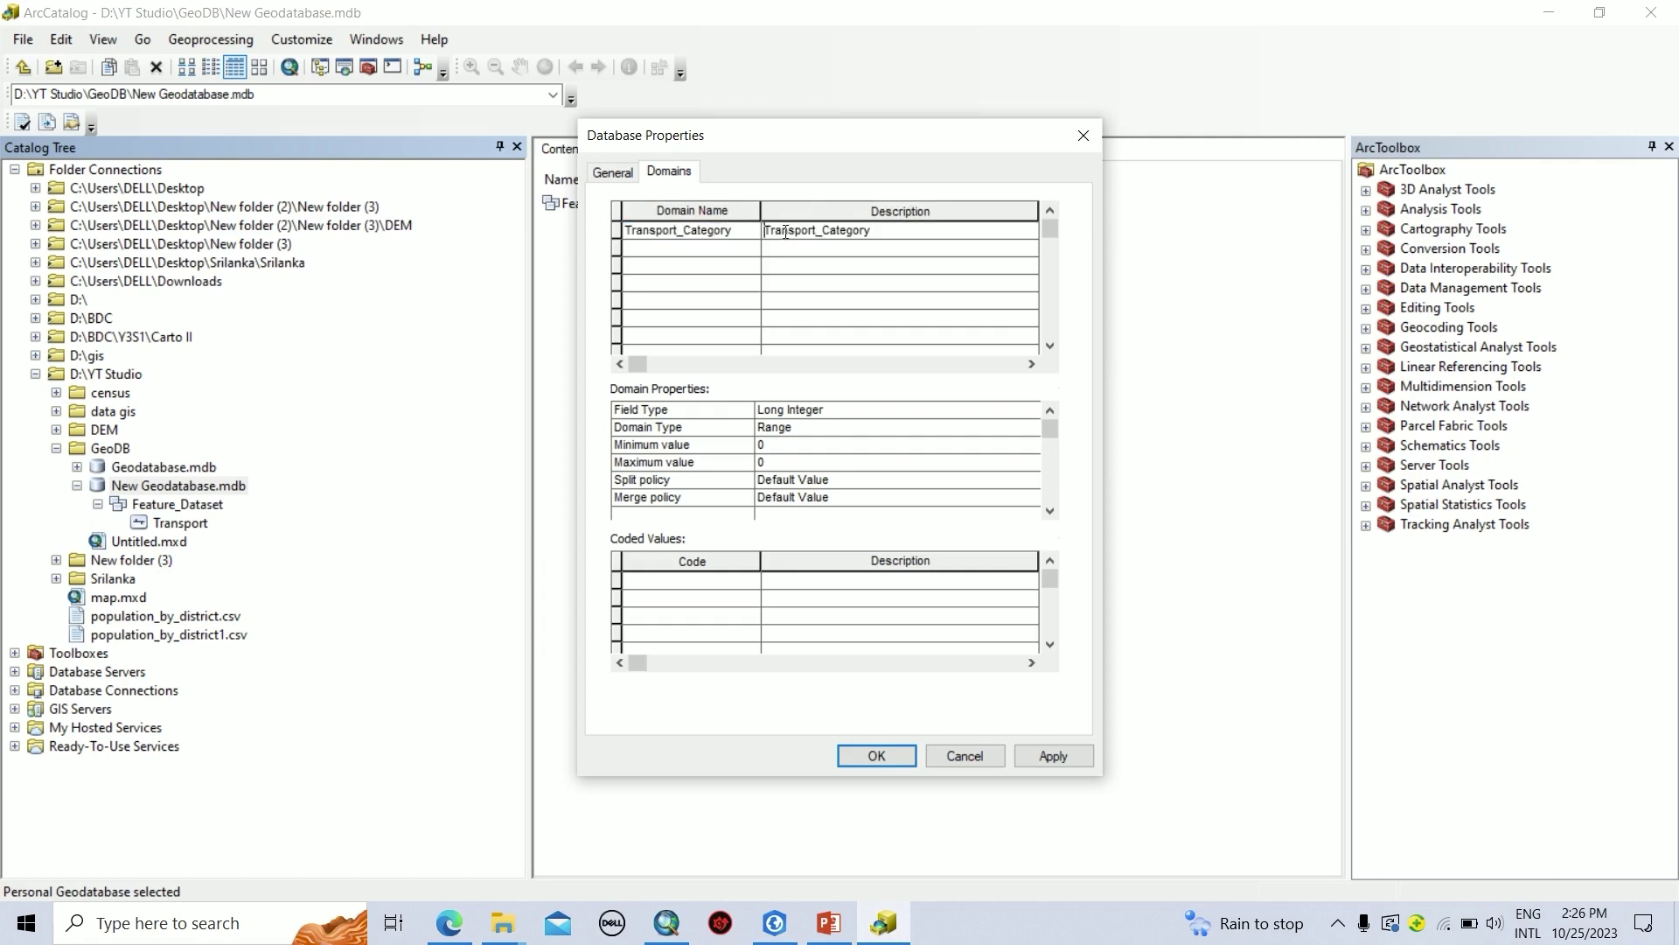
{"action": "left_click", "coordinate": [823, 232]}
{"action": "key", "text": "BackSpace"}
{"action": "type", "text": "line"}
- Set the Transport_Category domain's field type to Text and its split policy to Duplicate
{"action": "left_click", "coordinate": [915, 416]}
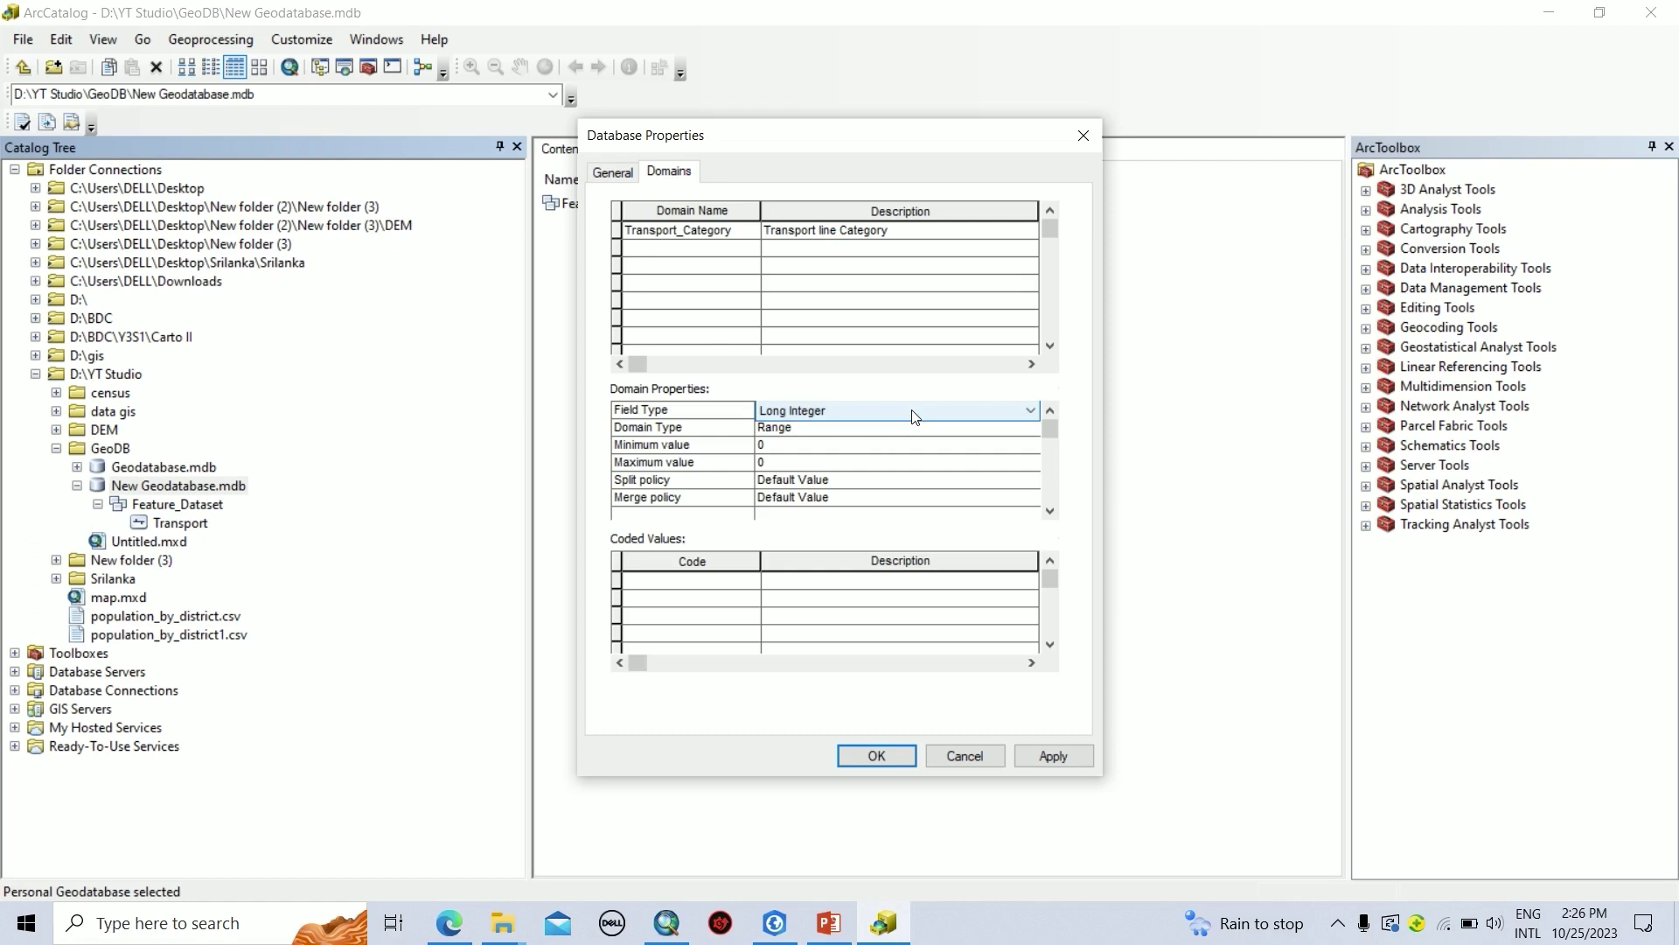
{"action": "left_click", "coordinate": [921, 413]}
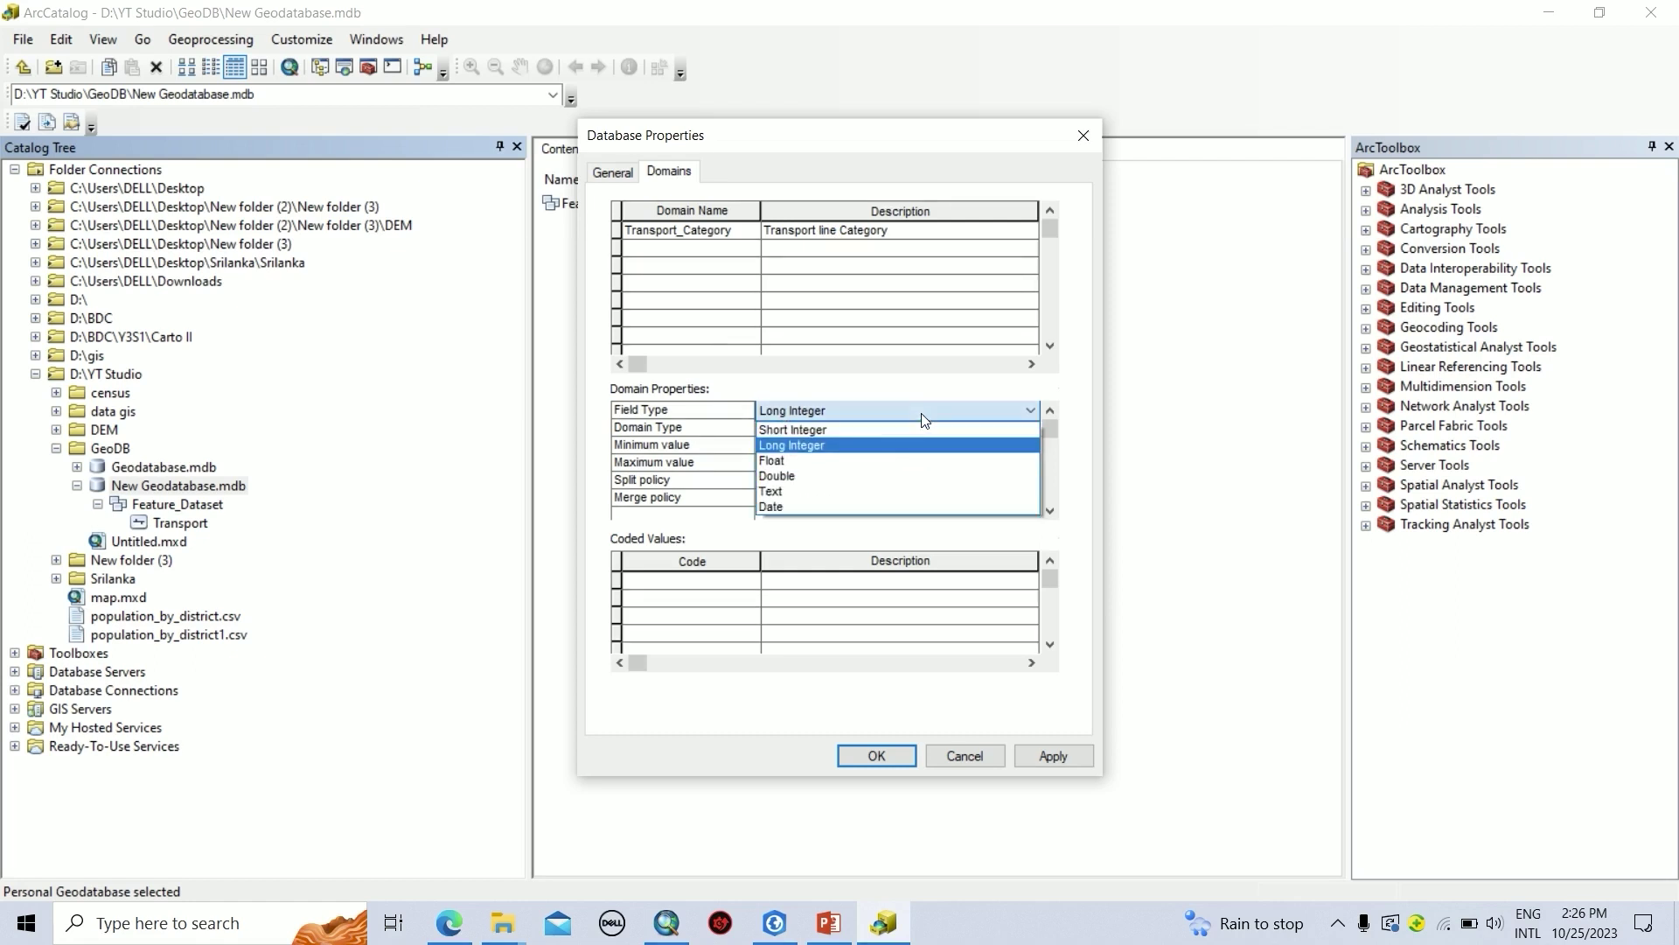
{"action": "left_click", "coordinate": [861, 491]}
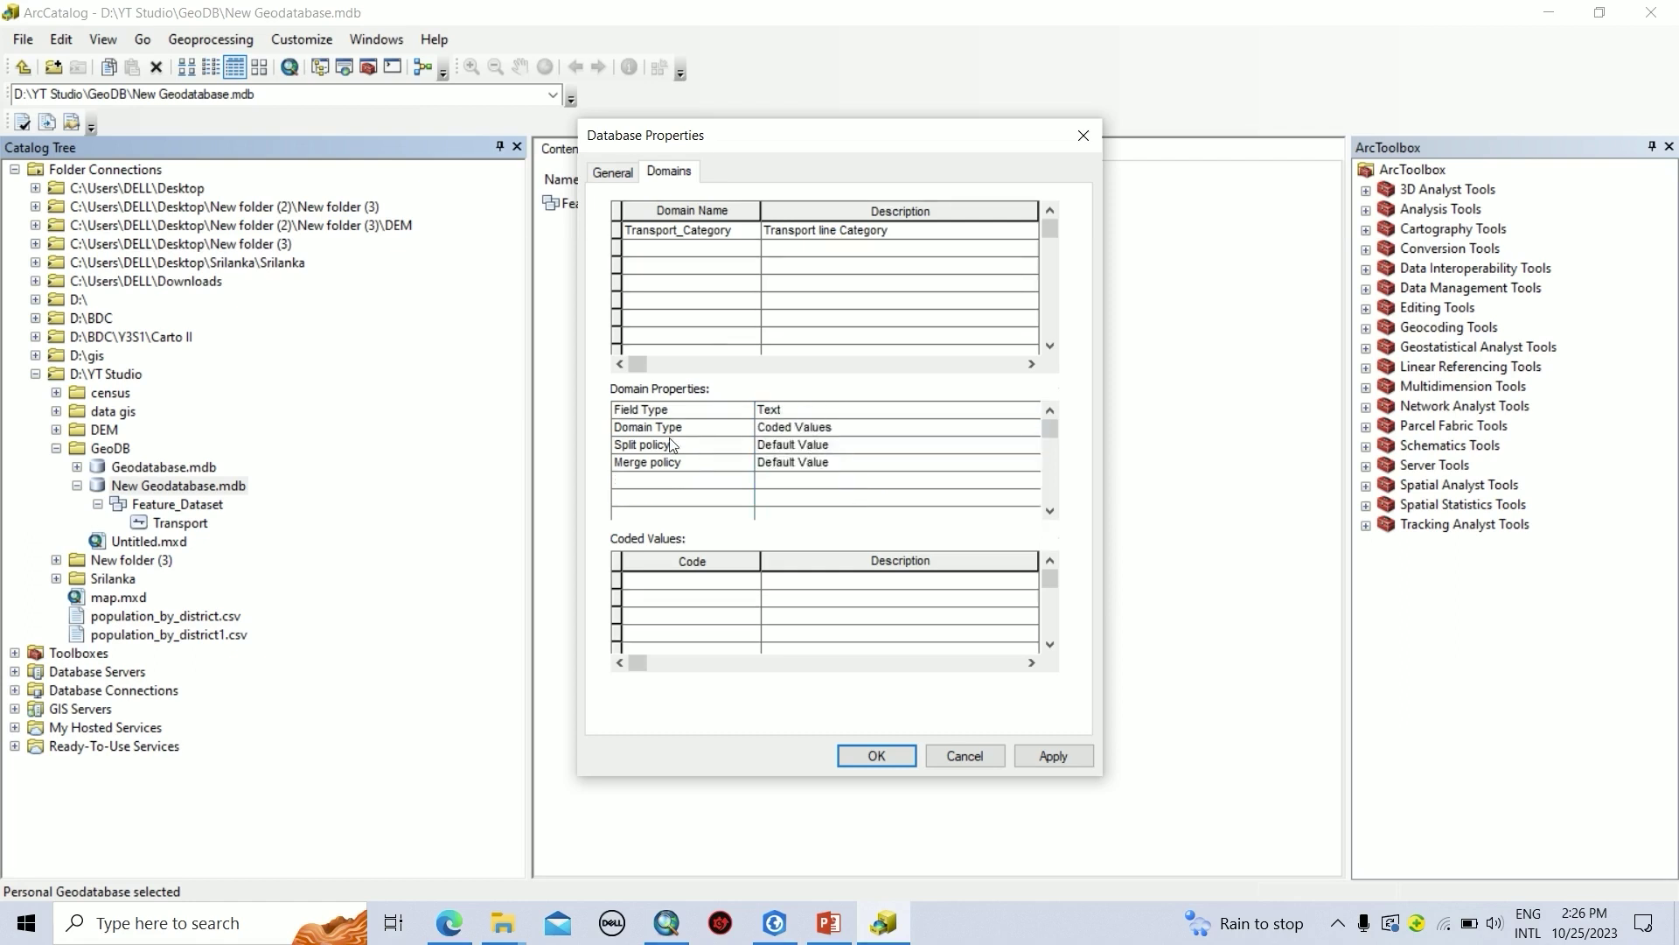
{"action": "left_click", "coordinate": [843, 429]}
{"action": "left_click", "coordinate": [843, 448]}
{"action": "left_click", "coordinate": [845, 447]}
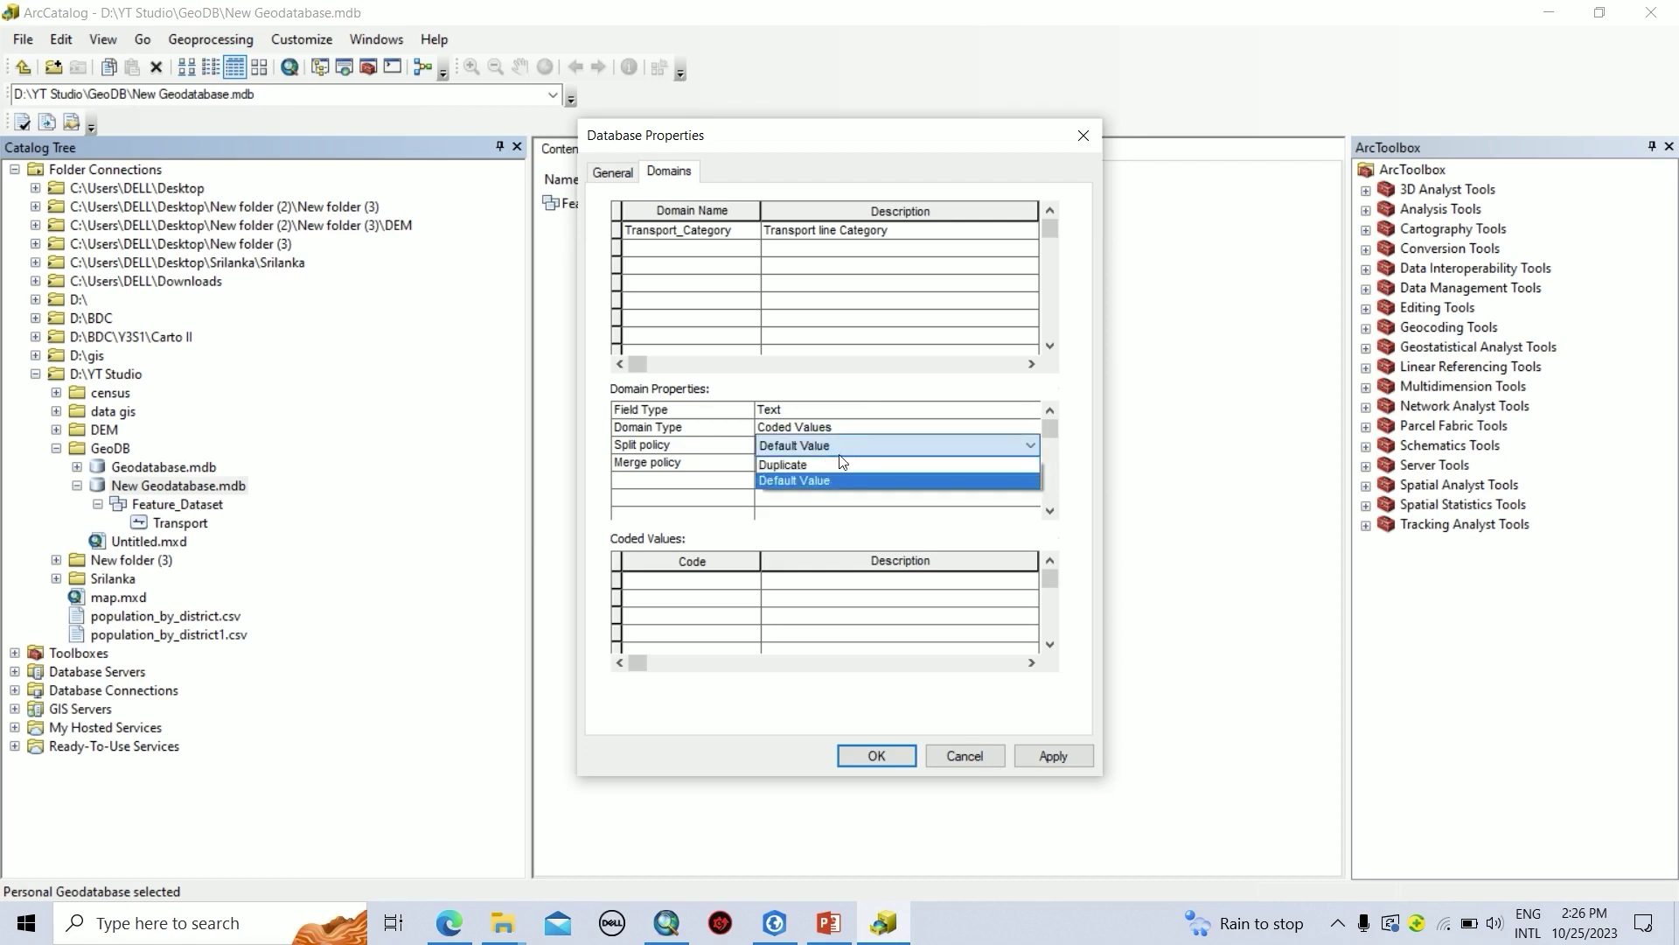
{"action": "left_click", "coordinate": [832, 465]}
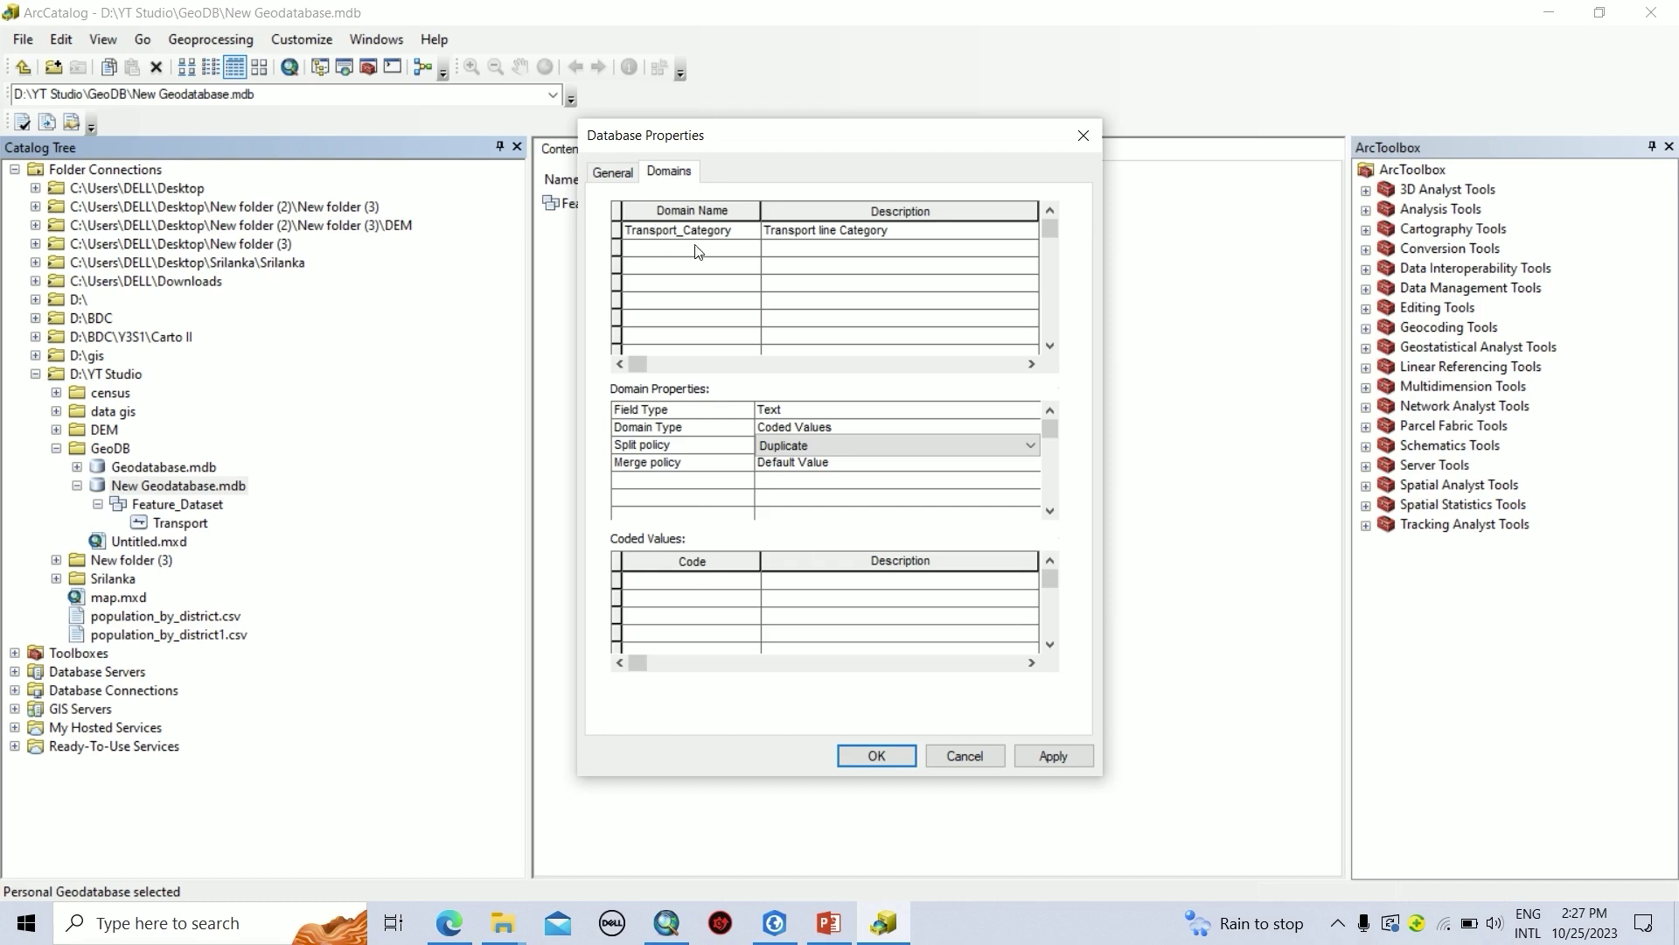
- Add the coded value MNRD with the description Main road to the Transport_Category domain
{"action": "left_click", "coordinate": [692, 583]}
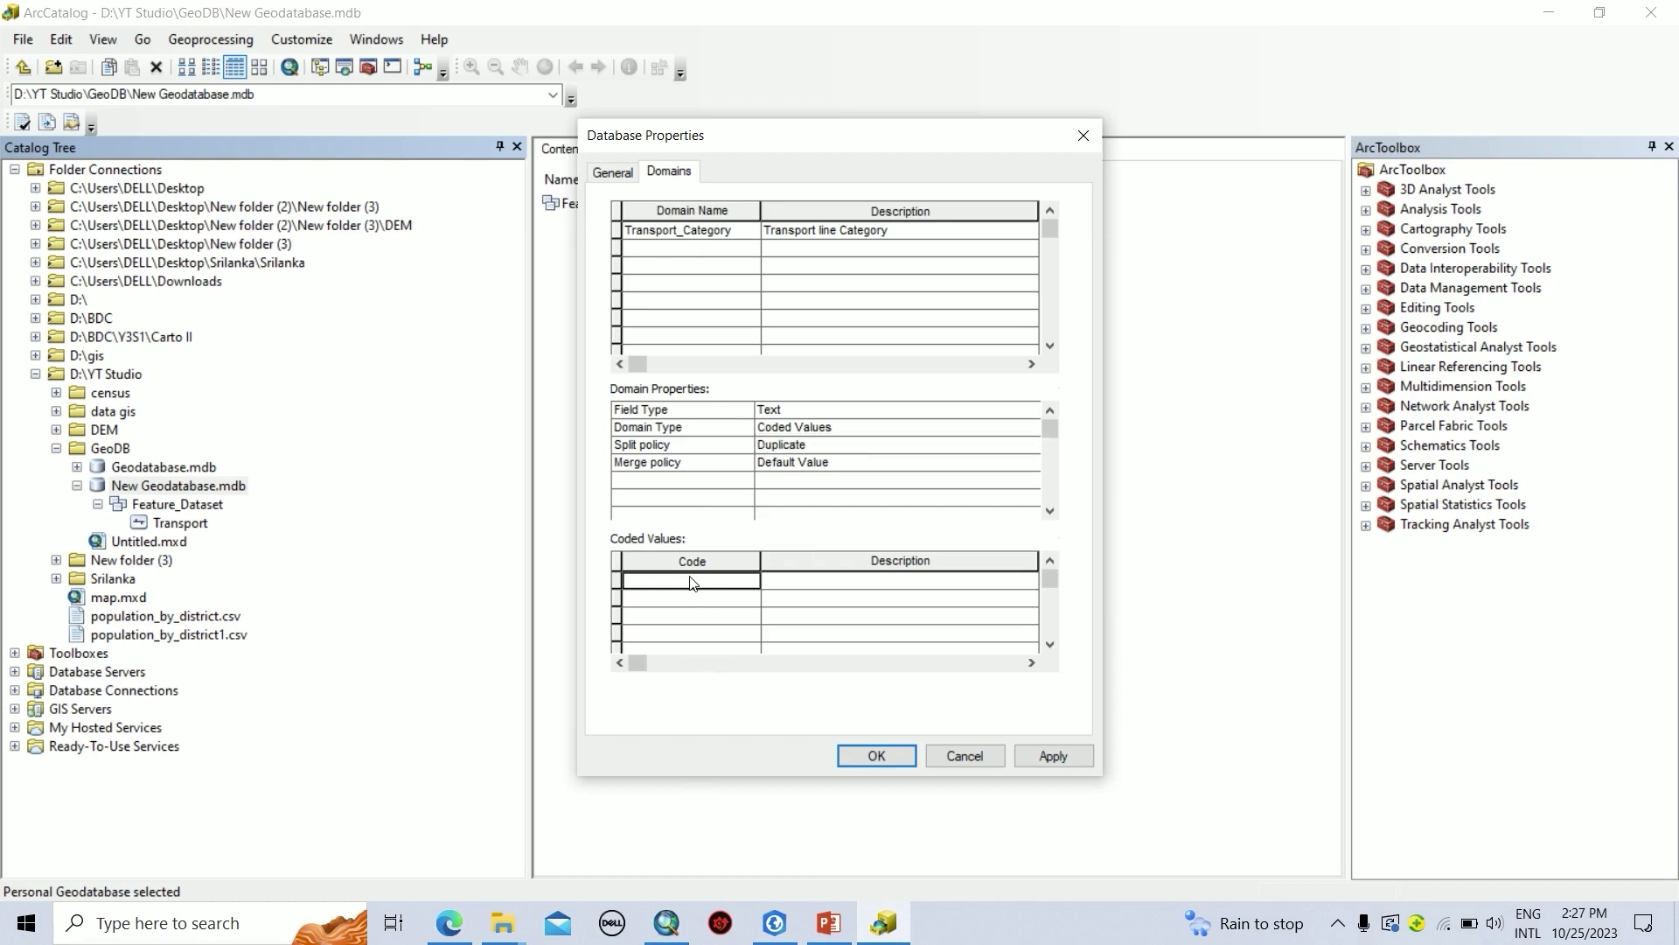
{"action": "type", "text": "MNRD"}
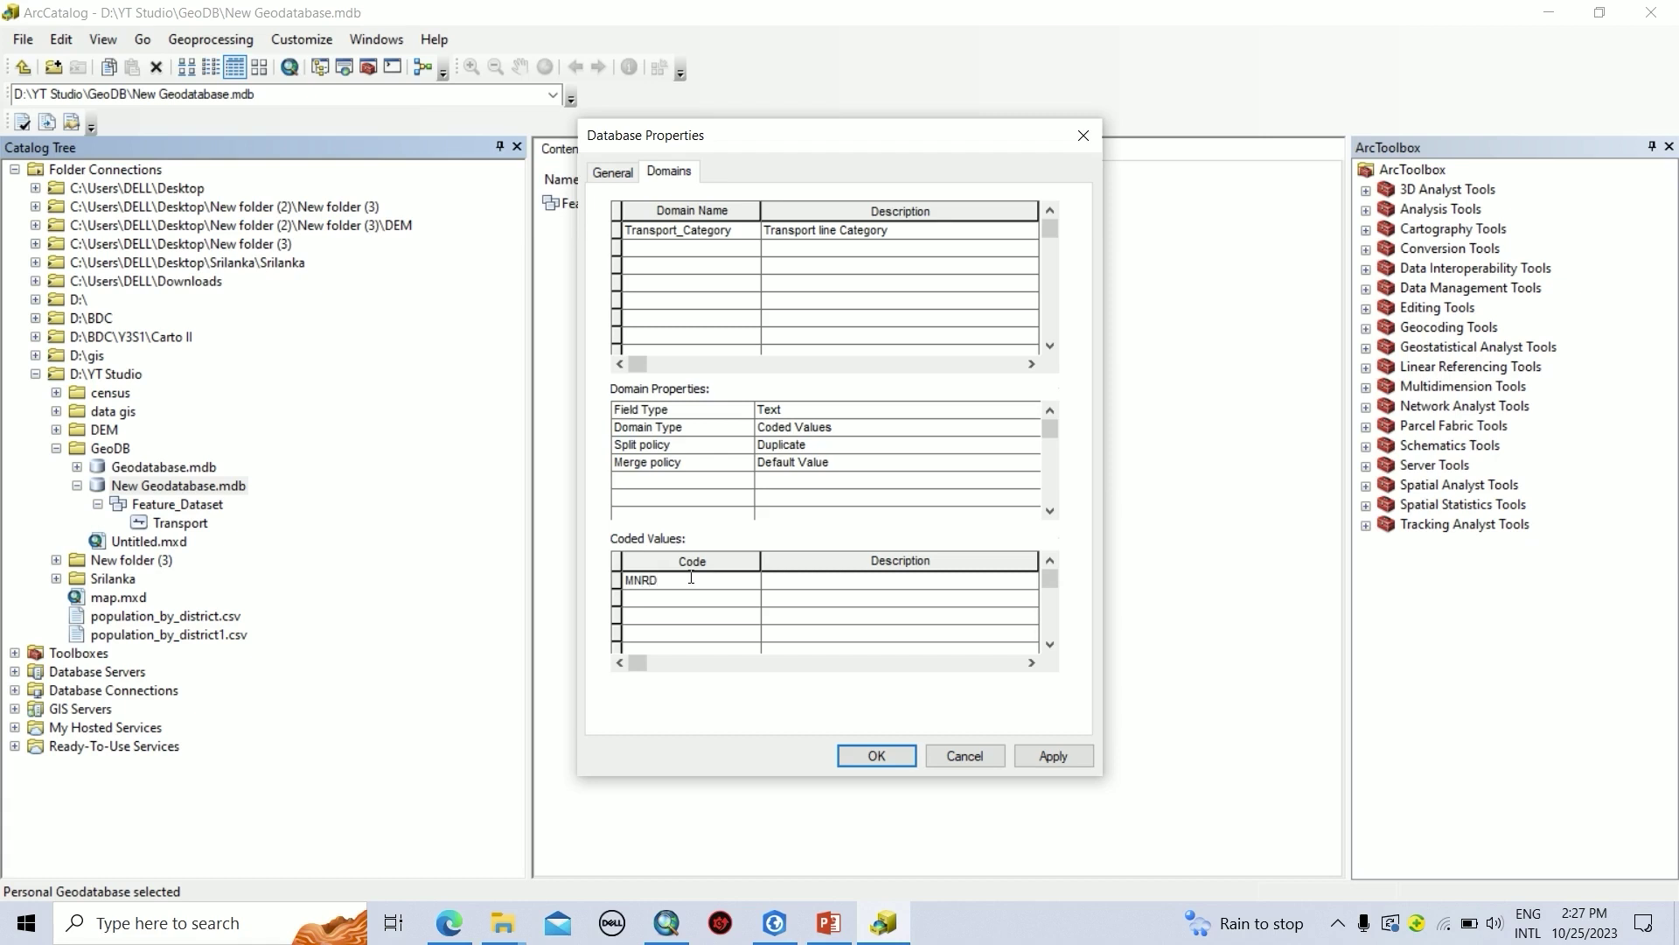
{"action": "left_click", "coordinate": [795, 590]}
{"action": "type", "text": "Mainroad"}
{"action": "left_click", "coordinate": [789, 581]}
- Add the coded value SCRD with the description Secondary road to the Transport_Category domain
{"action": "left_click", "coordinate": [659, 604]}
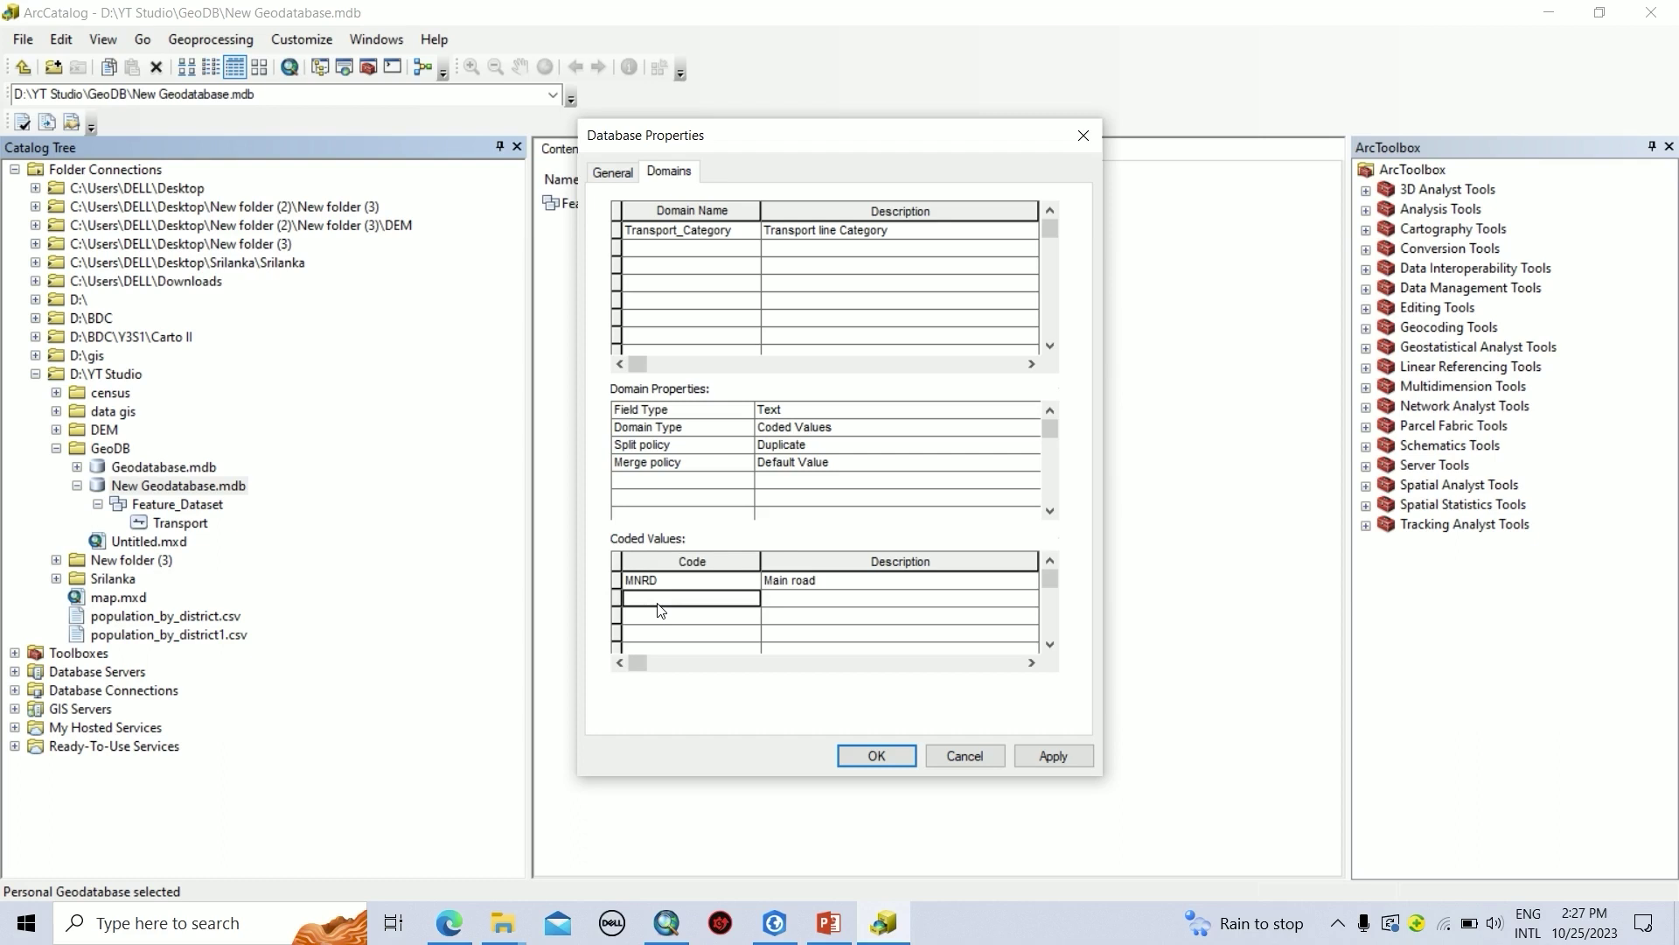
{"action": "type", "text": "S"}
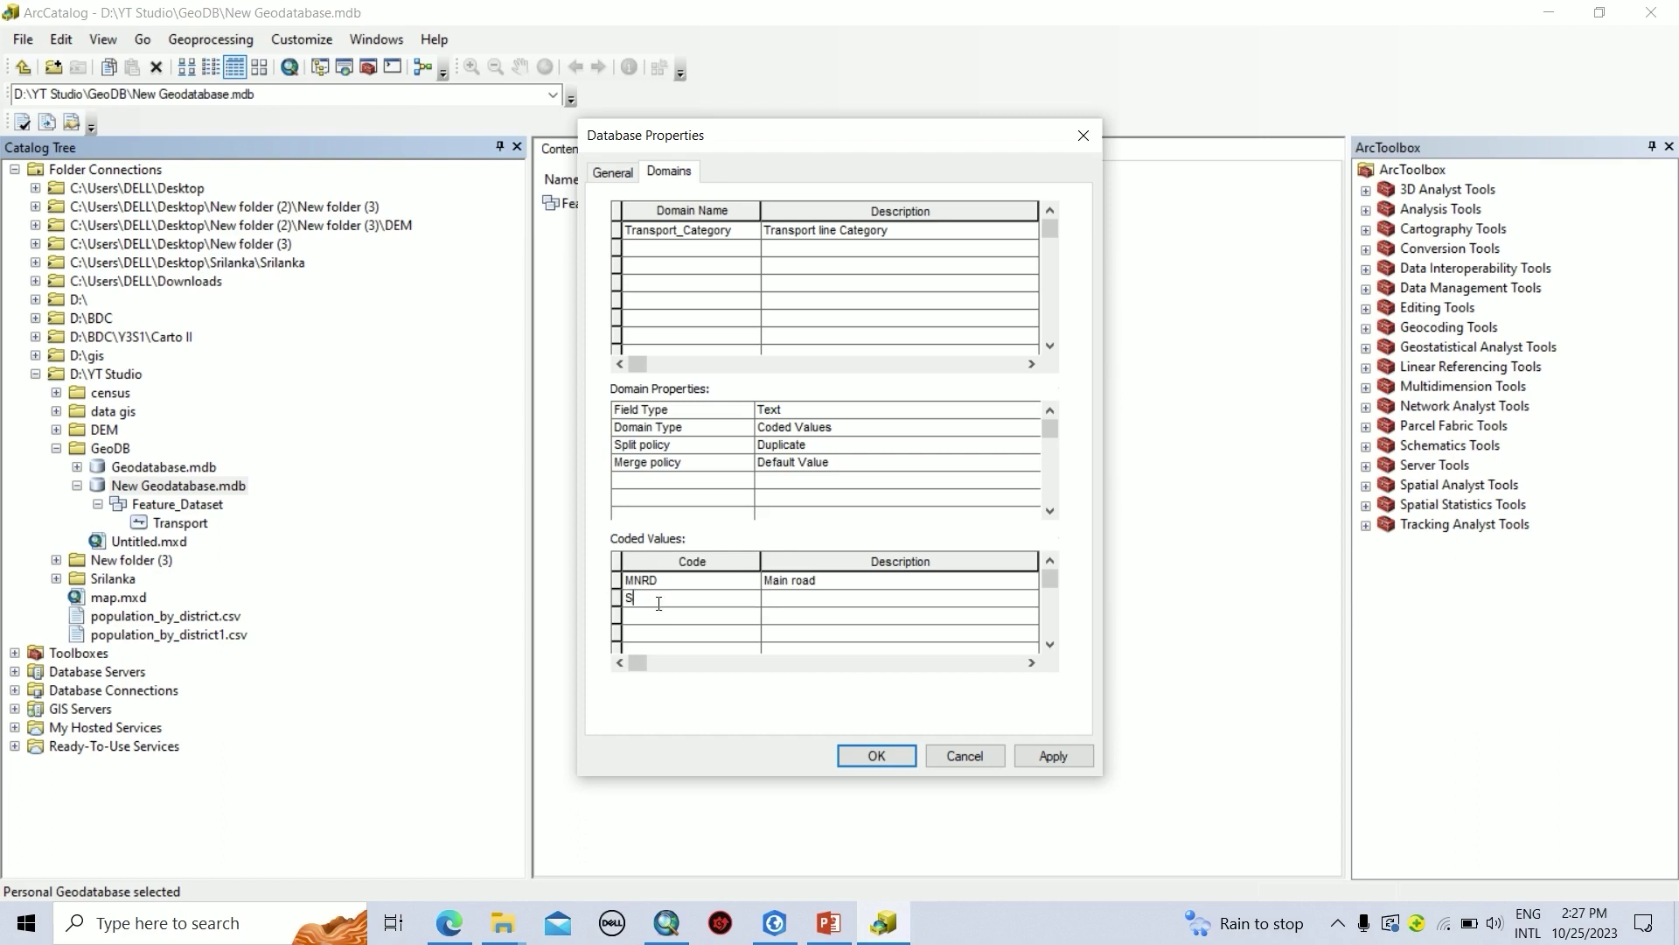
{"action": "type", "text": "CRD"}
{"action": "left_click", "coordinate": [774, 601]}
{"action": "type", "text": "Secondary road"}
- Add the coded value TRRD with the description Tertiary road, and save the domain settings of the geodatabase
{"action": "left_click", "coordinate": [677, 624]}
{"action": "type", "text": "Tertiary"}
{"action": "key", "text": "BackSpace"}
{"action": "key", "text": "BackSpace"}
{"action": "key", "text": "BackSpace"}
{"action": "key", "text": "BackSpace"}
{"action": "key", "text": "BackSpace"}
{"action": "key", "text": "BackSpace"}
{"action": "key", "text": "BackSpace"}
{"action": "type", "text": "RRD"}
{"action": "left_click", "coordinate": [781, 621]}
{"action": "type", "text": "Ter"}
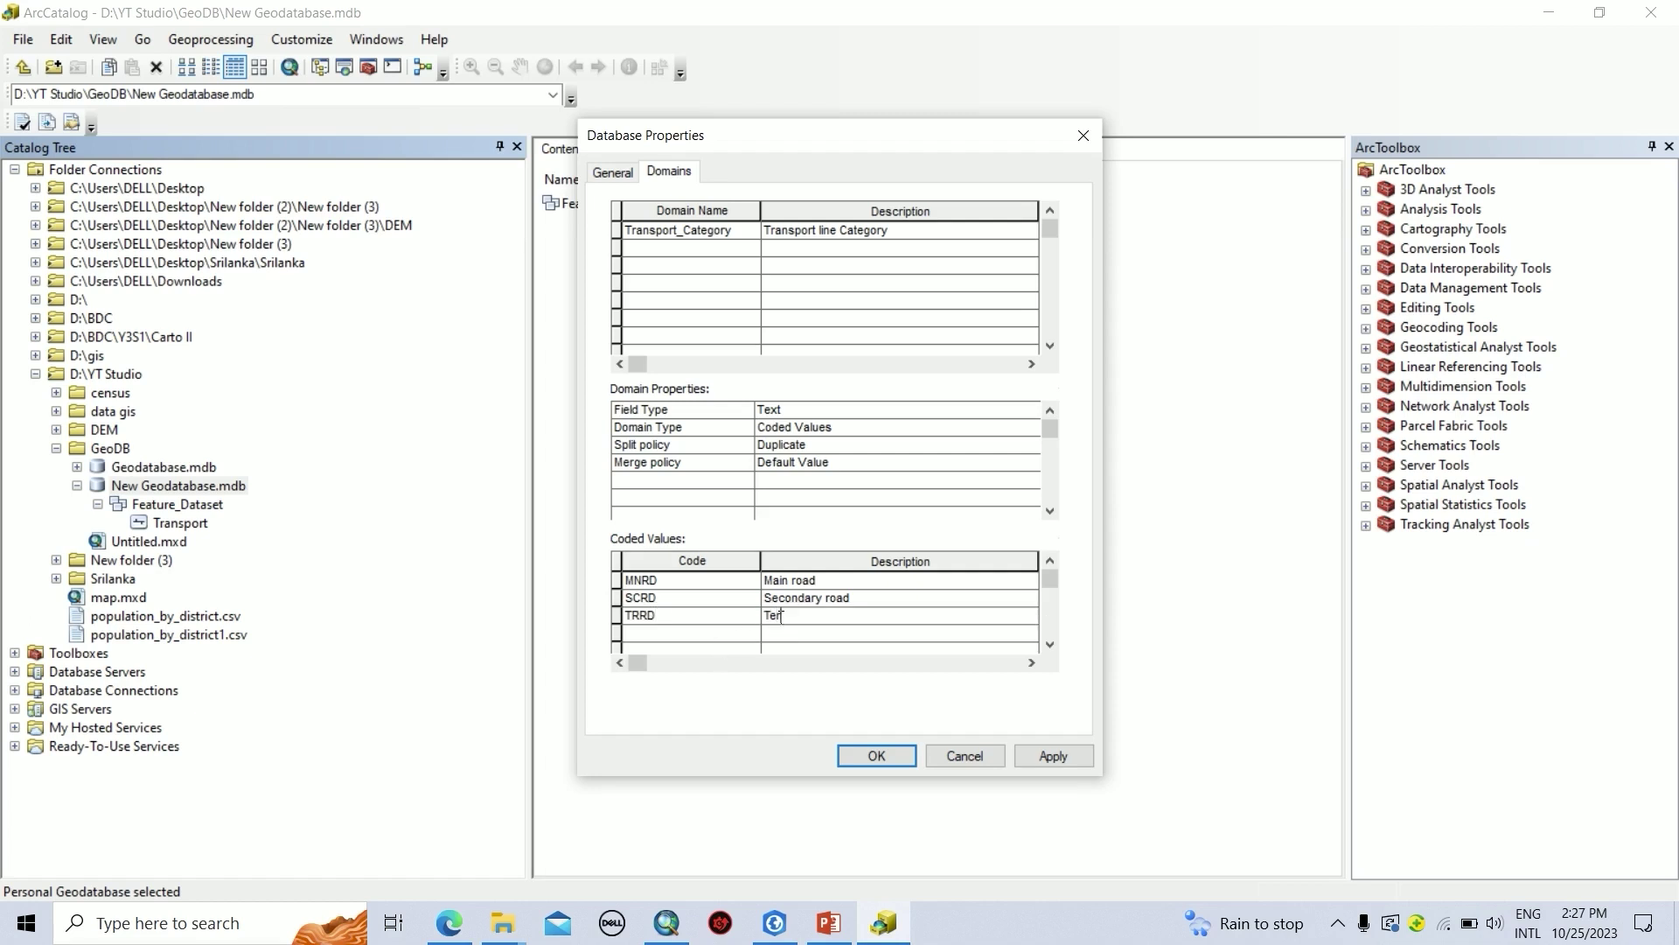
{"action": "type", "text": "tiary road"}
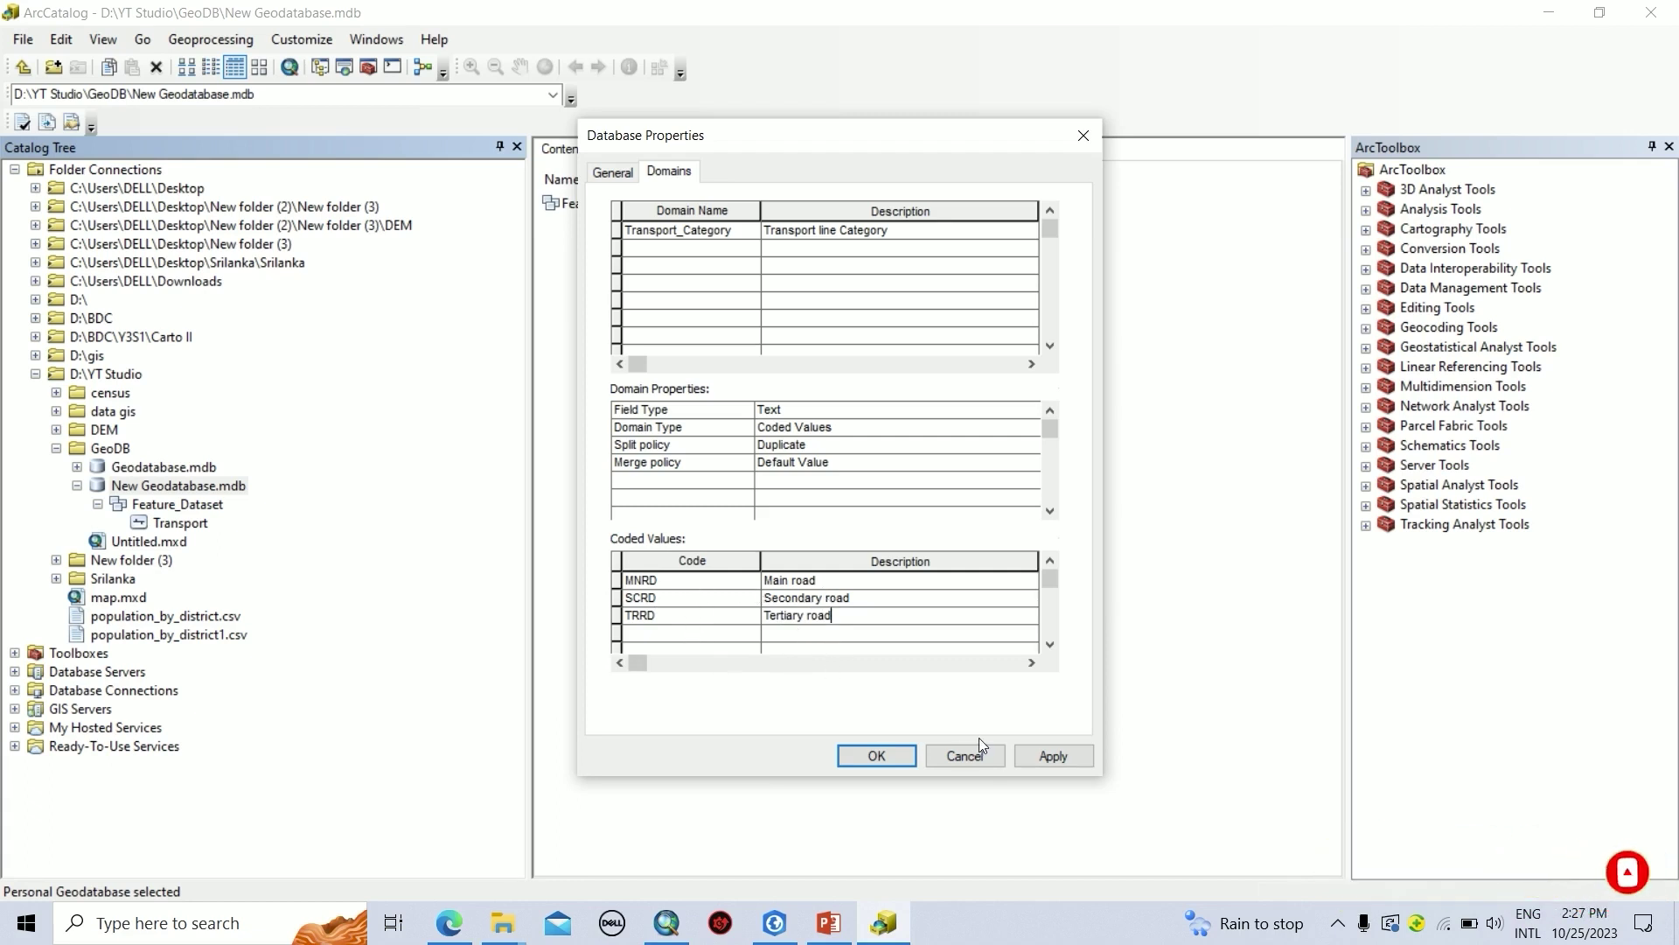
{"action": "left_click", "coordinate": [1048, 760]}
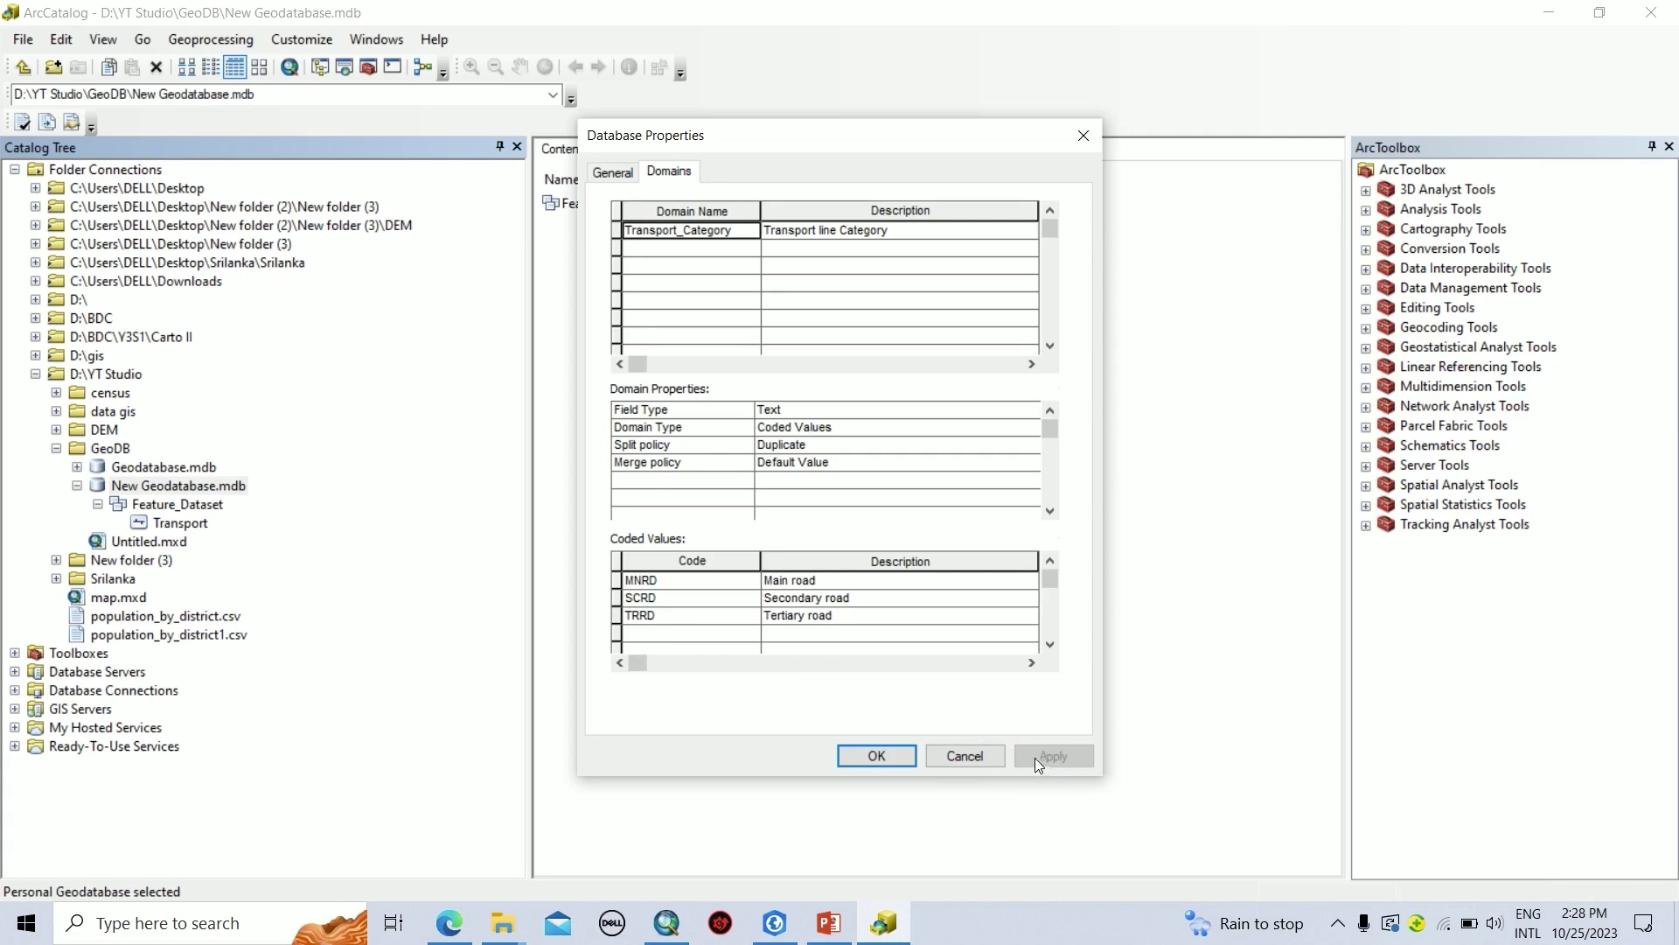
{"action": "left_click", "coordinate": [878, 756]}
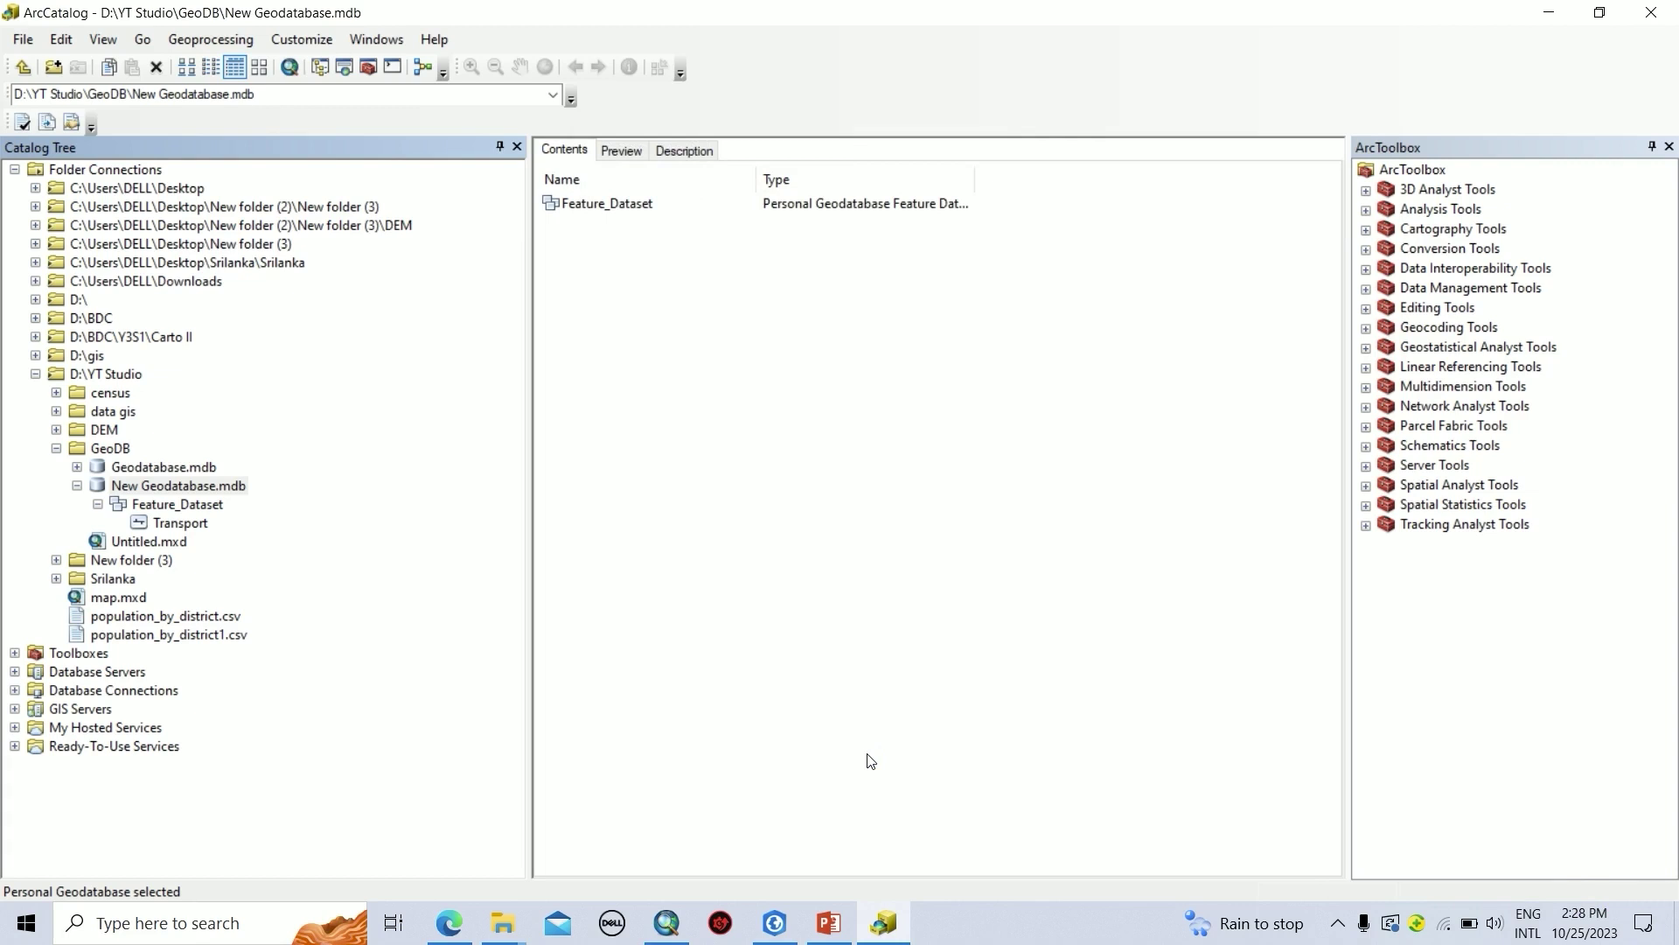
- Assign the Transport_Category domain to the Type field of the Transport feature class and save its properties
{"action": "left_click", "coordinate": [181, 523]}
{"action": "right_click", "coordinate": [185, 525]}
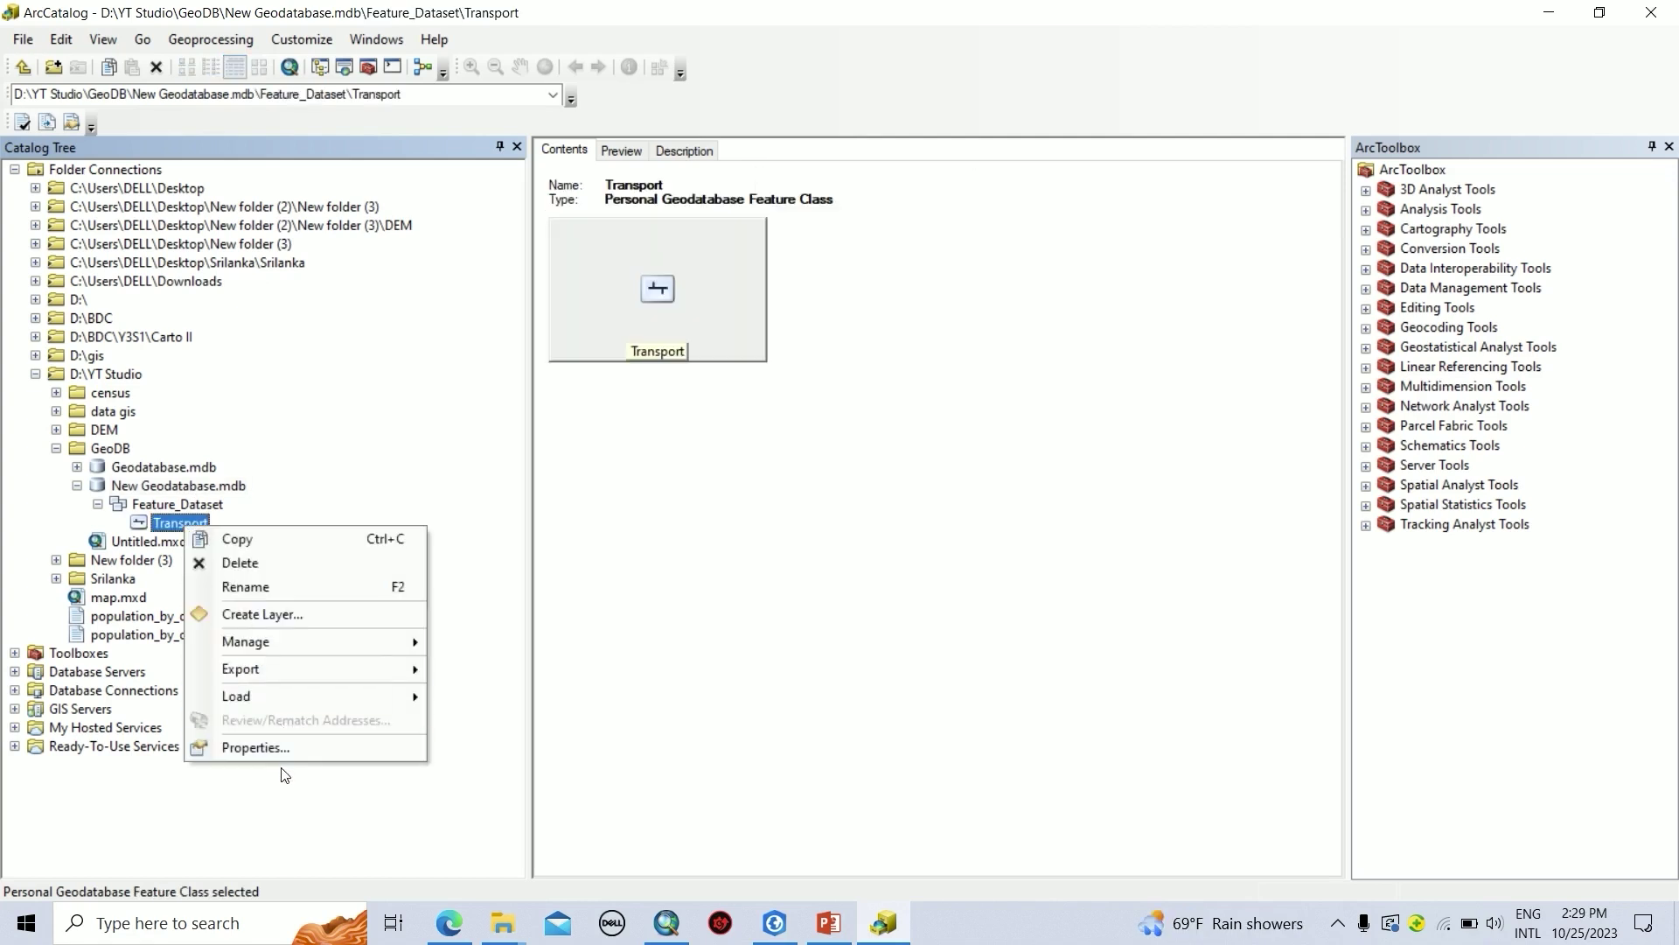
{"action": "left_click", "coordinate": [280, 748]}
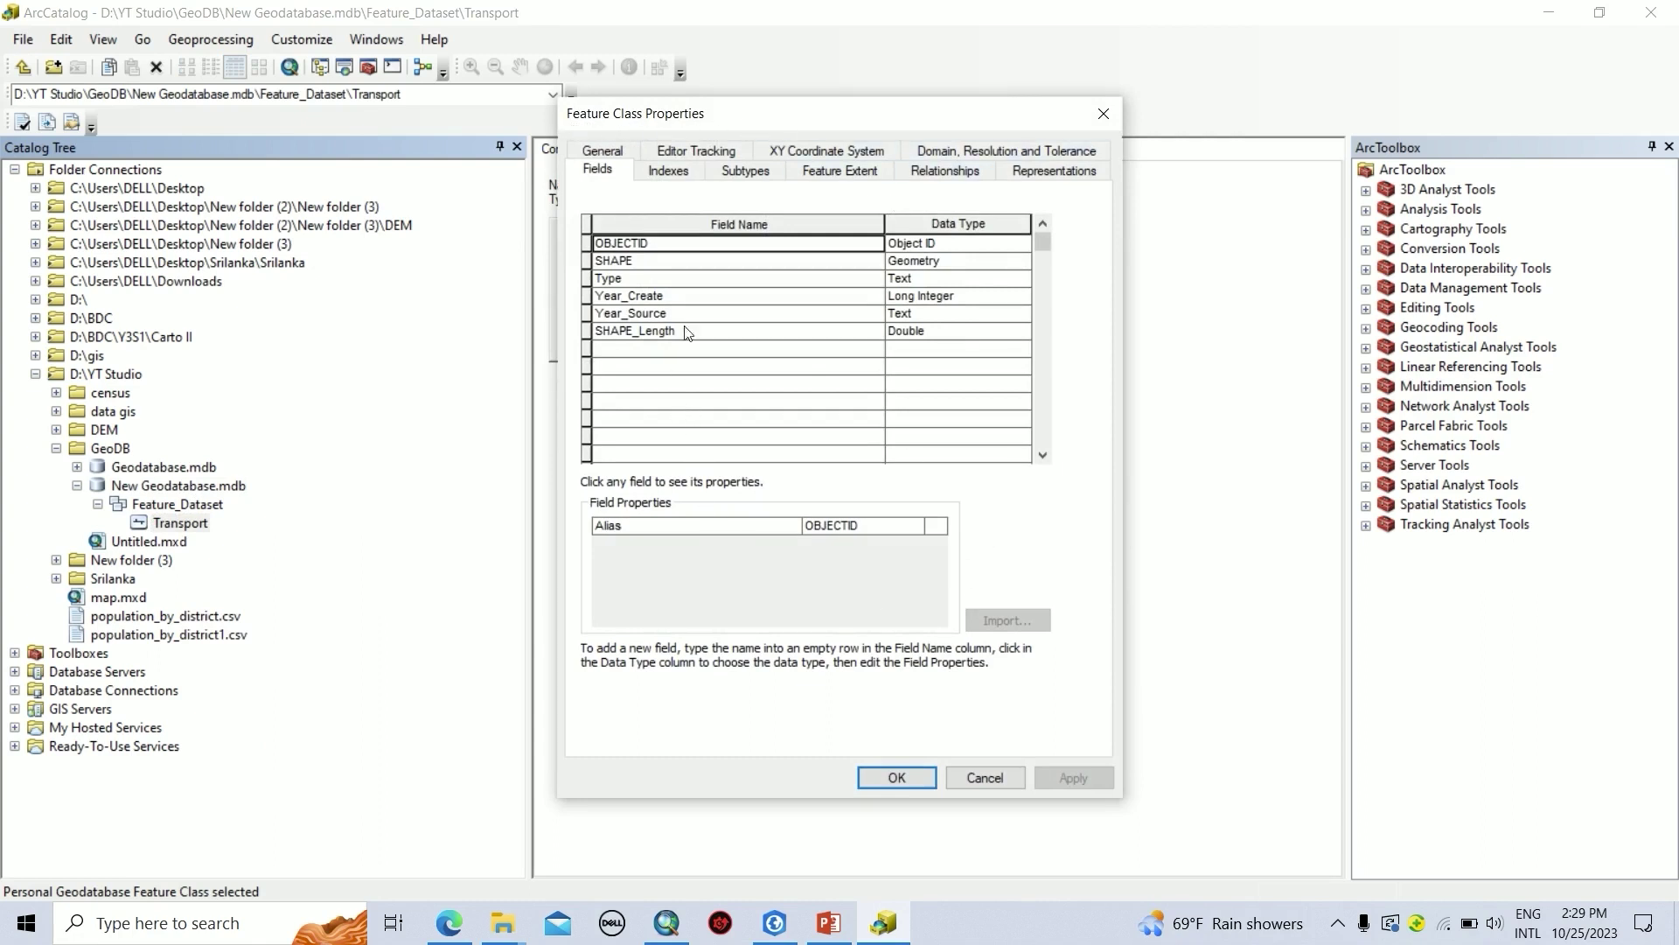
{"action": "left_click", "coordinate": [617, 176]}
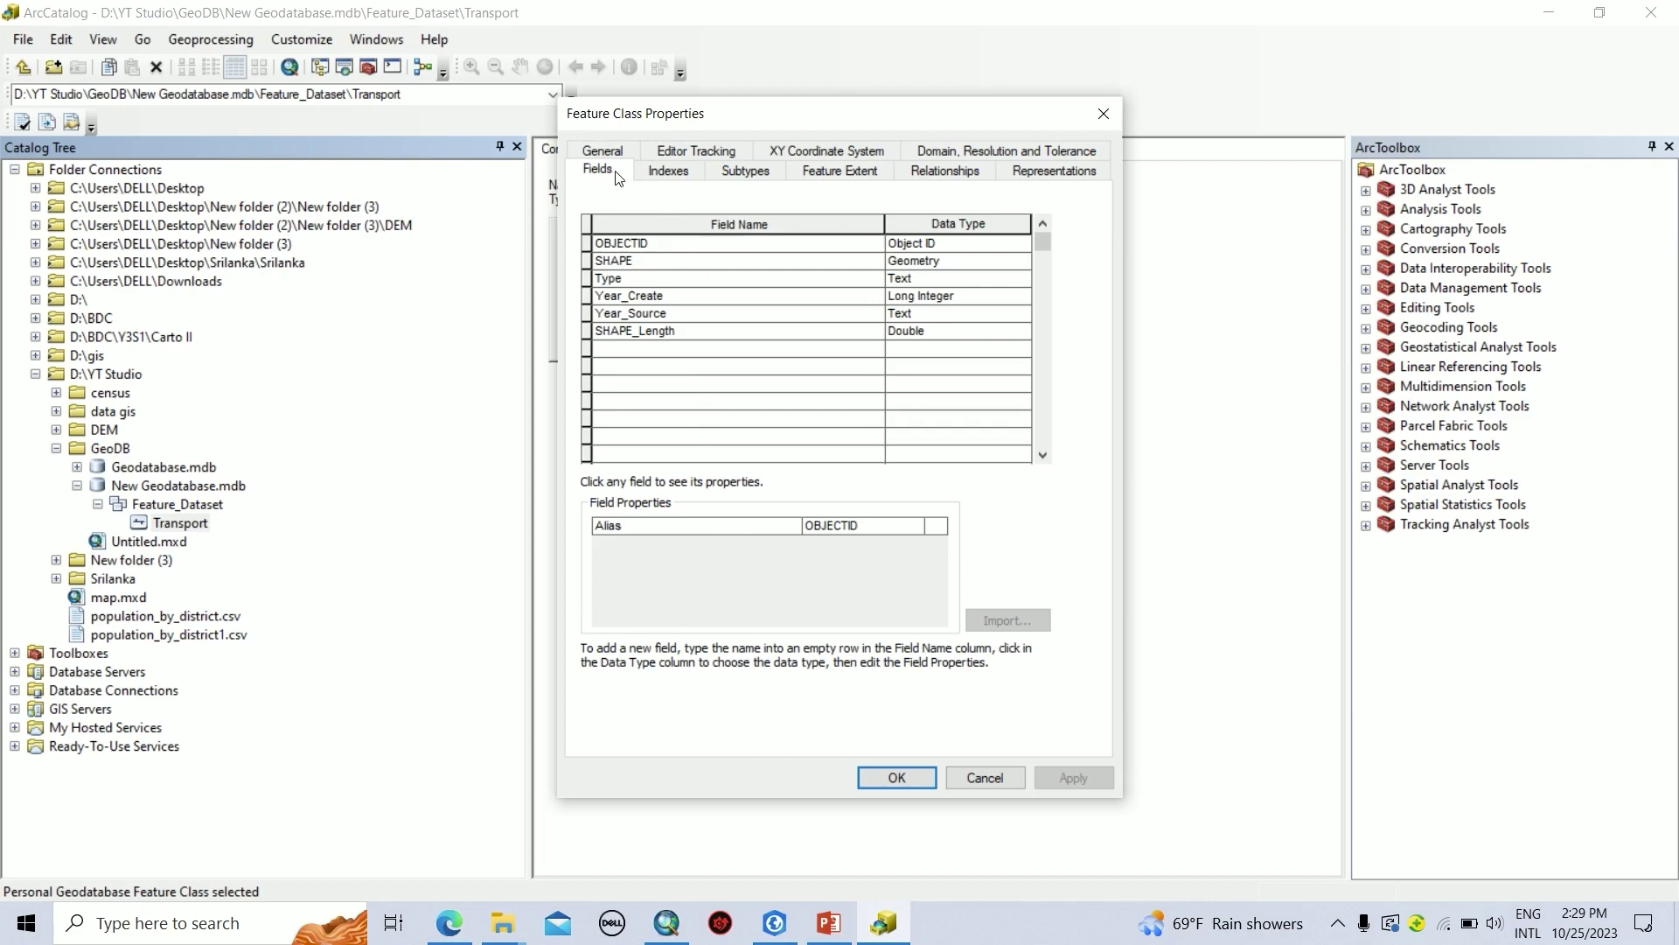
{"action": "left_click", "coordinate": [586, 279]}
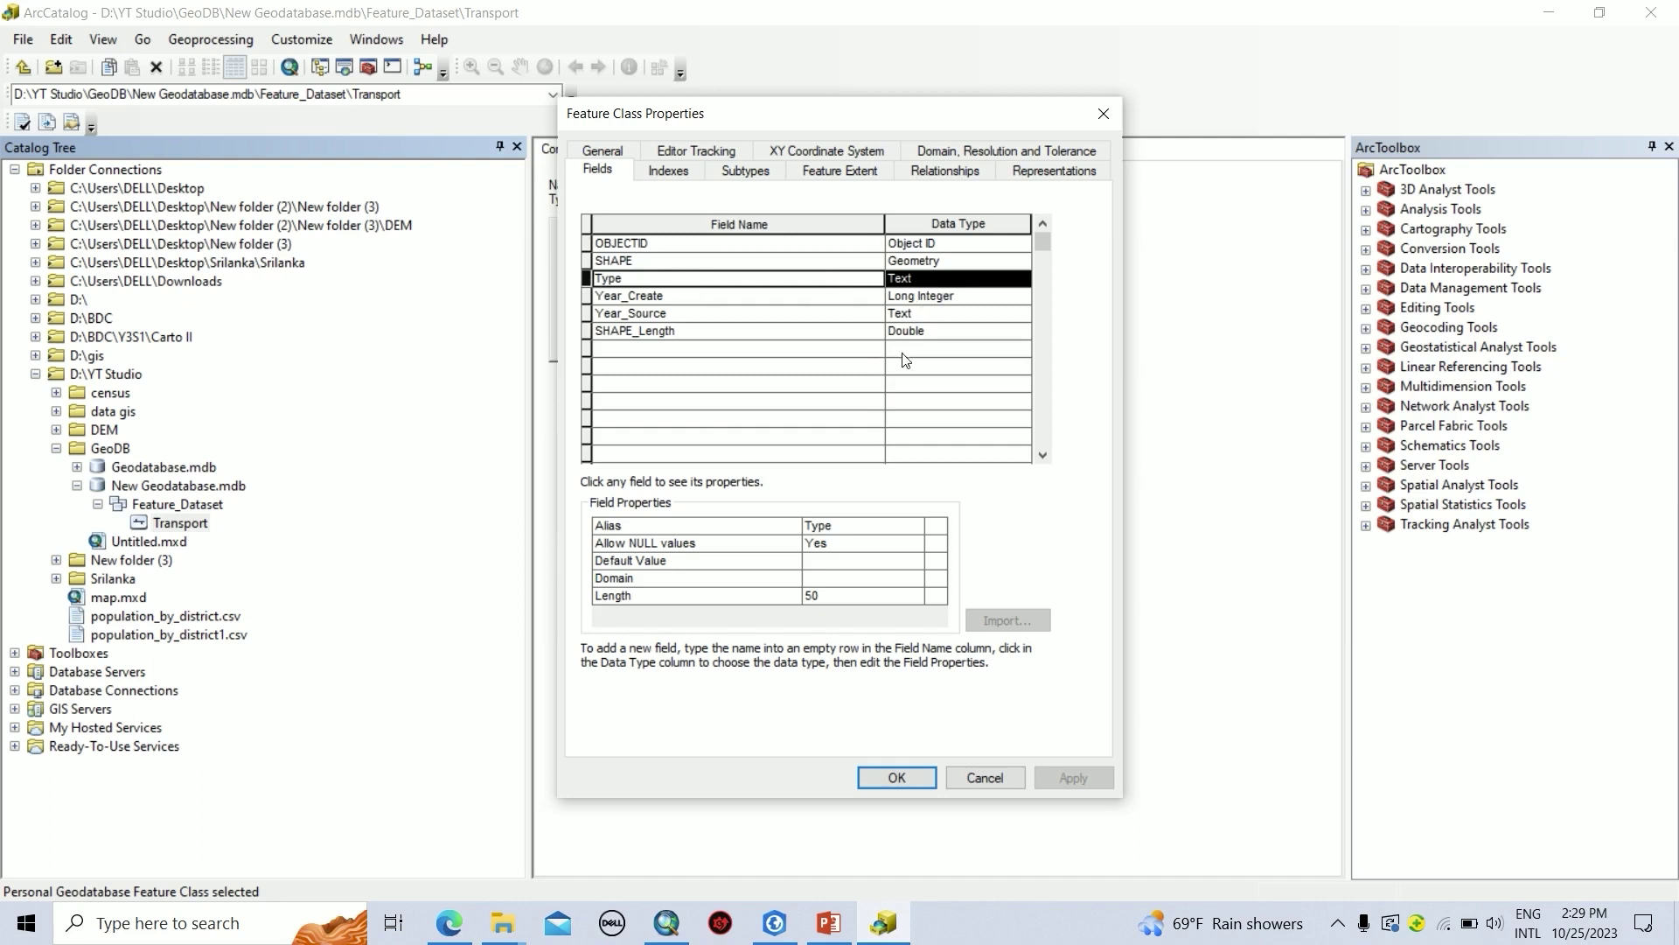
{"action": "left_click", "coordinate": [831, 580]}
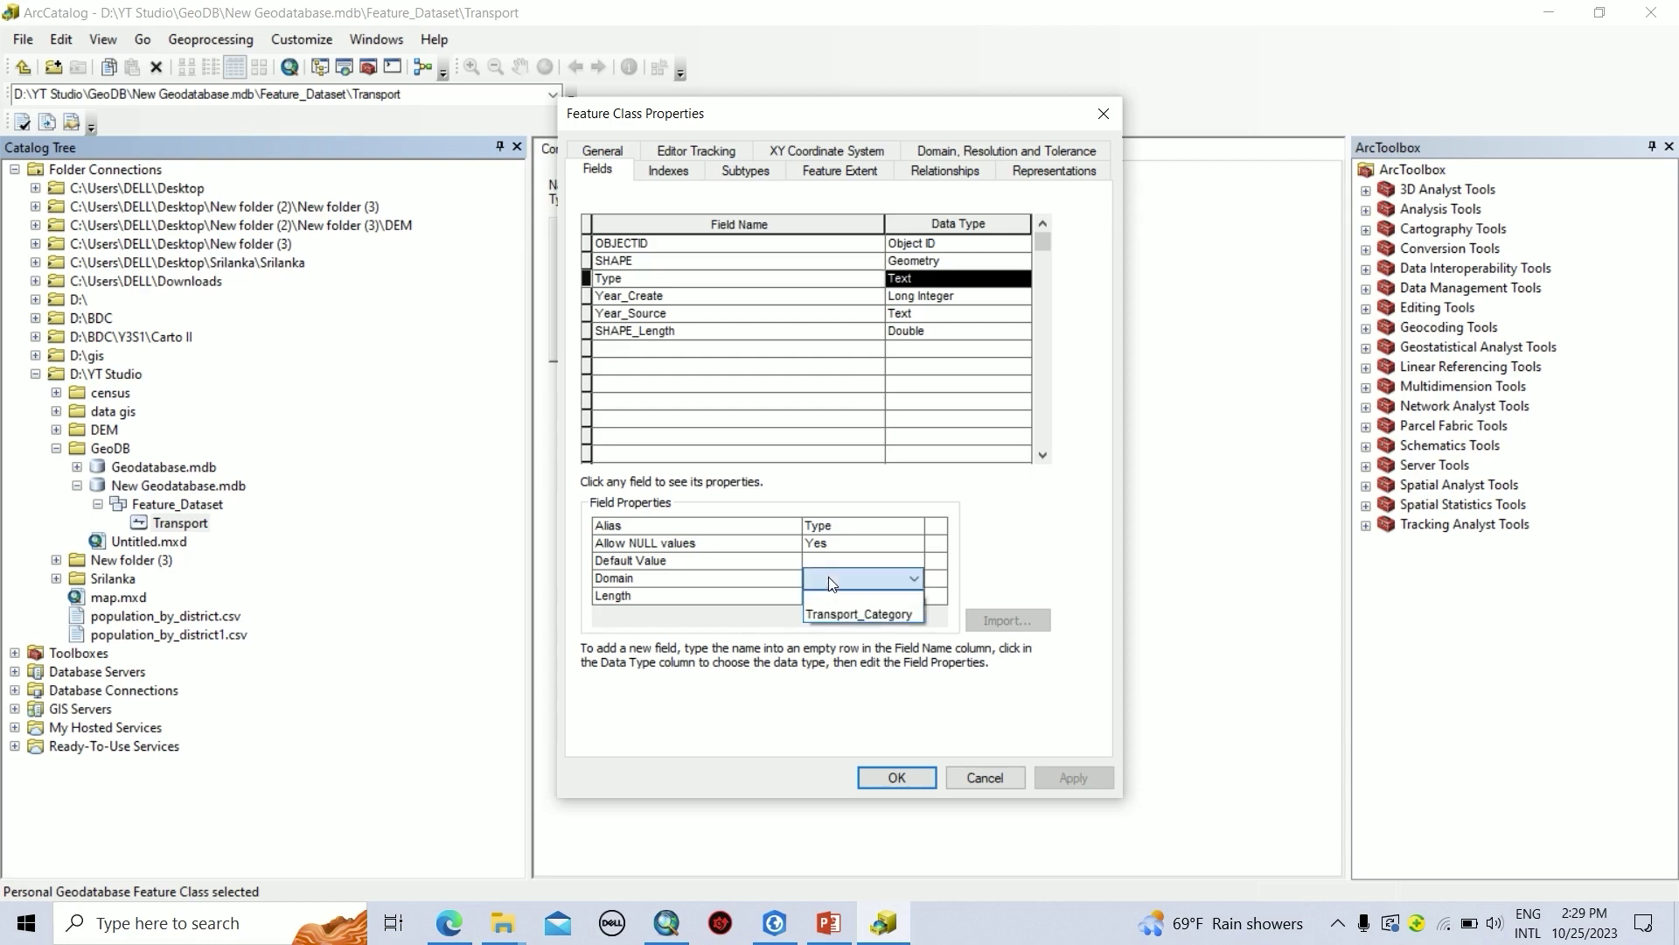
{"action": "left_click", "coordinate": [889, 612]}
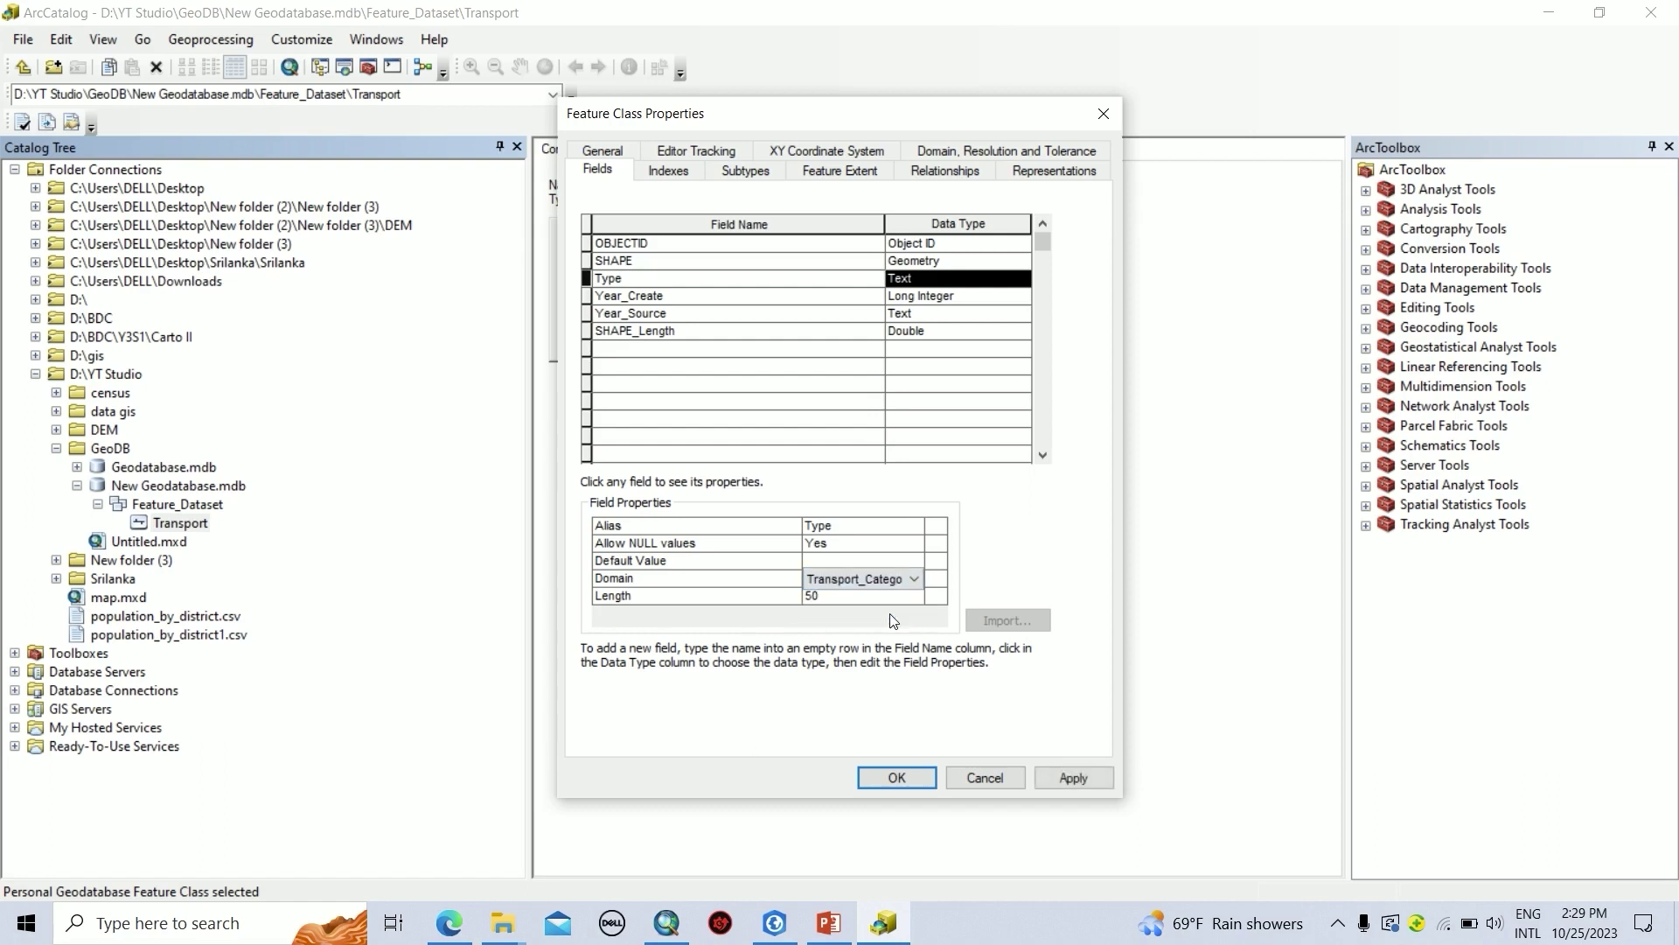
{"action": "left_click", "coordinate": [1071, 778]}
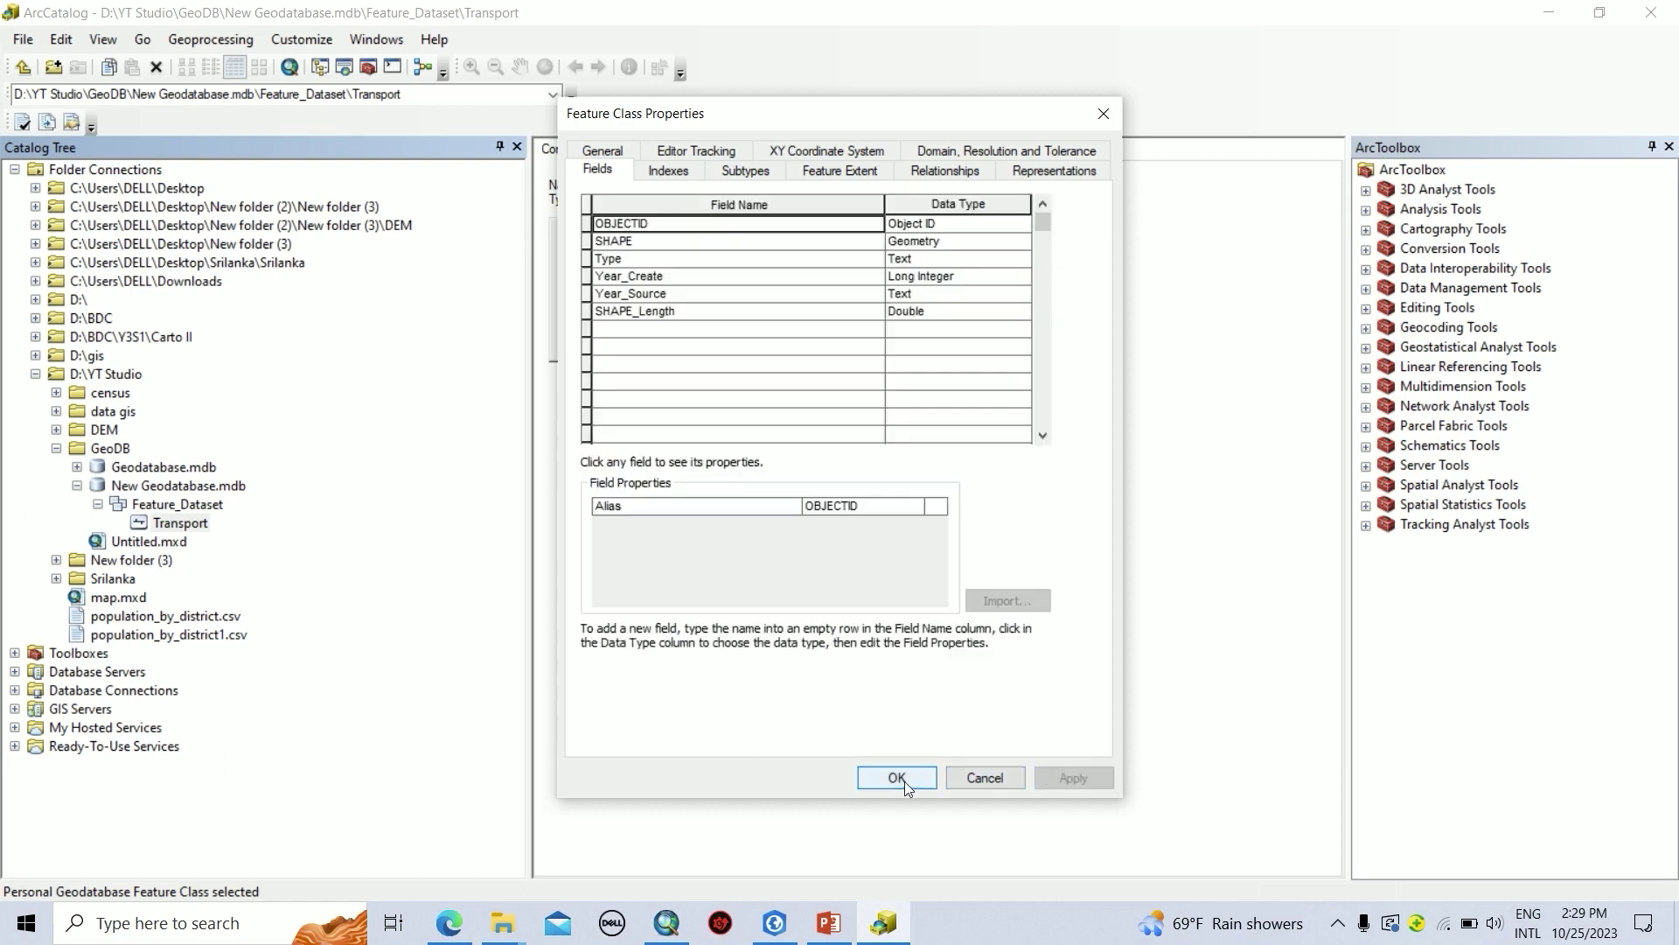
{"action": "left_click", "coordinate": [896, 778]}
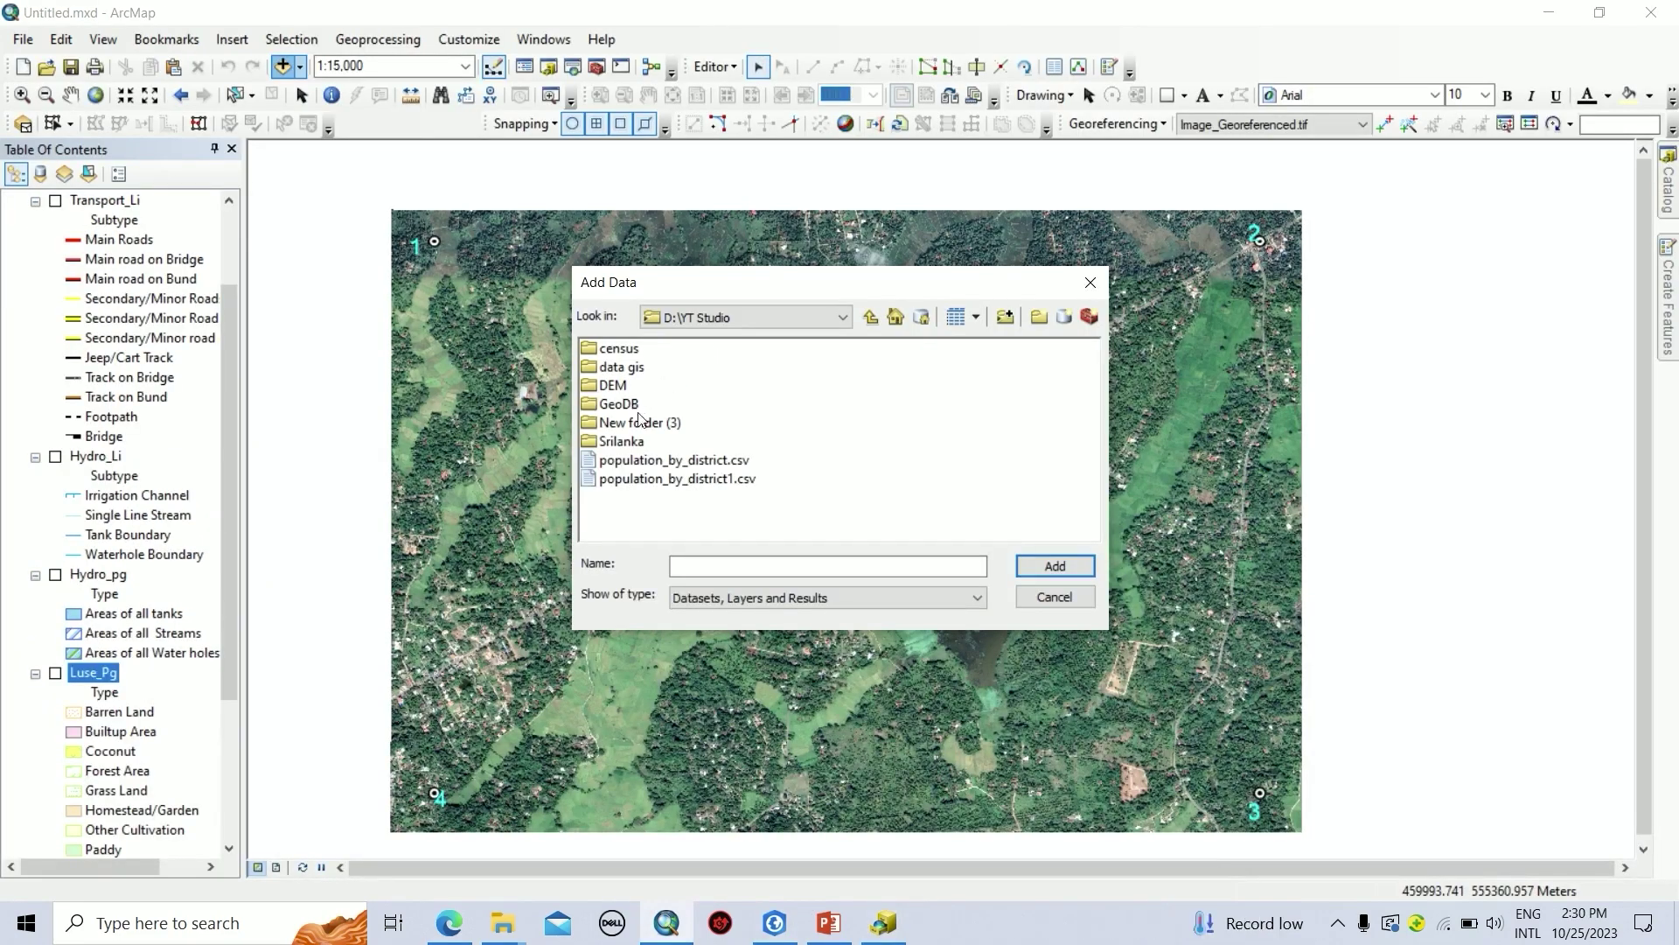
- Add the Transport feature class from the GeoDB folder's New Geodatabase.mdb to the map
{"action": "double_click", "coordinate": [632, 407]}
{"action": "double_click", "coordinate": [644, 368]}
{"action": "double_click", "coordinate": [638, 349]}
{"action": "left_click", "coordinate": [639, 349]}
{"action": "left_click", "coordinate": [1060, 565]}
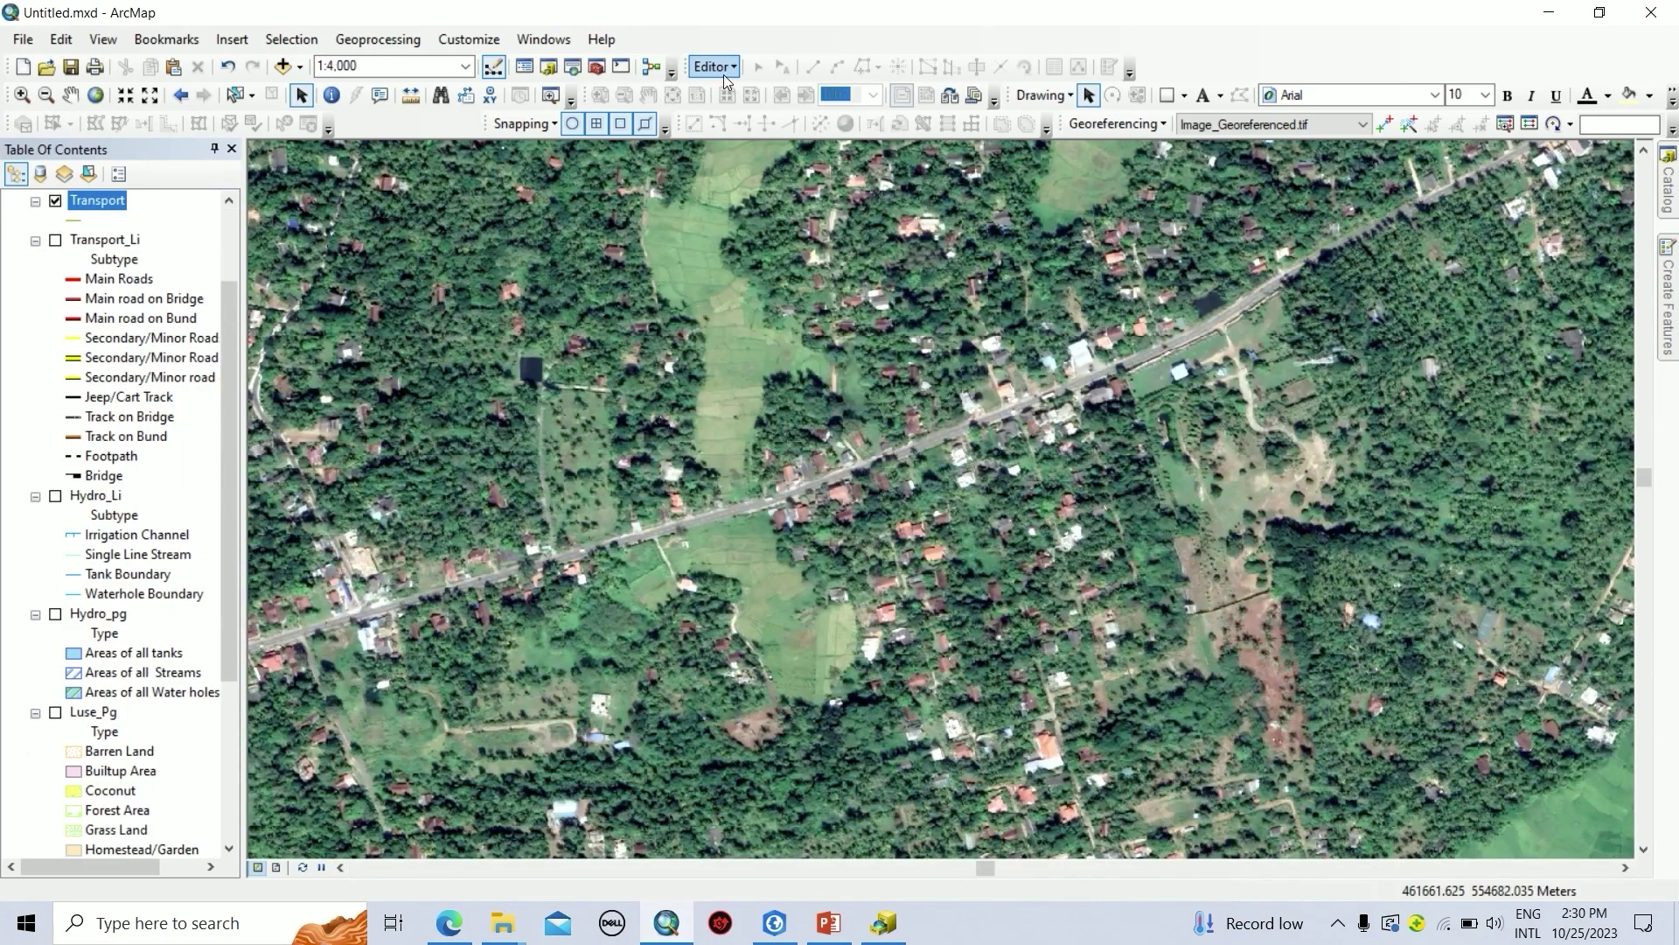
- Start an edit session on the Transport layer
{"action": "left_click", "coordinate": [715, 66]}
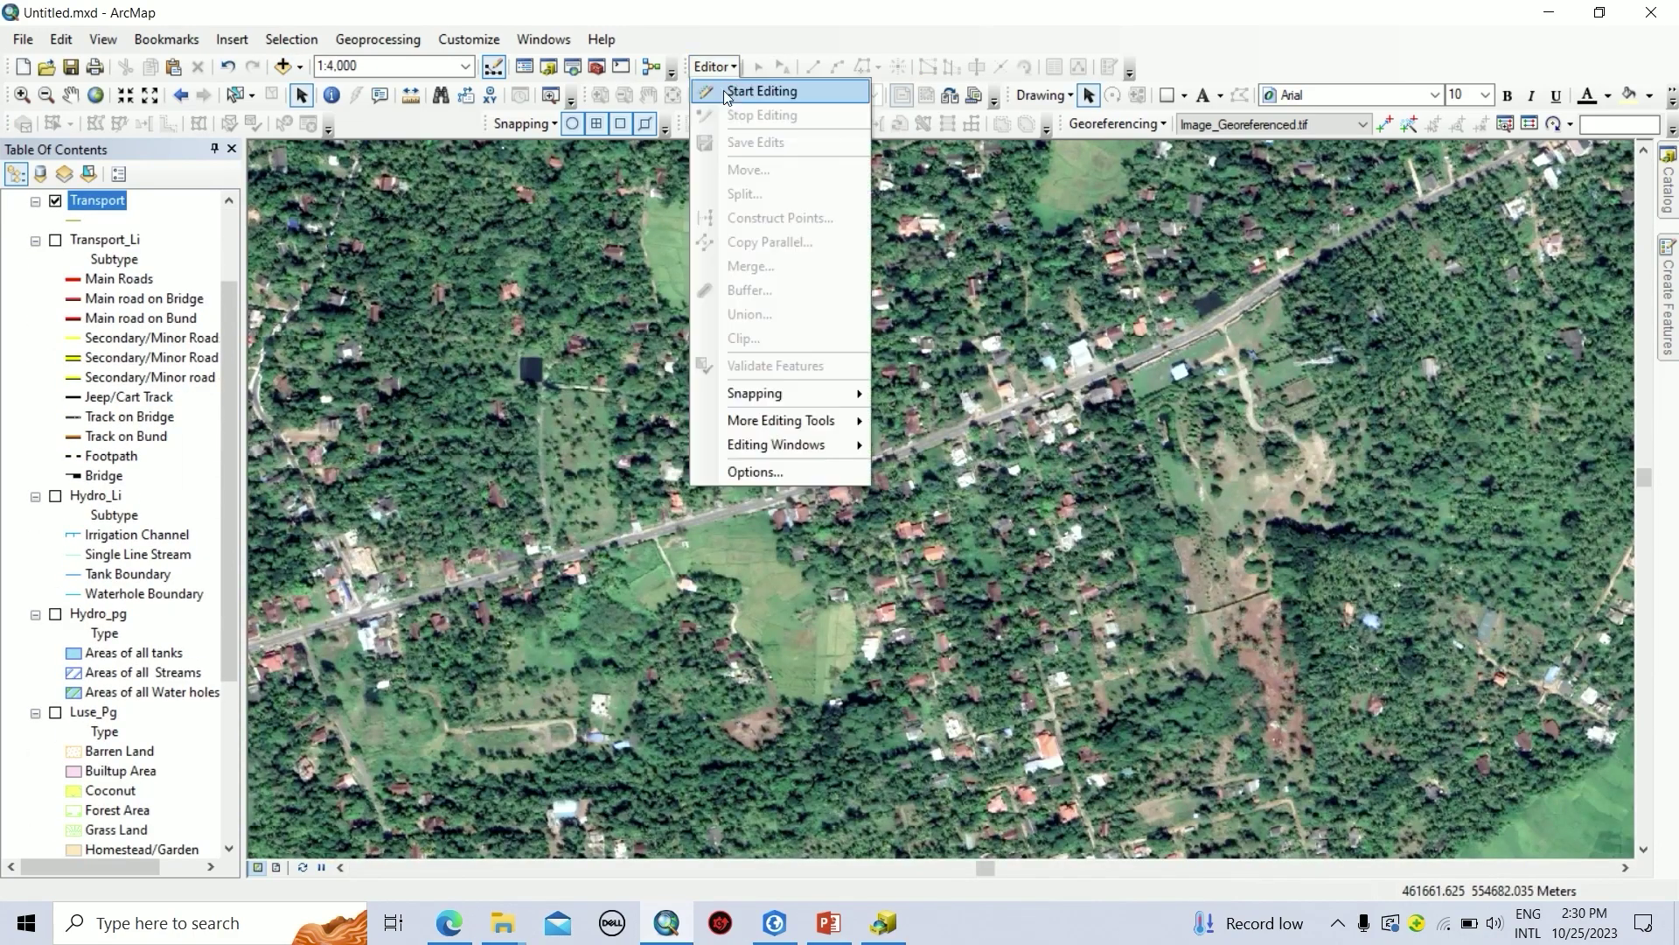
{"action": "left_click", "coordinate": [760, 91]}
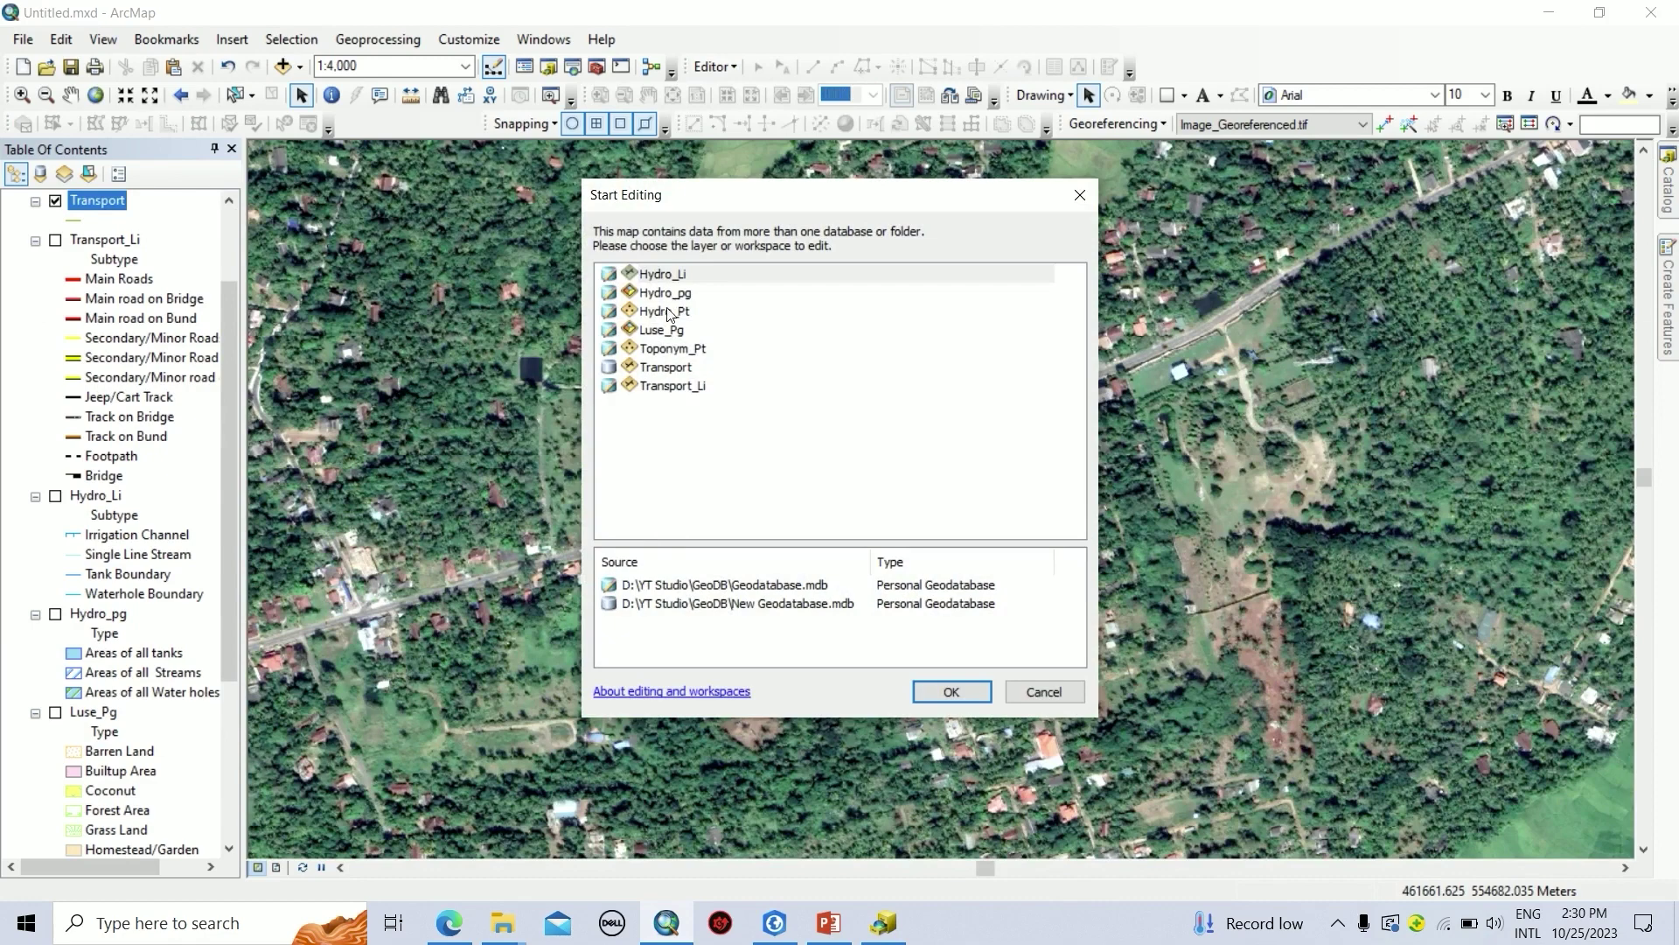
{"action": "left_click", "coordinate": [686, 368]}
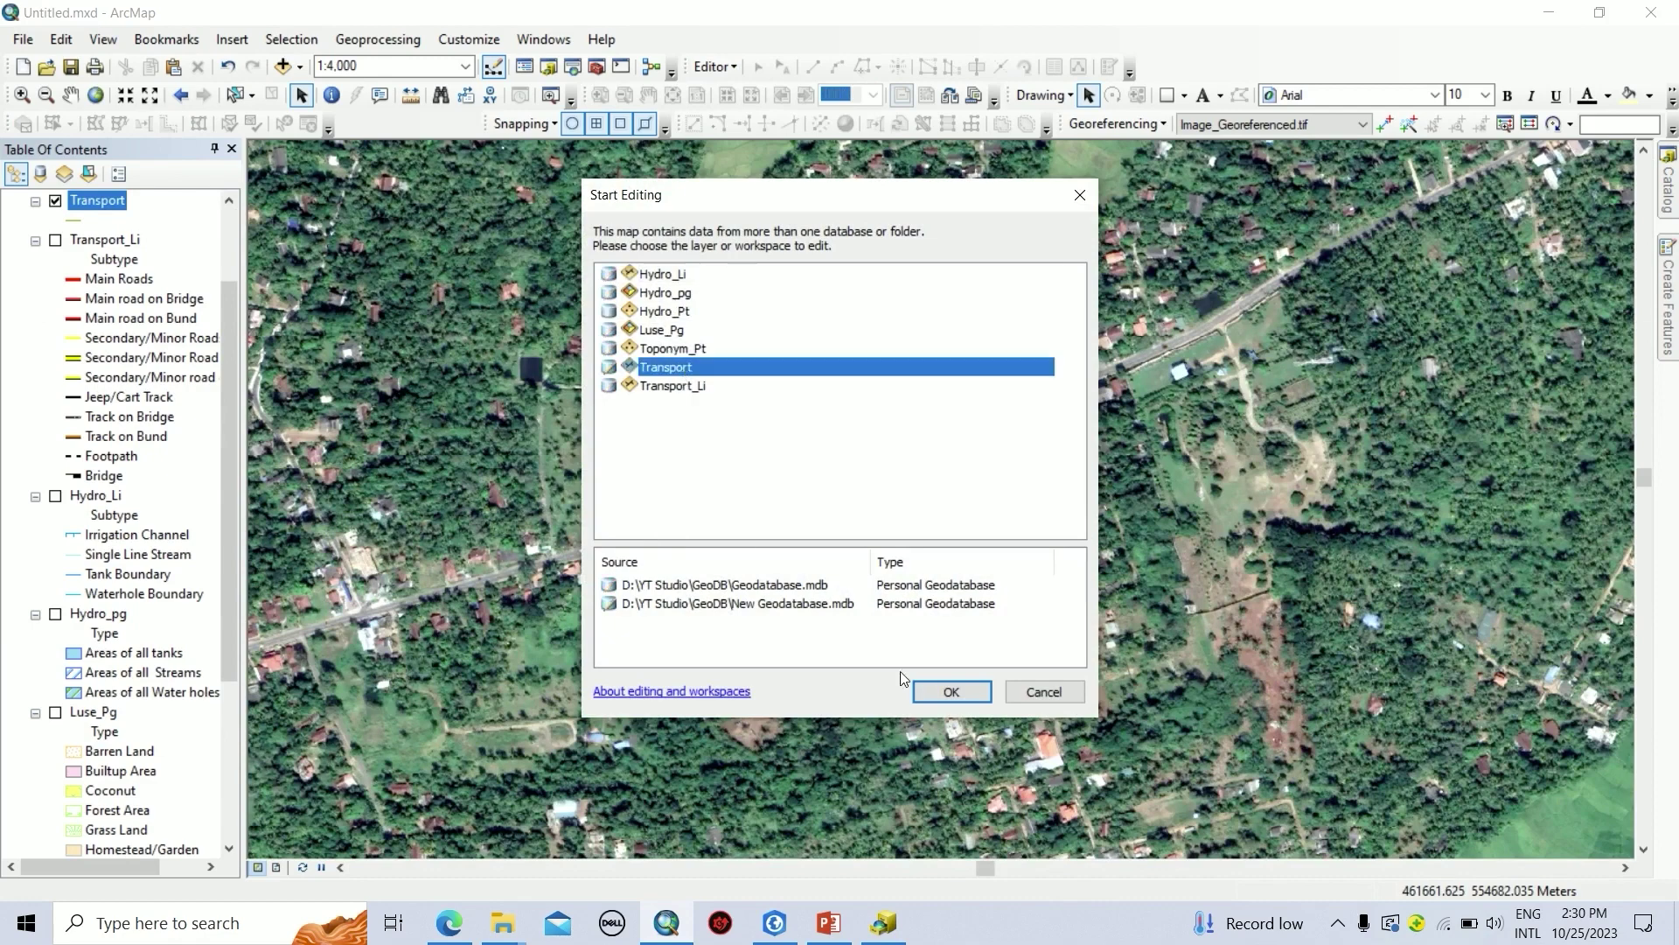
{"action": "left_click", "coordinate": [951, 692]}
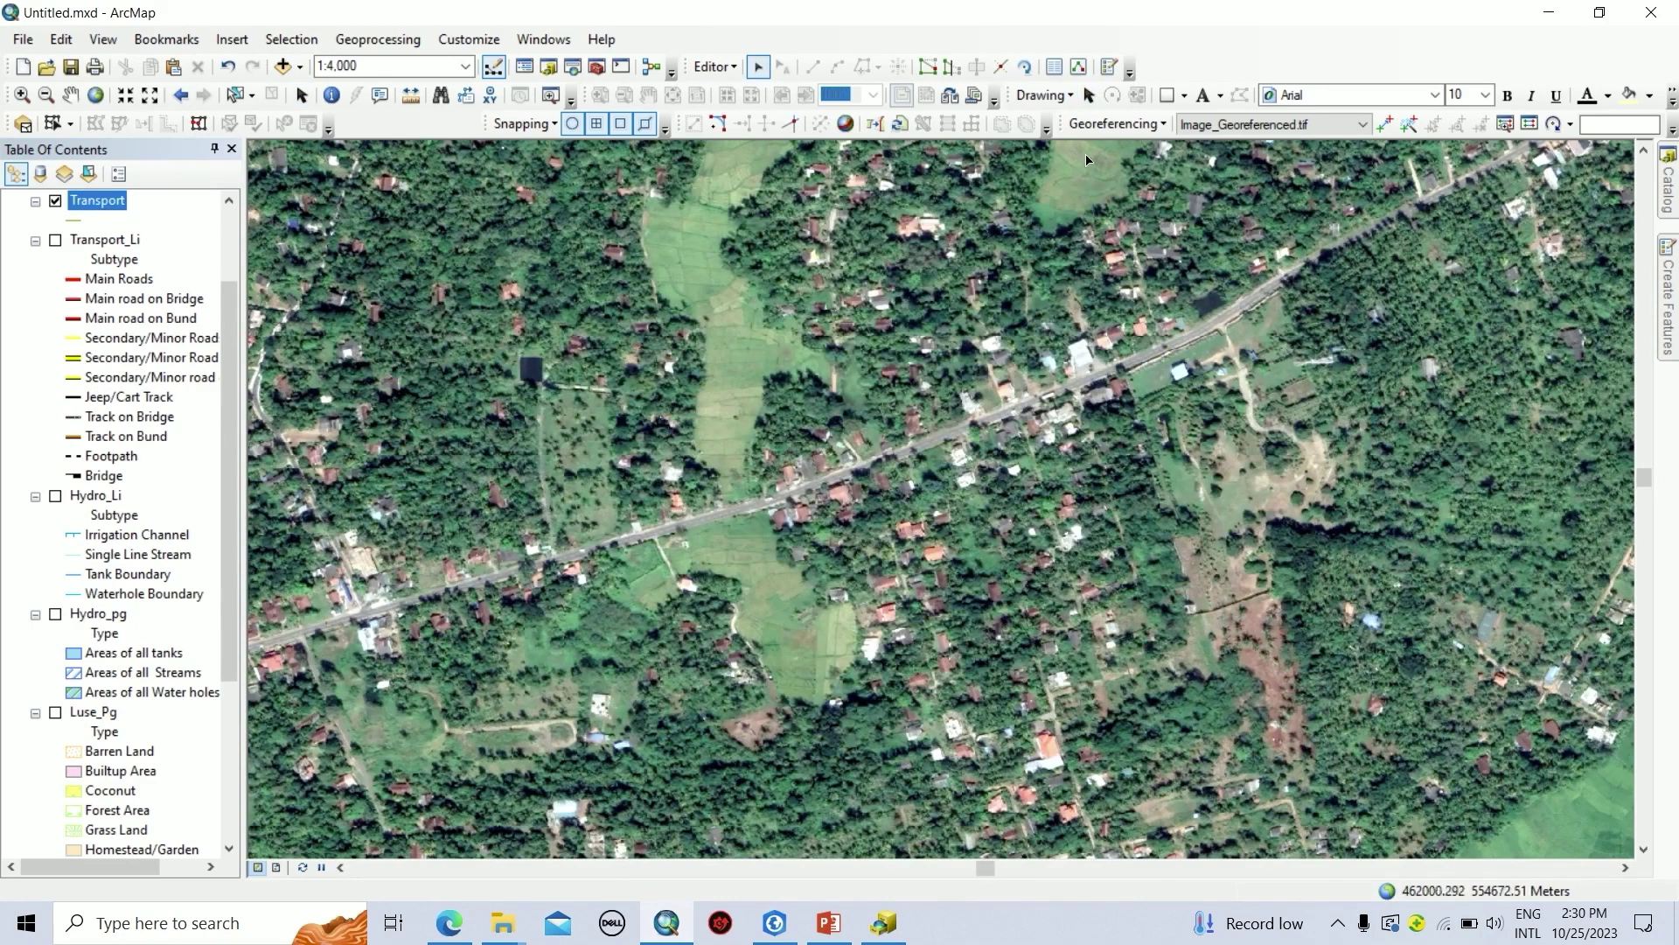
- Digitize a Transport line about 575 m long along the main road crossing the satellite image, using the Line construction tool
{"action": "left_click", "coordinate": [1107, 70]}
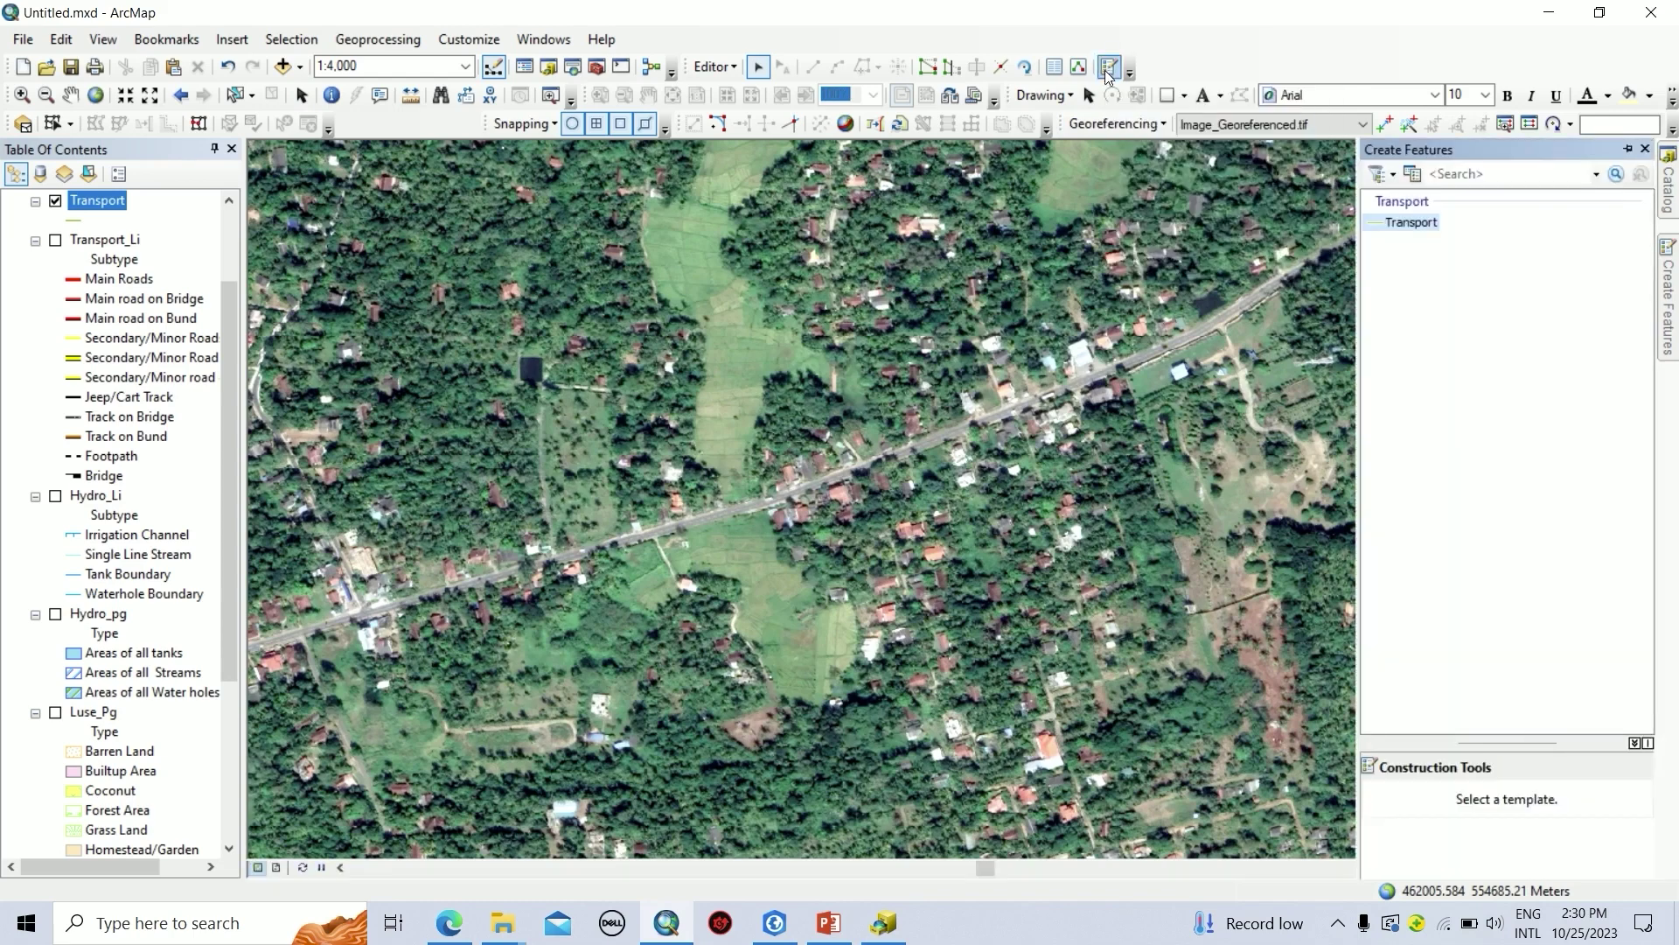
{"action": "left_click", "coordinate": [1402, 224]}
{"action": "left_click", "coordinate": [1427, 802]}
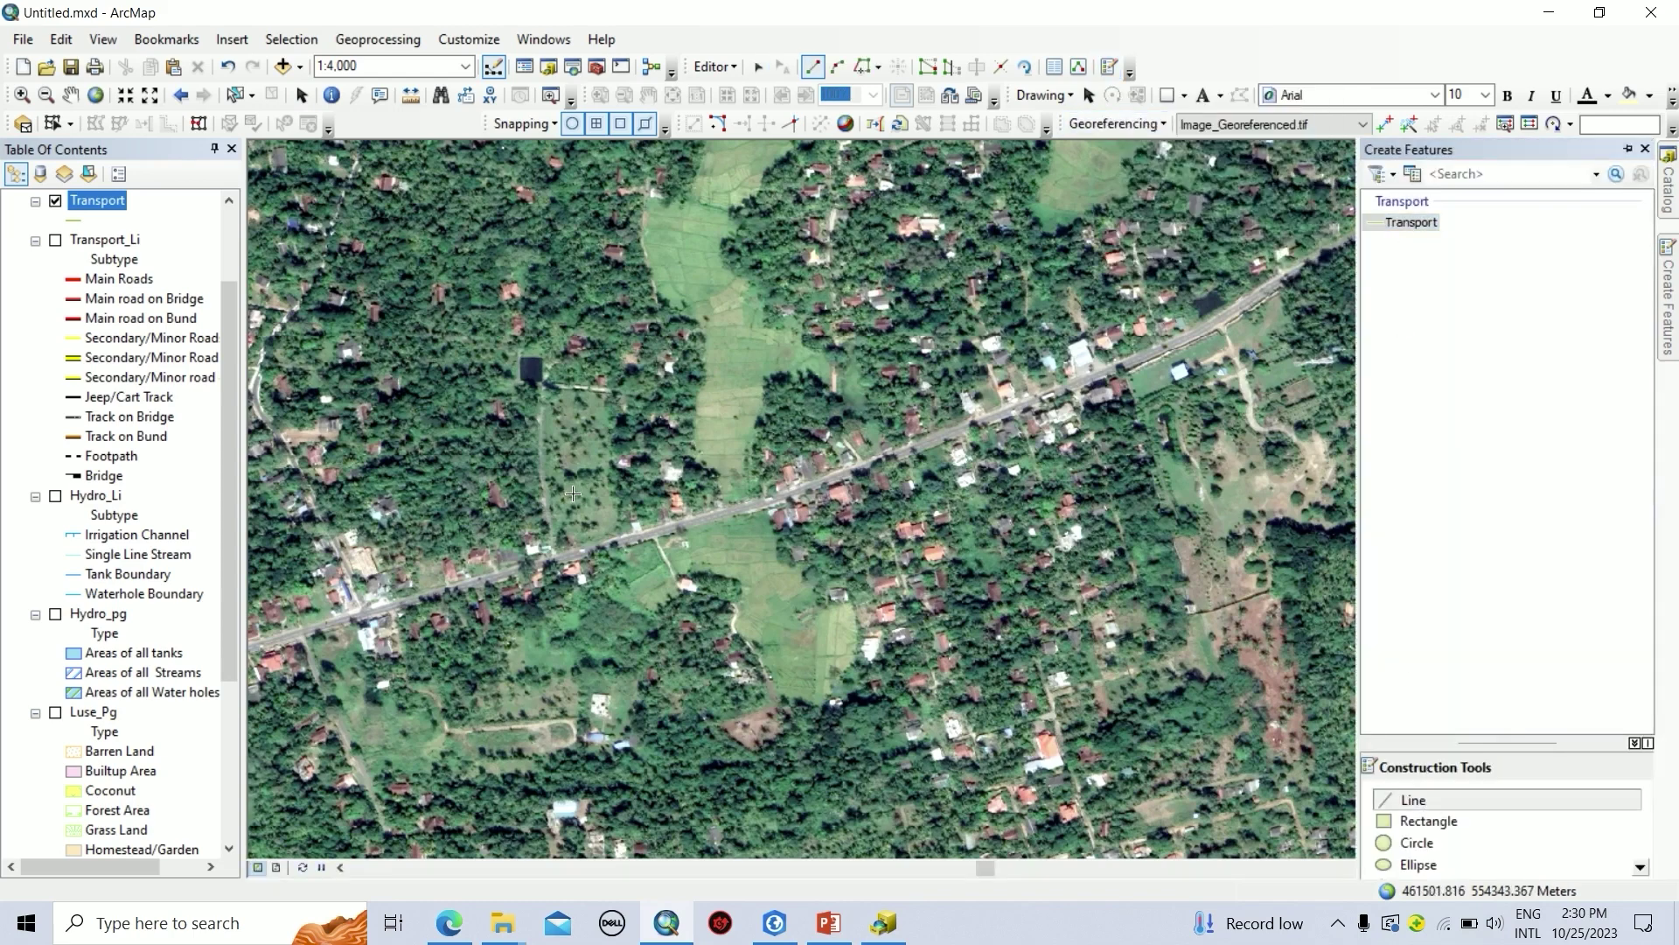
{"action": "scroll", "coordinate": [420, 603], "scroll_direction": "up", "scroll_amount": 2}
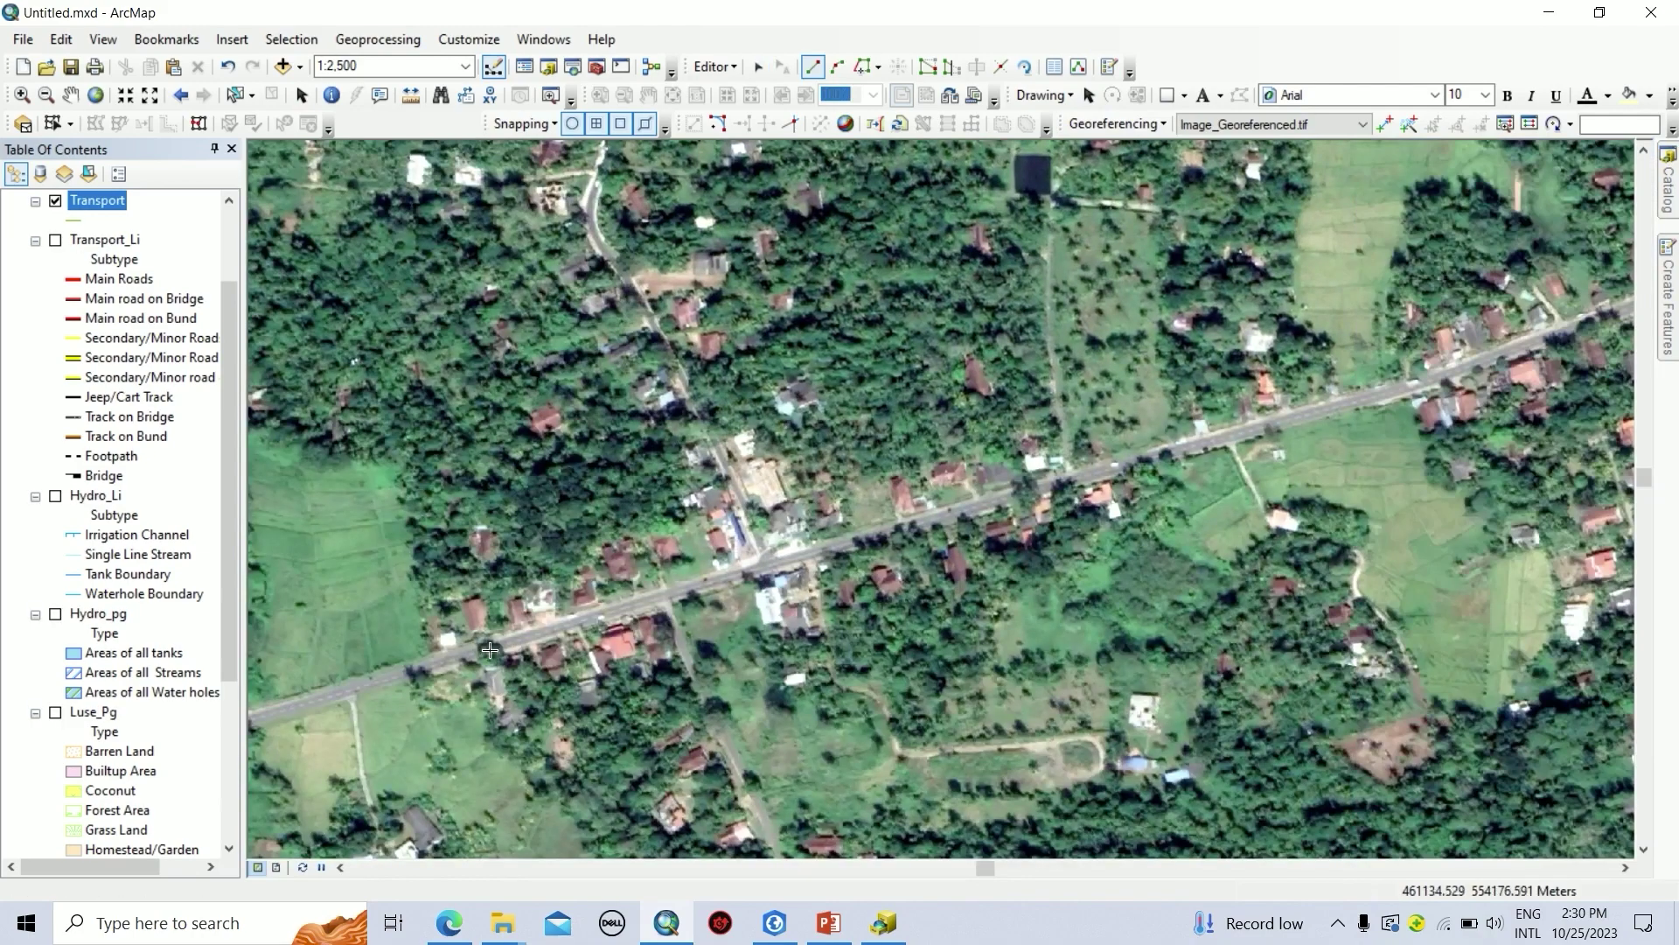
{"action": "left_click", "coordinate": [666, 597]}
{"action": "left_click", "coordinate": [812, 555]}
{"action": "left_click", "coordinate": [973, 508]}
{"action": "left_click", "coordinate": [1087, 470]}
{"action": "left_click", "coordinate": [1249, 426]}
{"action": "left_click", "coordinate": [1333, 404]}
{"action": "left_click", "coordinate": [1473, 365]}
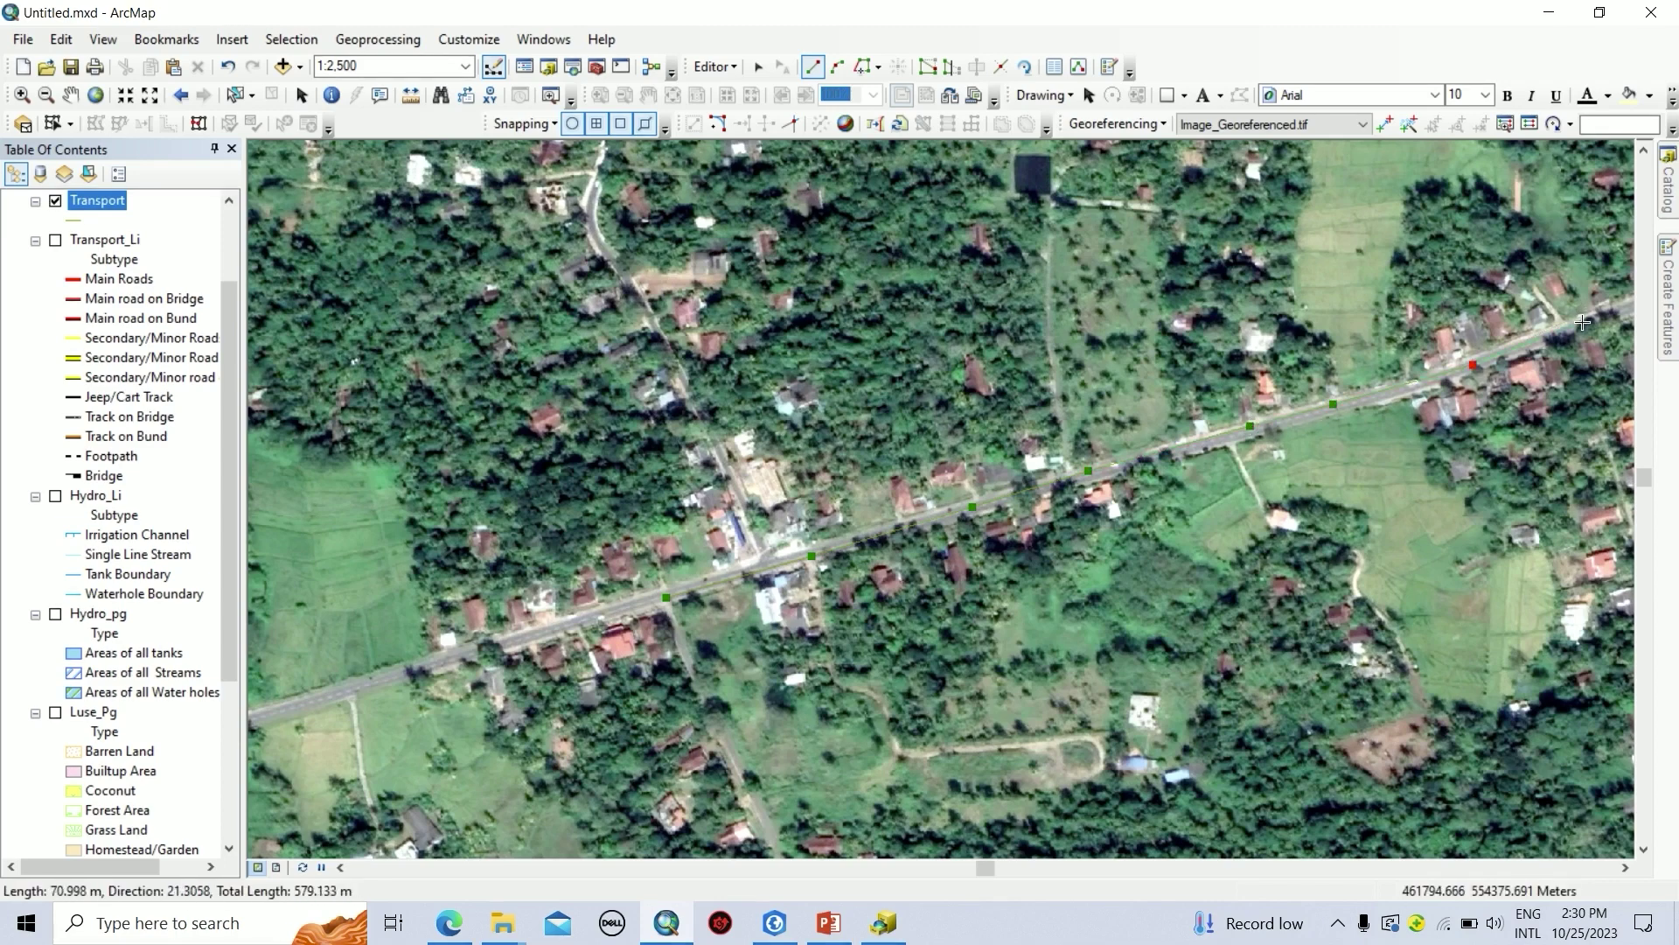
{"action": "double_click", "coordinate": [1574, 322]}
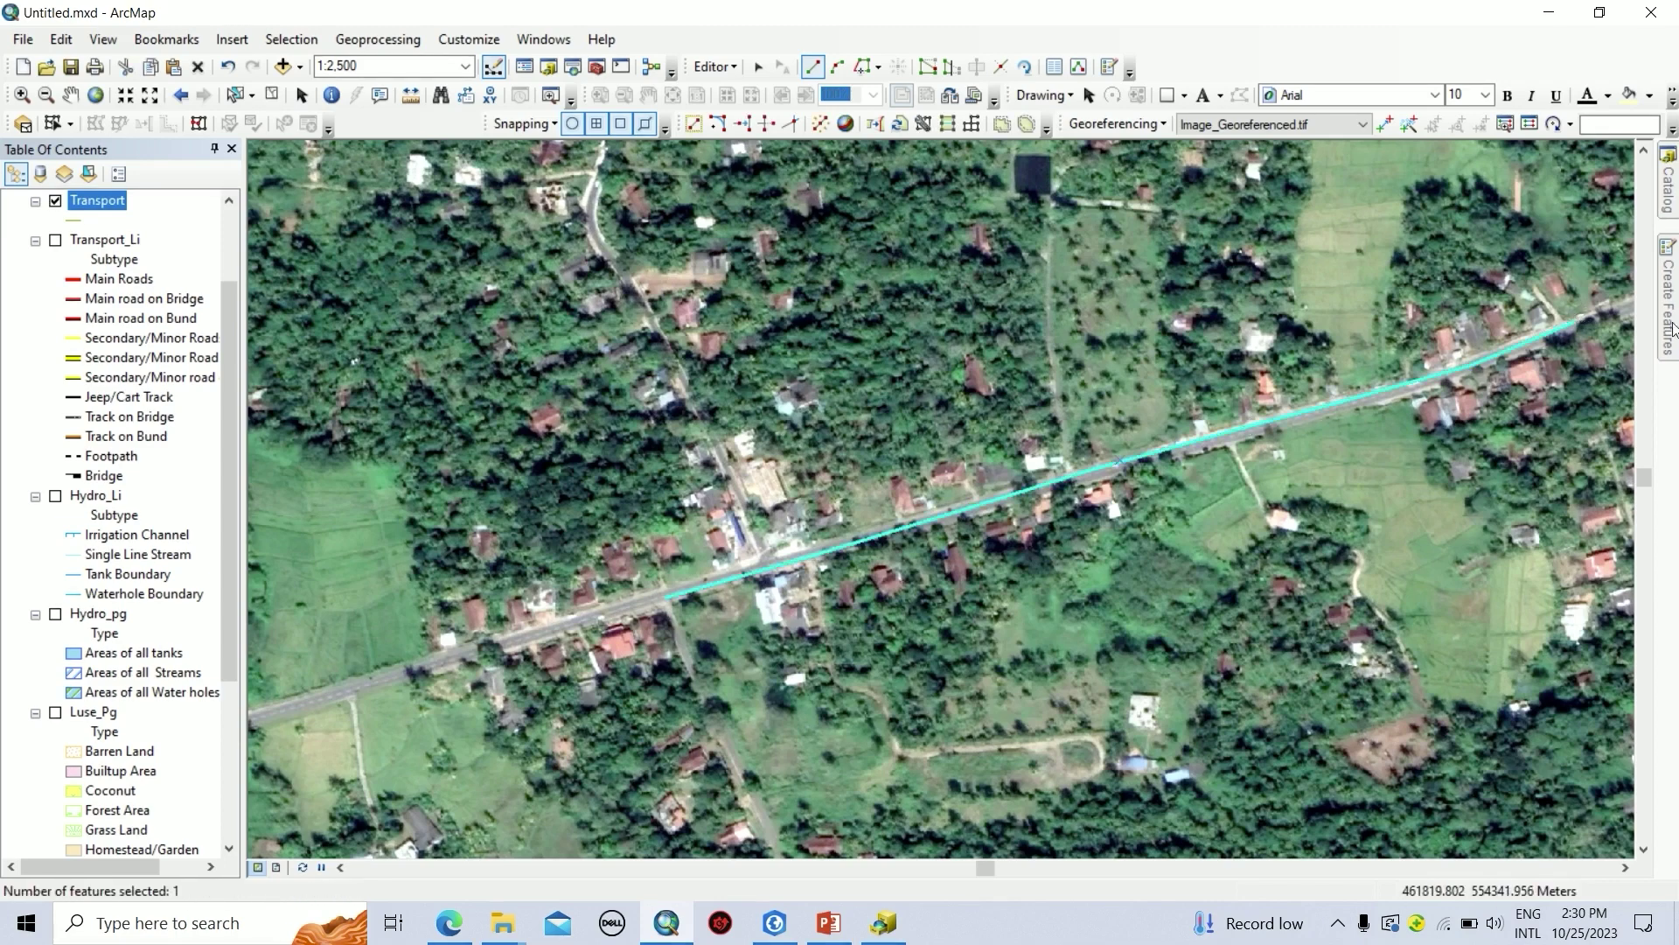
- Set the Type attribute of the new main road line to Main road
{"action": "left_click", "coordinate": [1056, 66]}
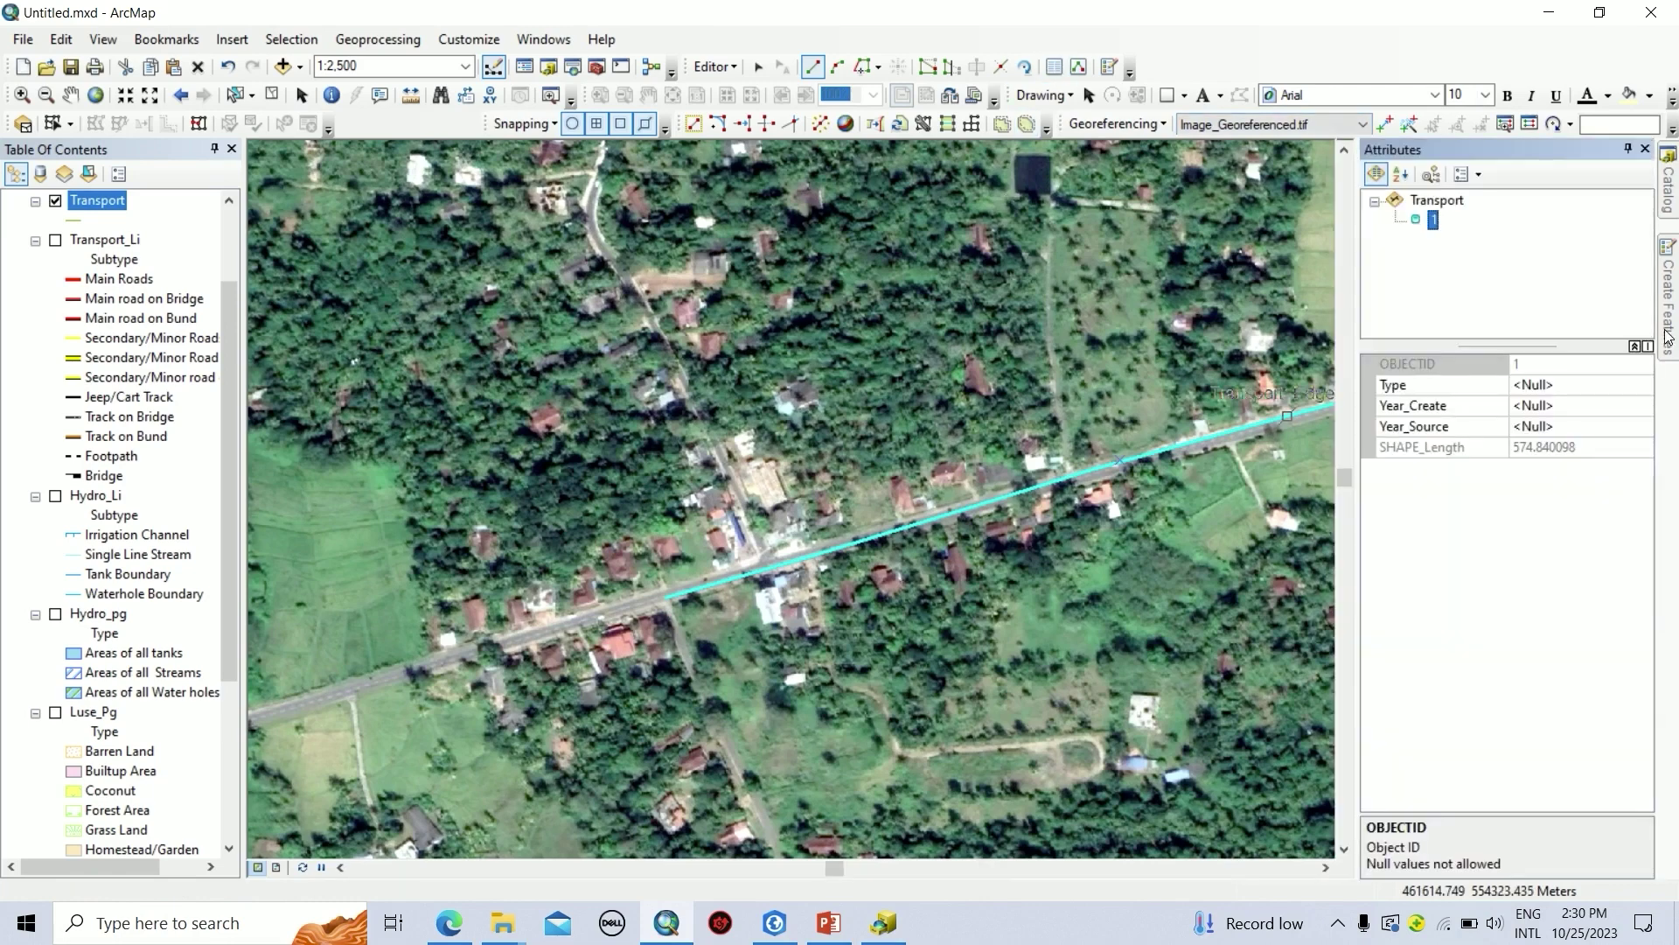
{"action": "left_click", "coordinate": [1570, 386]}
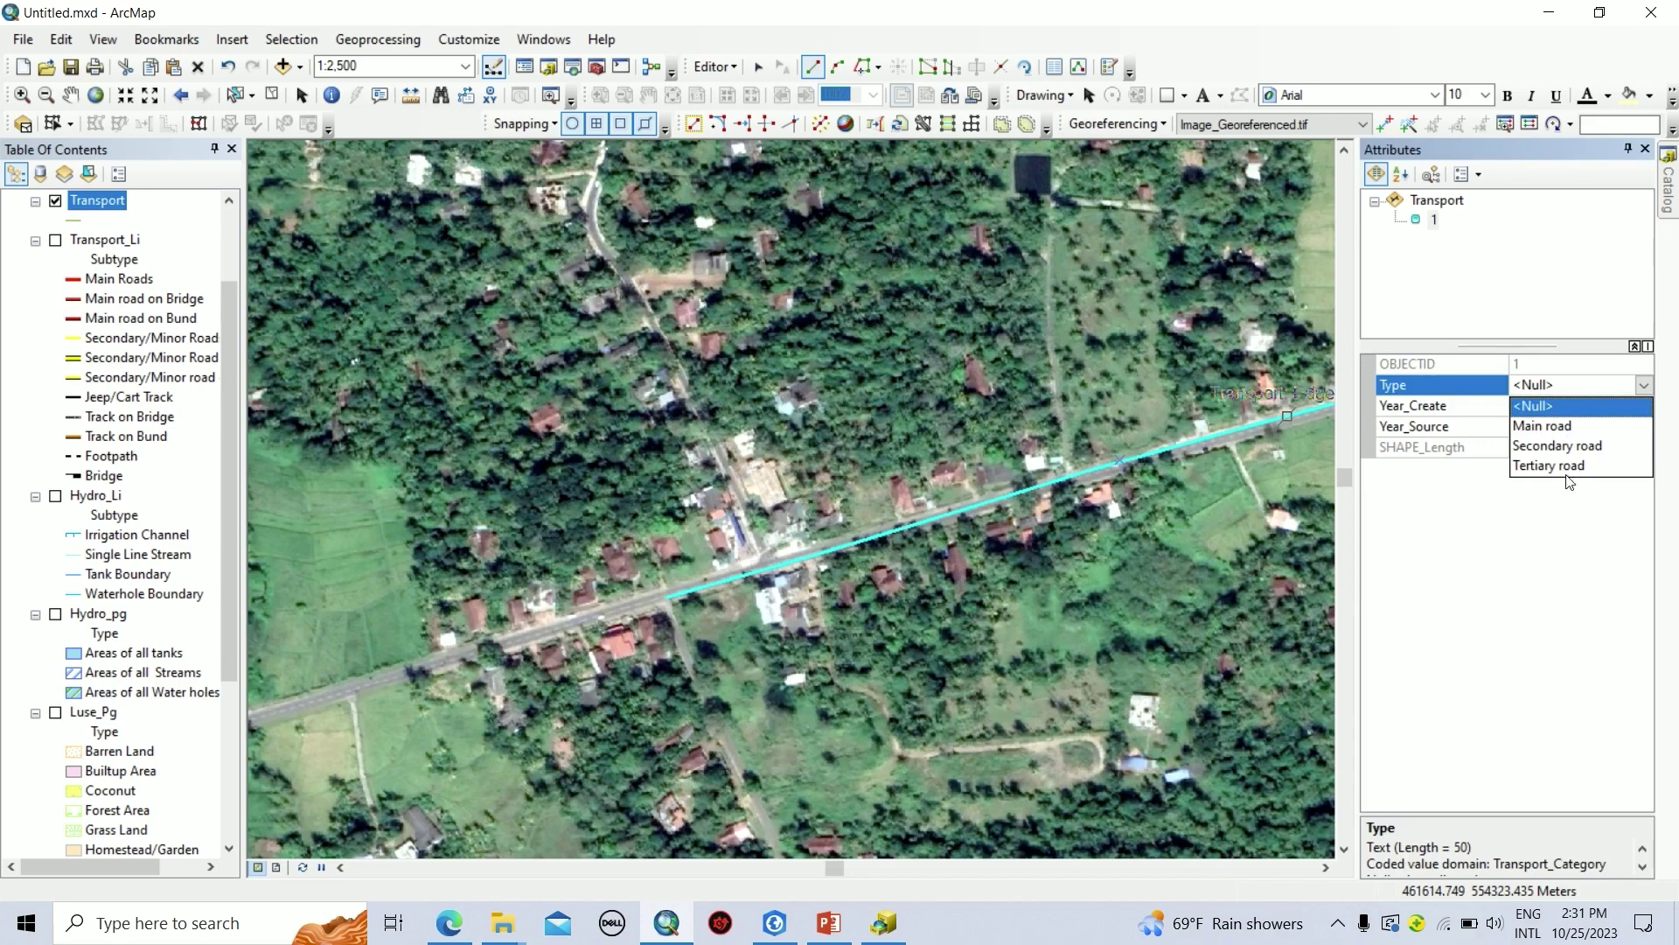
{"action": "left_click", "coordinate": [1555, 427]}
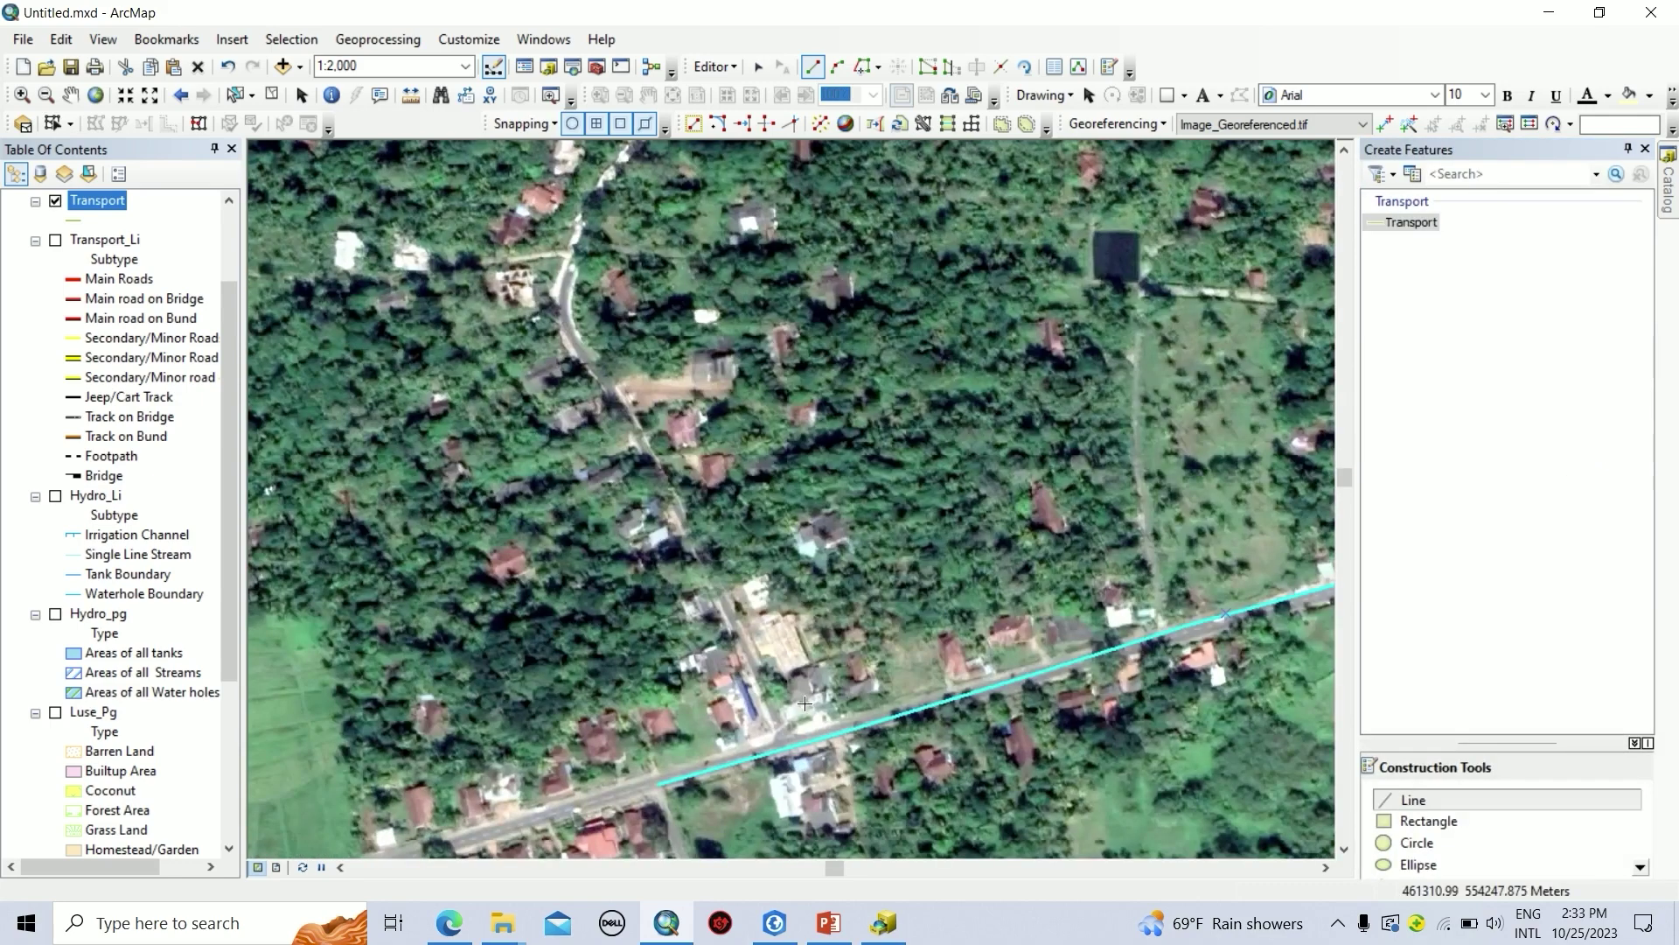
- Digitize a second Transport line about 158 m long from the main road northwest along the side road
{"action": "left_click", "coordinate": [1411, 222]}
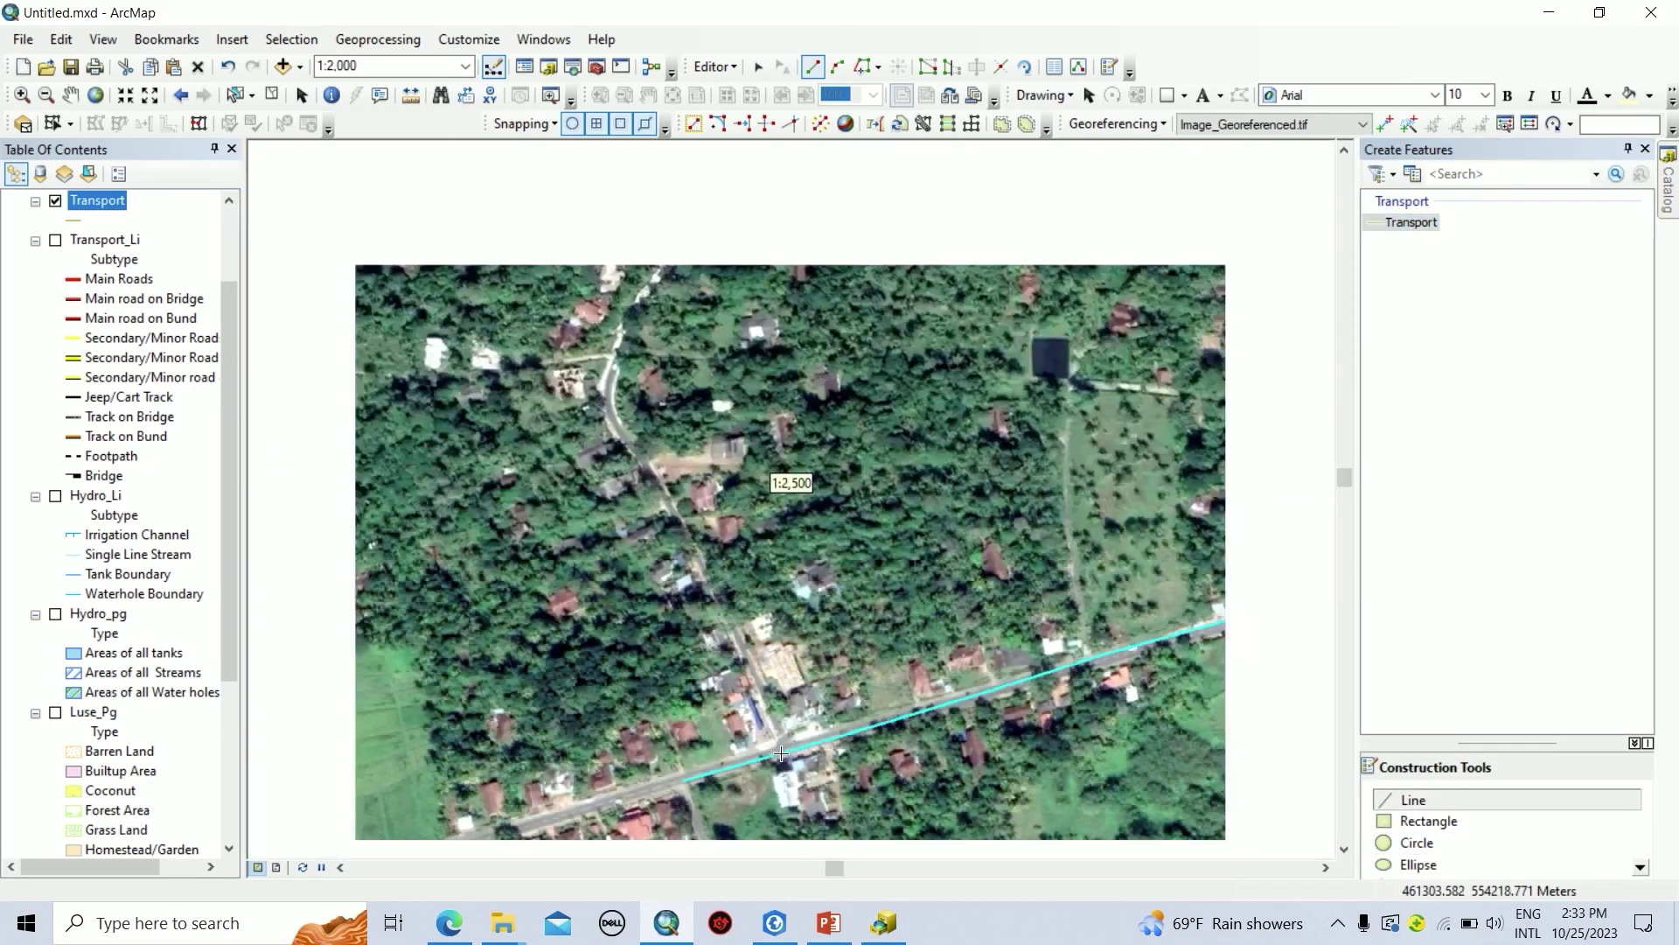
{"action": "scroll", "coordinate": [779, 751], "scroll_direction": "down", "scroll_amount": 1}
{"action": "left_click", "coordinate": [797, 746]}
{"action": "scroll", "coordinate": [796, 746], "scroll_direction": "down", "scroll_amount": 1}
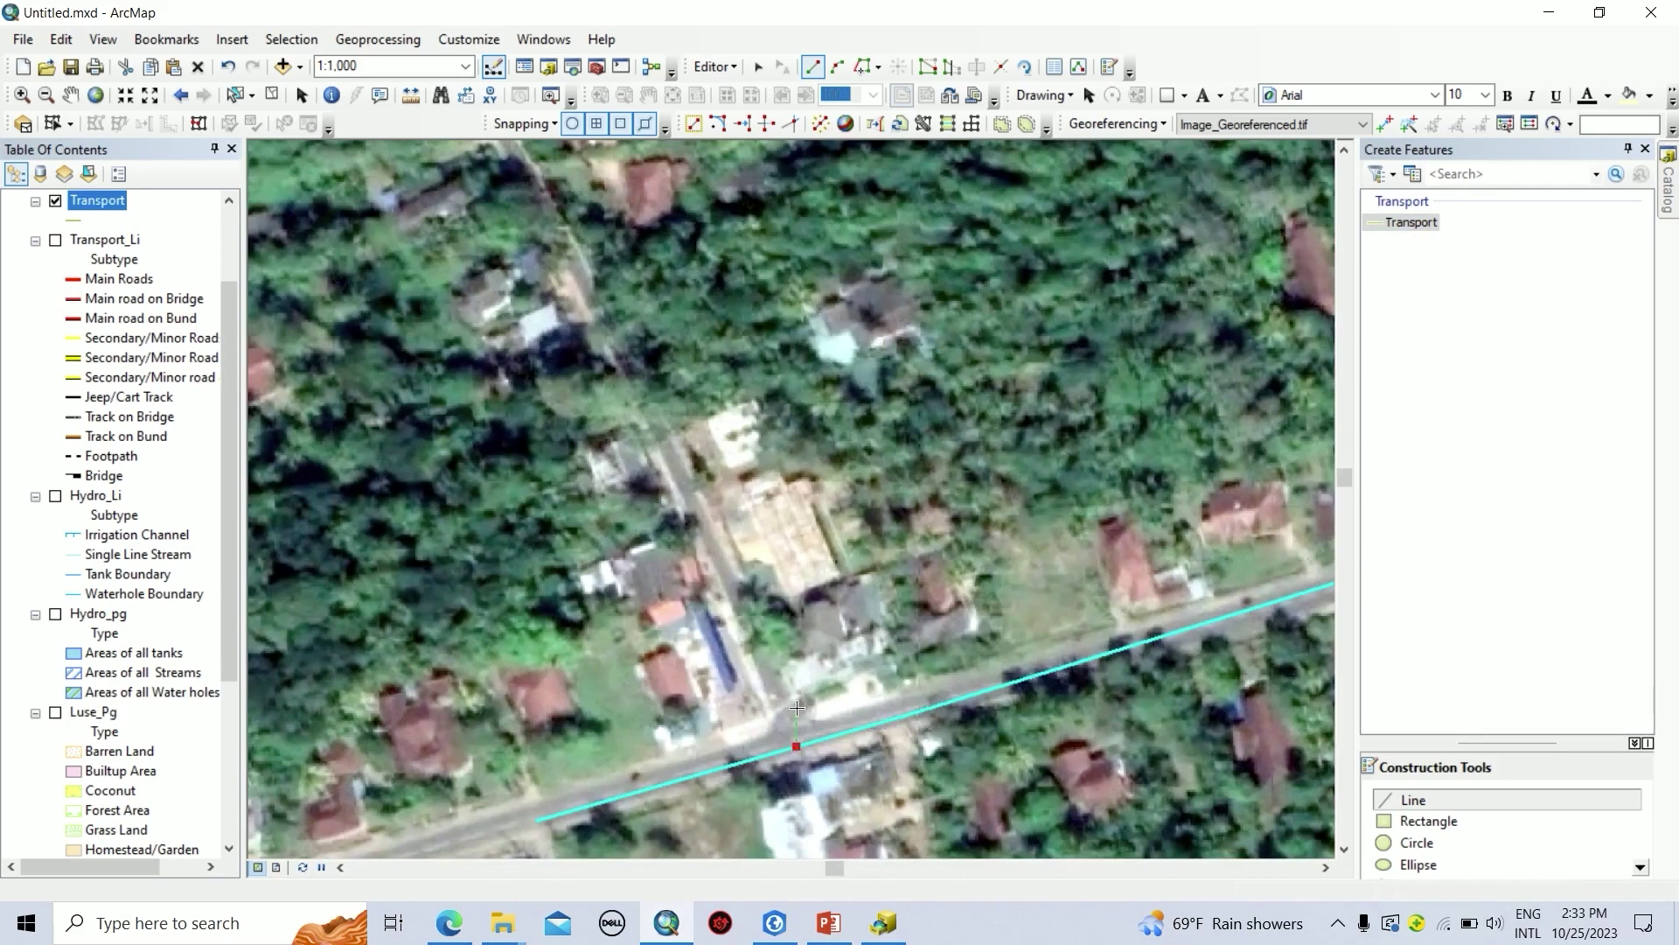
{"action": "left_click", "coordinate": [757, 637]}
{"action": "left_click", "coordinate": [643, 398]}
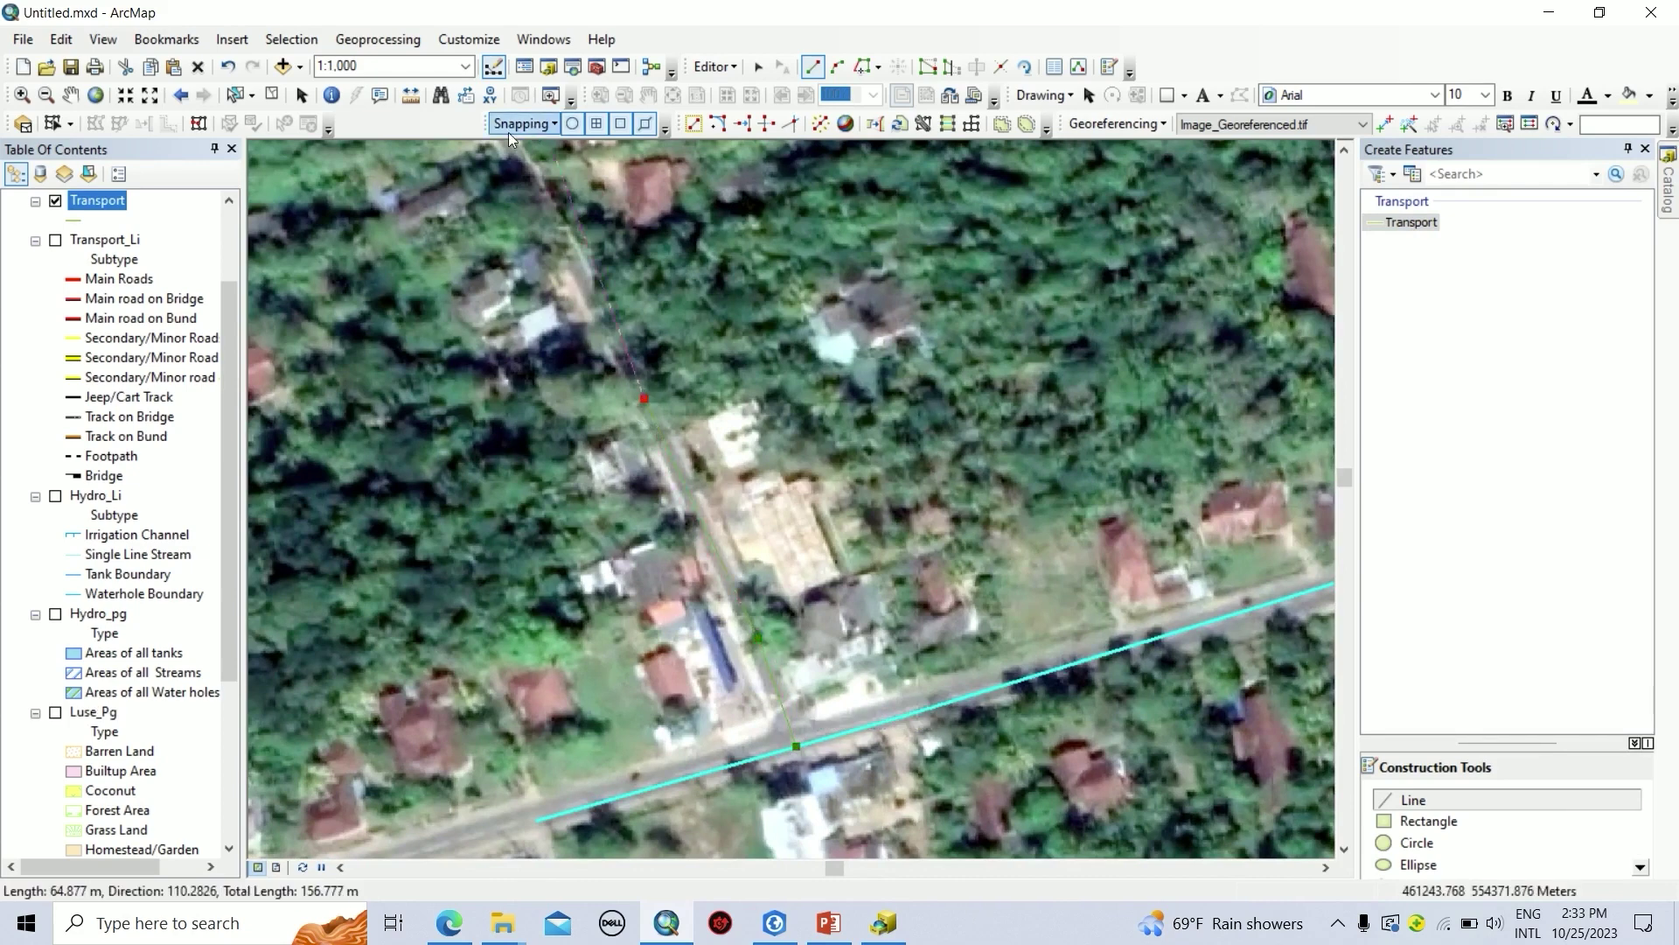
{"action": "double_click", "coordinate": [523, 155]}
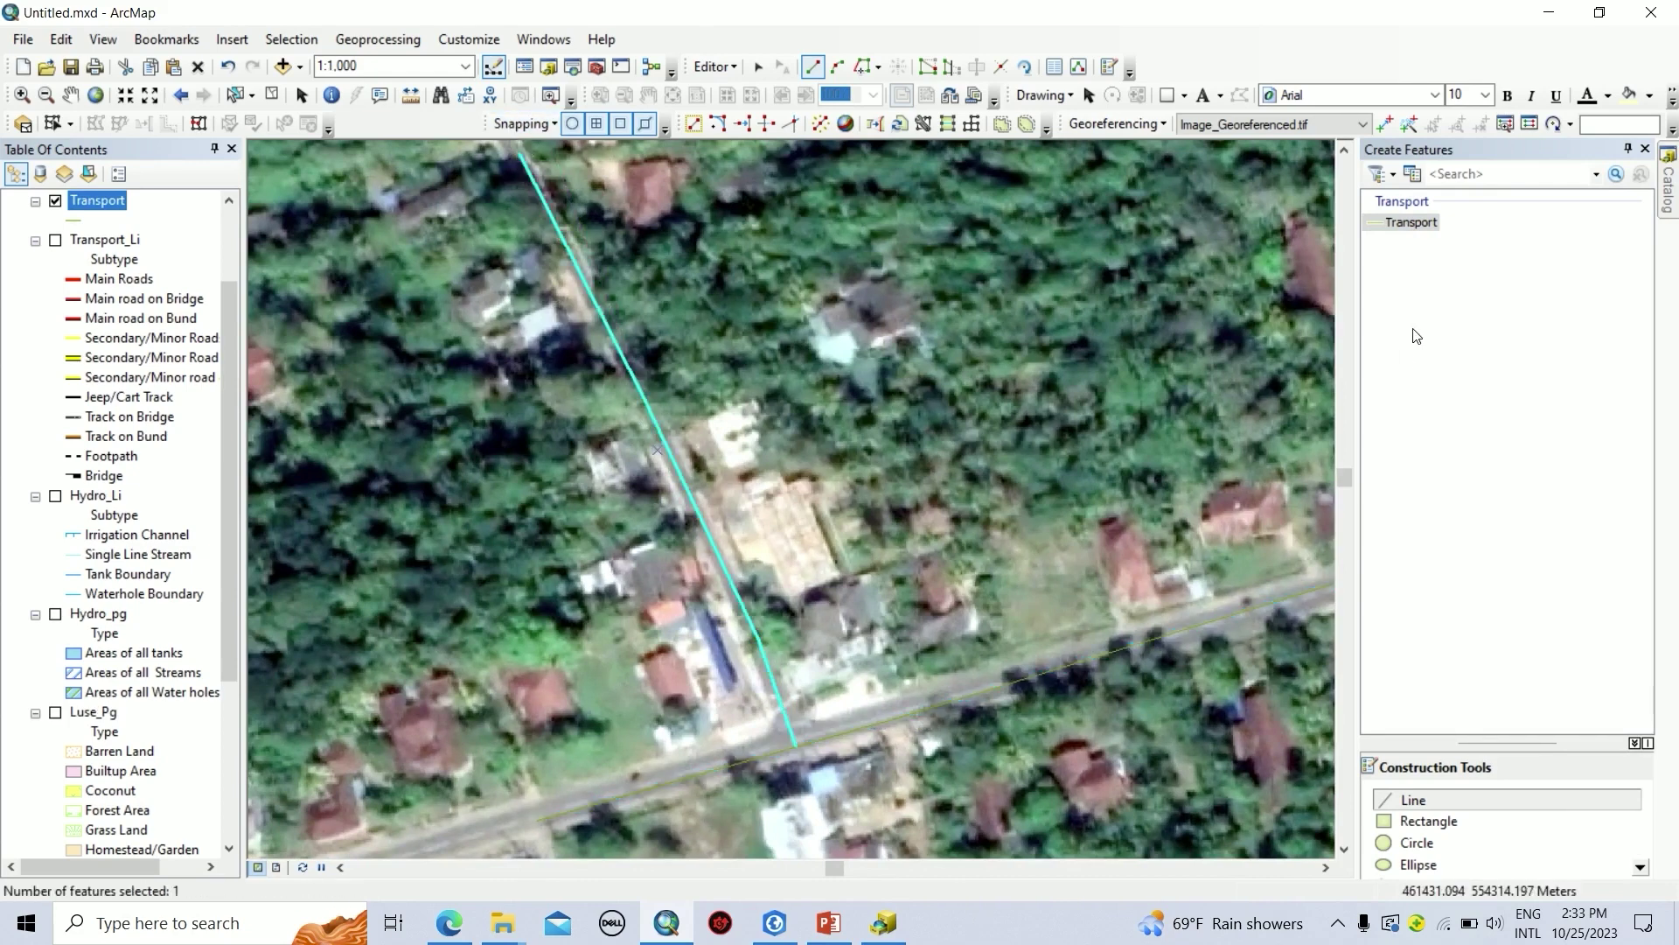
- Set the side road line's Type attribute to Secondary road and close the feature creation and attribute windows
{"action": "left_click", "coordinate": [1054, 67]}
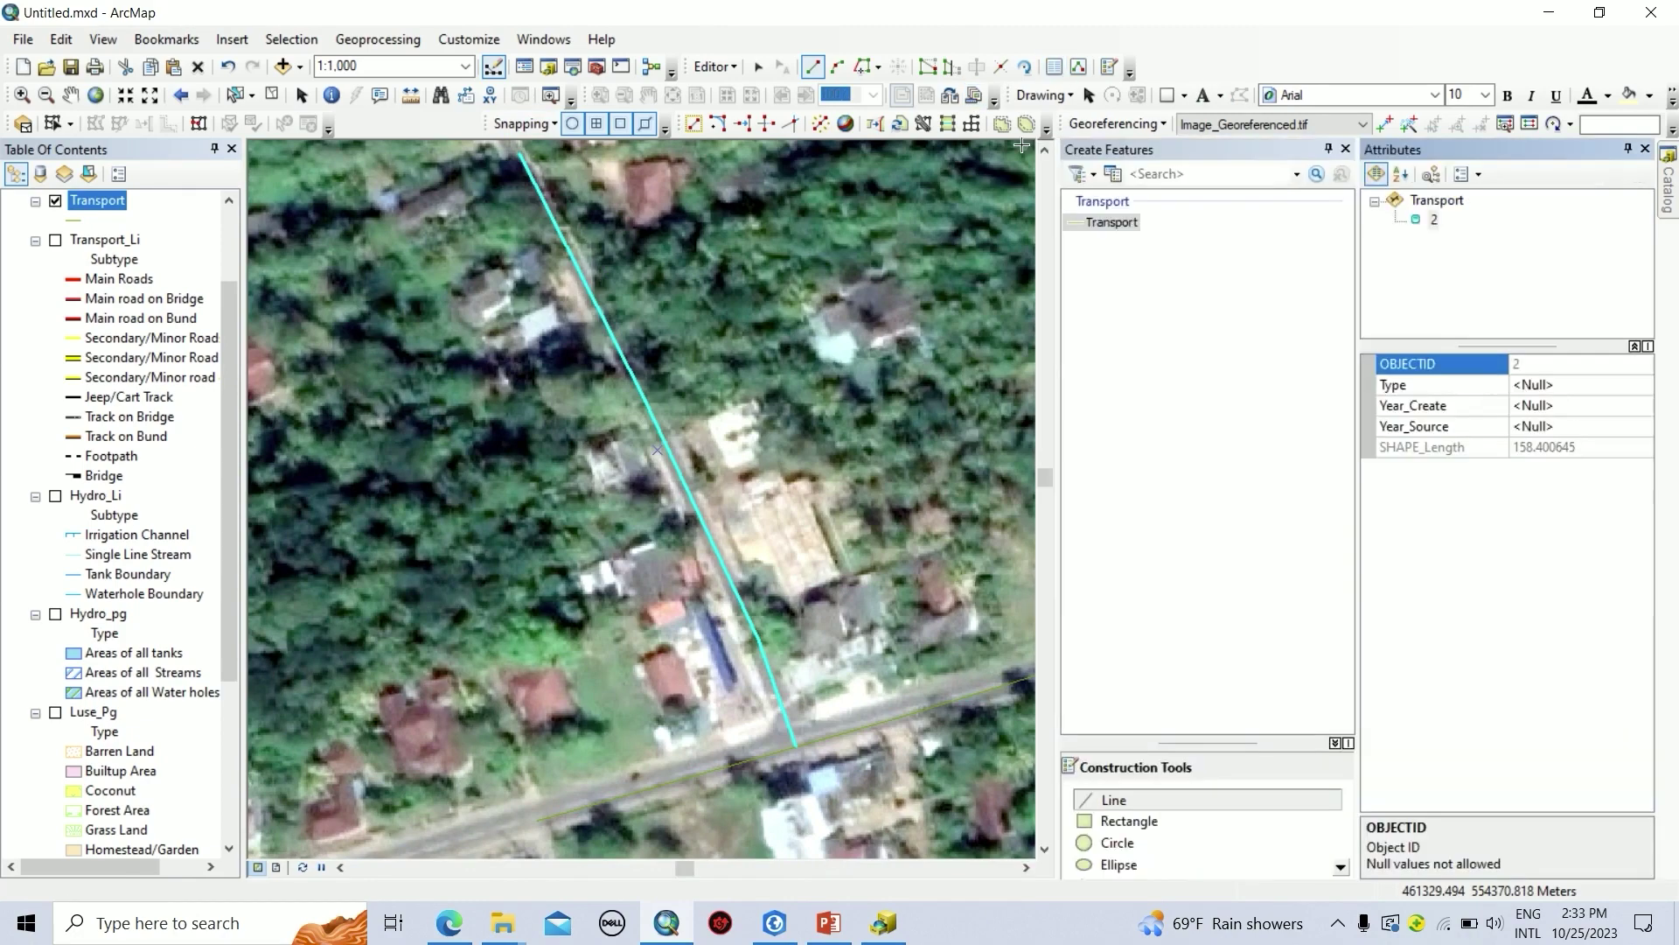
{"action": "left_click", "coordinate": [1574, 390]}
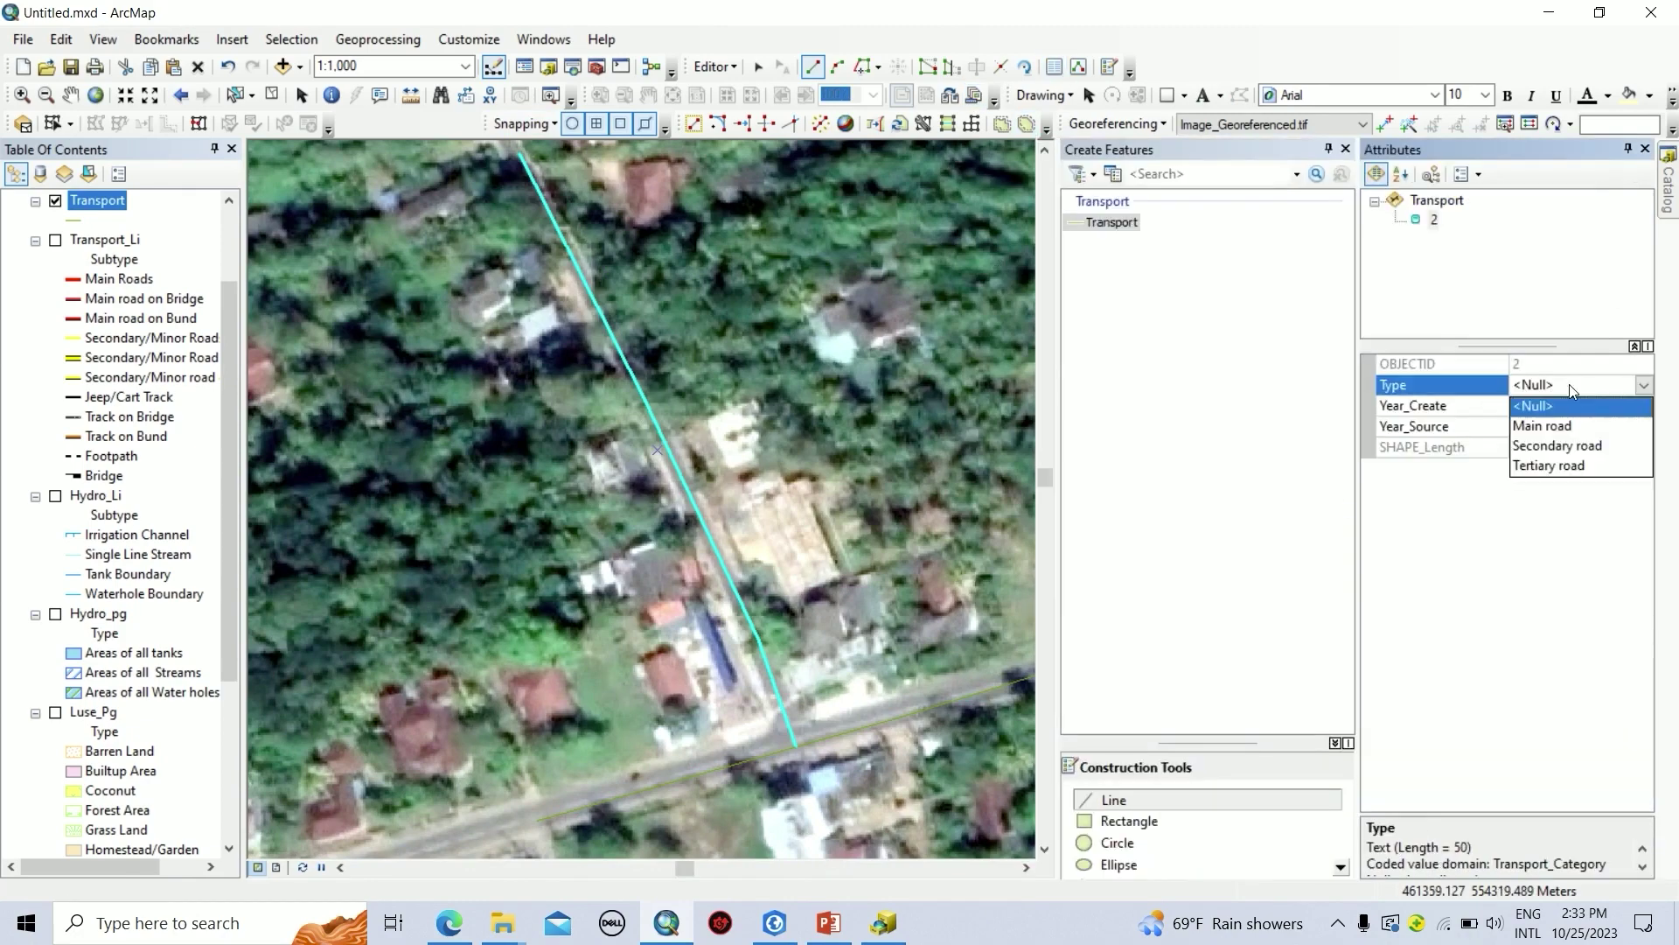
{"action": "left_click", "coordinate": [1553, 448]}
{"action": "left_click", "coordinate": [1345, 149]}
{"action": "left_click", "coordinate": [1645, 149]}
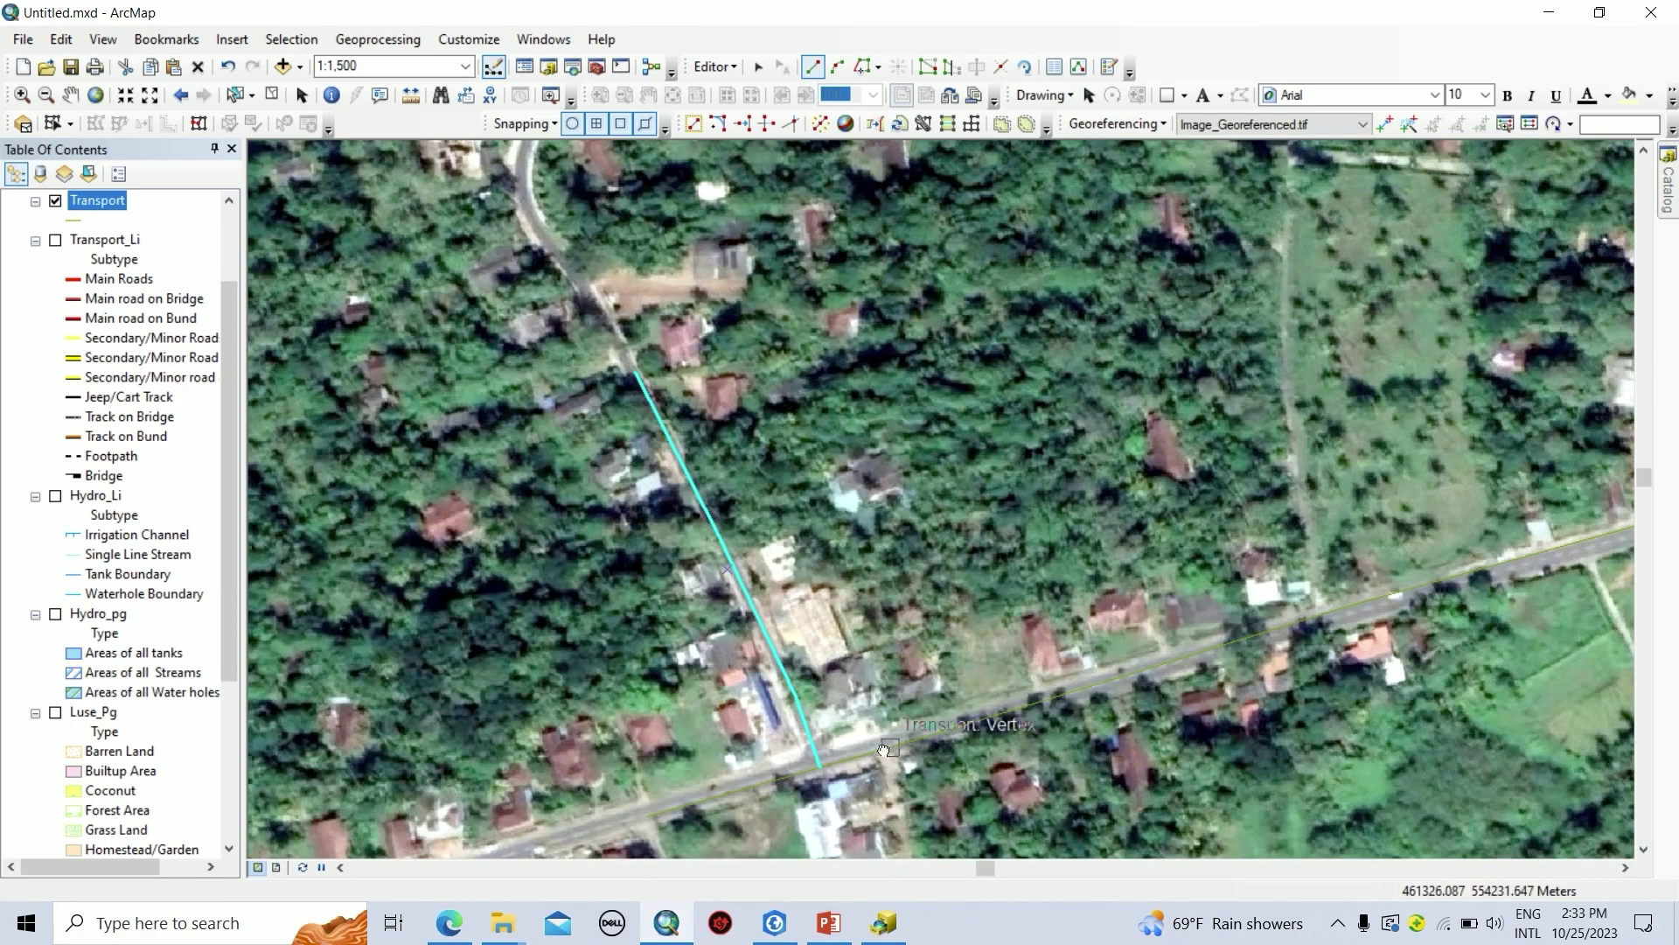
{"action": "key", "text": "Down"}
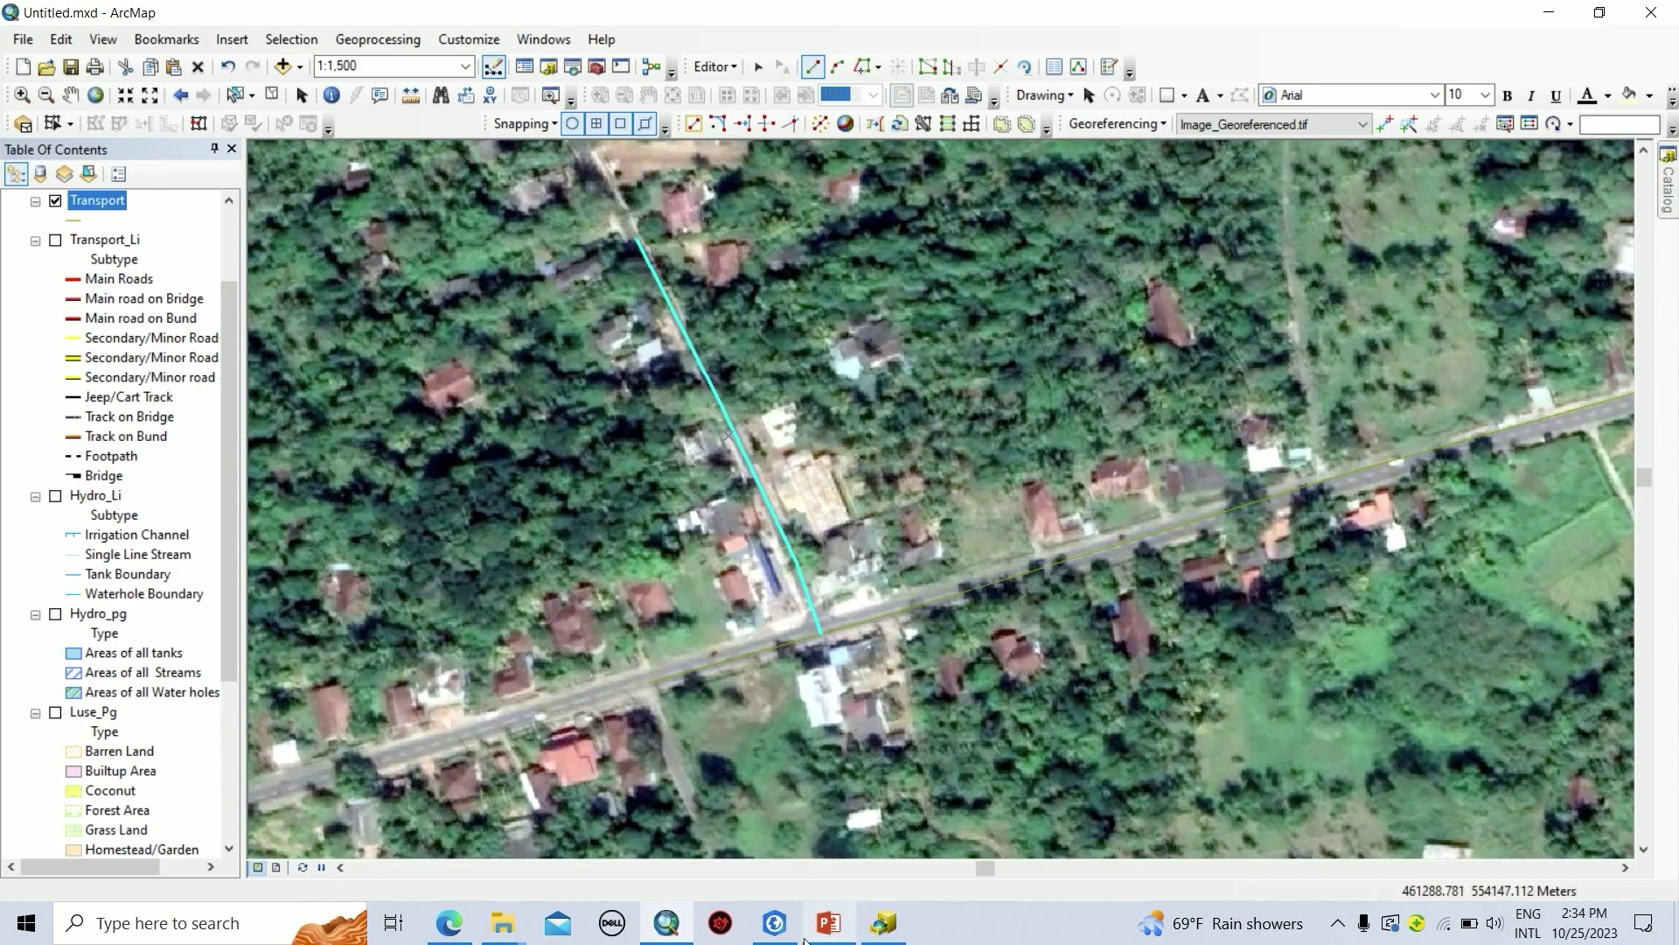
- Switch to PowerPoint, advance to the following slide and start the slide show from it
{"action": "mouse_move", "coordinate": [830, 923]}
{"action": "left_click", "coordinate": [833, 875]}
{"action": "key", "text": "Down"}
{"action": "key", "text": "shift+F5"}
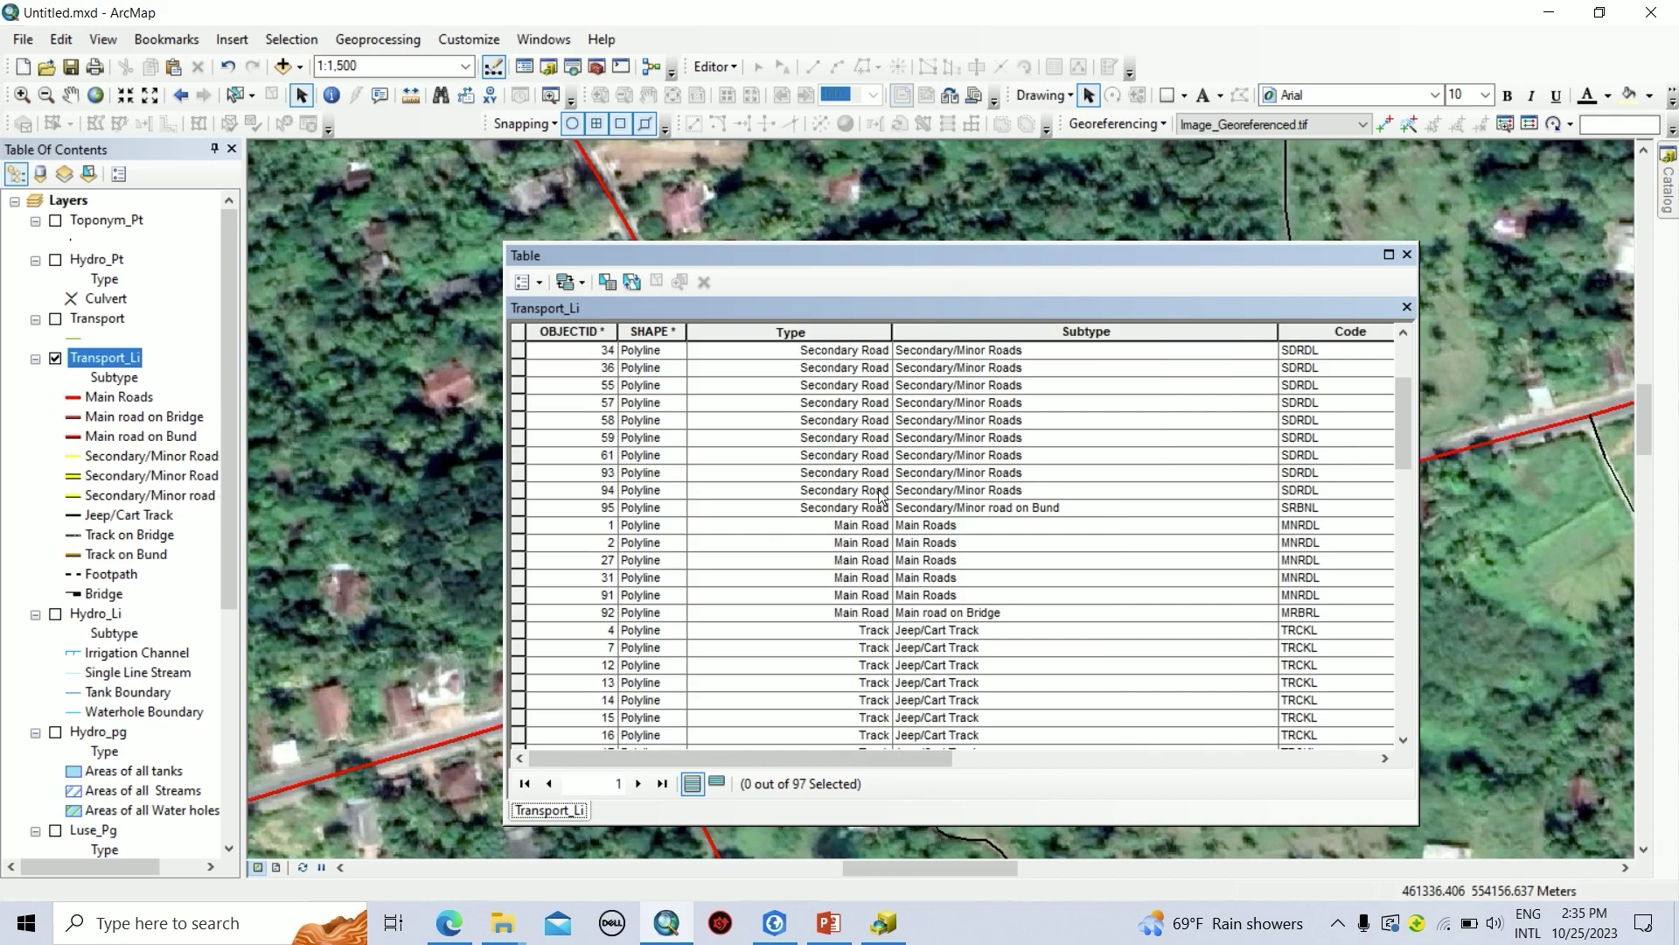
- Examine the Type and Subtype choices offered for the main road record with OBJECTID 1 in the Transport_Li attribute table
{"action": "left_click", "coordinate": [880, 495]}
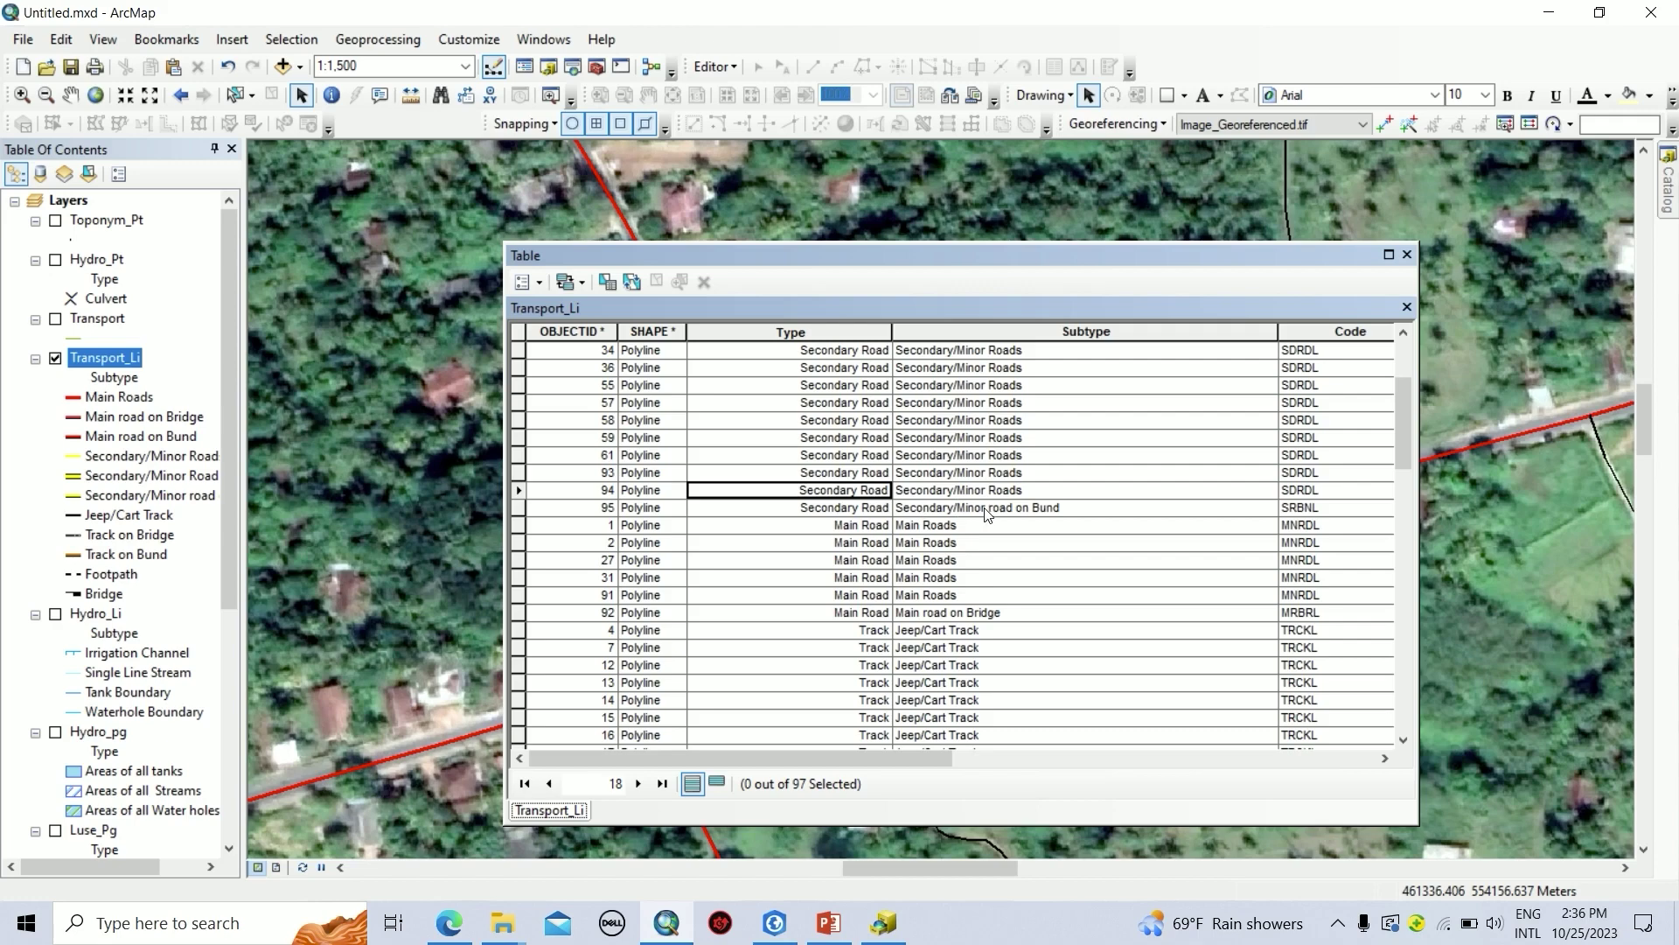
{"action": "left_click", "coordinate": [879, 420]}
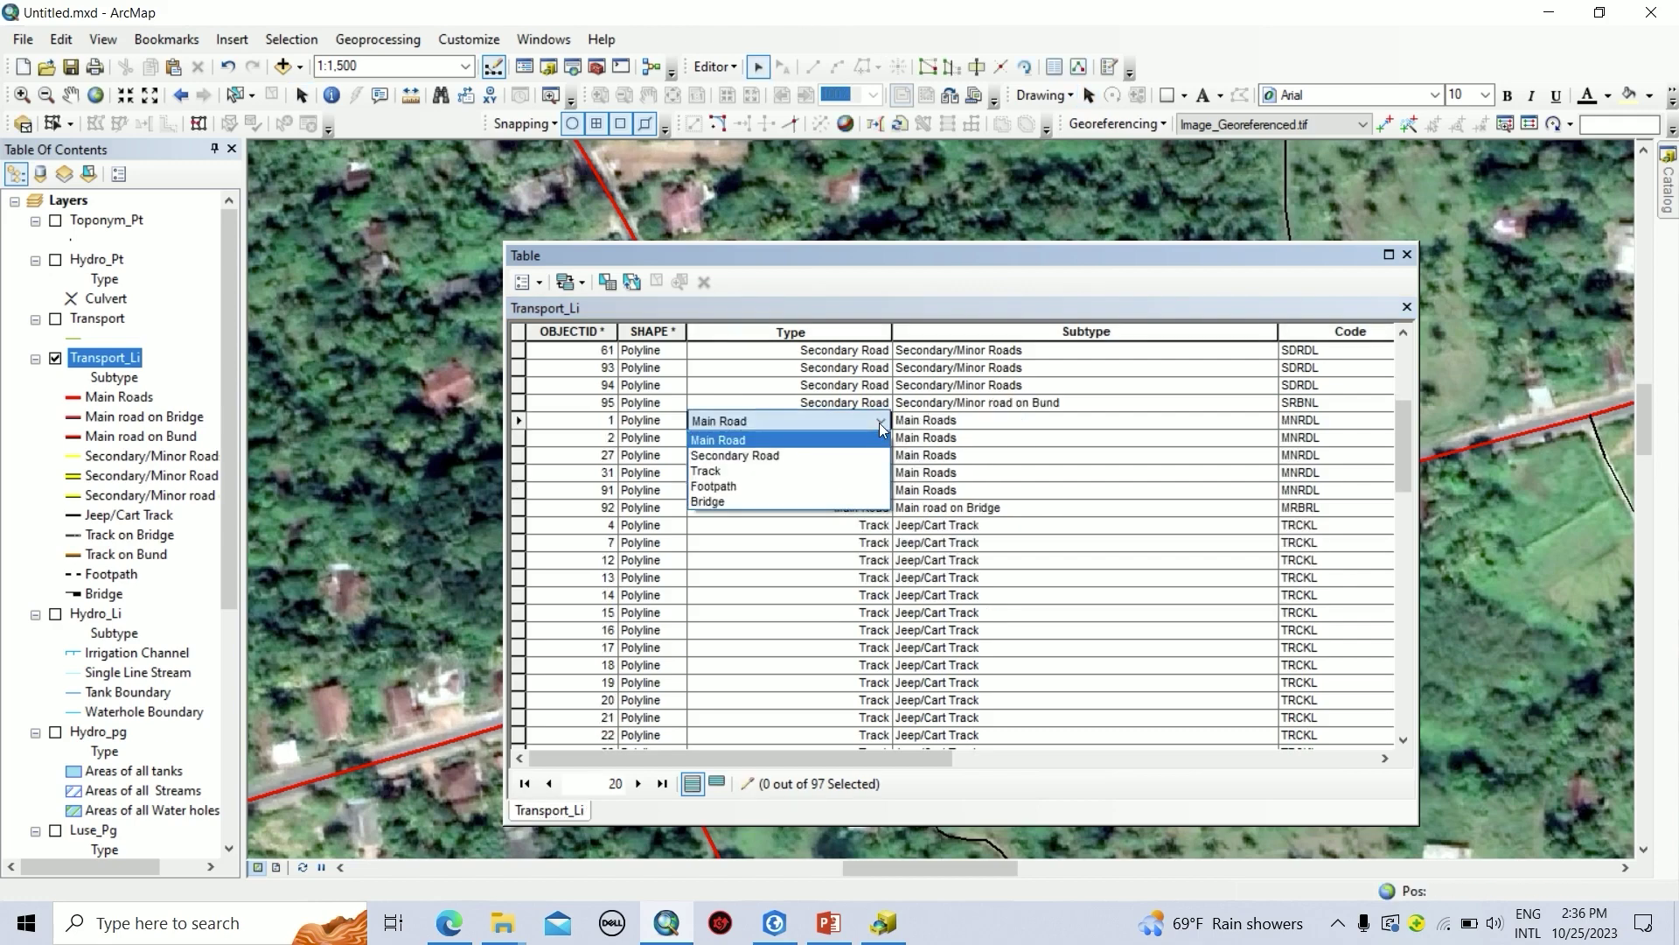
{"action": "left_click", "coordinate": [795, 439]}
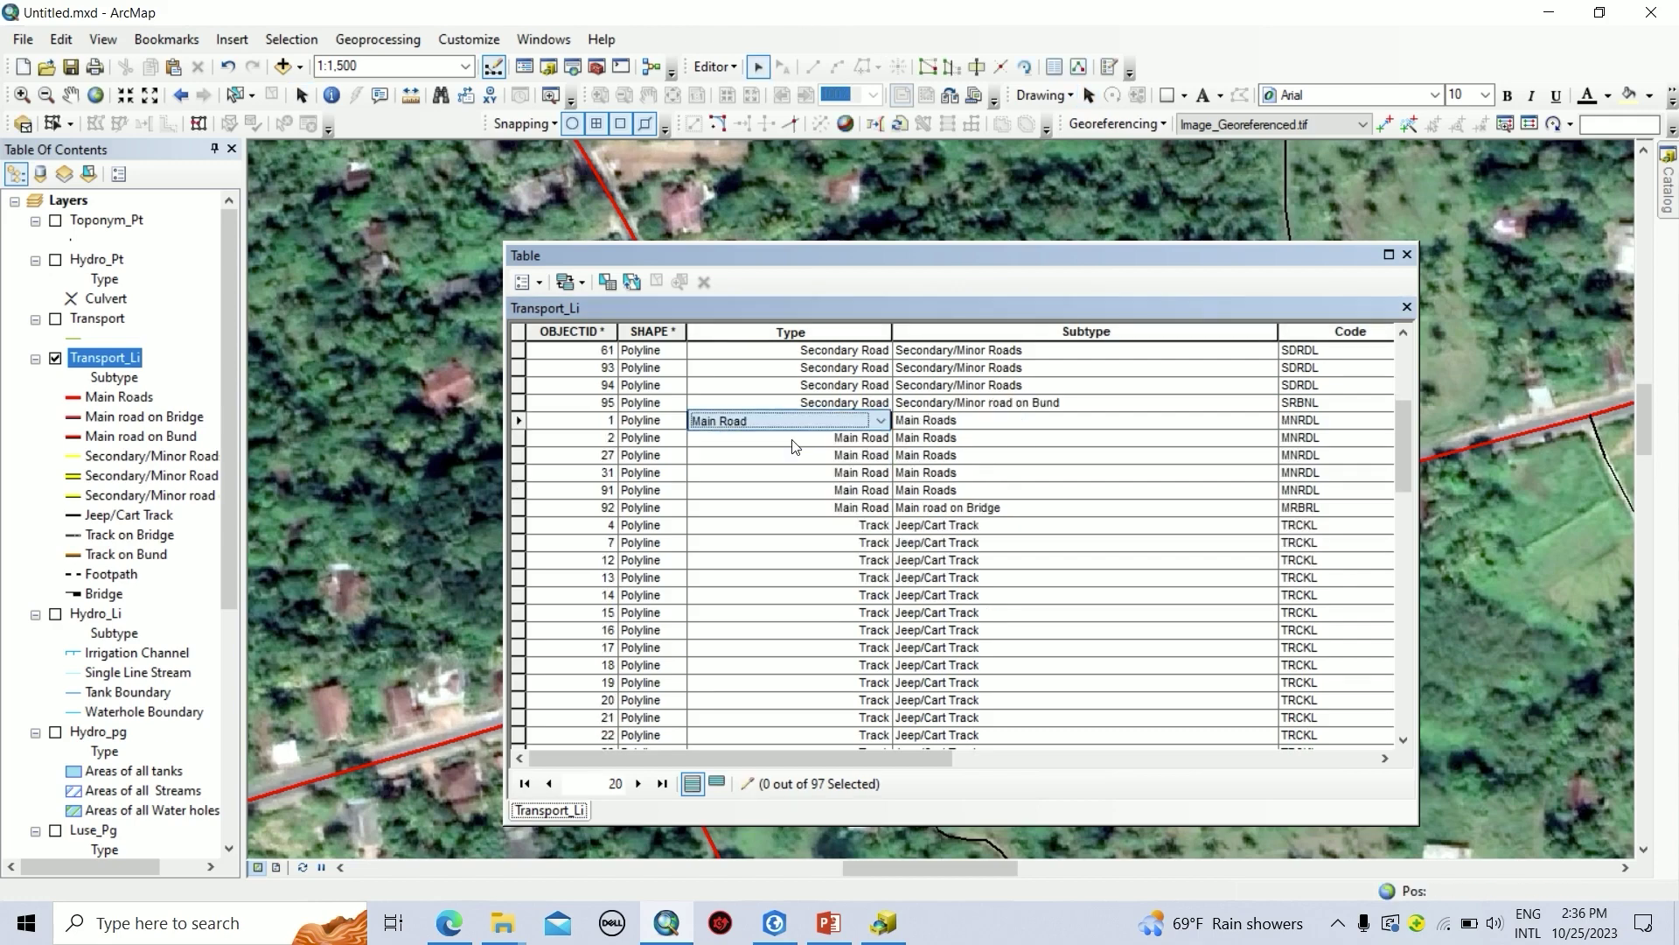
{"action": "left_click", "coordinate": [936, 426]}
{"action": "left_click", "coordinate": [935, 426]}
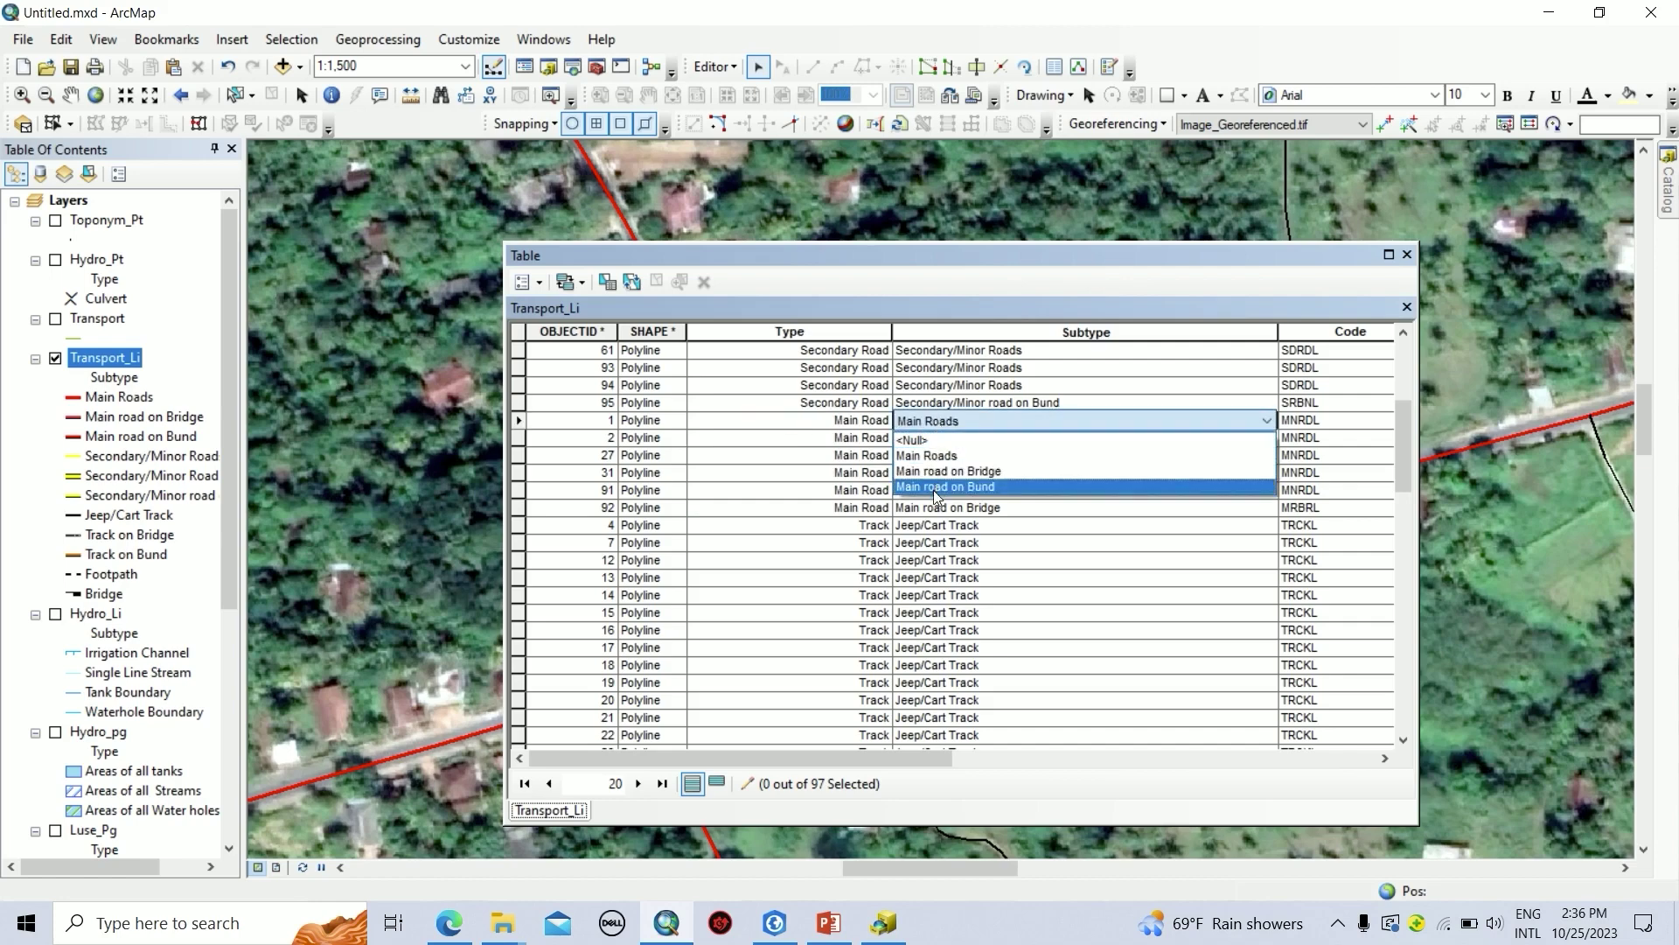
{"action": "left_click", "coordinate": [879, 427]}
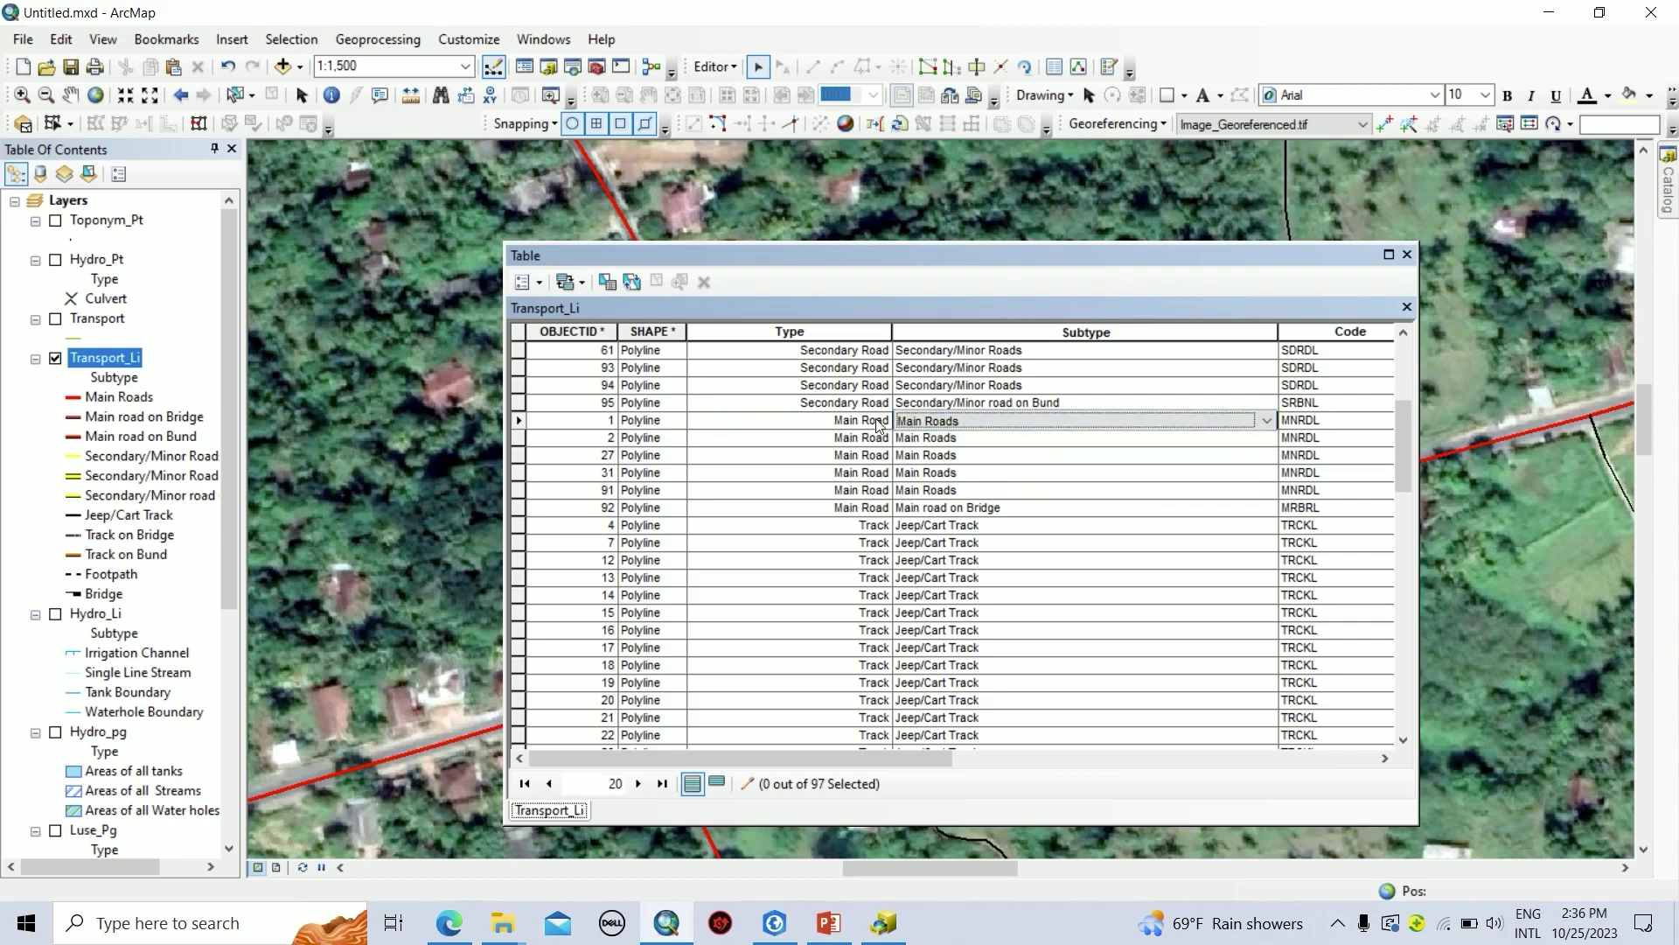
{"action": "left_click", "coordinate": [1006, 427]}
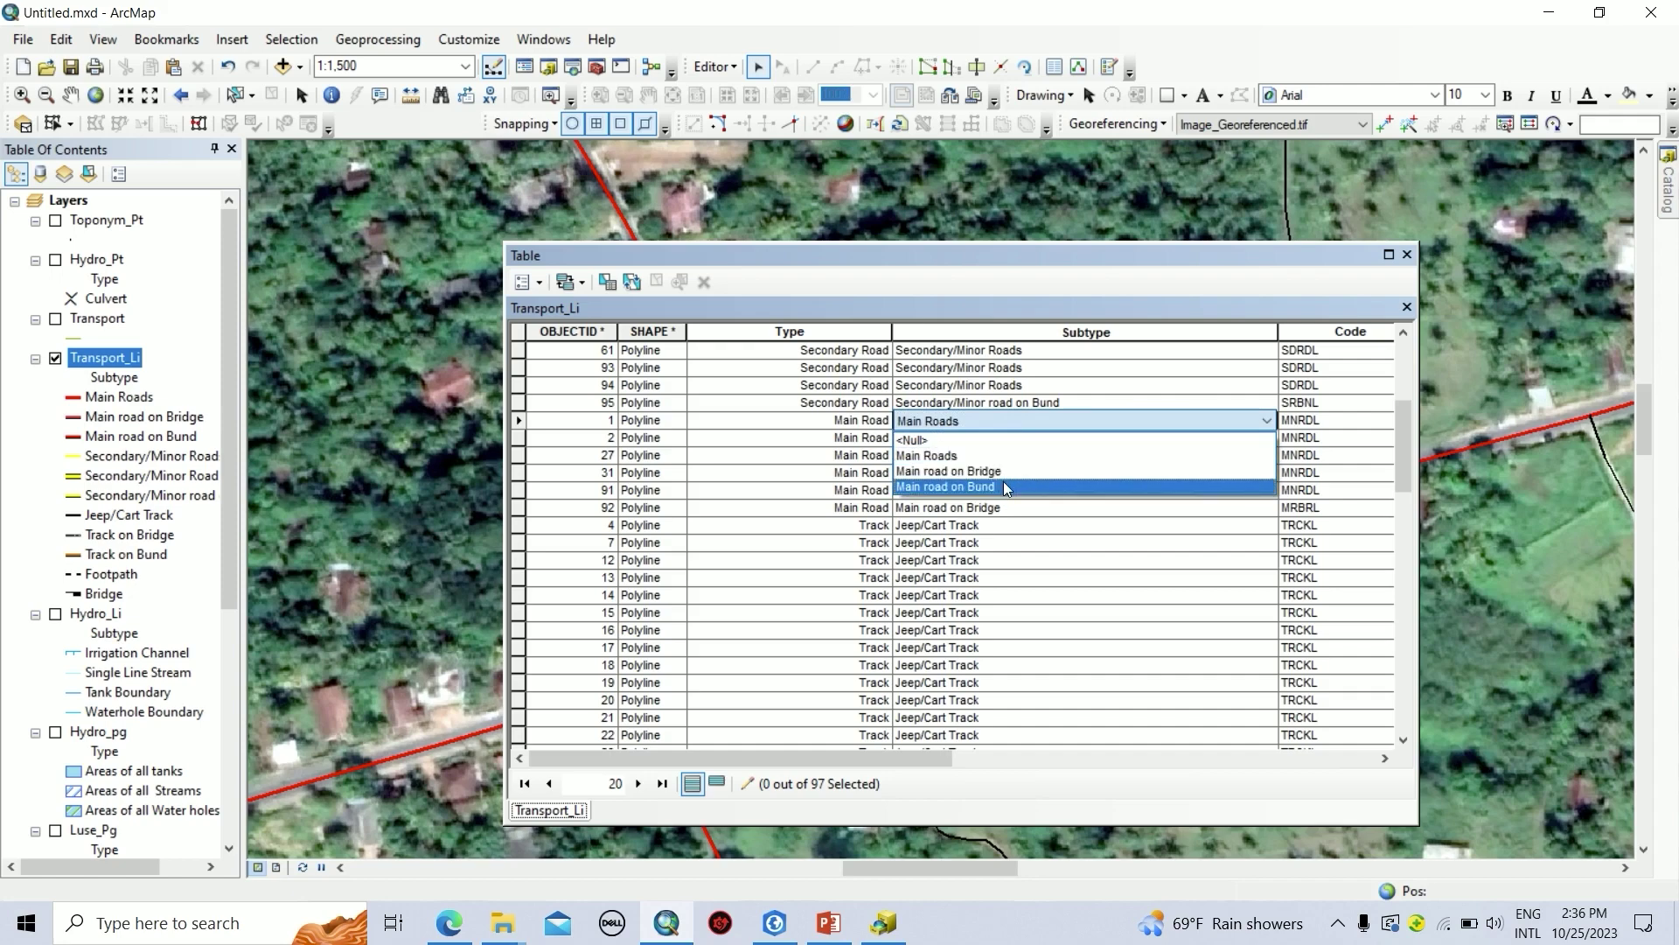
{"action": "left_click", "coordinate": [1098, 415]}
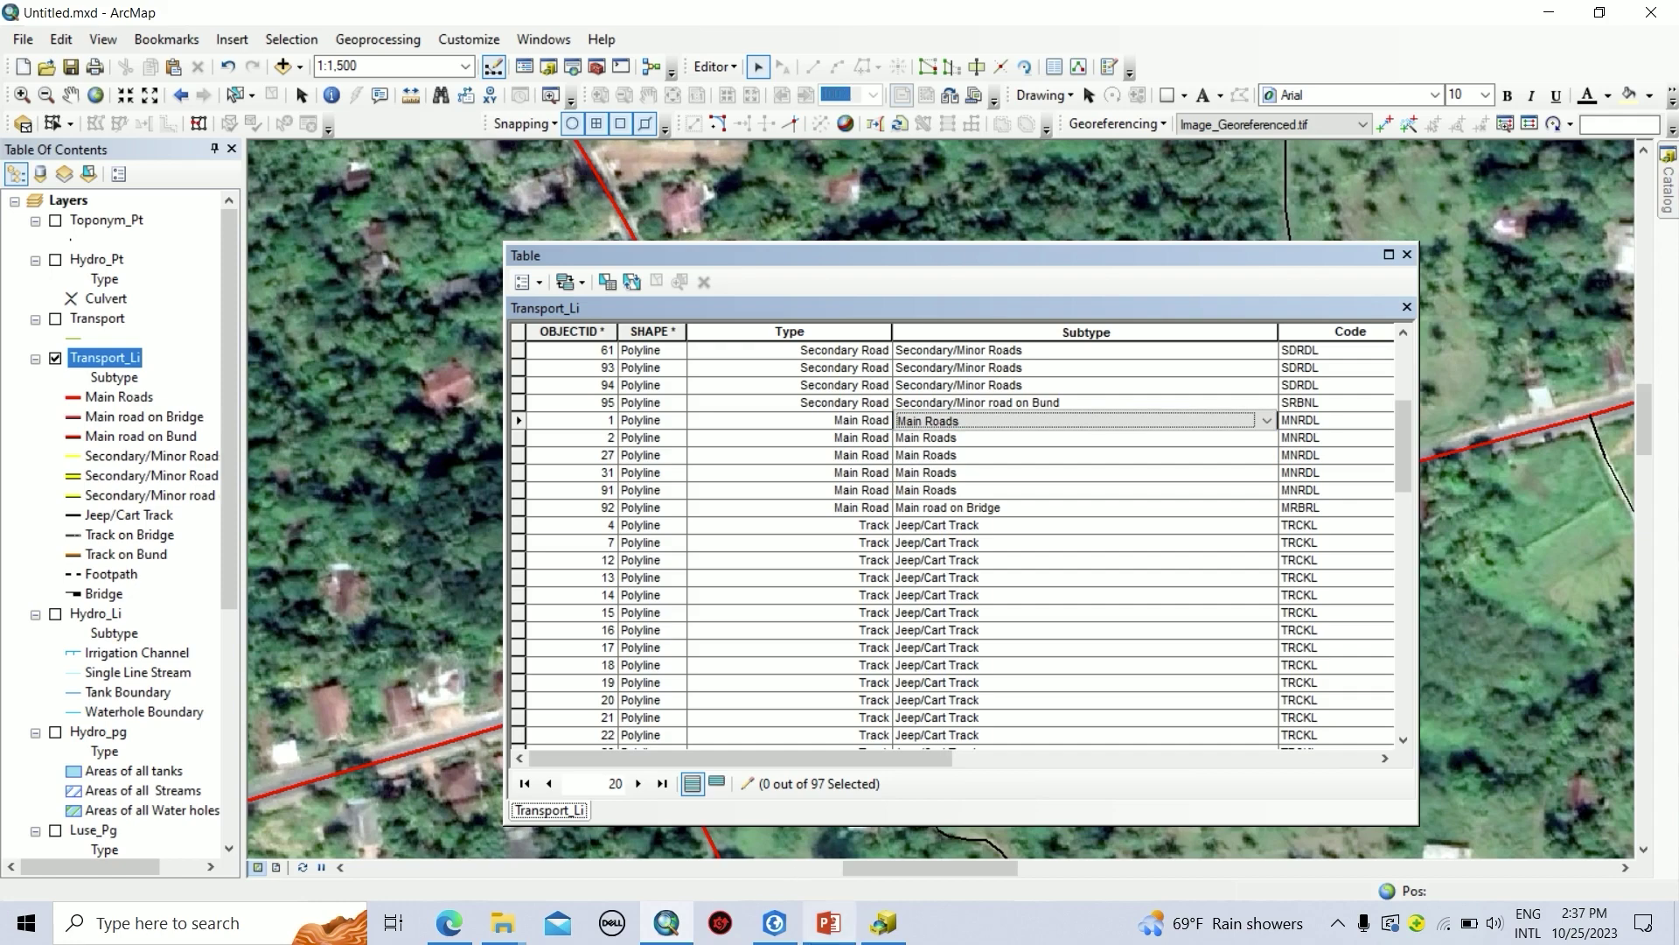
- Switch to ArcCatalog and set up a new polygon feature class in Feature_Dataset with the name and alias Landuse
{"action": "left_click", "coordinate": [883, 923]}
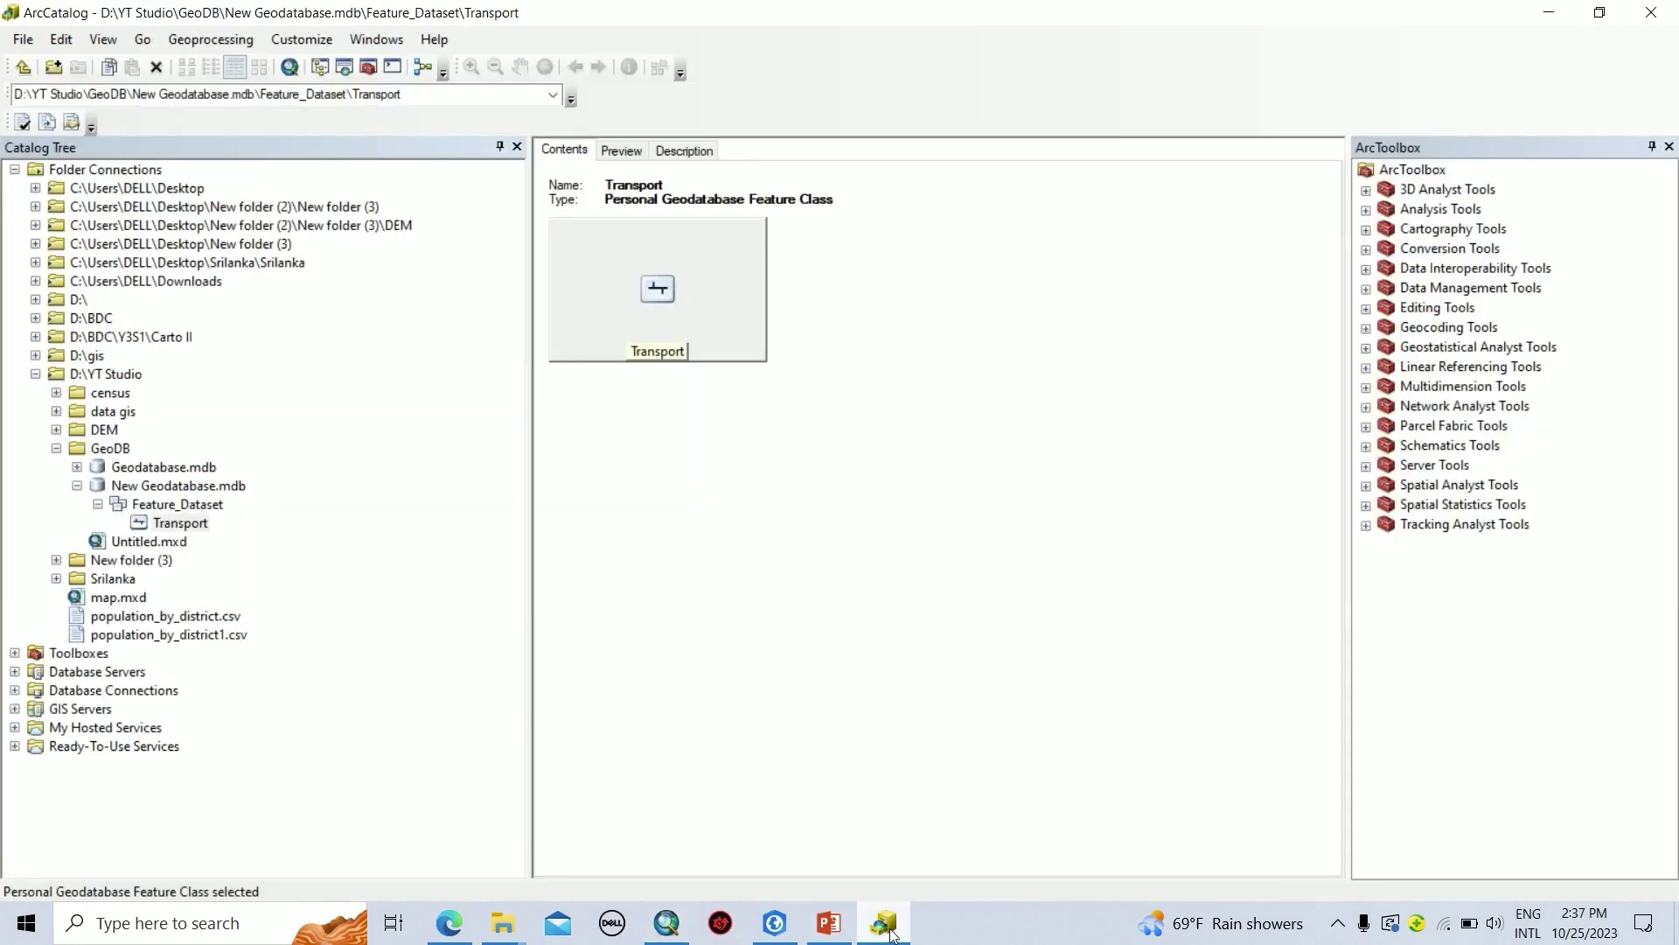
{"action": "right_click", "coordinate": [160, 507]}
{"action": "left_click", "coordinate": [208, 510]}
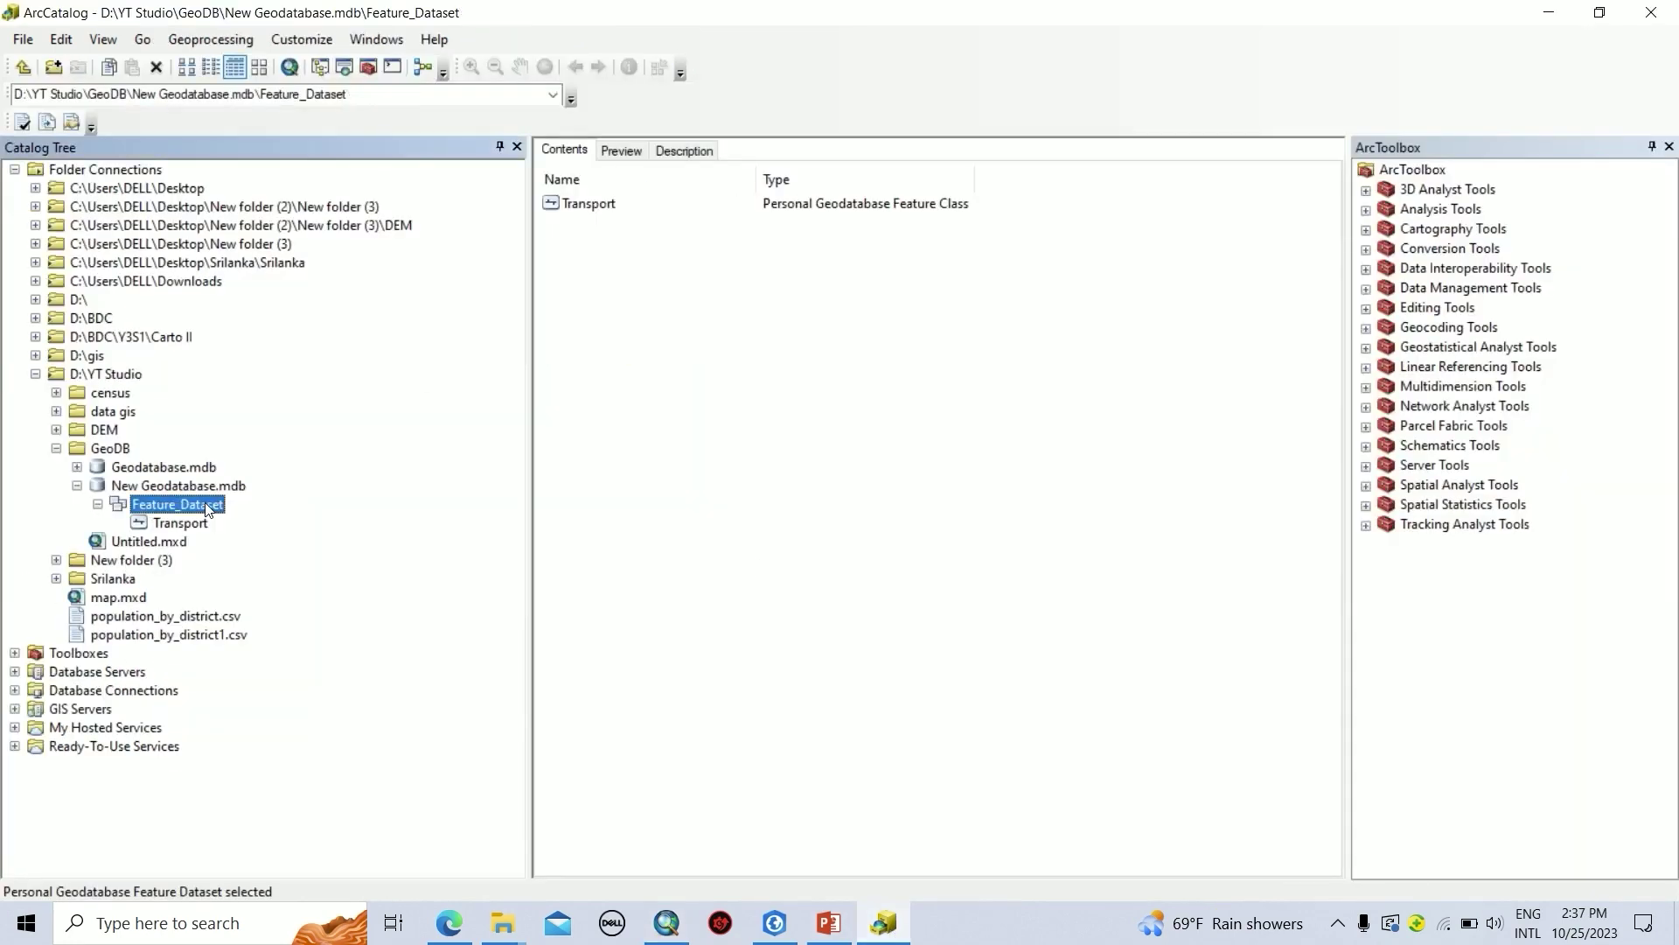
{"action": "right_click", "coordinate": [208, 510]}
{"action": "mouse_move", "coordinate": [313, 668]}
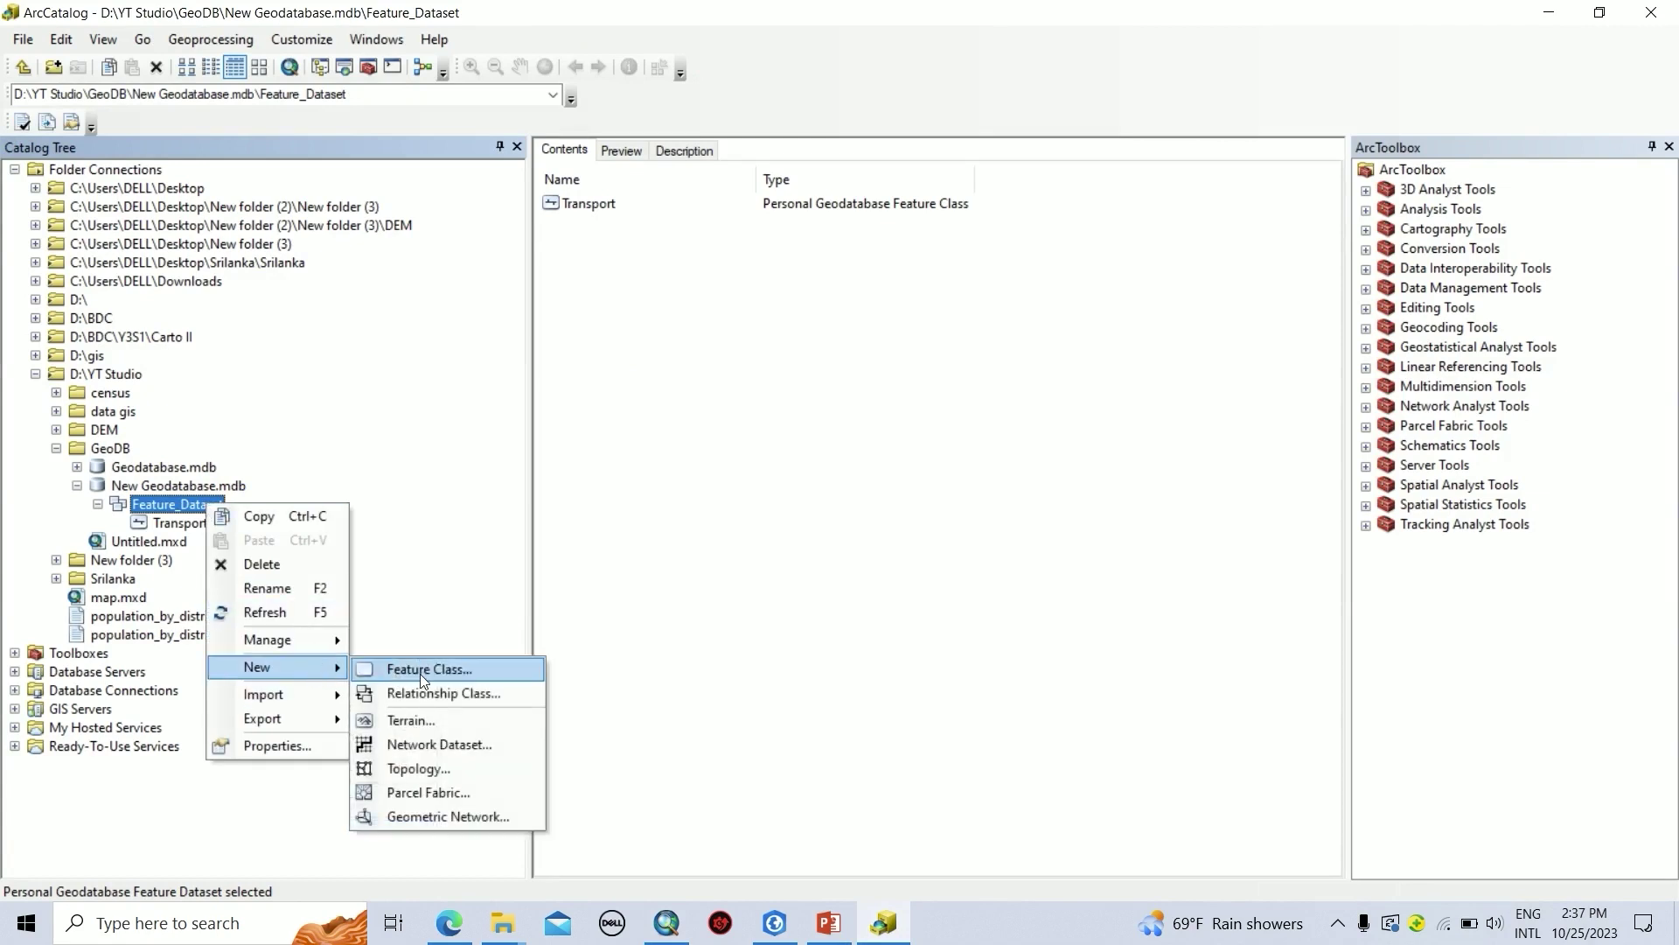
{"action": "left_click", "coordinate": [428, 669]}
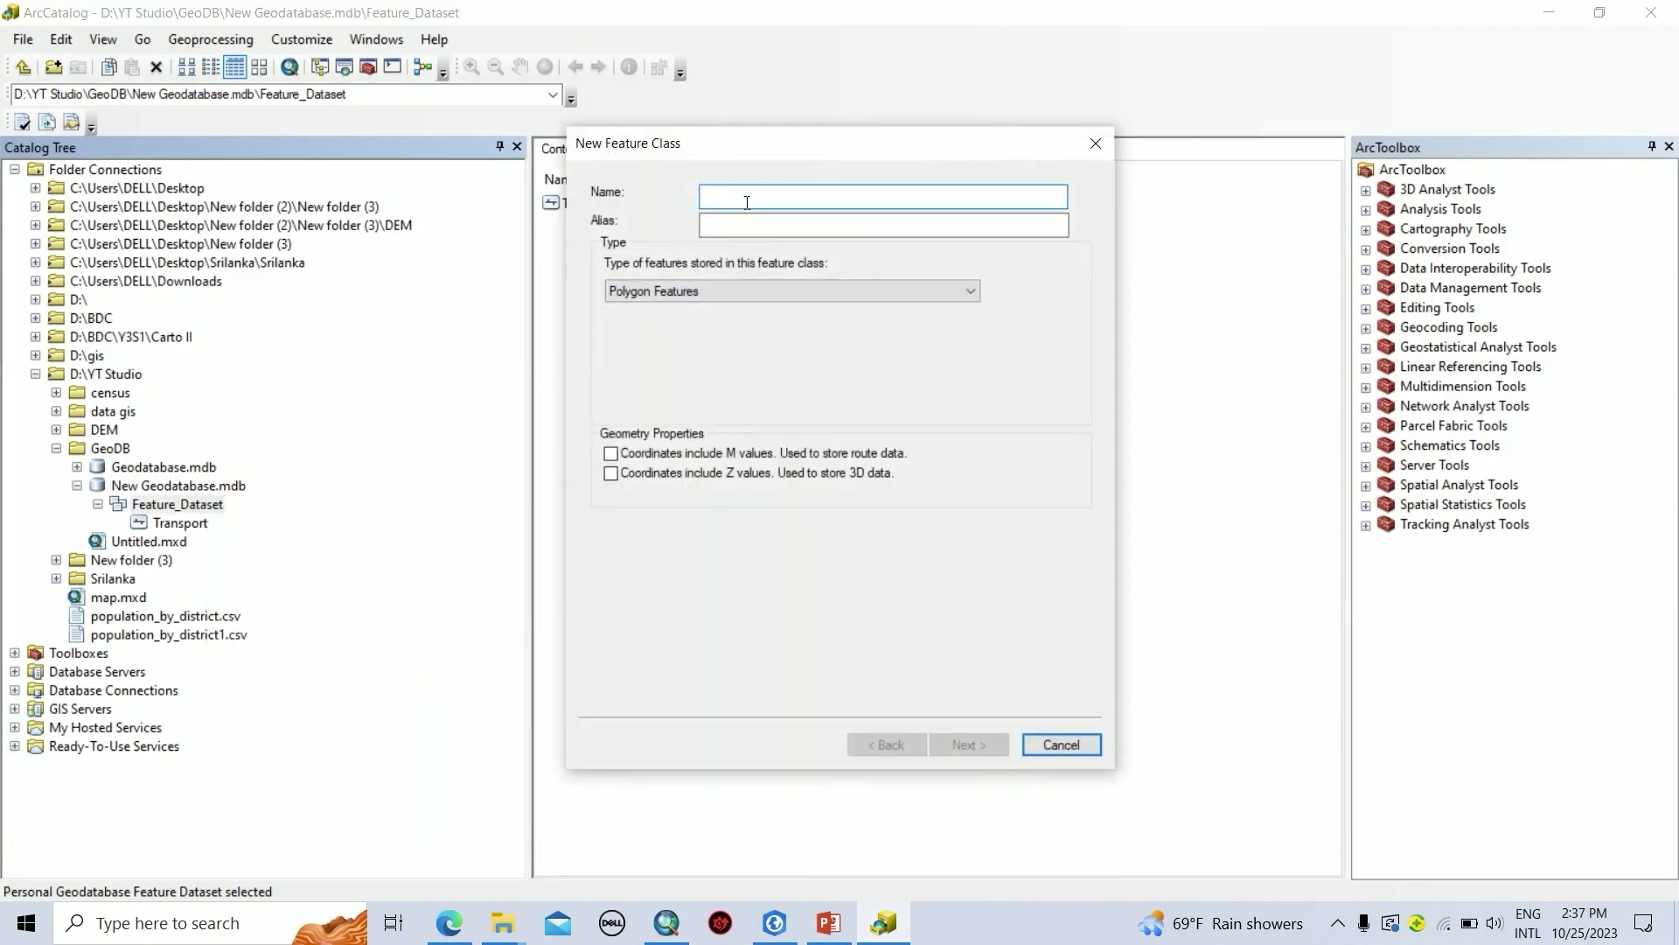
{"action": "type", "text": "Landuse"}
{"action": "left_click_drag", "start_coordinate": [762, 195], "coordinate": [676, 196]}
{"action": "key", "text": "ctrl+c"}
{"action": "left_click", "coordinate": [716, 229]}
{"action": "key", "text": "ctrl+v"}
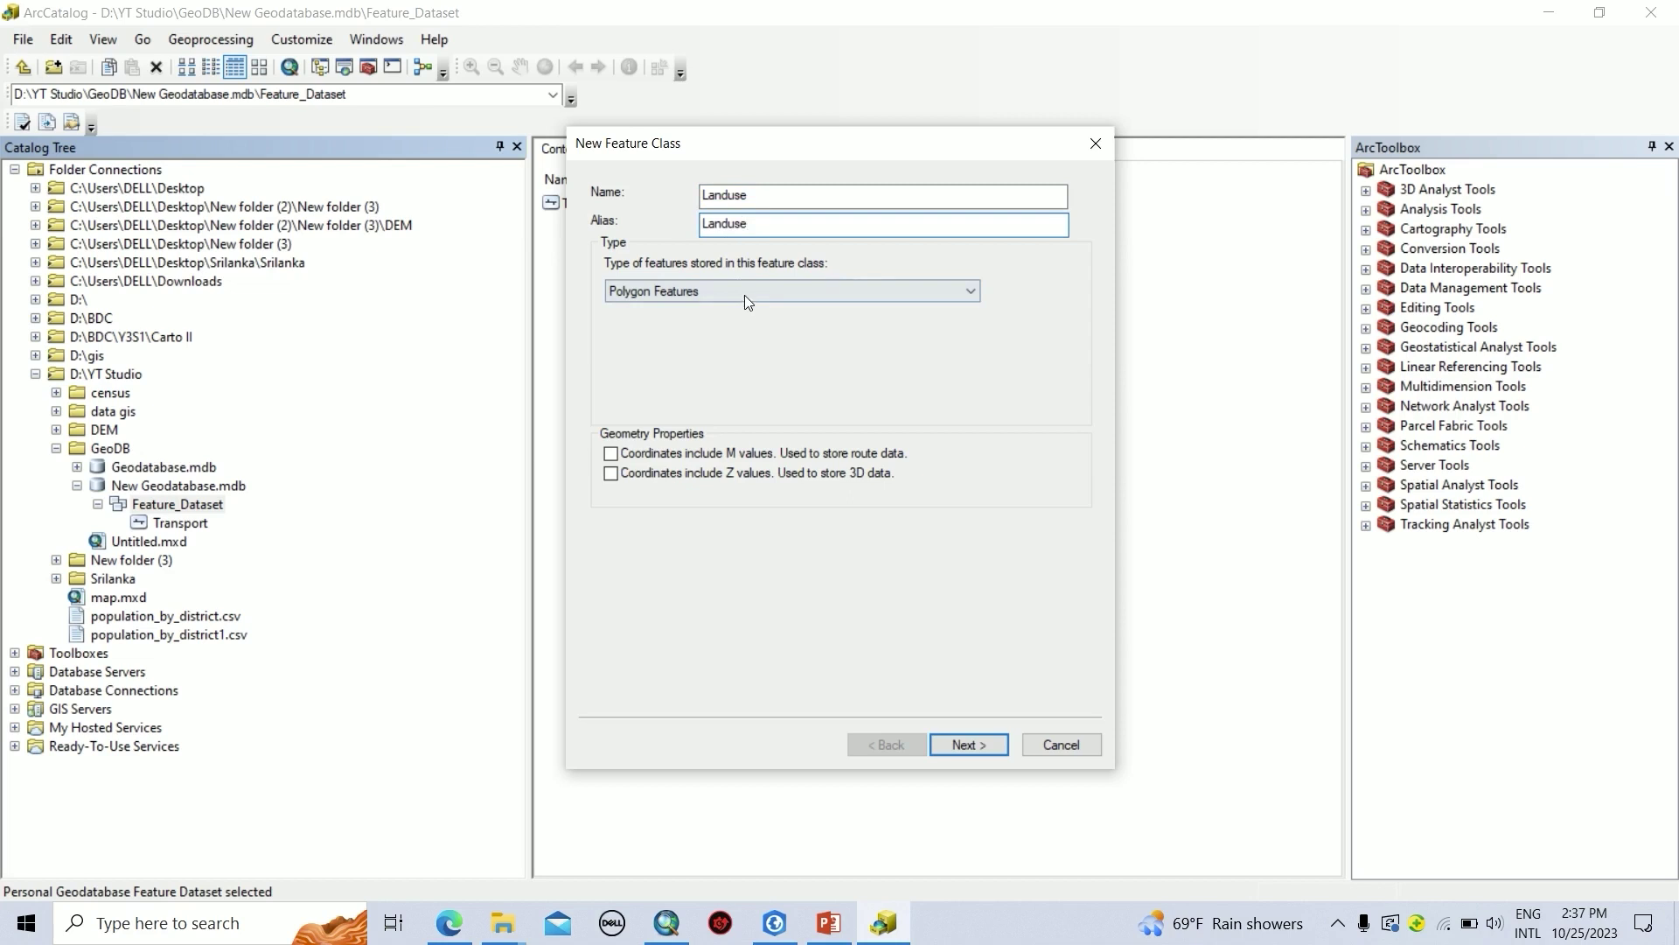
{"action": "left_click", "coordinate": [969, 744]}
- Add a field named Type with the Short Integer data type to the Landuse feature class
{"action": "left_click", "coordinate": [638, 252]}
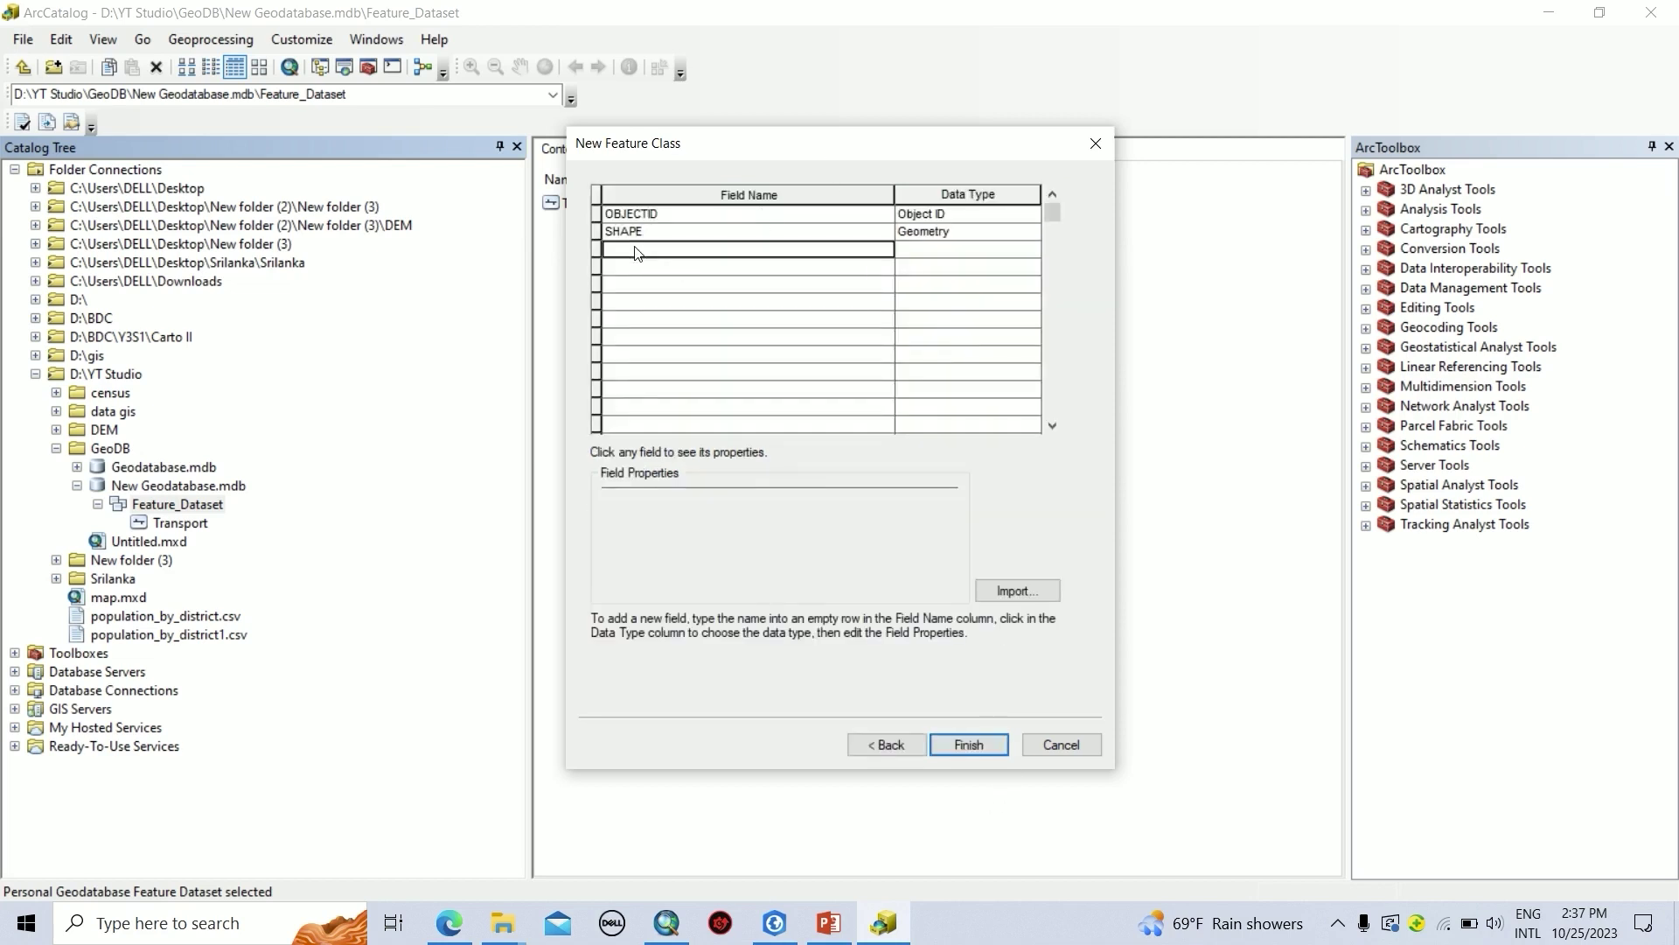
{"action": "type", "text": "Type"}
{"action": "left_click", "coordinate": [936, 252]}
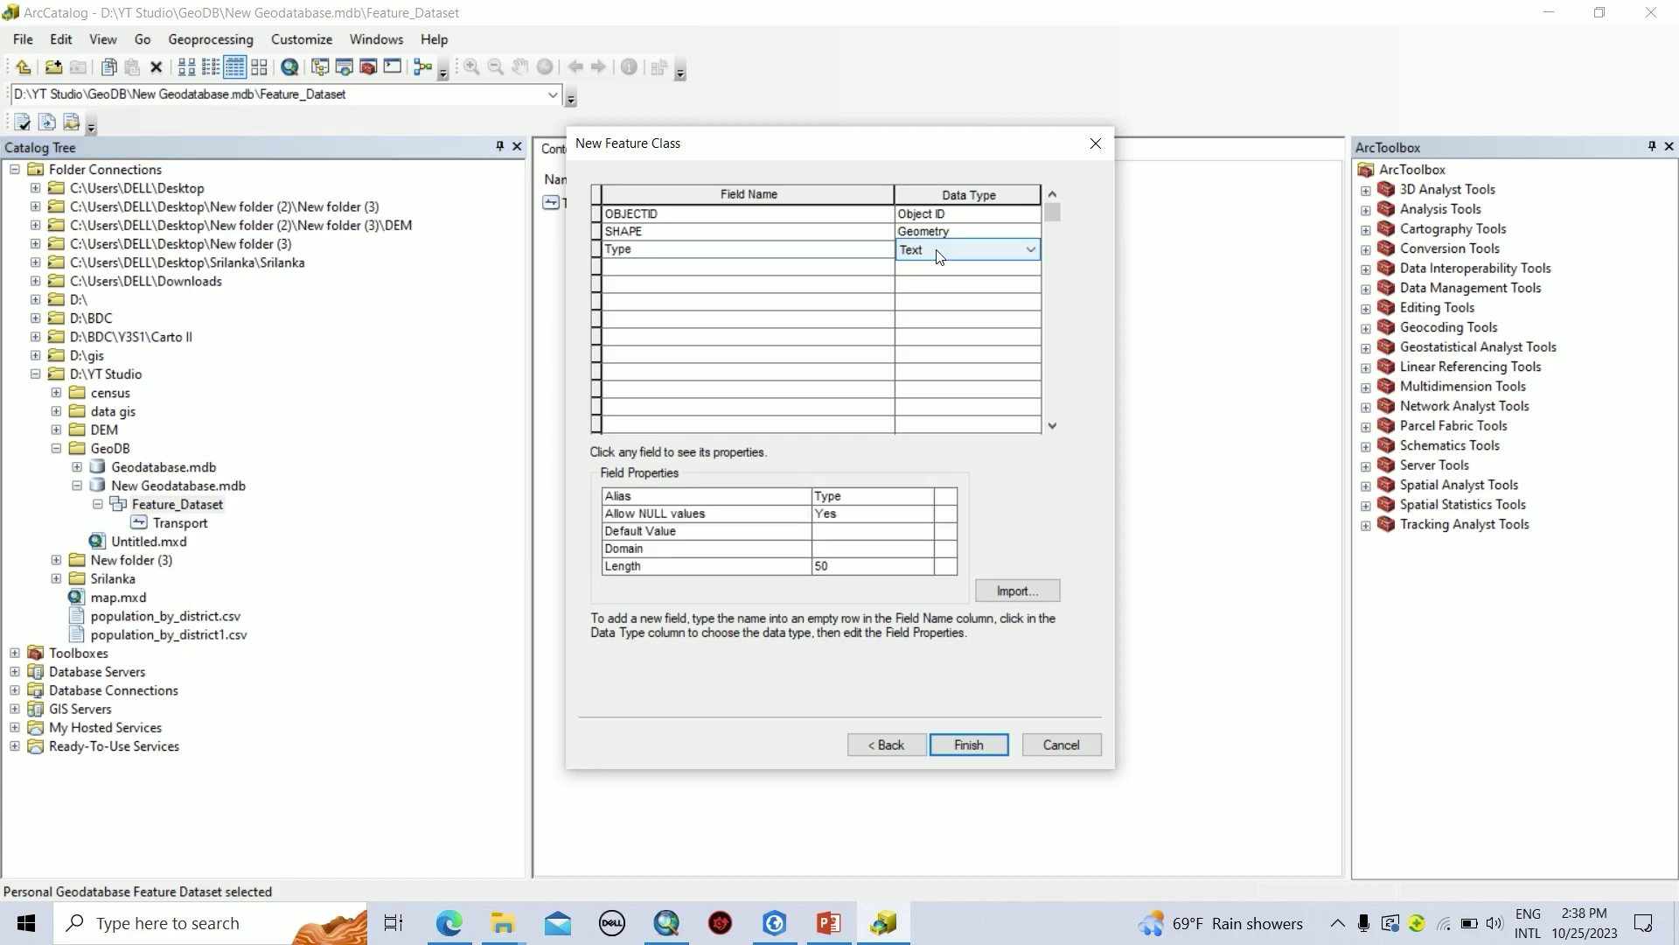
{"action": "left_click", "coordinate": [939, 255]}
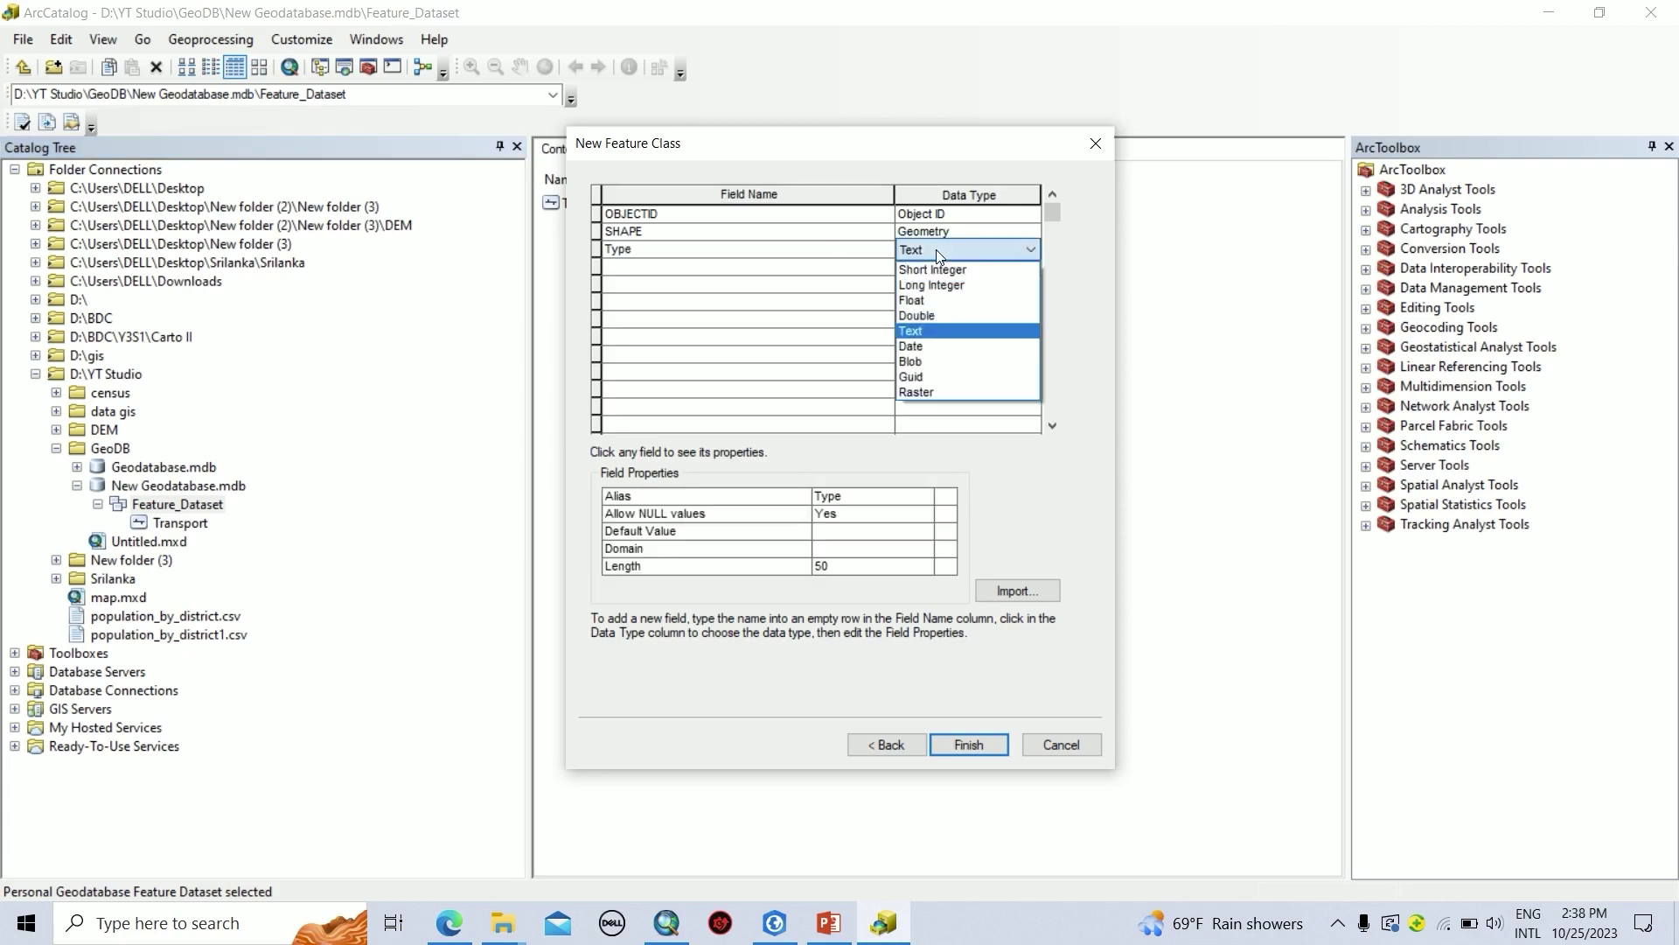
{"action": "left_click", "coordinate": [937, 269]}
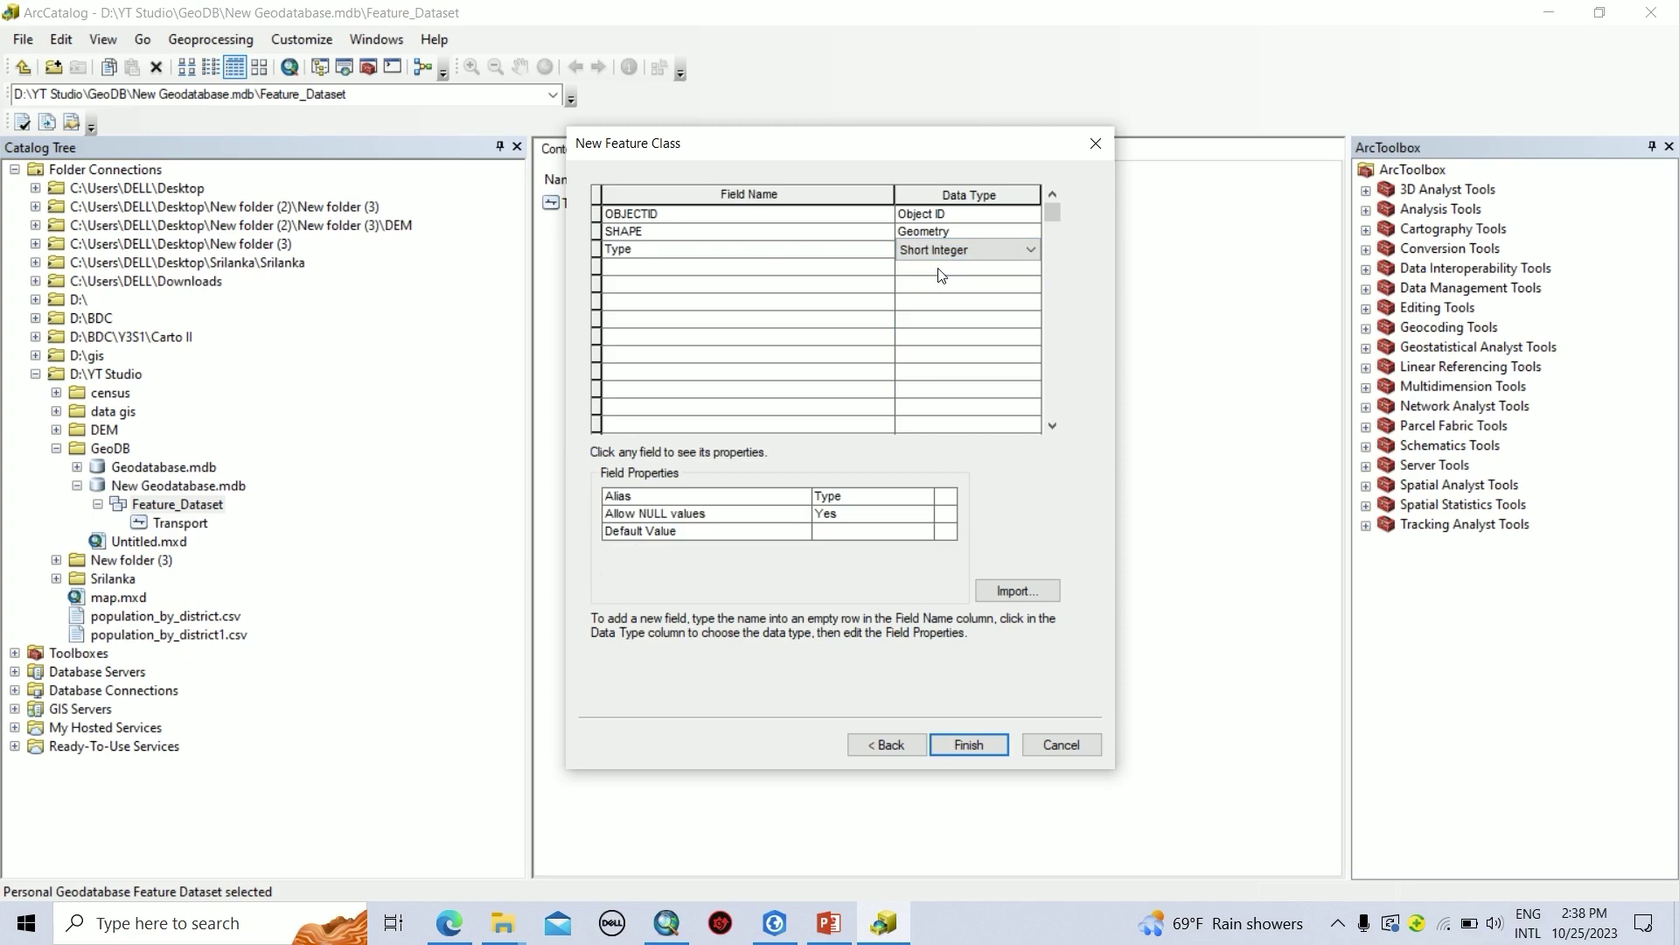
- Add a Text field named Subtype and finish creating the Landuse feature class
{"action": "left_click", "coordinate": [617, 267]}
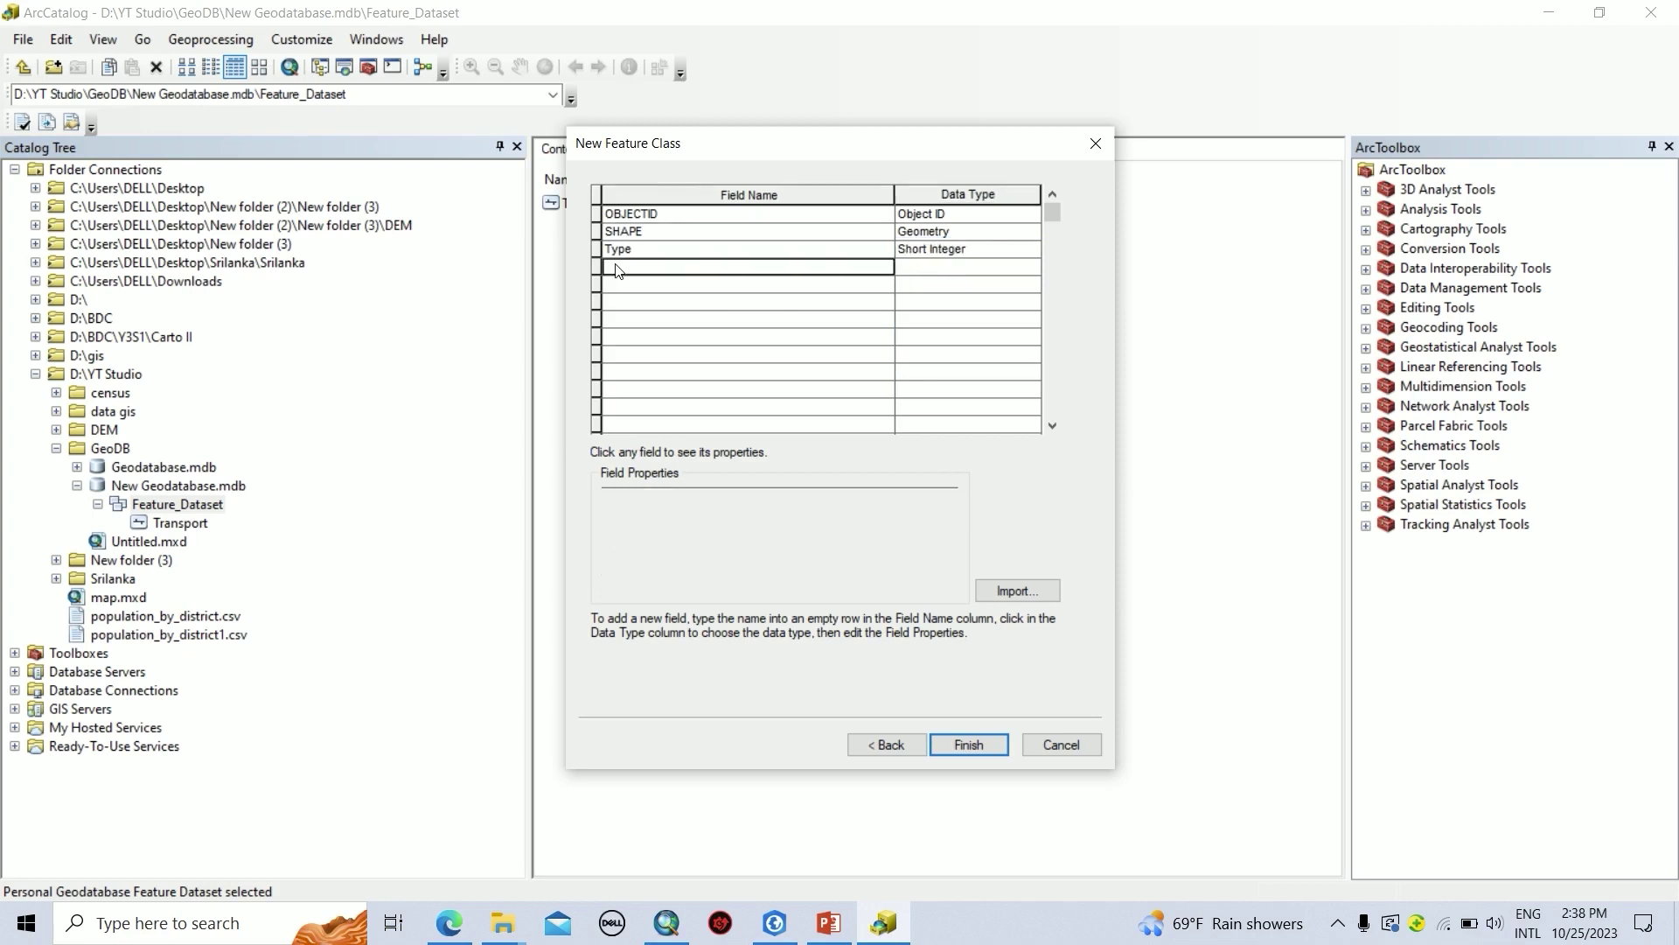
{"action": "type", "text": "Subtype"}
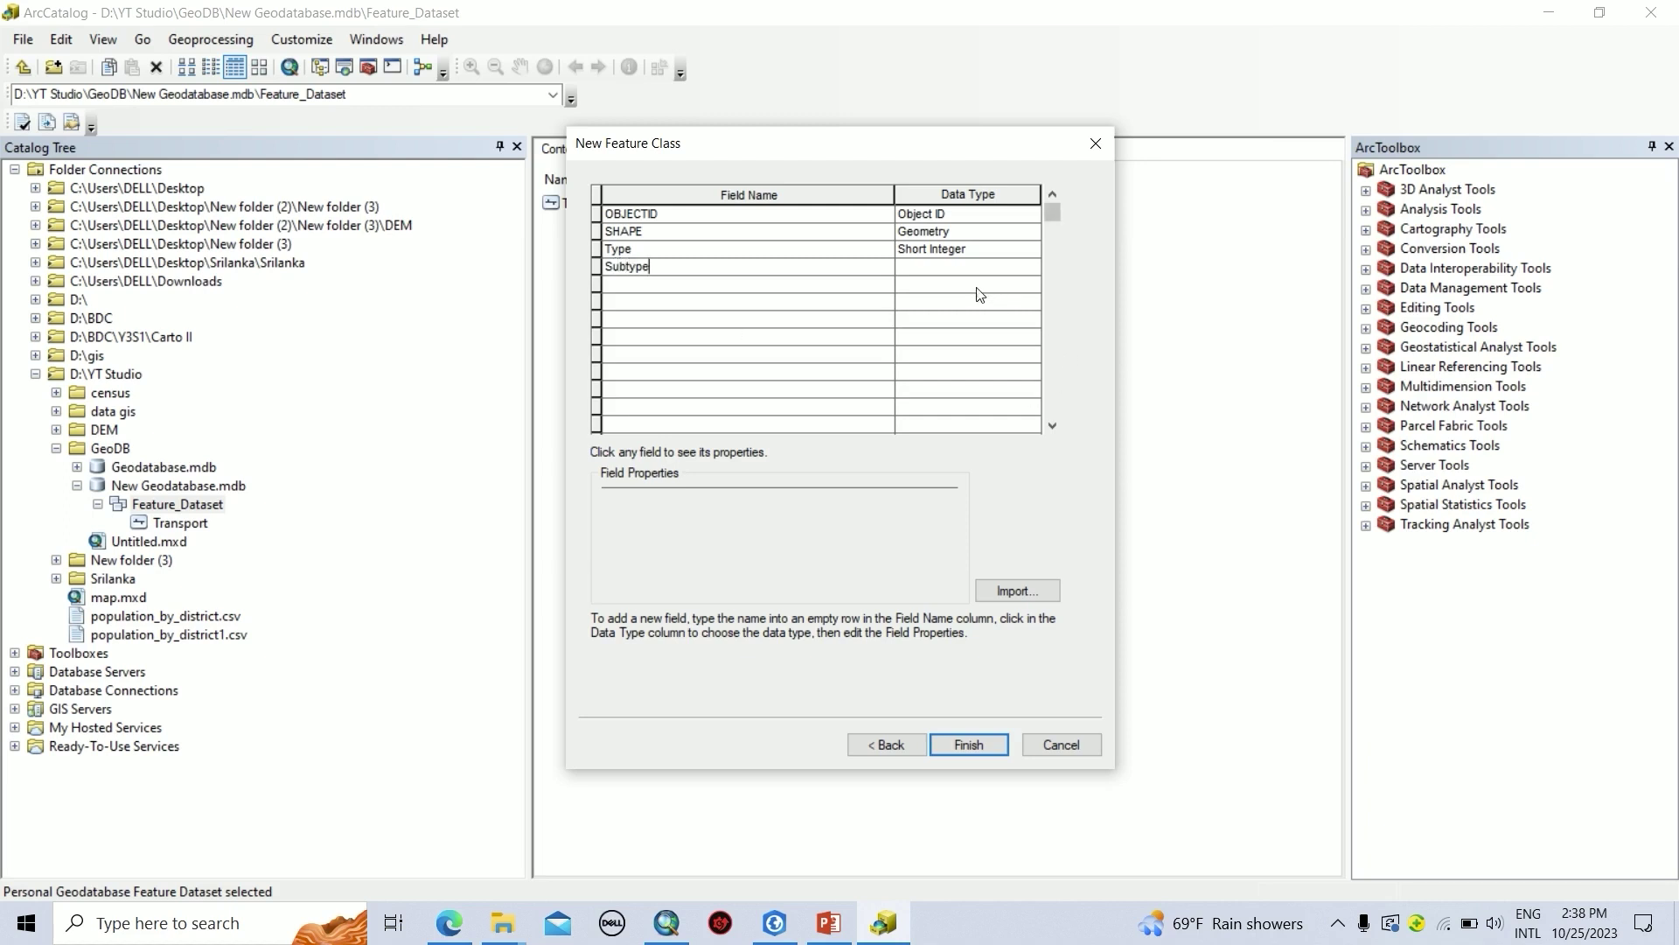
{"action": "left_click", "coordinate": [964, 262]}
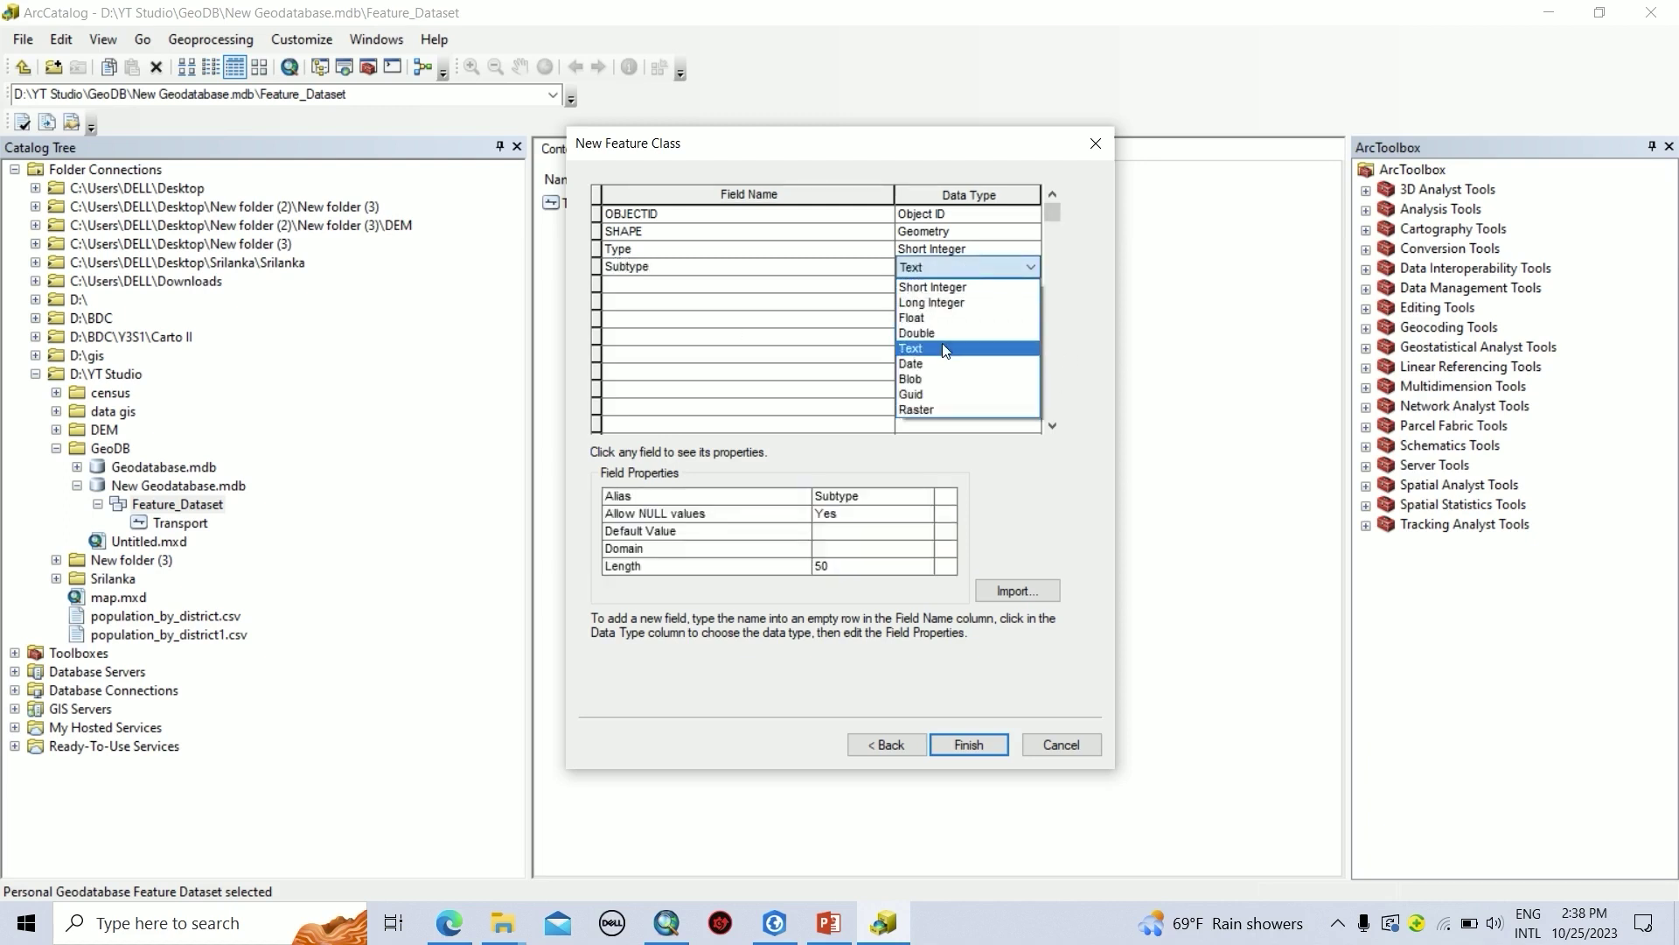
{"action": "left_click", "coordinate": [946, 348]}
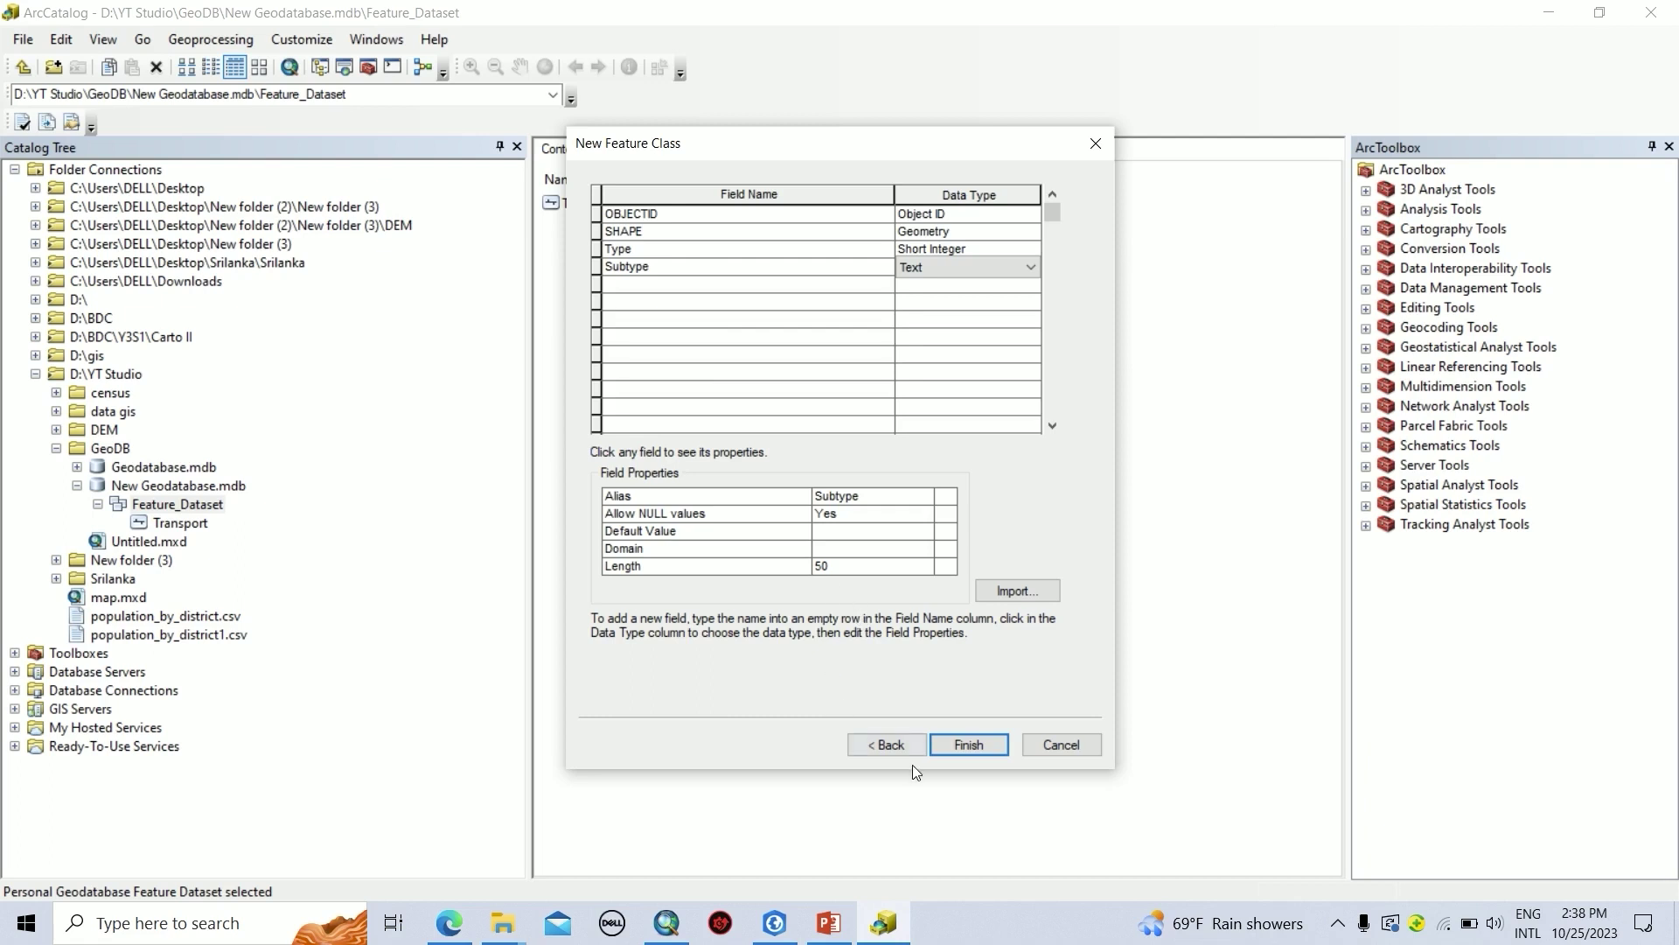
{"action": "left_click", "coordinate": [960, 746]}
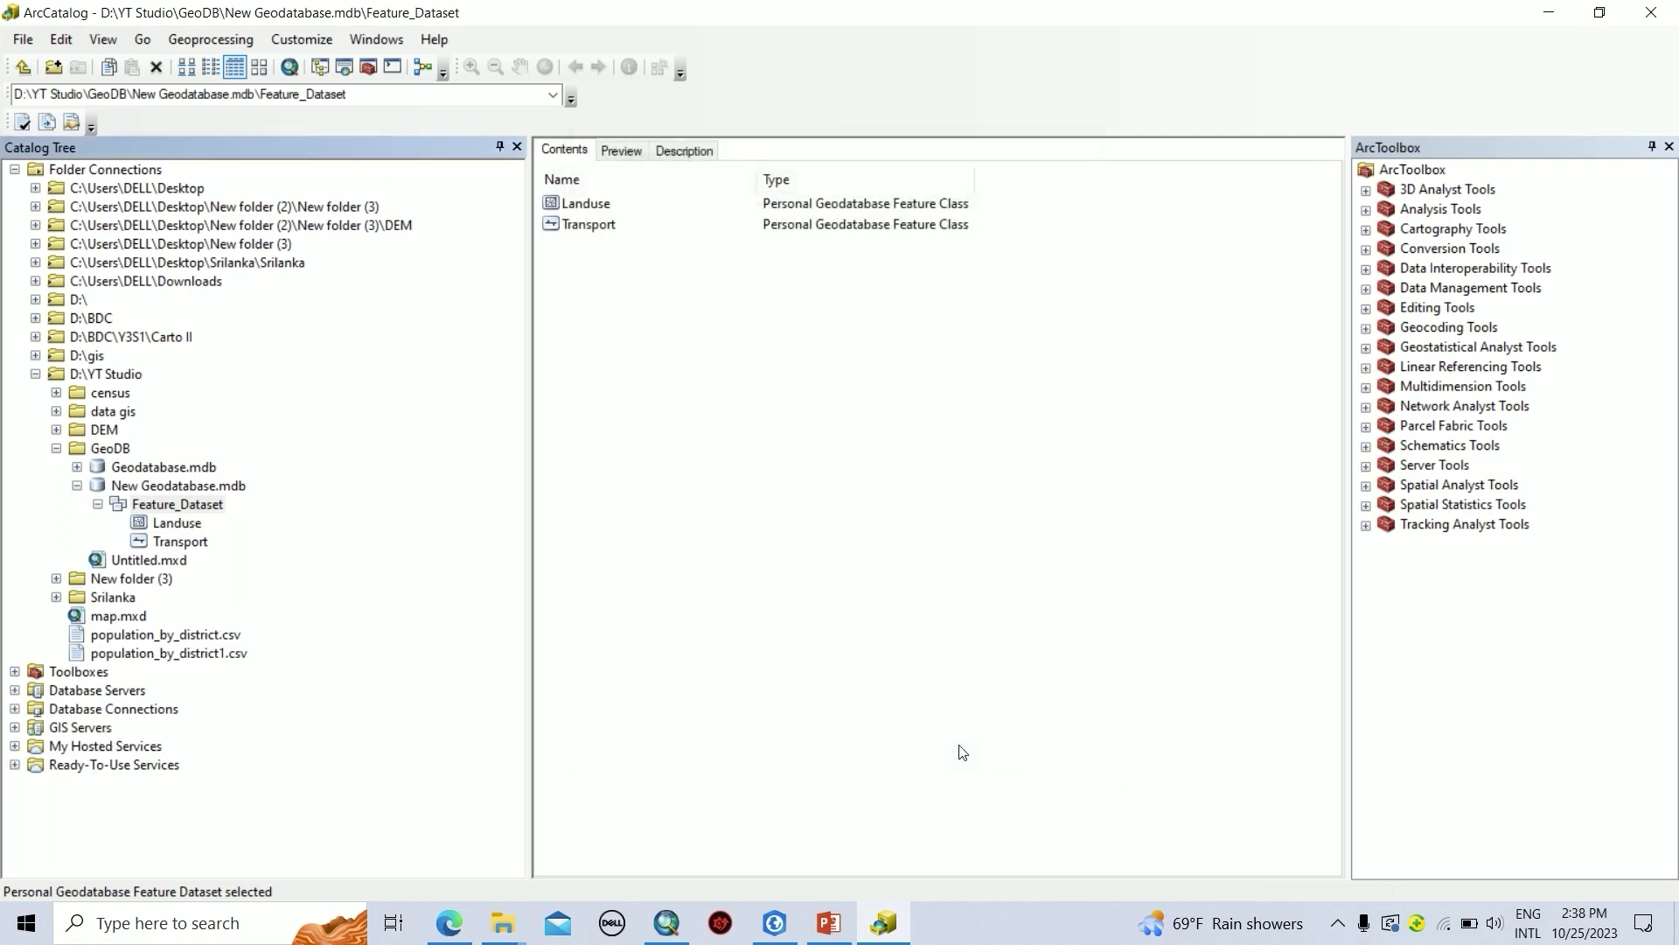
- Add a domain named Luse_Type with the description Landuse Type in the database properties of New Geodatabase.mdb
{"action": "left_click", "coordinate": [185, 487]}
{"action": "right_click", "coordinate": [197, 488]}
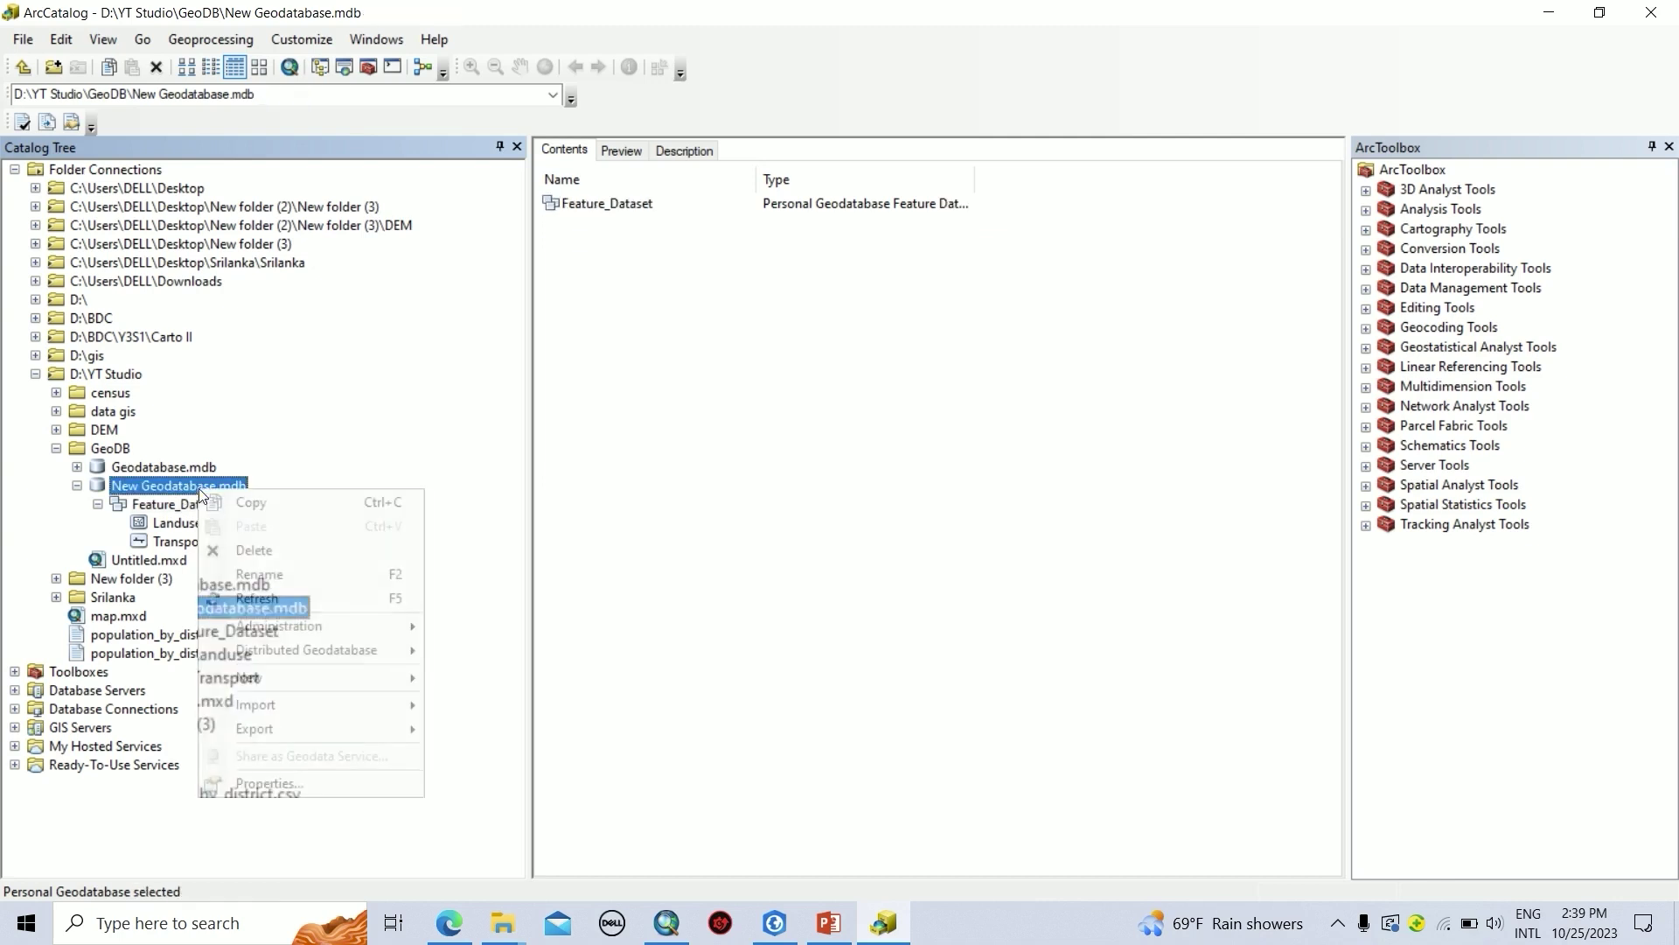
{"action": "left_click", "coordinate": [348, 785]}
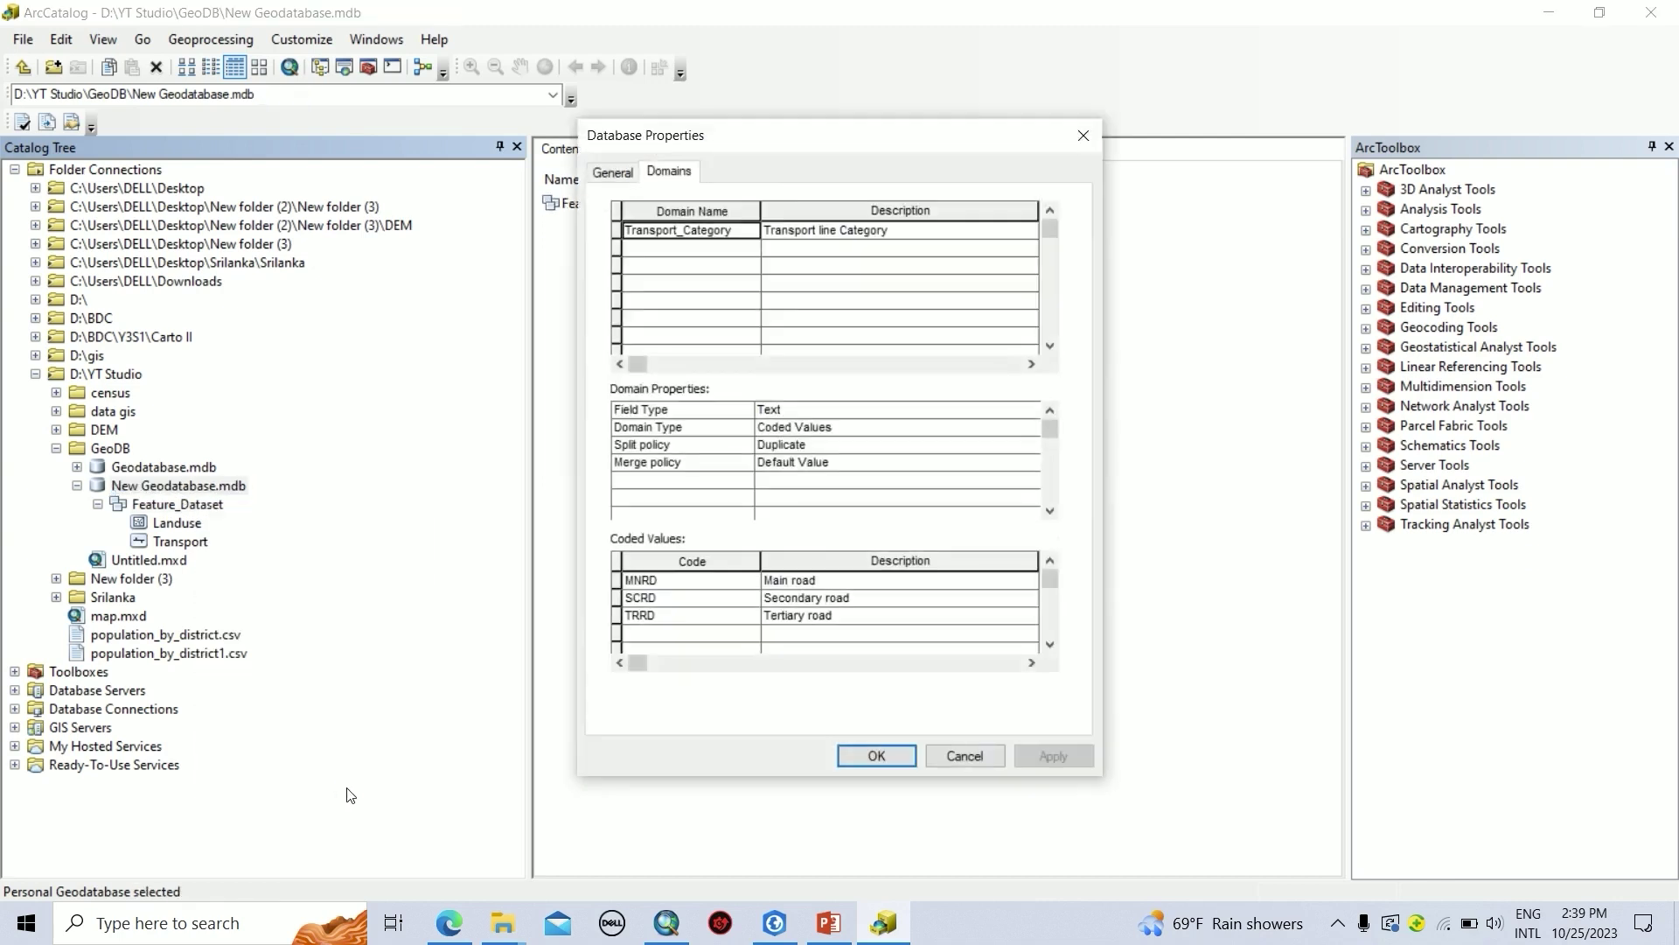
{"action": "left_click", "coordinate": [660, 253]}
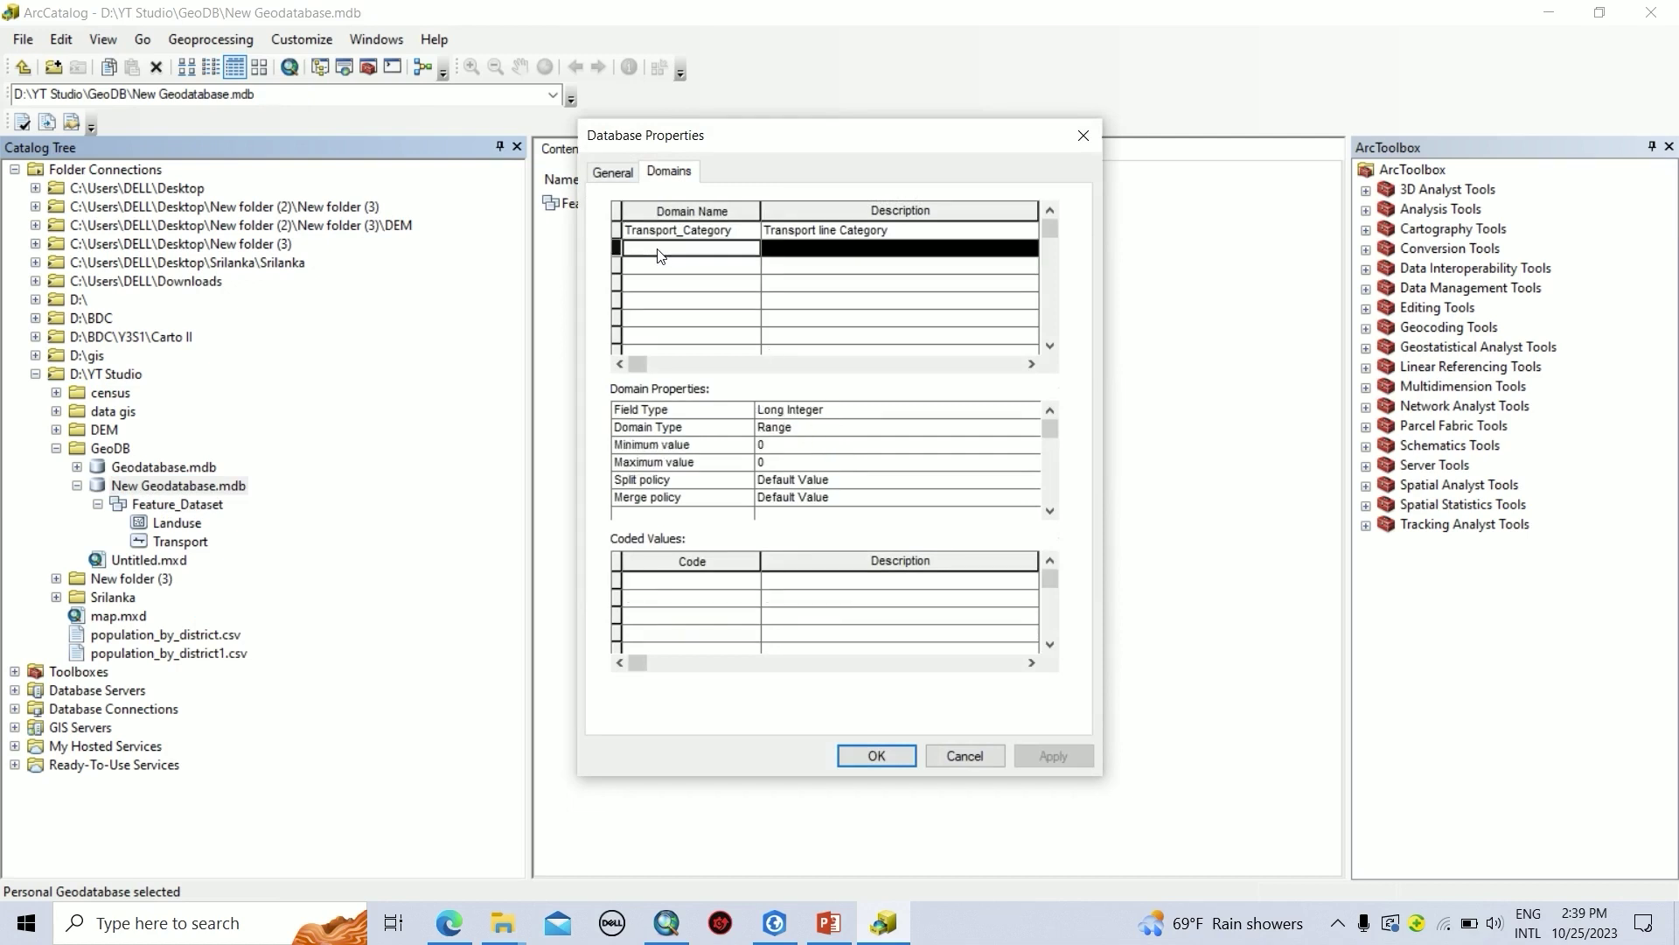
{"action": "type", "text": "Luse_Type"}
{"action": "key", "text": "Tab"}
{"action": "type", "text": "Landuse Type"}
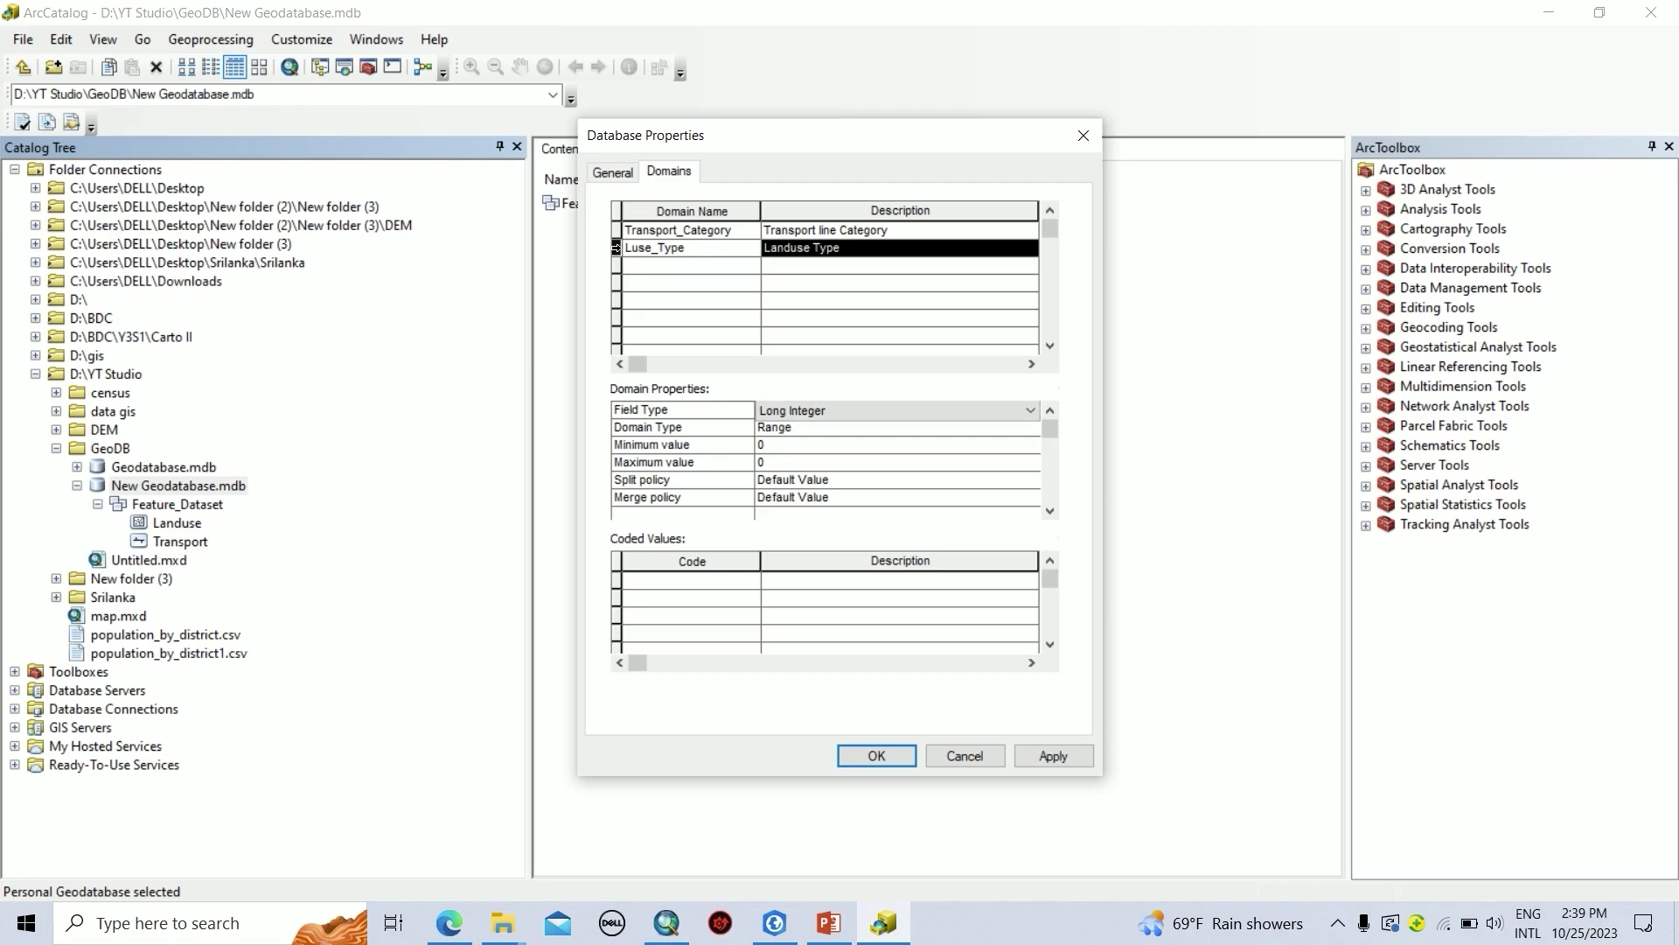
- Set the Luse_Type domain's field type to Short Integer, domain type to Coded Values and split policy to Duplicate
{"action": "left_click", "coordinate": [847, 413]}
{"action": "left_click", "coordinate": [844, 434]}
{"action": "left_click", "coordinate": [810, 427]}
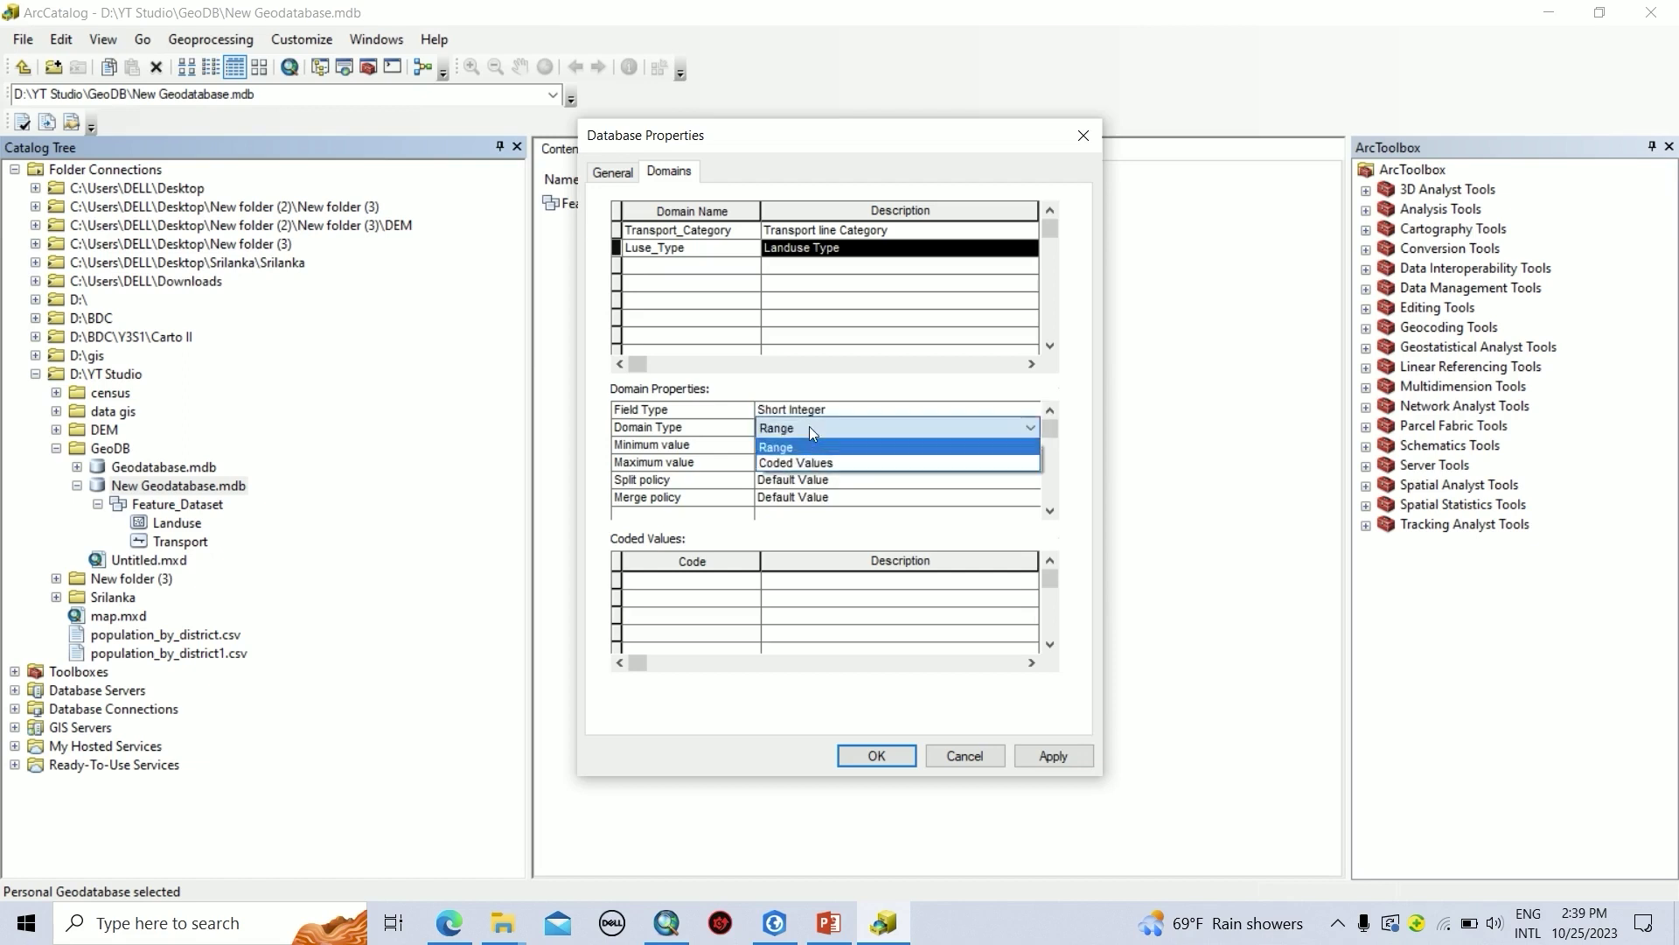
{"action": "left_click", "coordinate": [800, 464]}
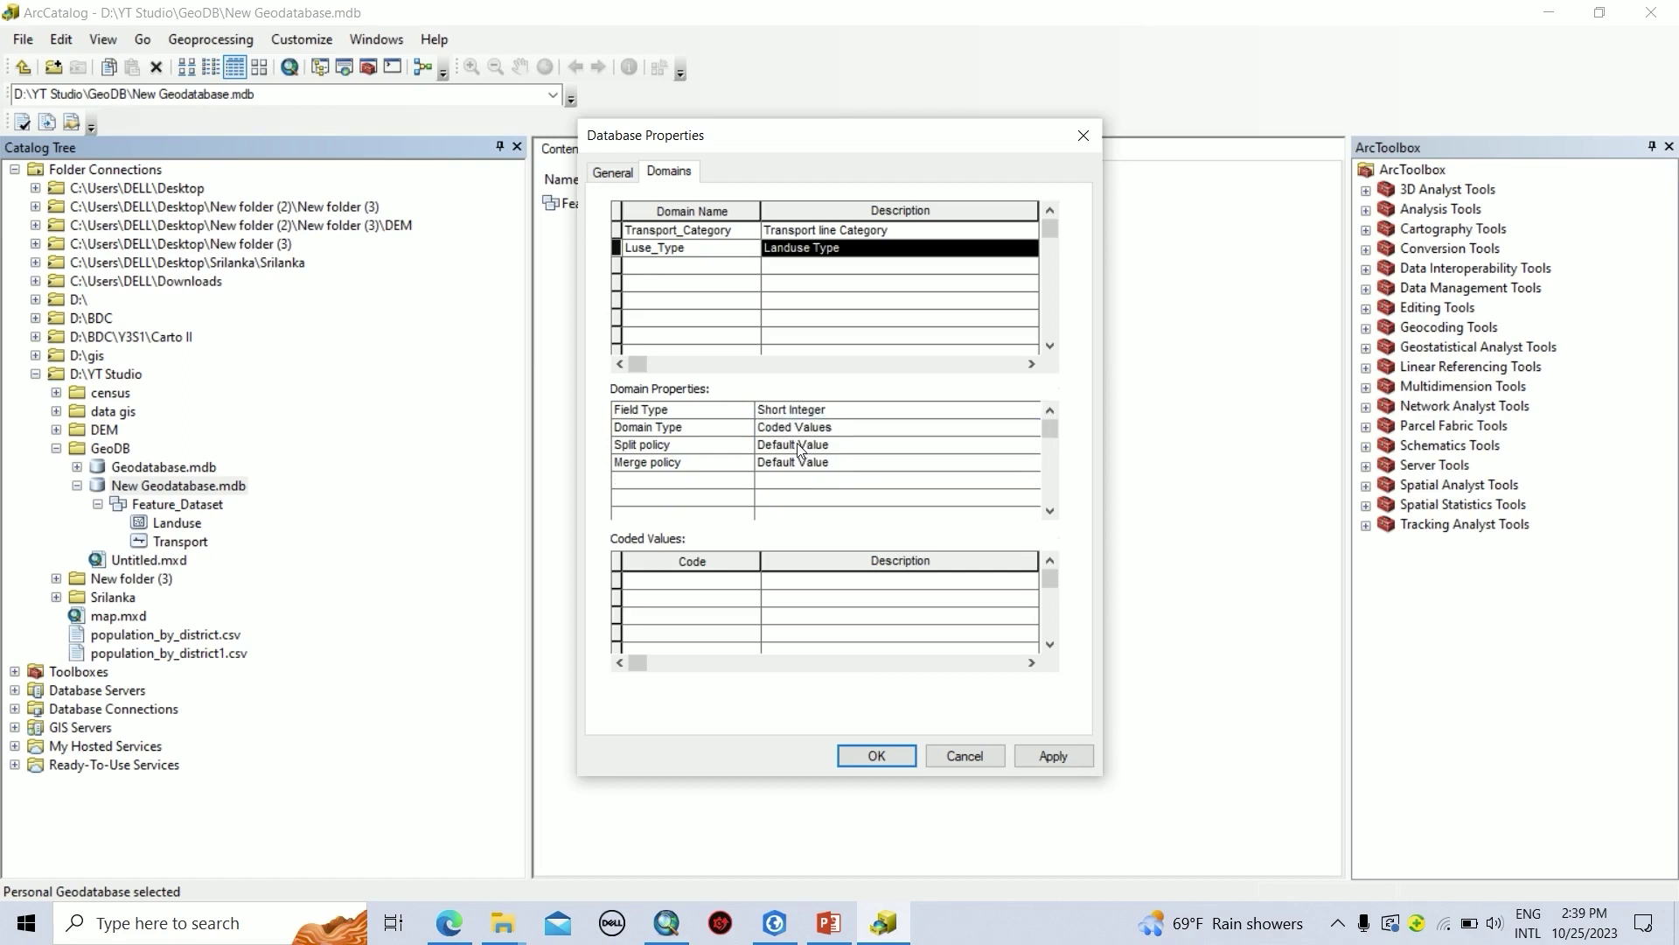
{"action": "left_click", "coordinate": [799, 446]}
{"action": "left_click", "coordinate": [794, 465]}
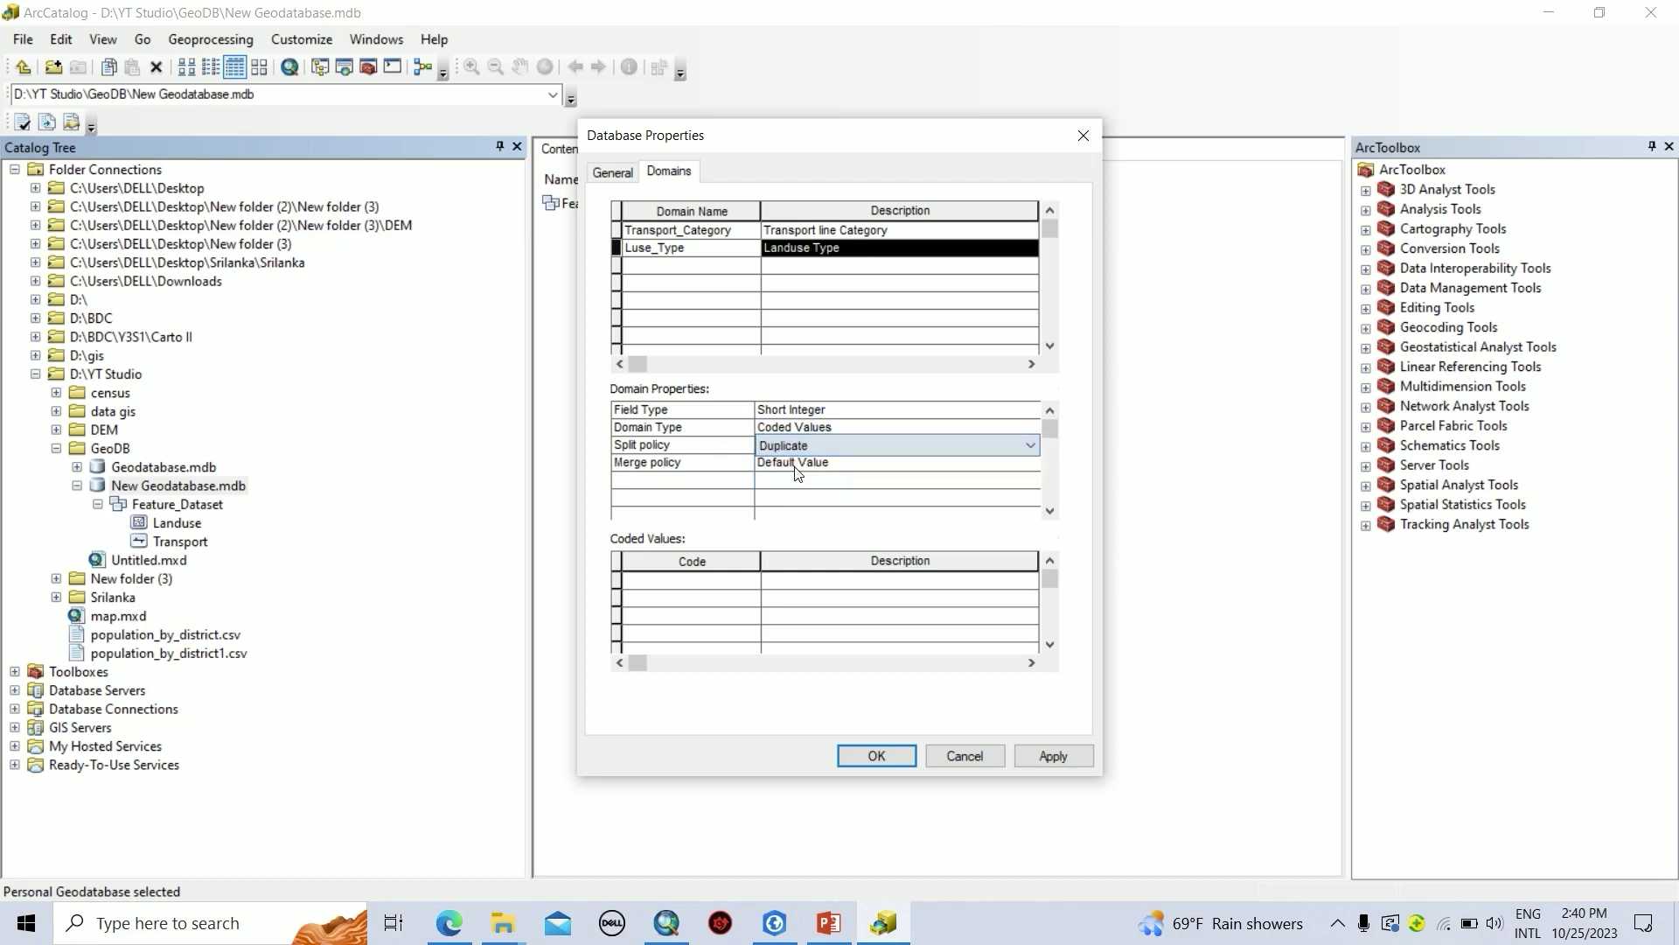
- Give the Luse_Type domain the coded values 1 for Vegitation and 2 for Forest, and apply them
{"action": "left_click", "coordinate": [685, 584]}
{"action": "type", "text": "1"}
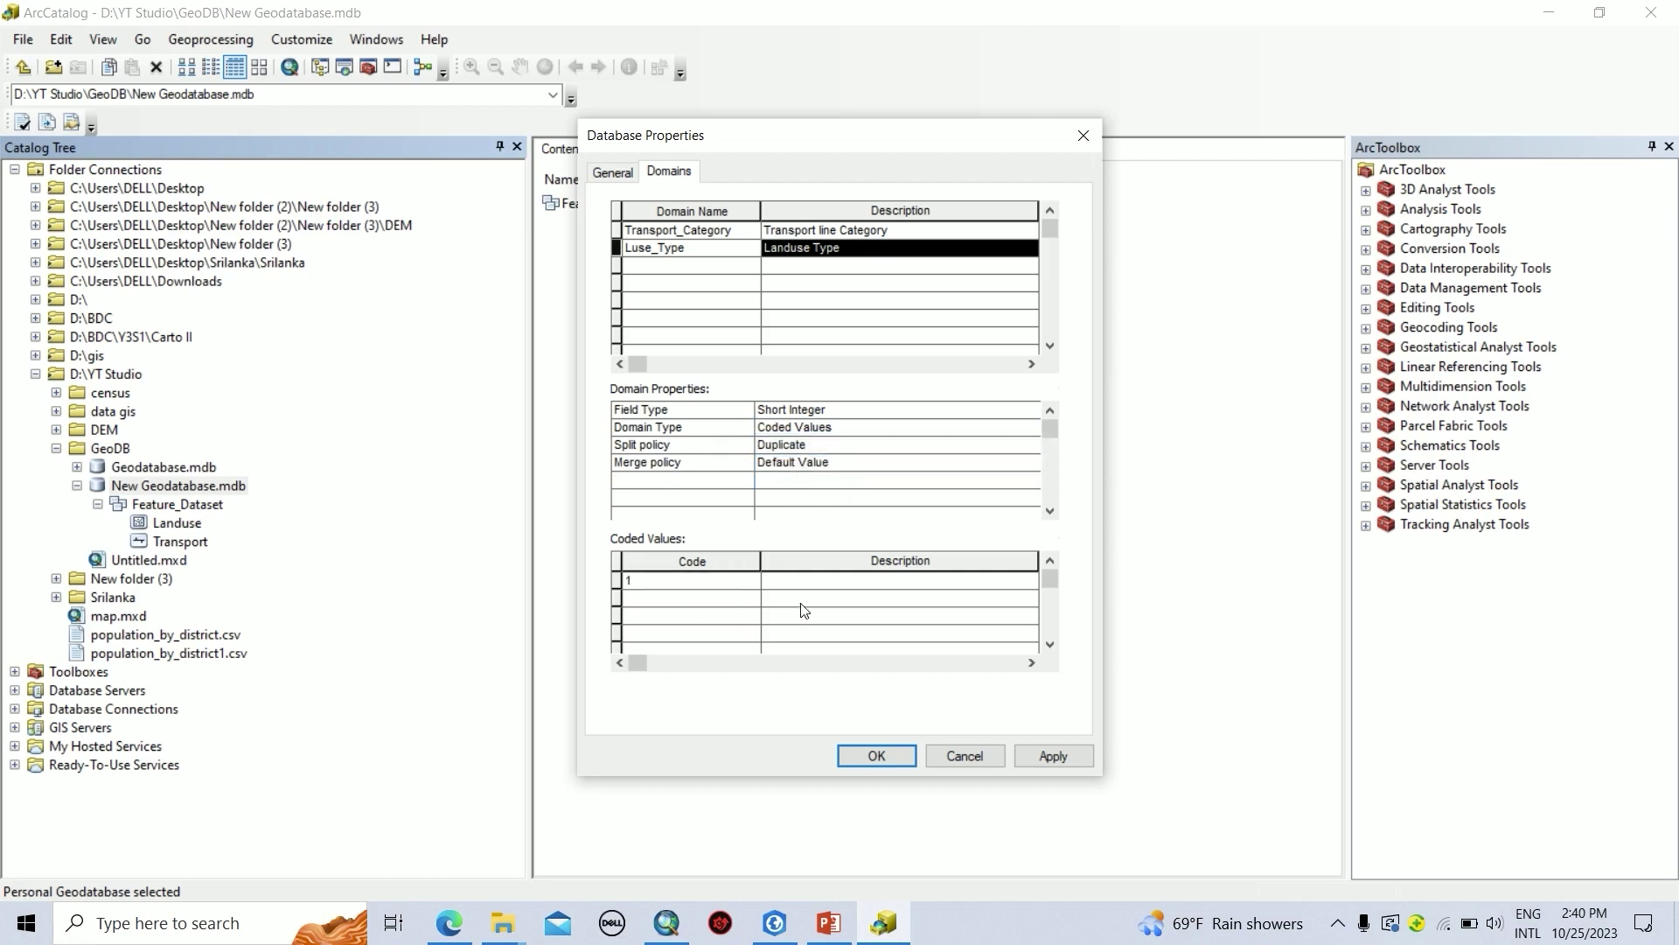
{"action": "left_click", "coordinate": [798, 583]}
{"action": "type", "text": "Vegitation"}
{"action": "left_click", "coordinate": [655, 601]}
{"action": "type", "text": "2"}
{"action": "left_click", "coordinate": [792, 604]}
{"action": "type", "text": "Forest"}
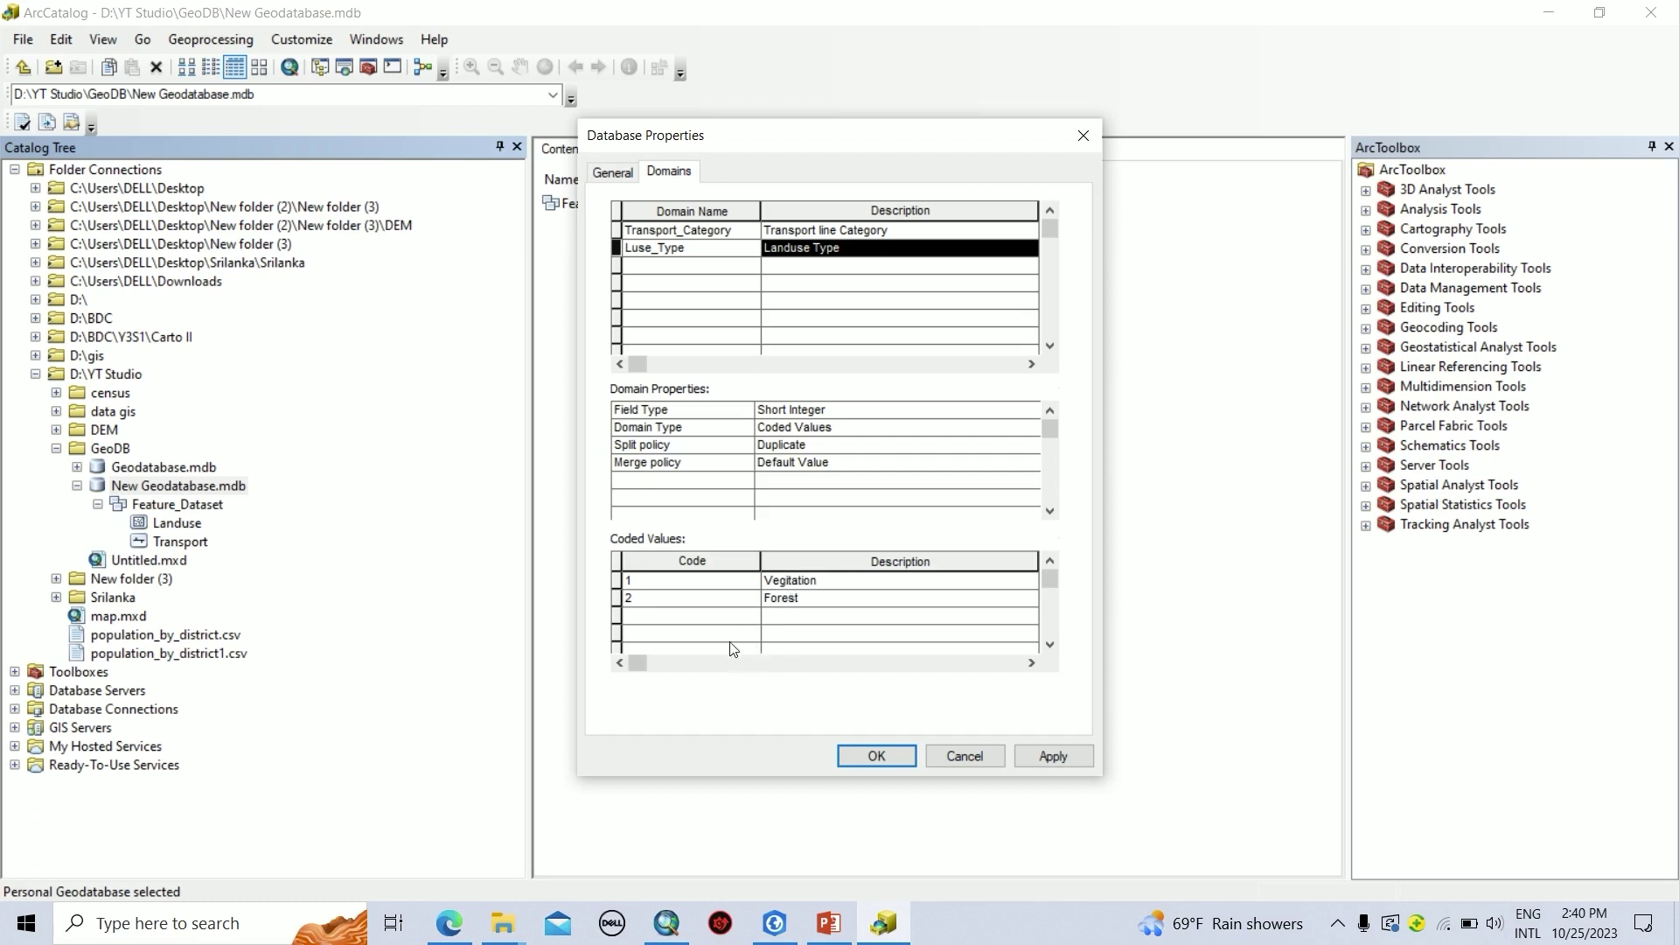
{"action": "left_click", "coordinate": [1068, 755]}
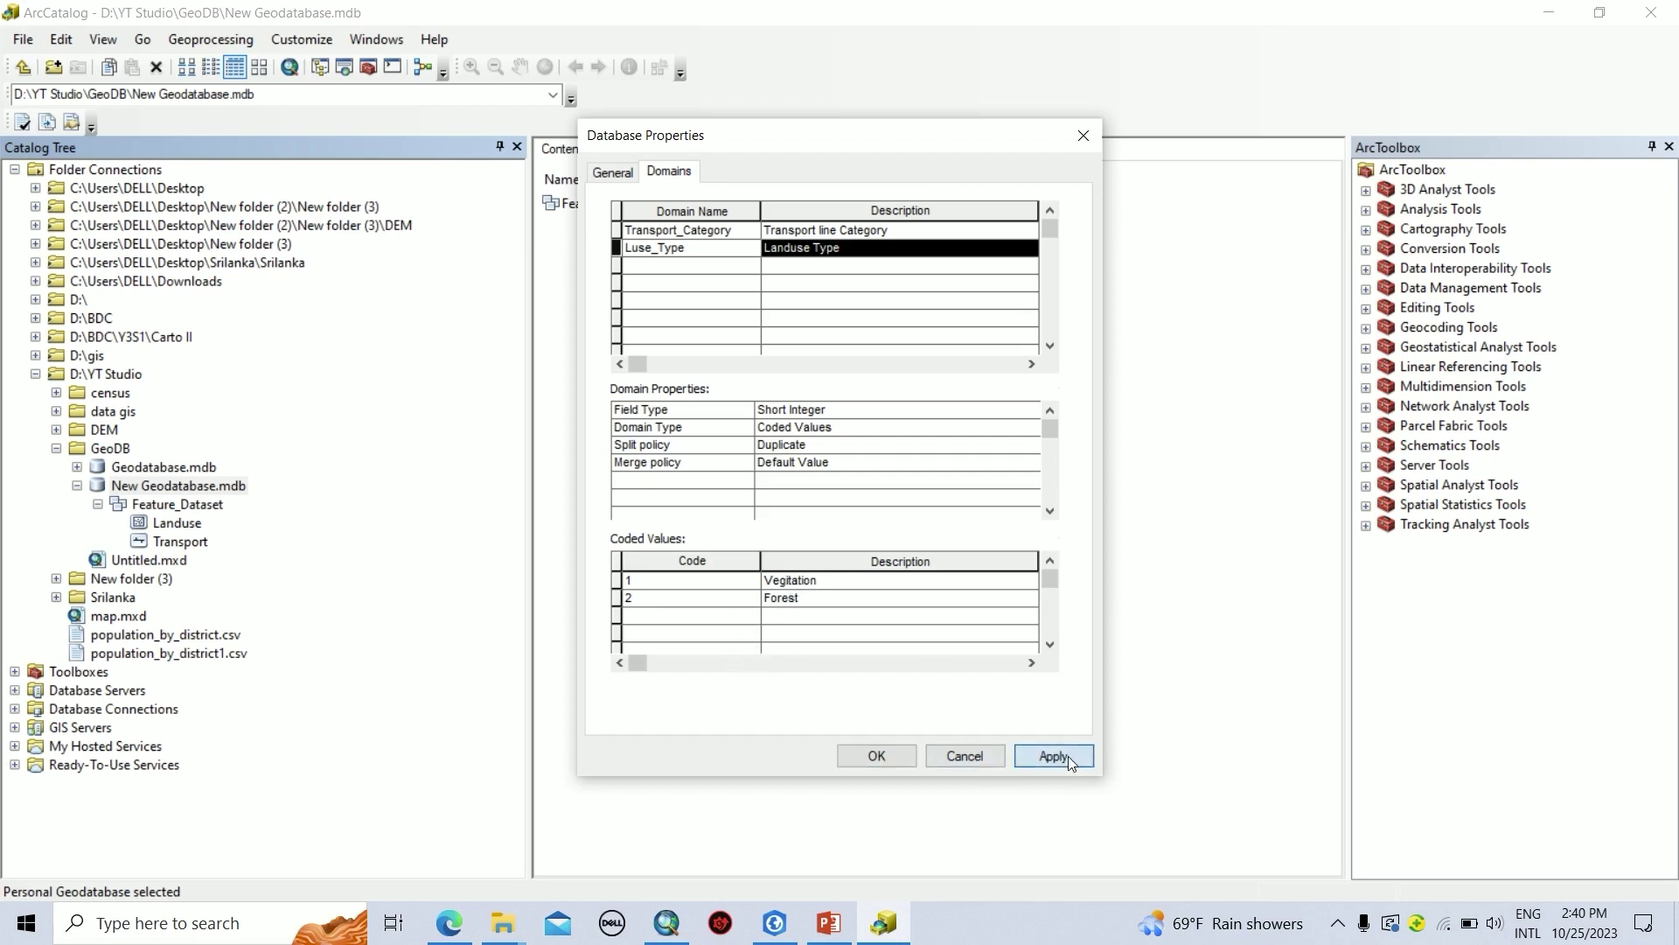
- Add a domain named Luse_Subtype with the description Subtype of Landuse below the Luse_Type domain
{"action": "left_click", "coordinate": [648, 266]}
{"action": "type", "text": "Builty"}
{"action": "type", "text": "pe"}
{"action": "left_click_drag", "start_coordinate": [633, 267], "coordinate": [626, 268]}
{"action": "type", "text": "S"}
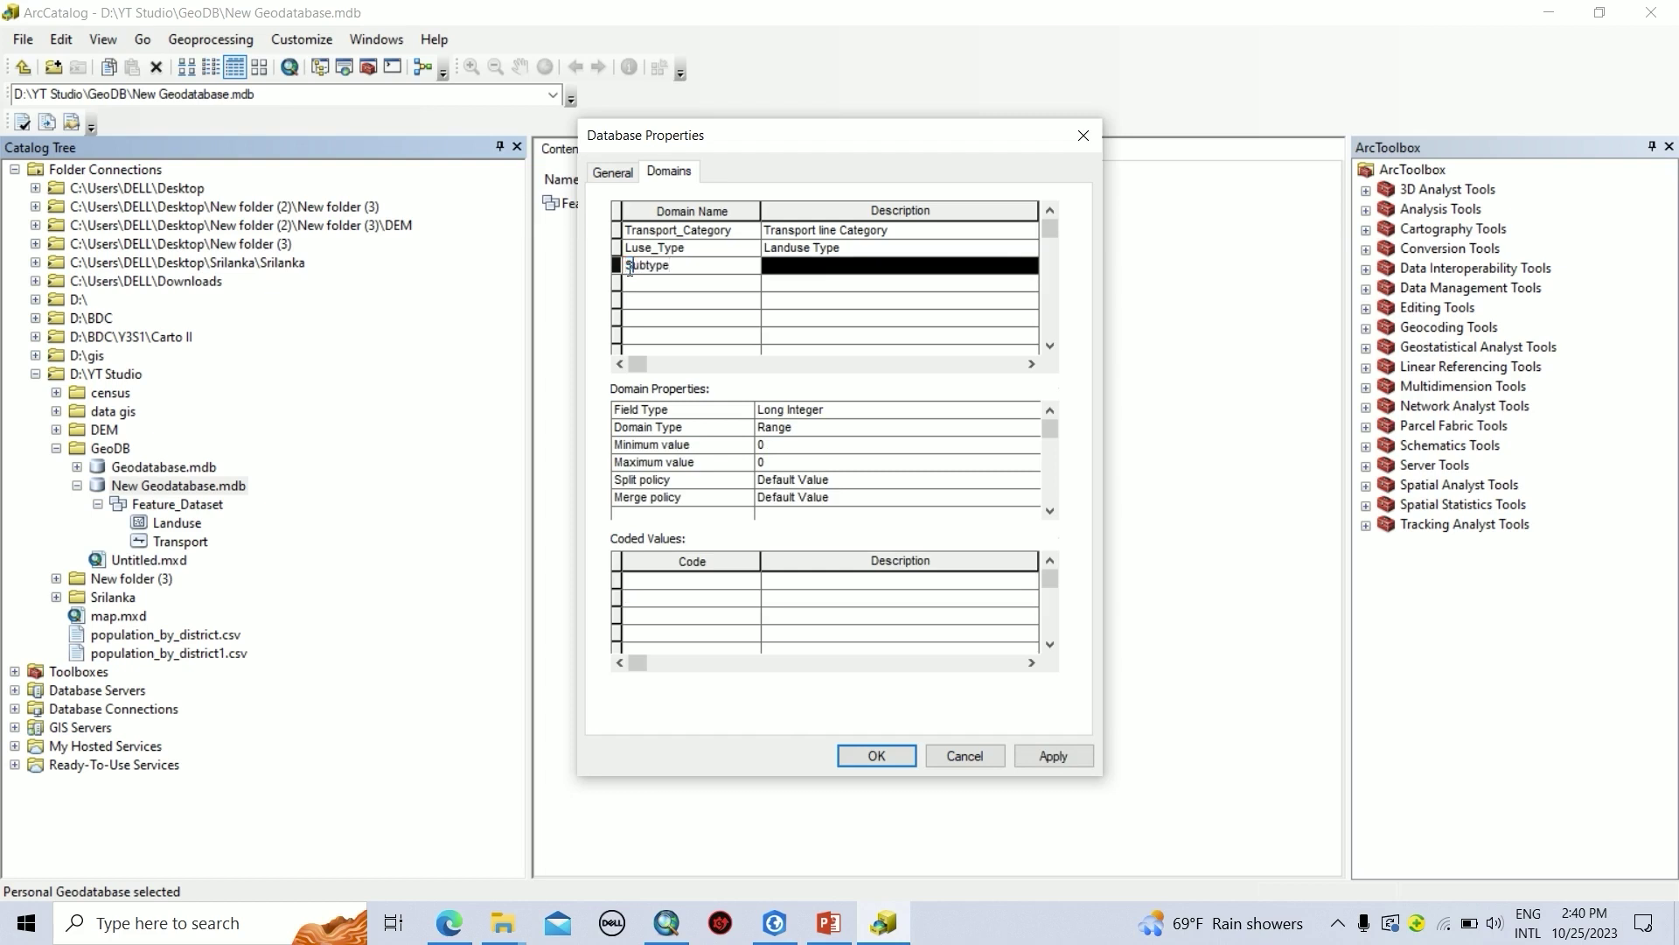
{"action": "type", "text": "Luse_"}
{"action": "left_click", "coordinate": [821, 273]}
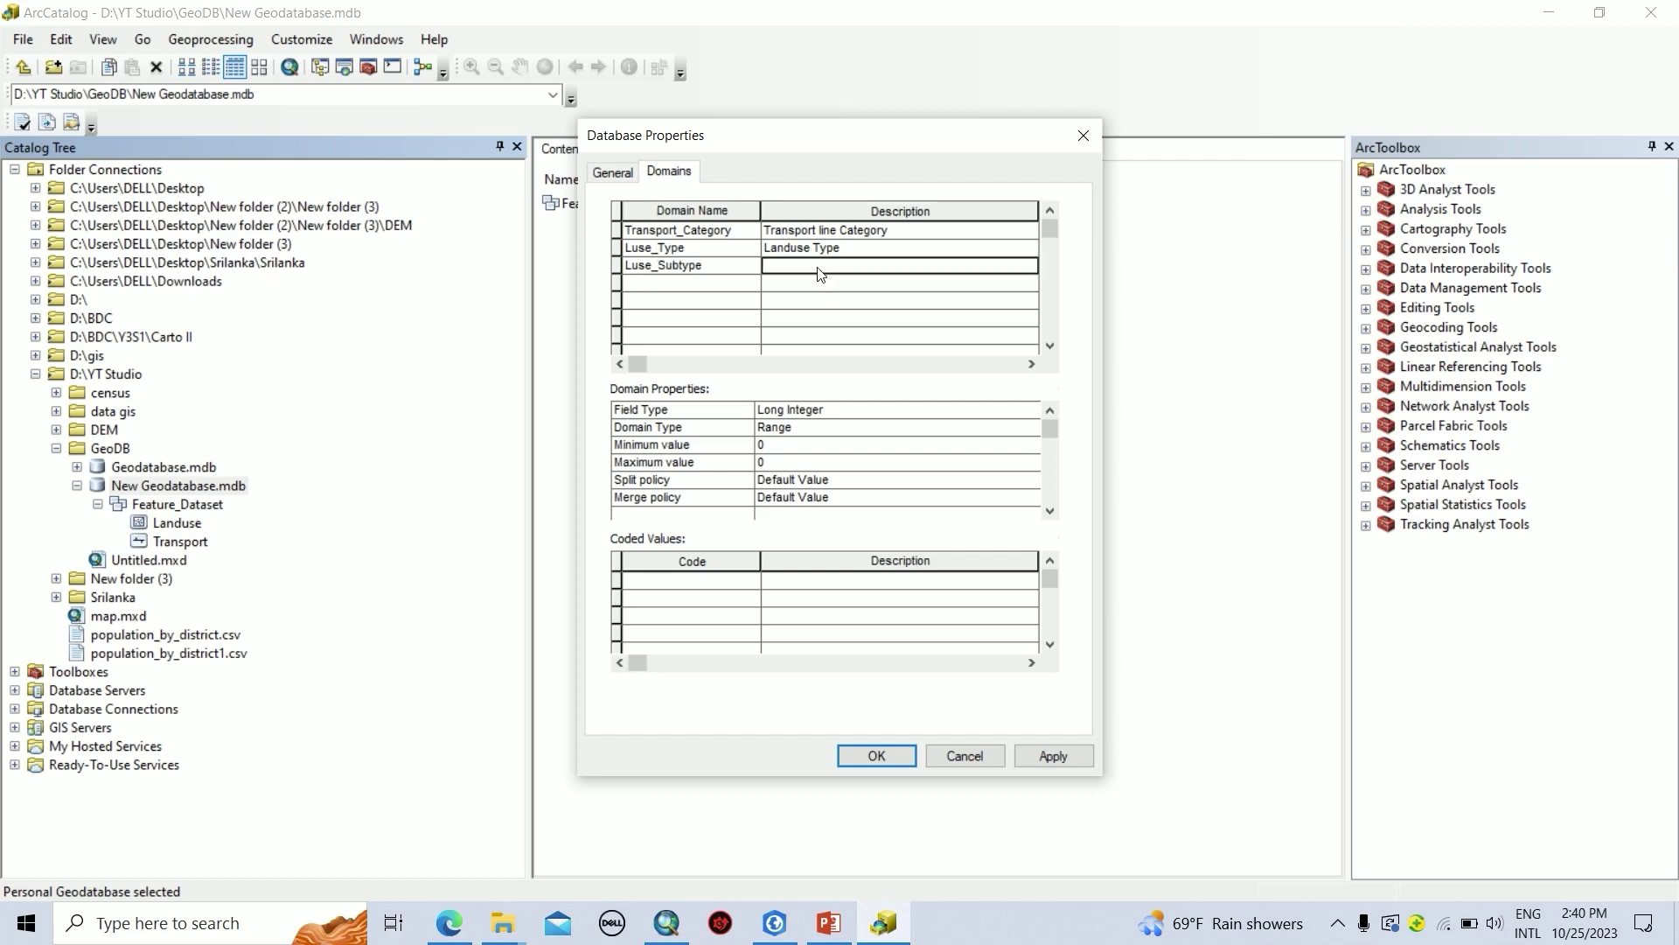
{"action": "type", "text": "Subtype of"}
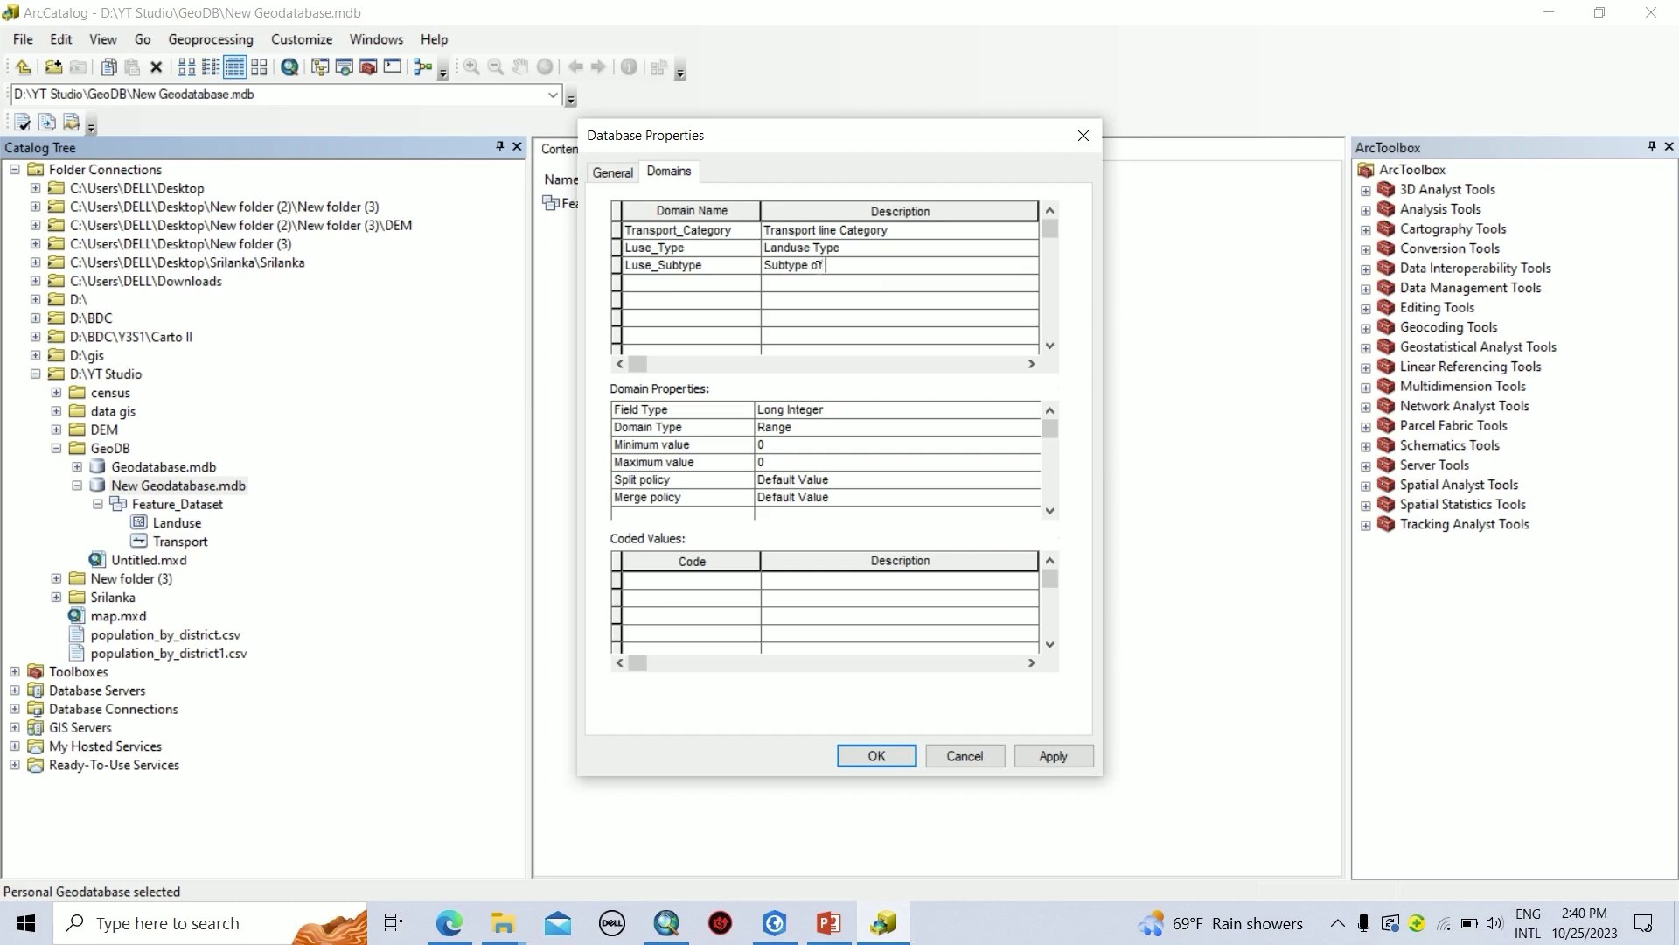
{"action": "type", "text": " Landuse"}
- Set the Luse_Subtype domain's field type to Text and its split policy to Duplicate
{"action": "left_click", "coordinate": [616, 265]}
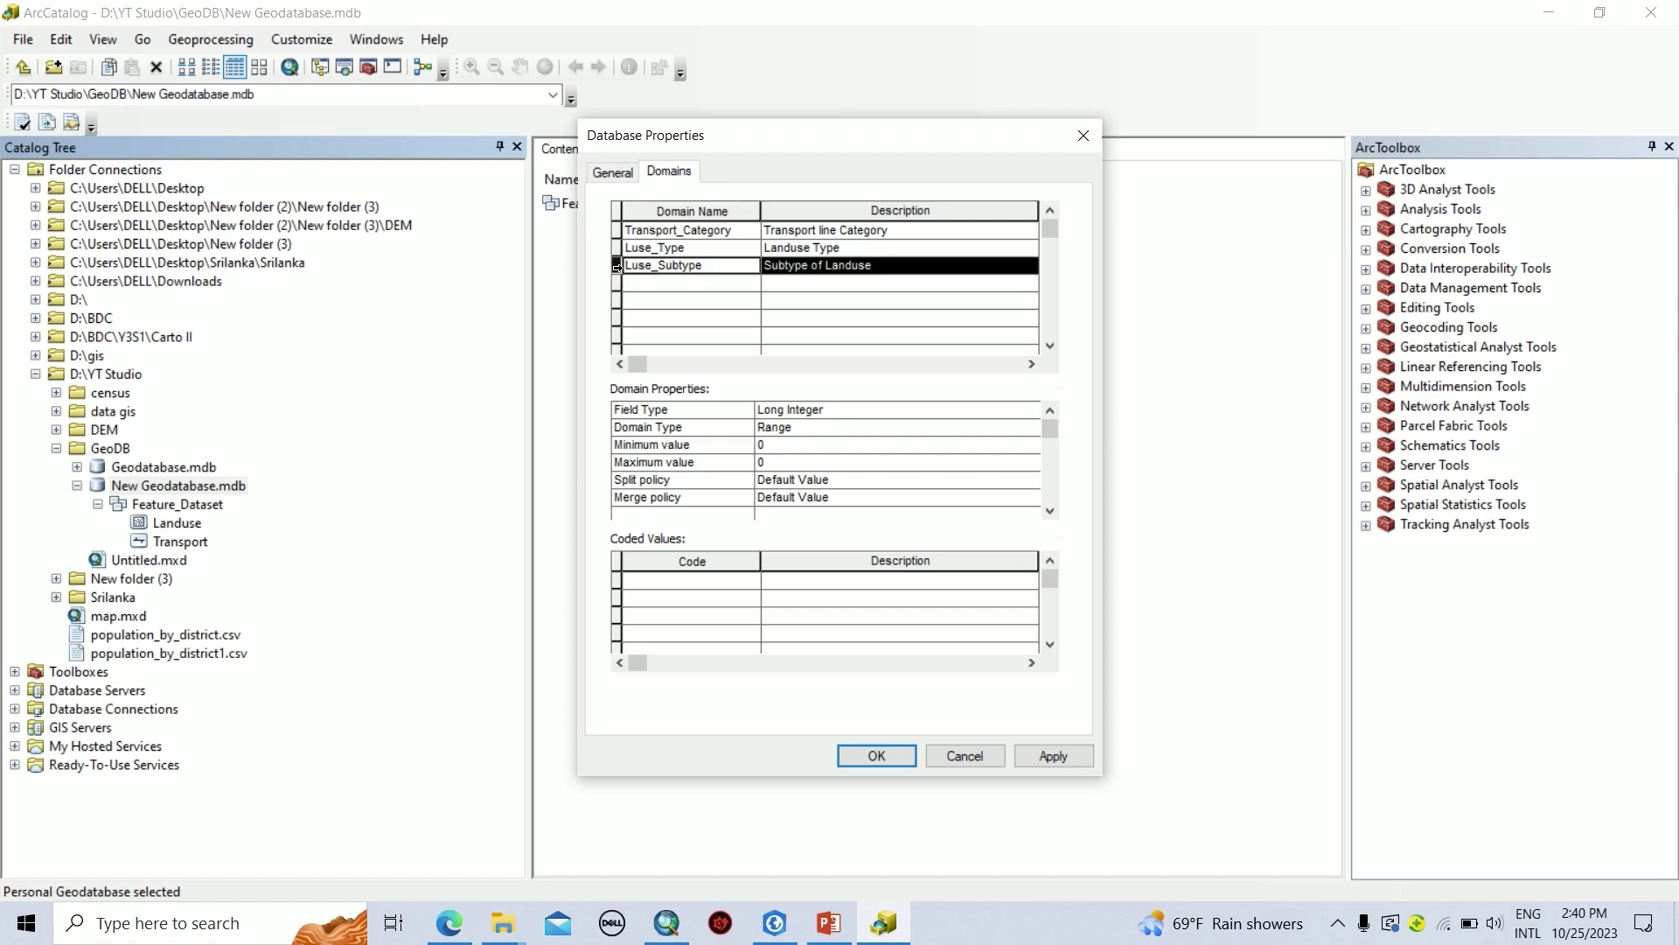
{"action": "left_click", "coordinate": [805, 416]}
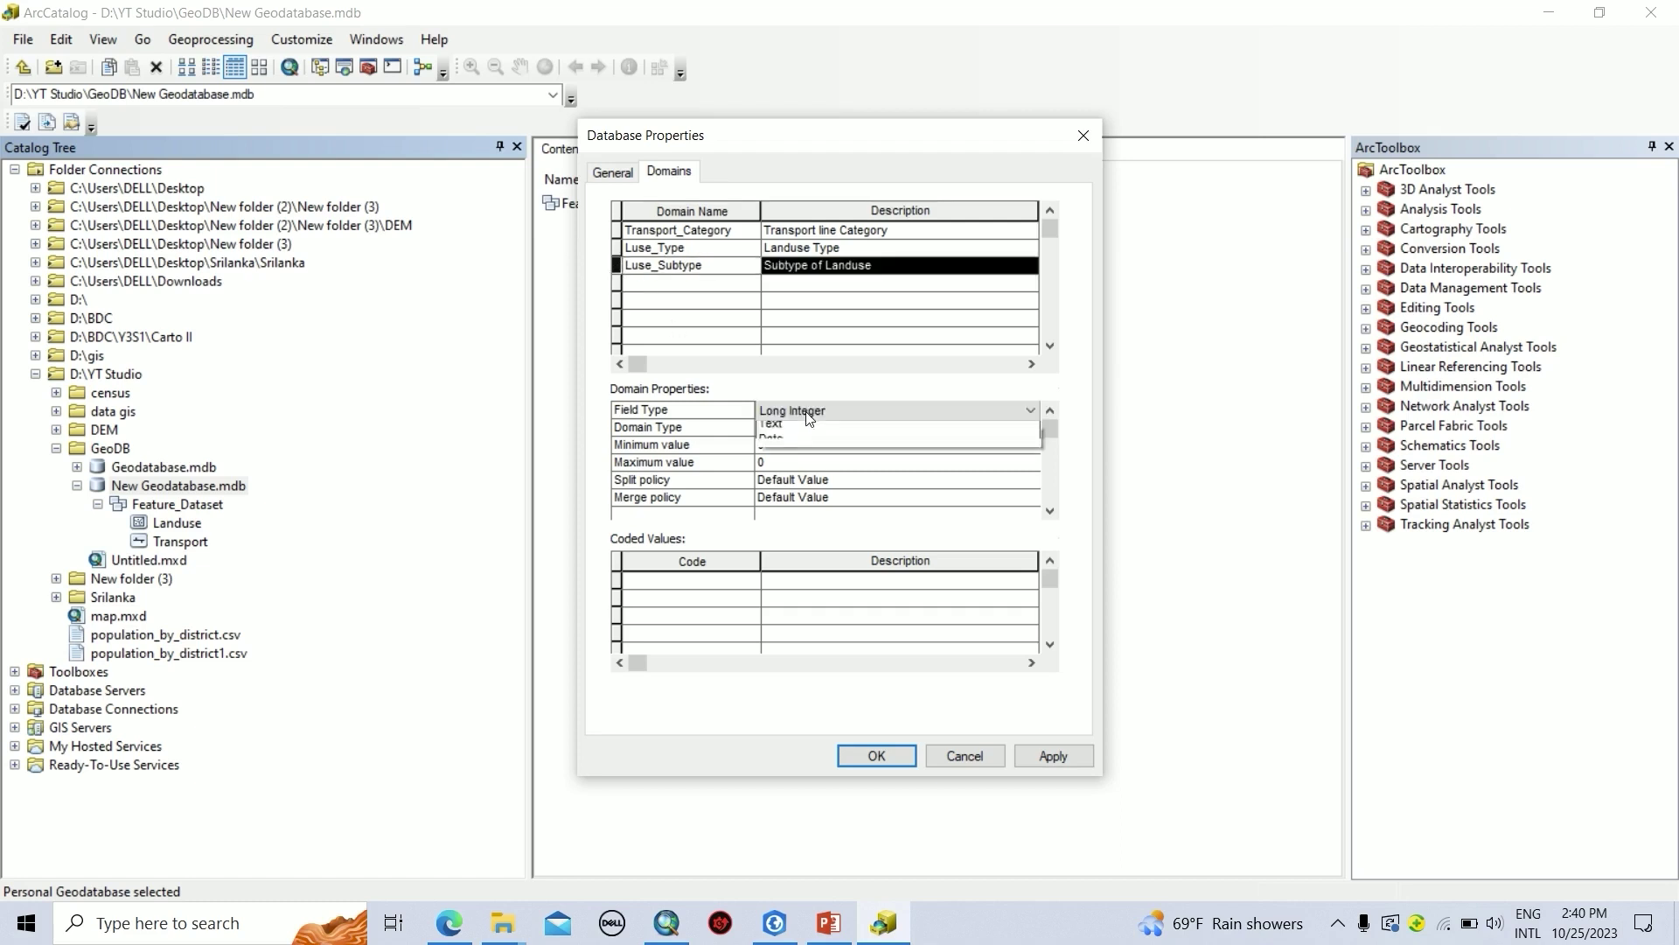
{"action": "left_click", "coordinate": [806, 489]}
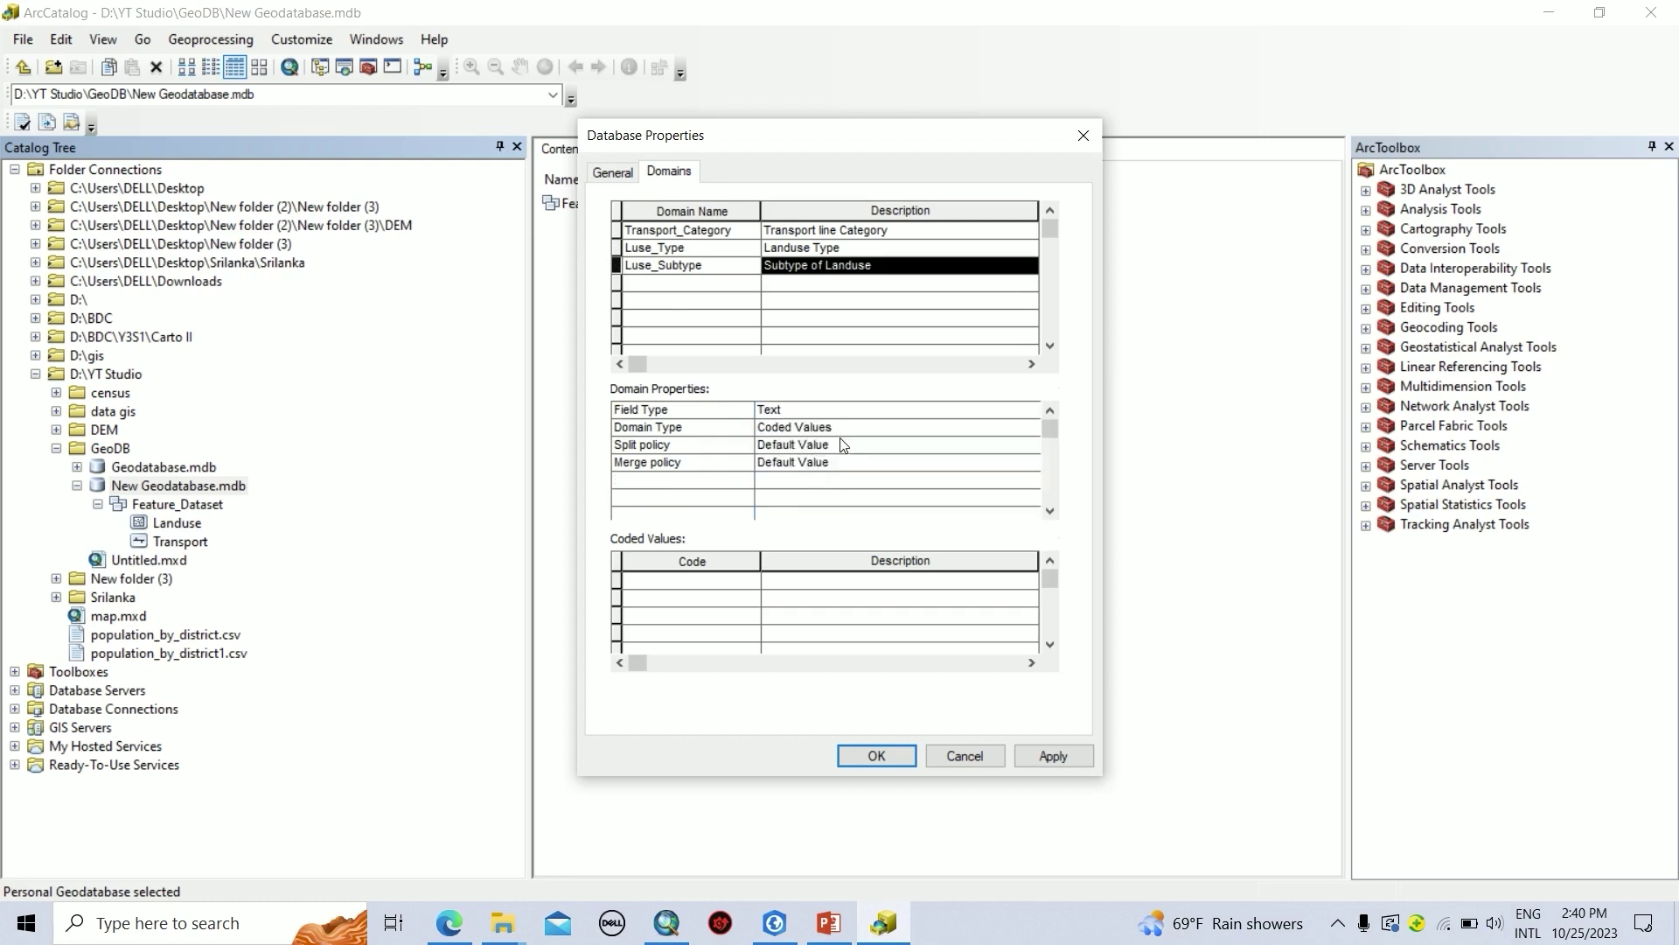
{"action": "left_click", "coordinate": [841, 435]}
{"action": "left_click", "coordinate": [811, 446]}
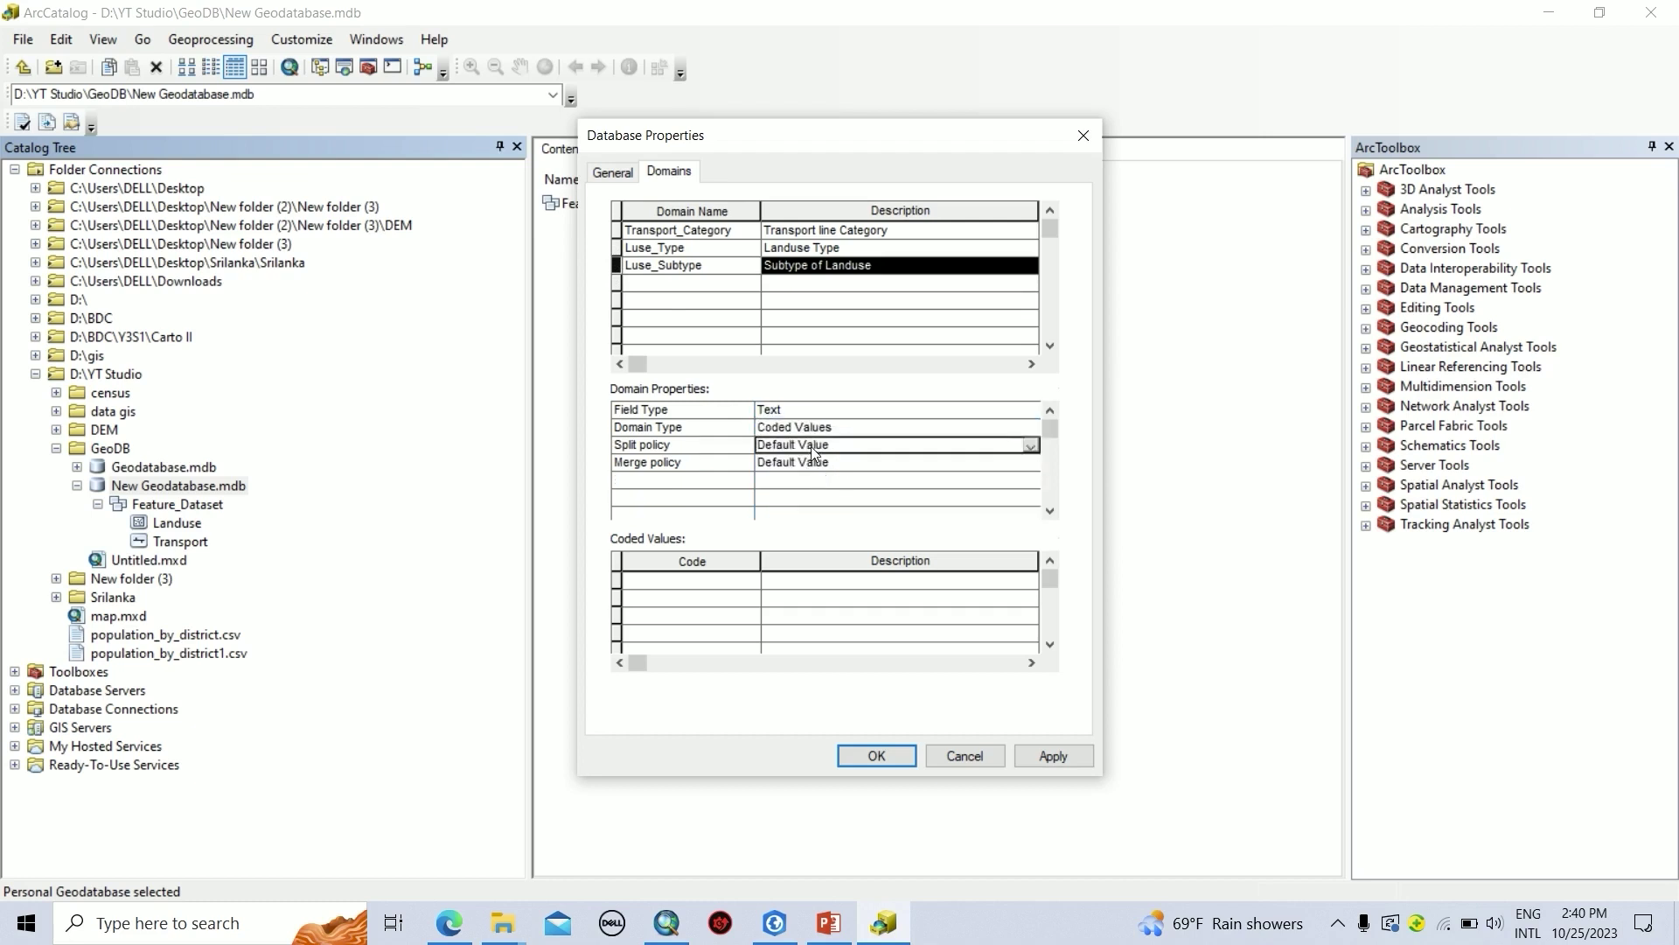
{"action": "left_click", "coordinate": [791, 464]}
- Give the Luse_Subtype domain the coded values Coconut and Paddy, each with a description identical to its code
{"action": "left_click", "coordinate": [689, 582]}
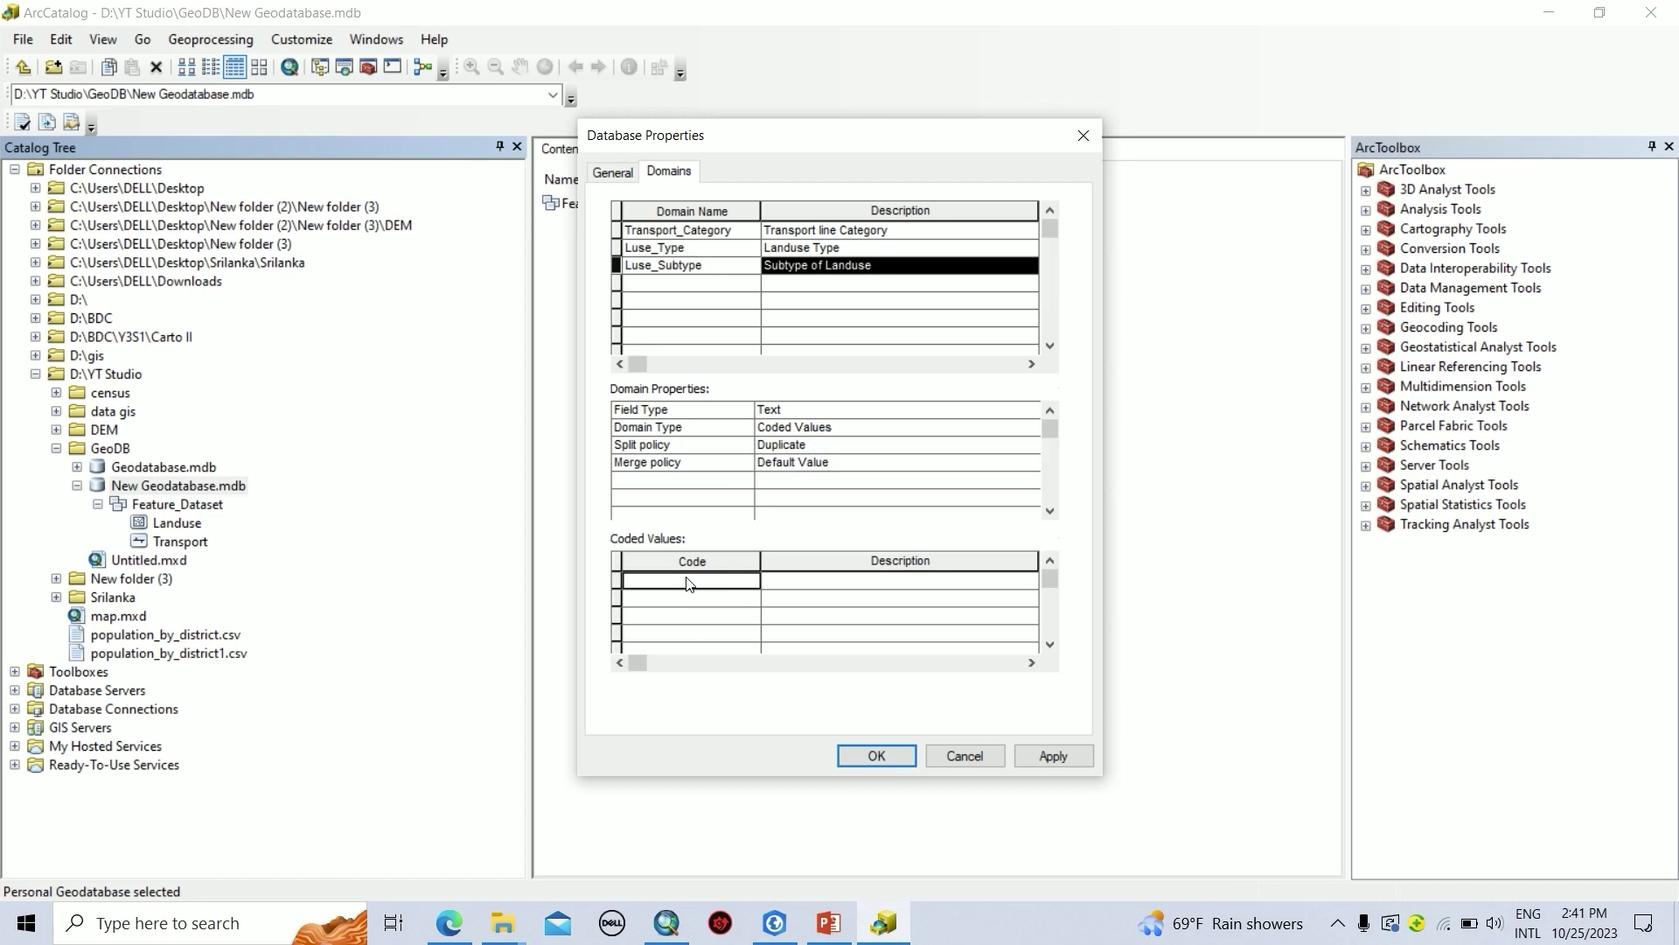
{"action": "type", "text": "Coconut"}
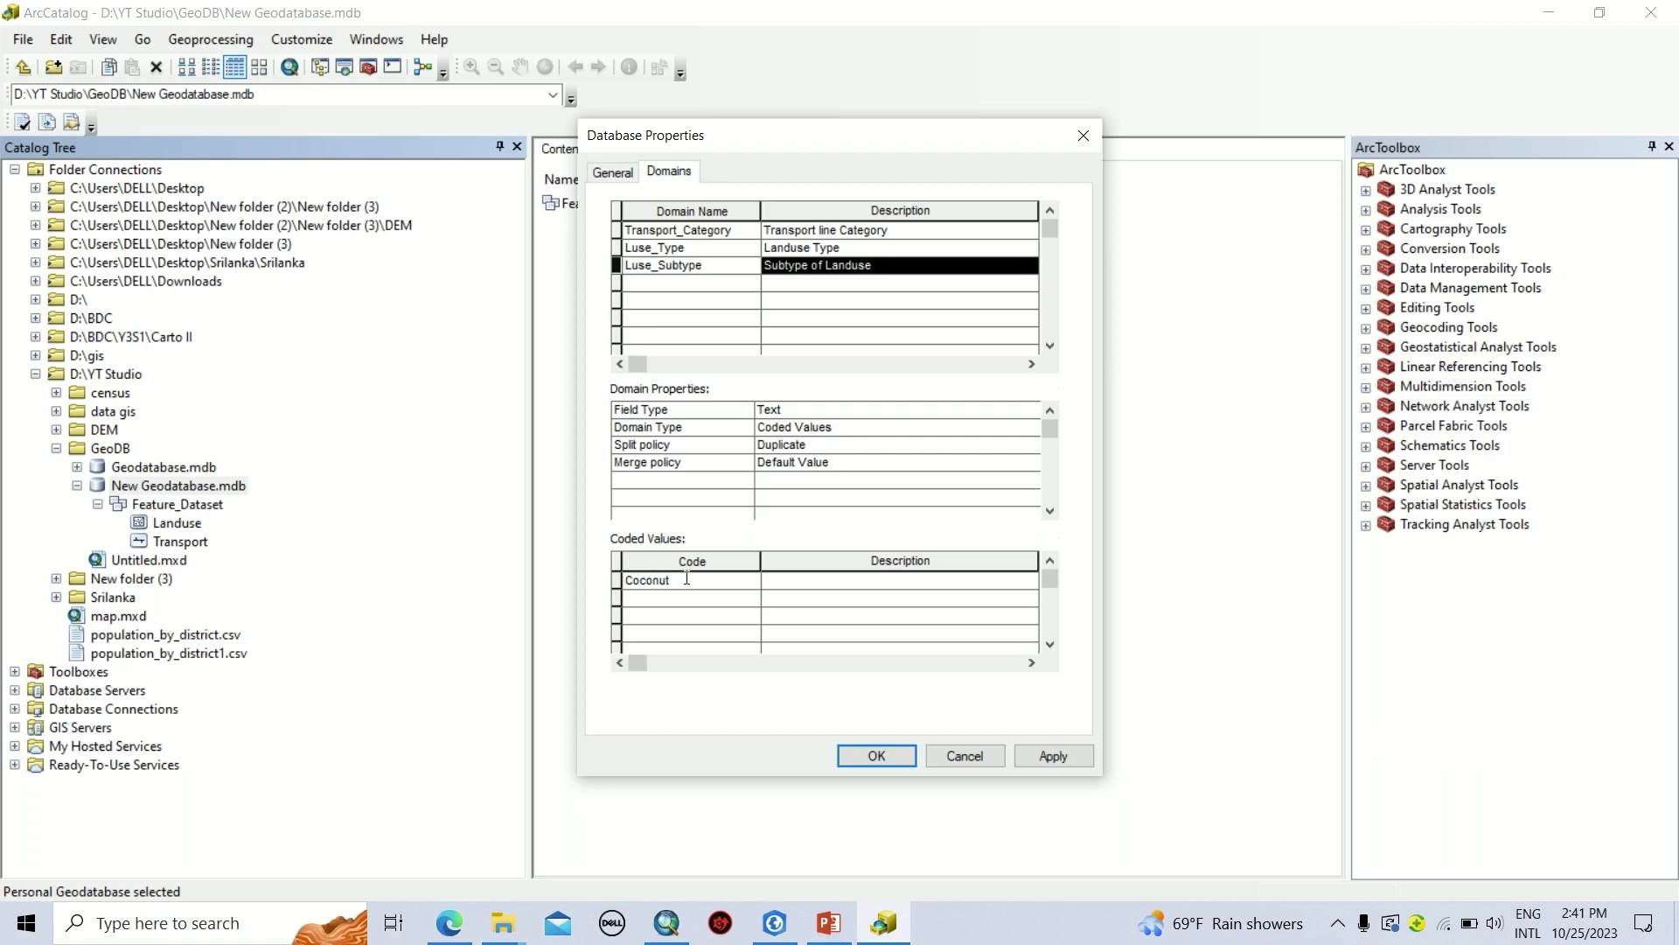
{"action": "left_click_drag", "start_coordinate": [687, 578], "coordinate": [623, 581]}
{"action": "key", "text": "ctrl+c"}
{"action": "left_click", "coordinate": [807, 583]}
{"action": "key", "text": "ctrl+v"}
{"action": "left_click", "coordinate": [670, 600]}
{"action": "type", "text": "Paddy"}
{"action": "key", "text": "shift+Home"}
{"action": "left_click", "coordinate": [790, 603]}
{"action": "key", "text": "ctrl+v"}
- Rename the Luse_Subtype domain to Luse_Subtype1 and add another domain named Luse_Subtype2
{"action": "left_click", "coordinate": [708, 272]}
{"action": "left_click", "coordinate": [709, 271]}
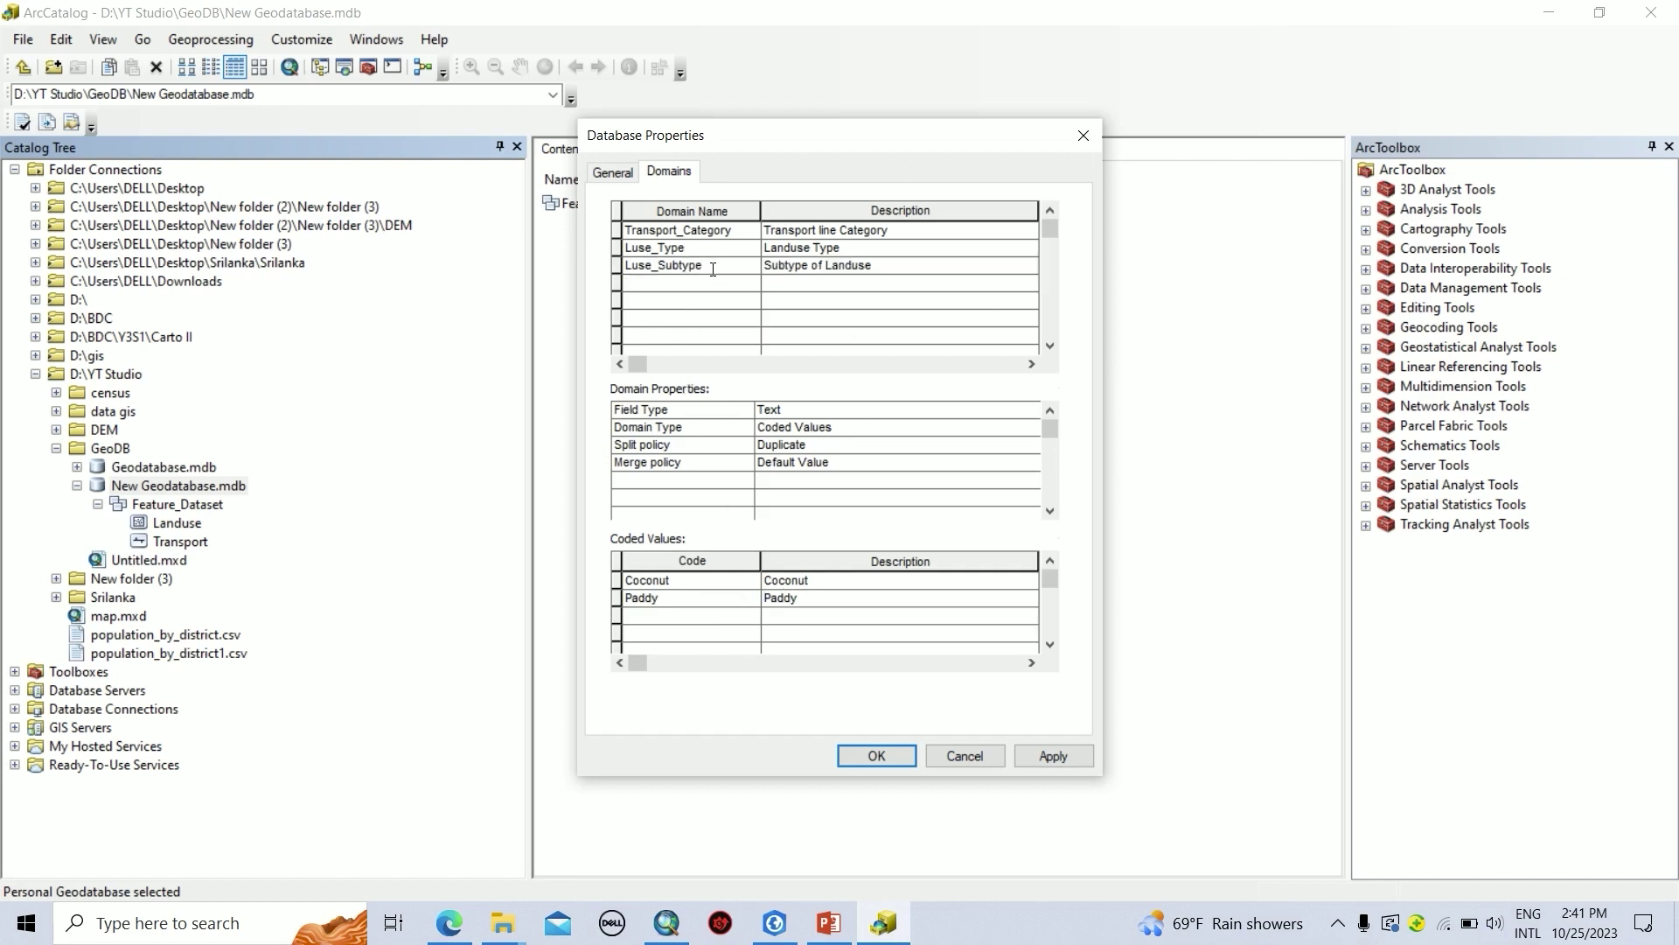
{"action": "double_click", "coordinate": [719, 265]}
{"action": "left_click", "coordinate": [642, 286]}
{"action": "key", "text": "ctrl+v"}
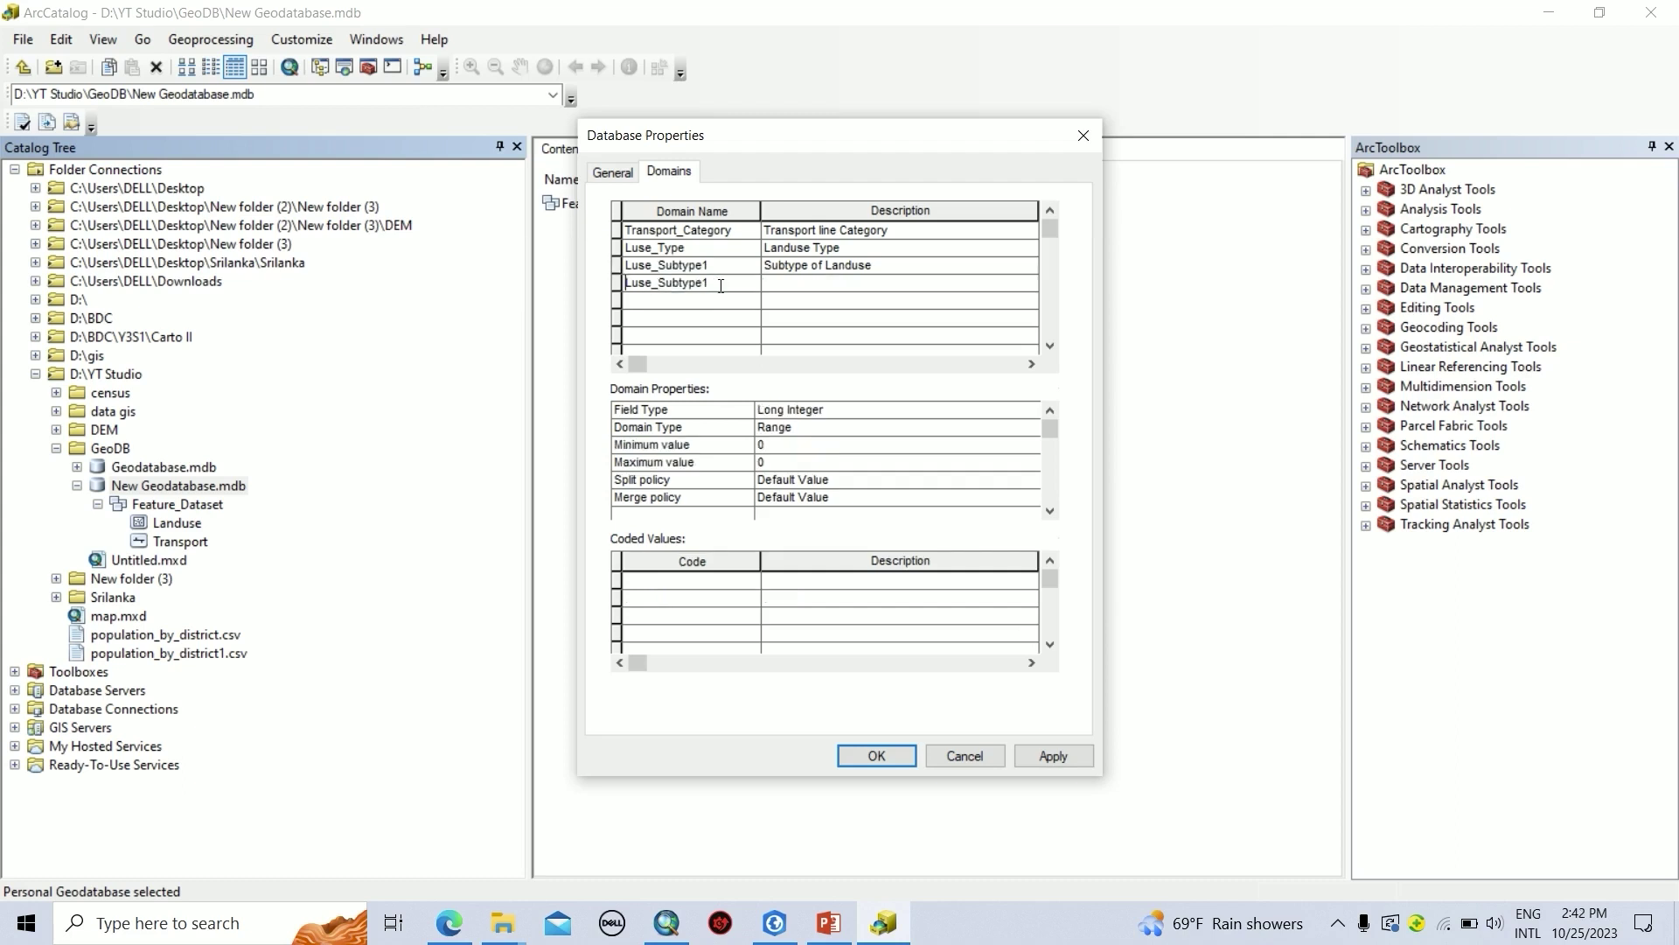
{"action": "left_click_drag", "start_coordinate": [710, 285], "coordinate": [704, 287]}
{"action": "type", "text": "2"}
- Set the descriptions of Luse_Subtype1 and Luse_Subtype2 to Subtype of Landuse1 and Subtype of Landuse2
{"action": "left_click", "coordinate": [877, 268]}
{"action": "left_click", "coordinate": [877, 269]}
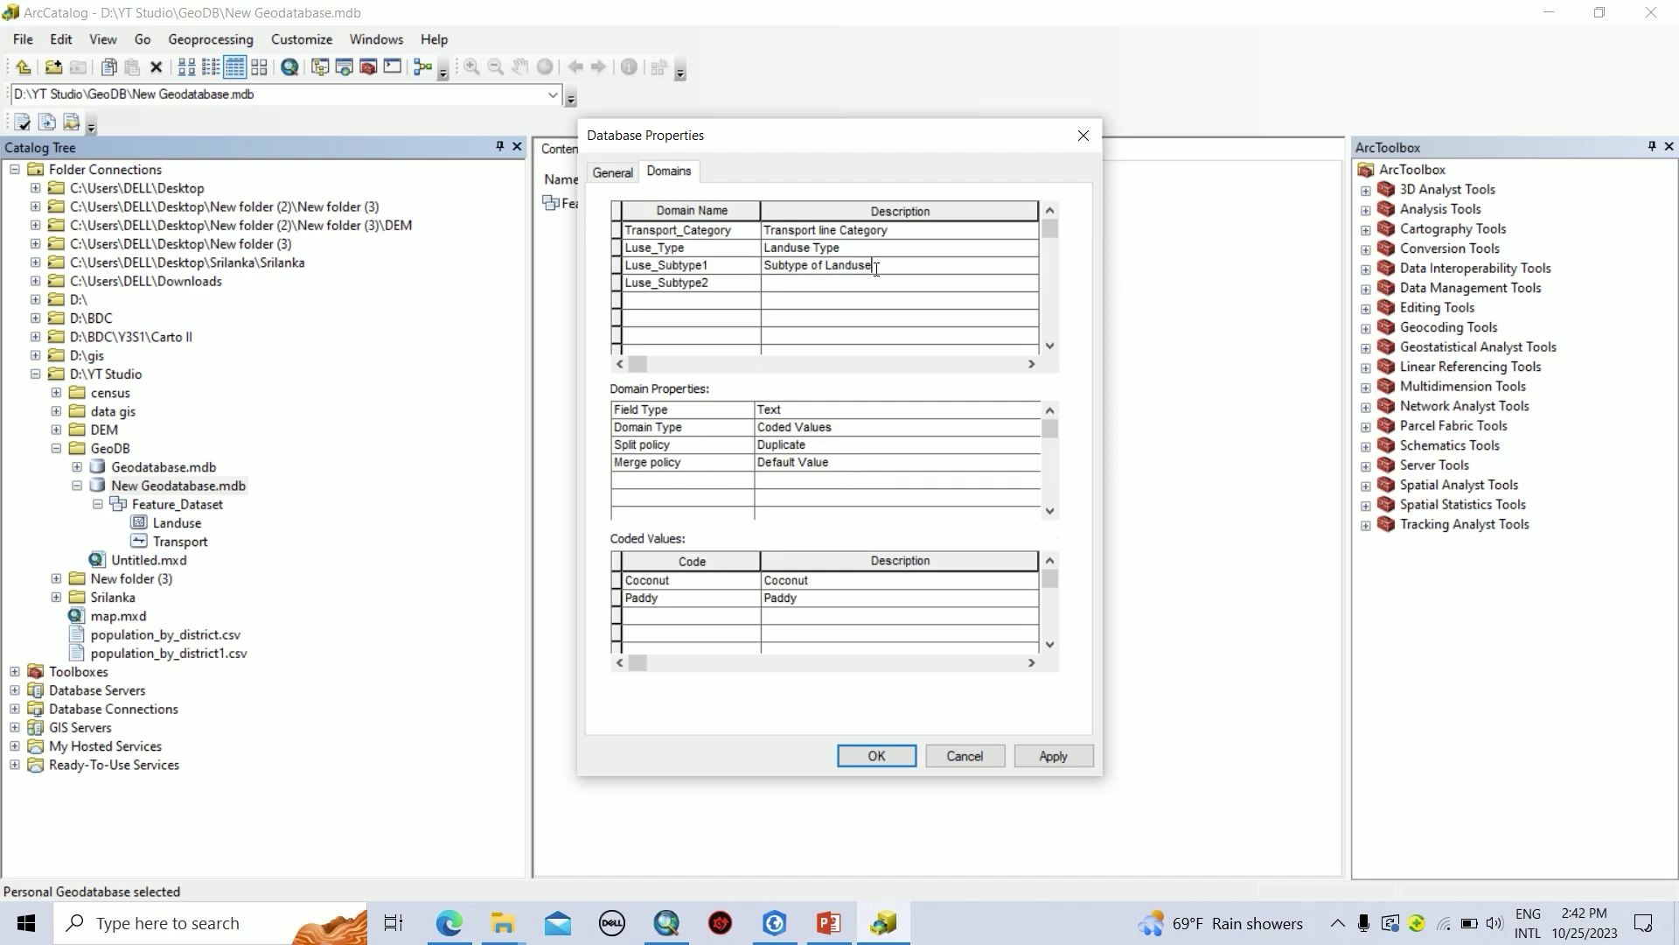
{"action": "type", "text": "1"}
{"action": "left_click_drag", "start_coordinate": [882, 265], "coordinate": [756, 258]}
{"action": "key", "text": "ctrl+c"}
{"action": "left_click", "coordinate": [840, 282]}
{"action": "key", "text": "ctrl+v"}
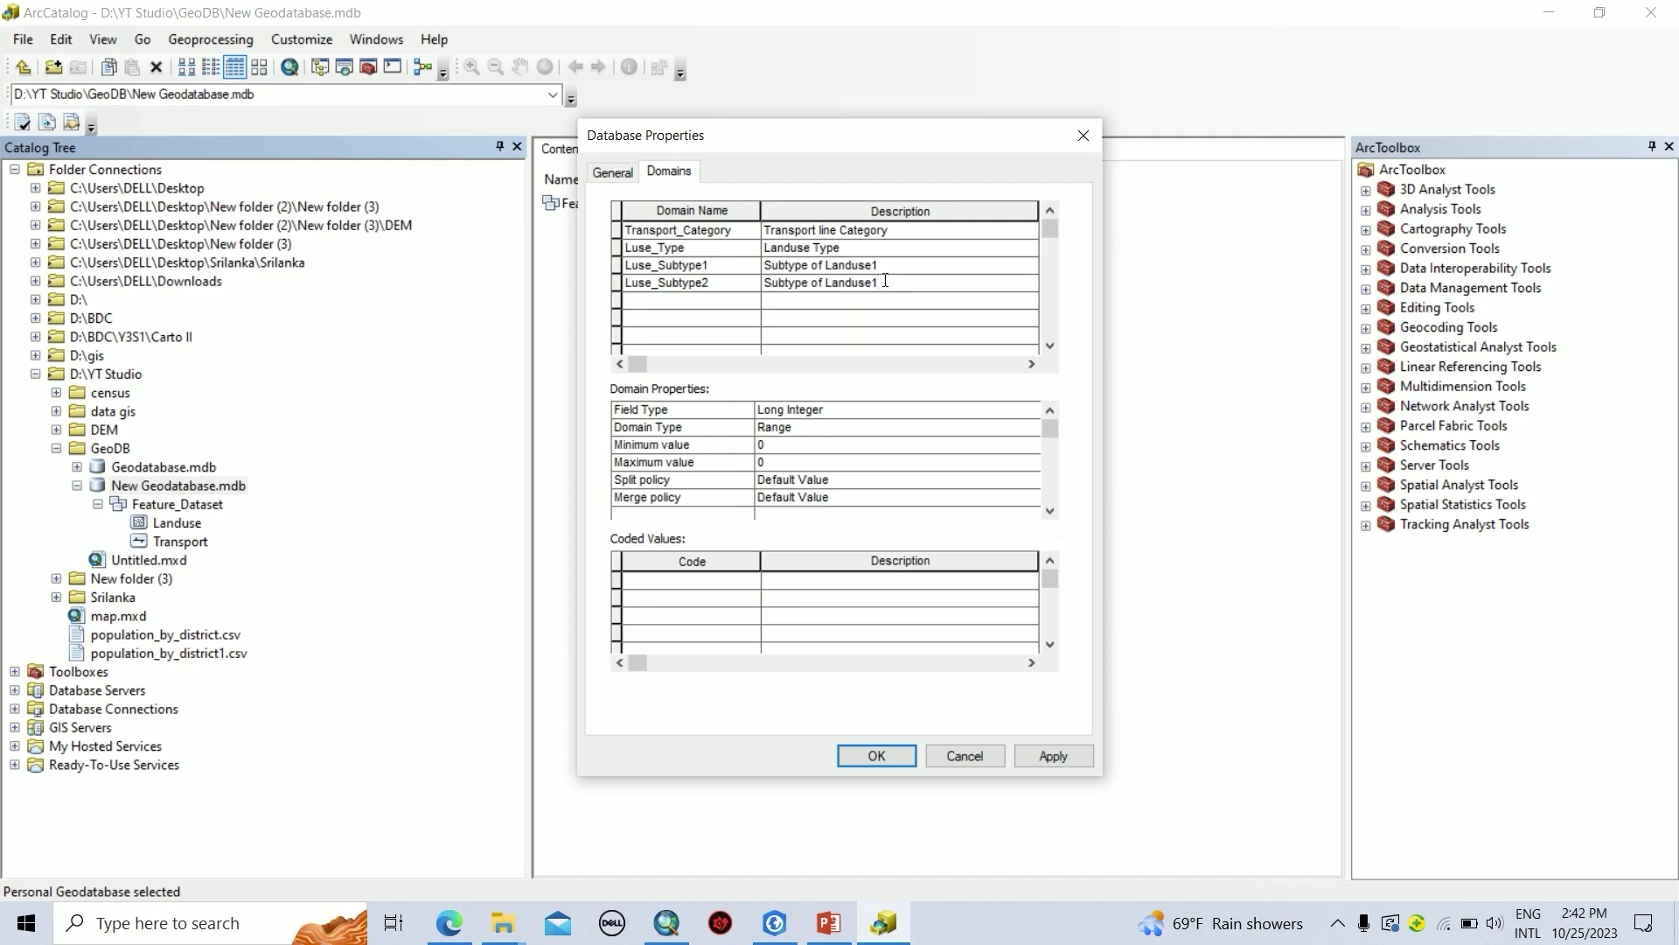
{"action": "type", "text": "2"}
- Set the Luse_Subtype2 domain's field type to Text and its split policy to Duplicate
{"action": "left_click", "coordinate": [820, 410]}
{"action": "left_click", "coordinate": [814, 494]}
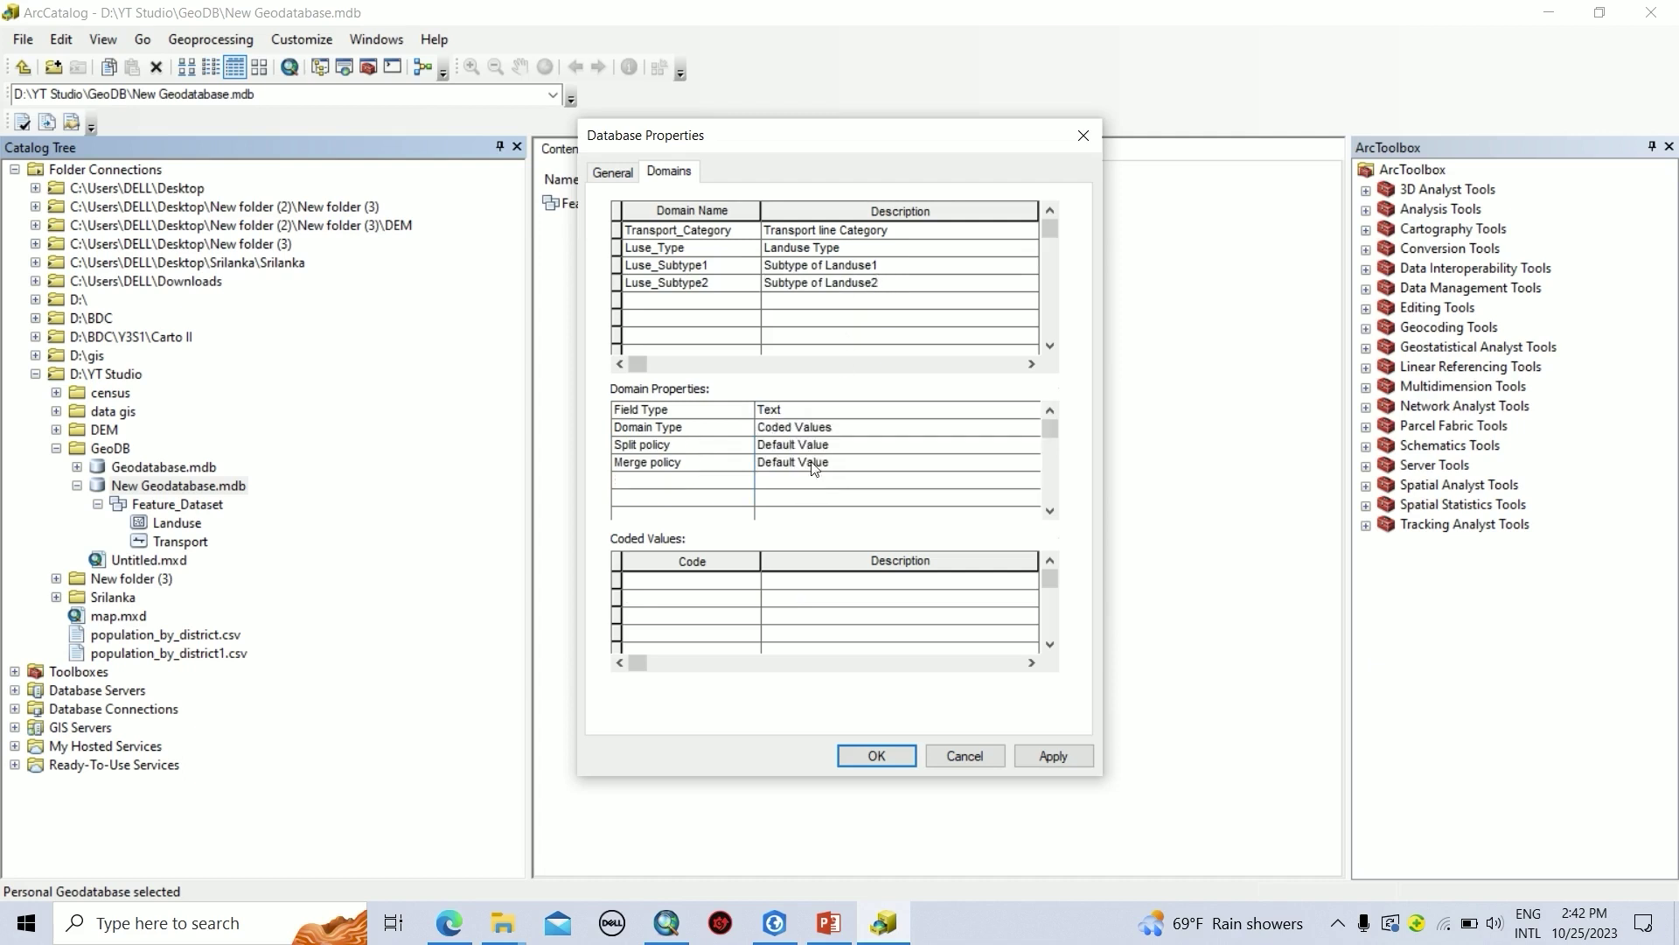
{"action": "left_click", "coordinate": [813, 449]}
{"action": "left_click", "coordinate": [814, 473]}
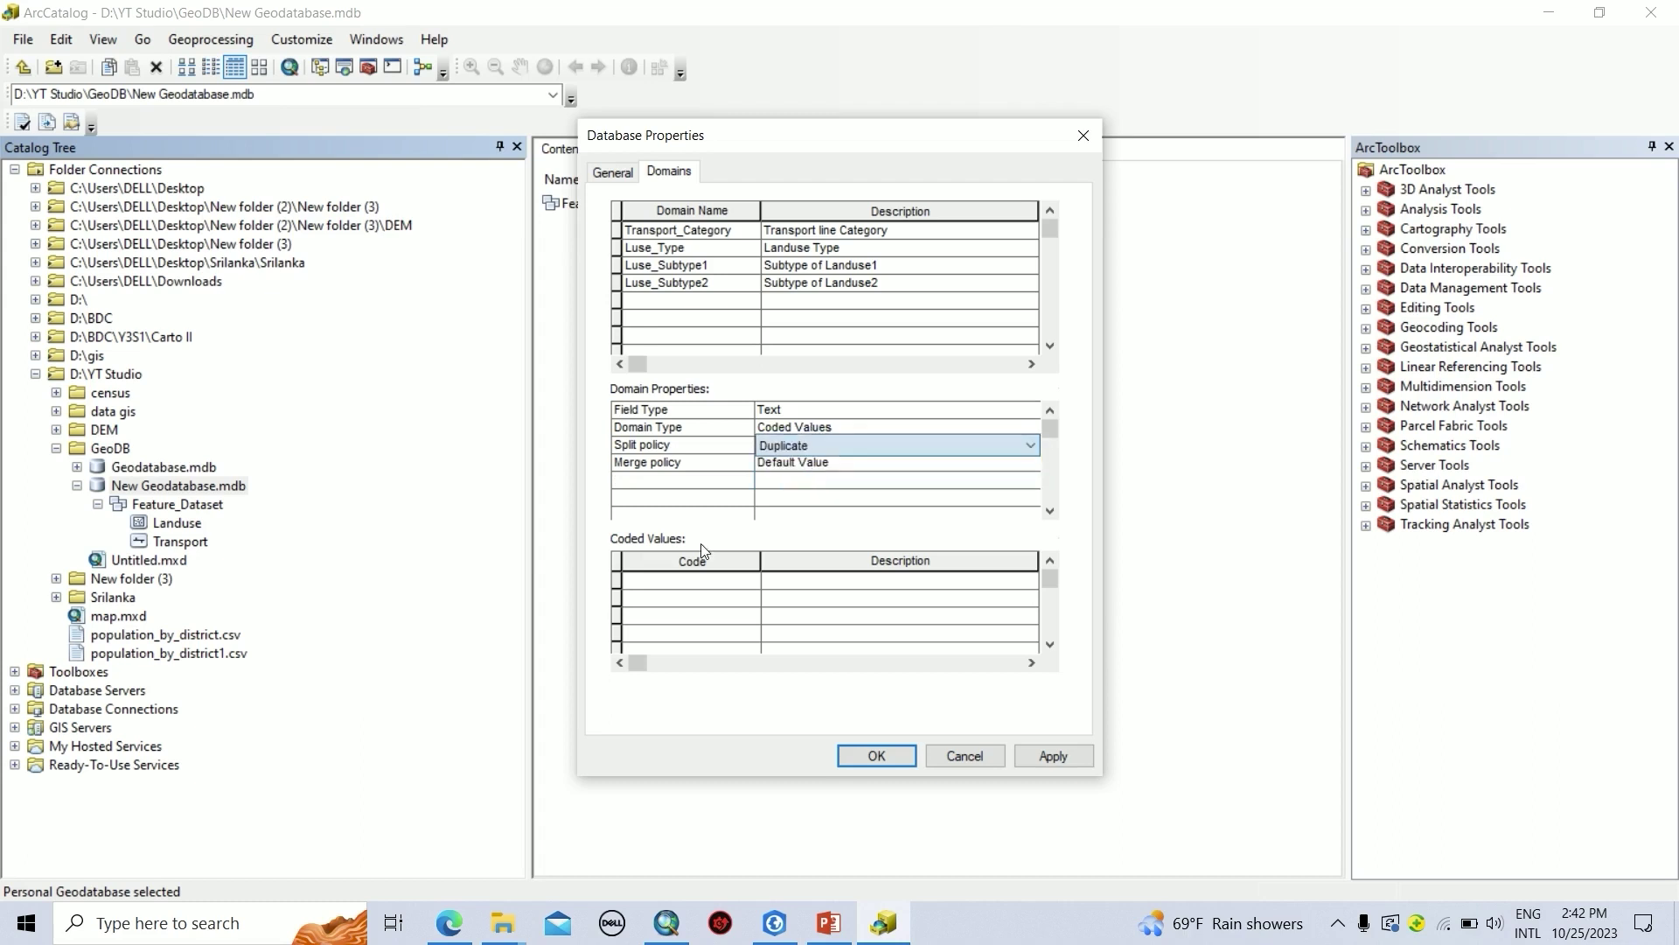
- Add the coded value Open Forest to Luse_Subtype2, using the same text as its description
{"action": "left_click", "coordinate": [684, 581]}
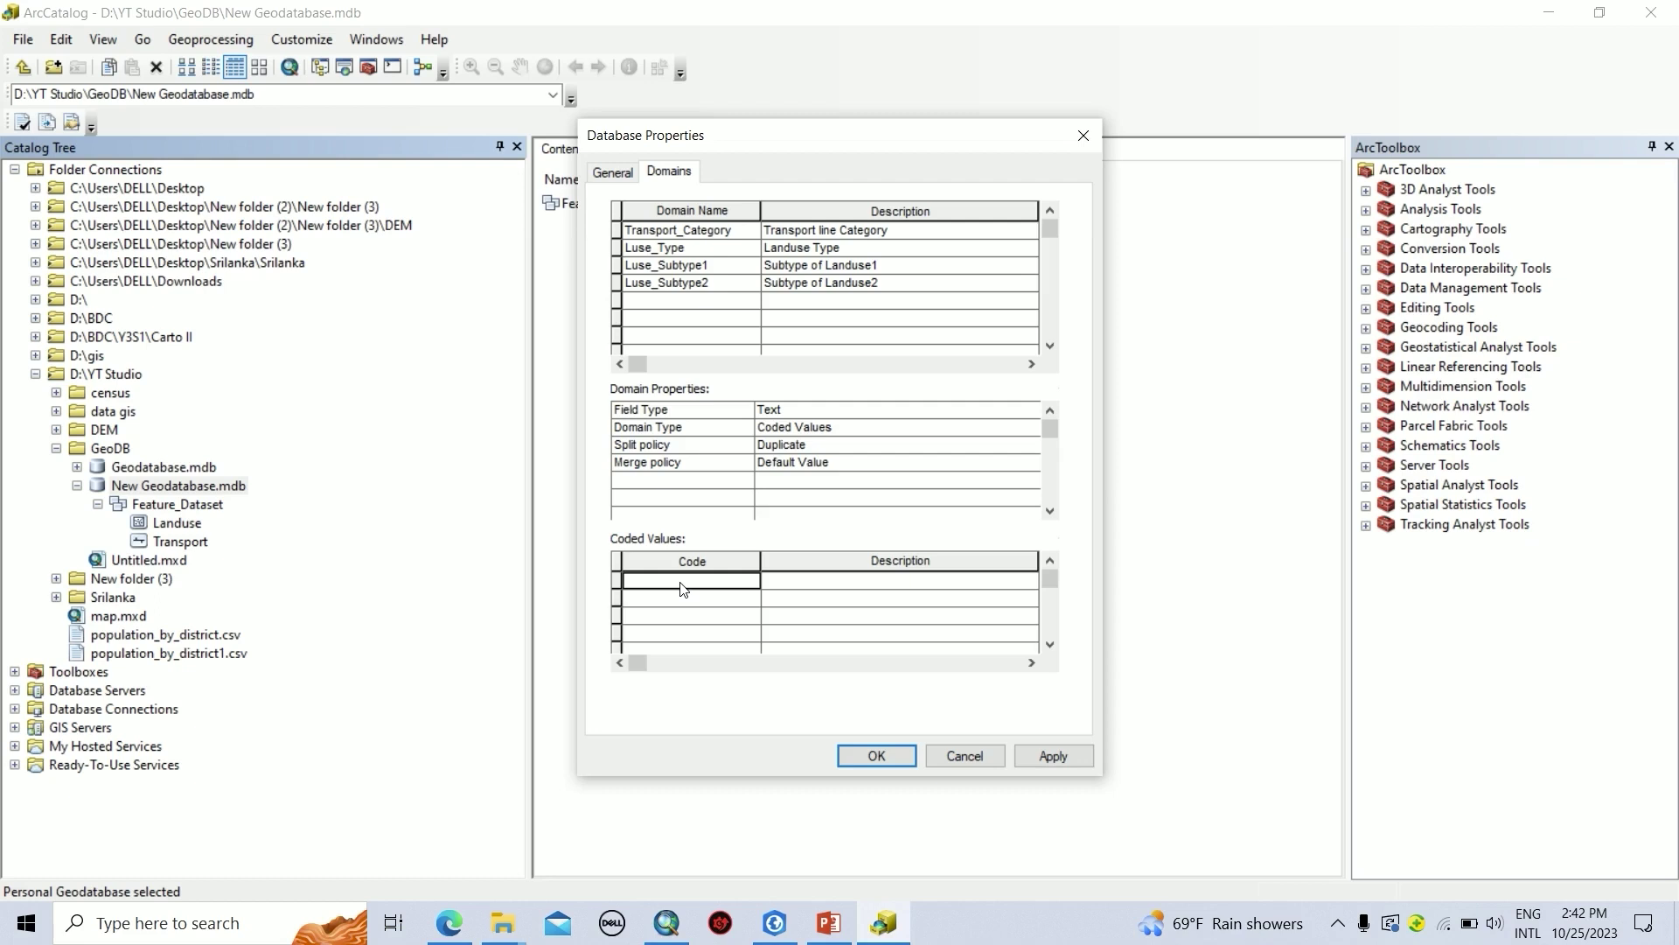
{"action": "type", "text": "Open G"}
{"action": "key", "text": "BackSpace"}
{"action": "type", "text": "F"}
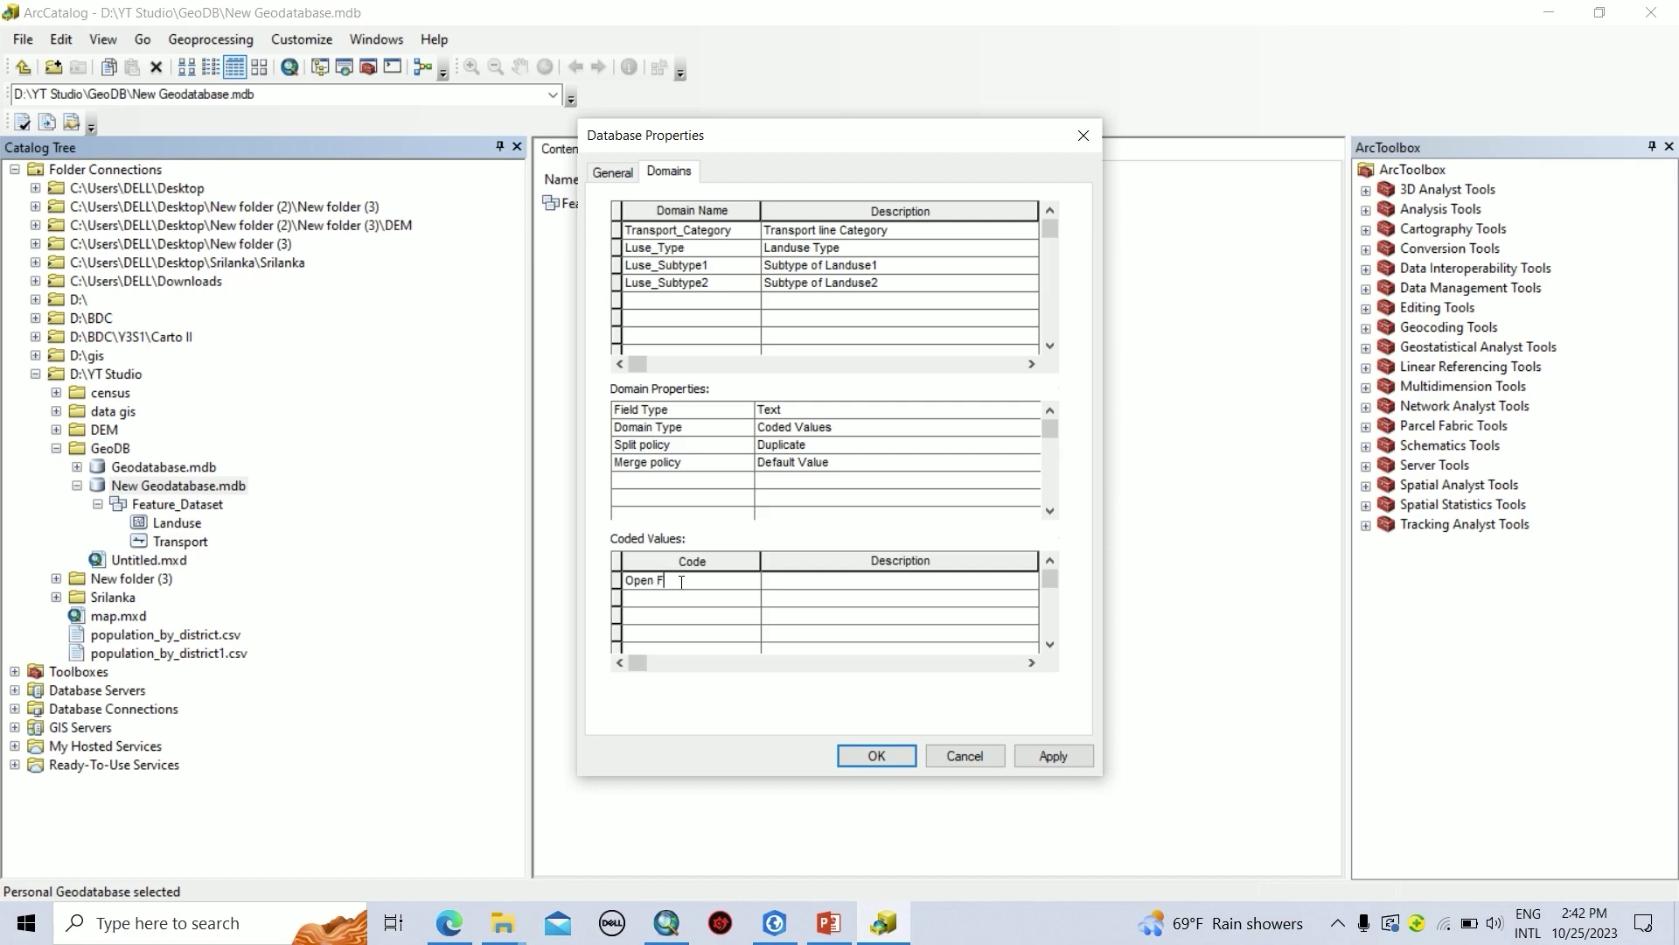
{"action": "type", "text": "orest"}
{"action": "key", "text": "Return"}
{"action": "left_click", "coordinate": [808, 584]}
{"action": "key", "text": "Return"}
- Add the coded value Dense Forest with a matching description to Luse_Subtype2, and save the database properties
{"action": "left_click", "coordinate": [636, 600]}
{"action": "key", "text": "ctrl+v"}
{"action": "left_click_drag", "start_coordinate": [655, 599], "coordinate": [626, 598]}
{"action": "type", "text": "Den"}
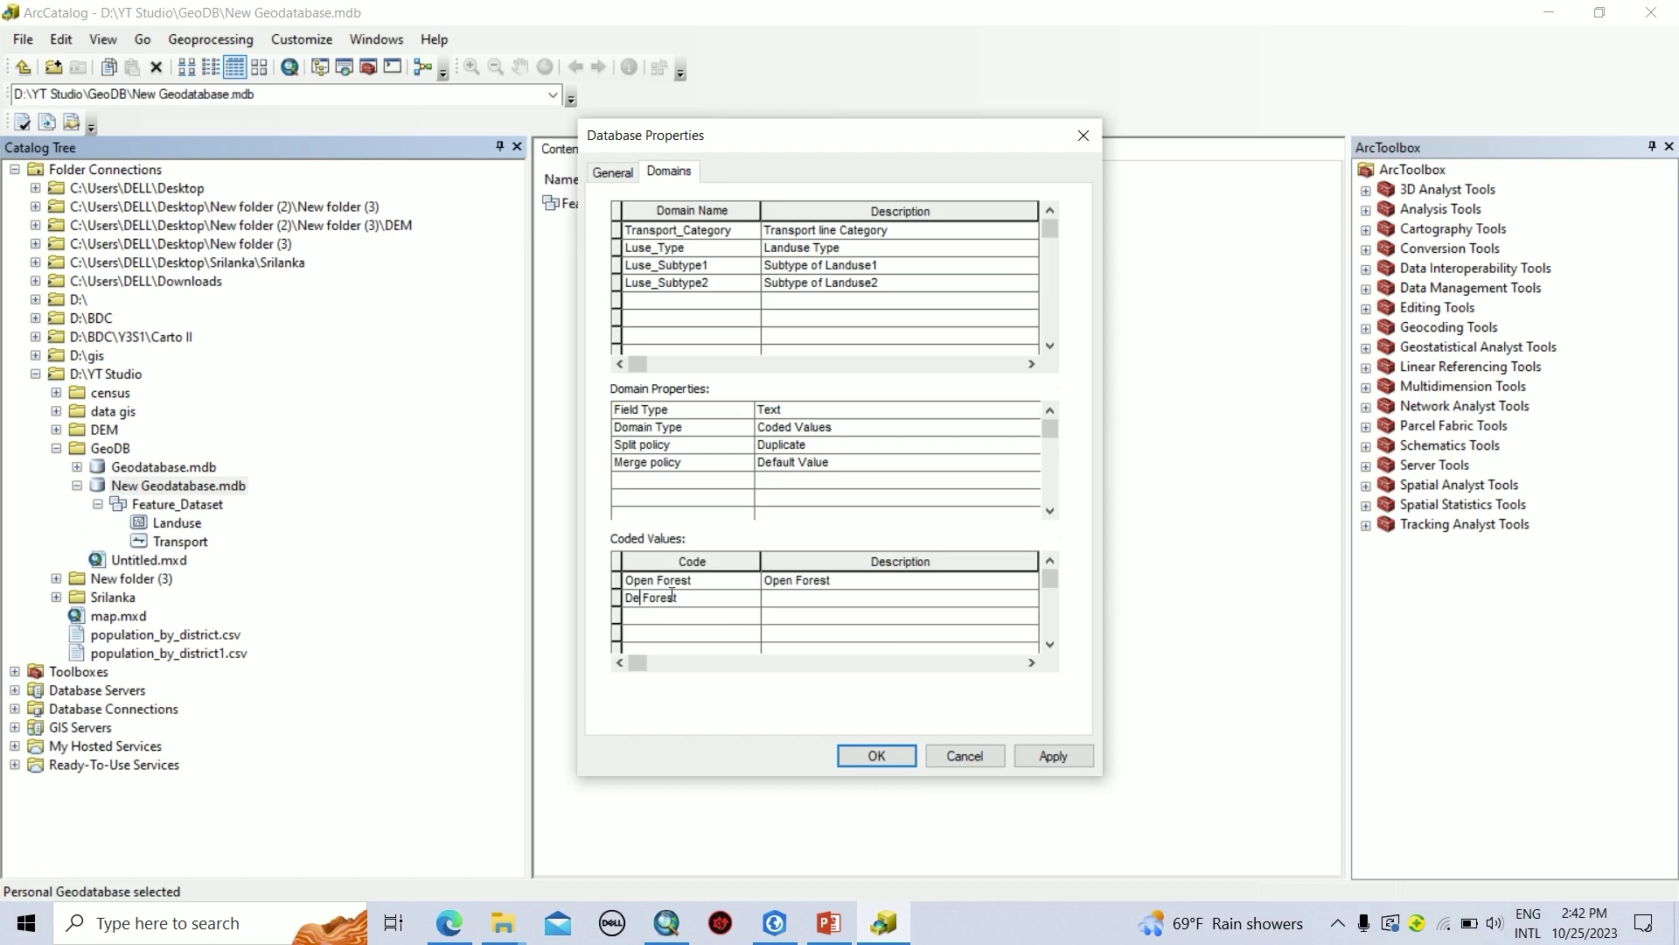
{"action": "type", "text": "se"}
{"action": "left_click_drag", "start_coordinate": [704, 605], "coordinate": [620, 601]}
{"action": "left_click", "coordinate": [786, 602]}
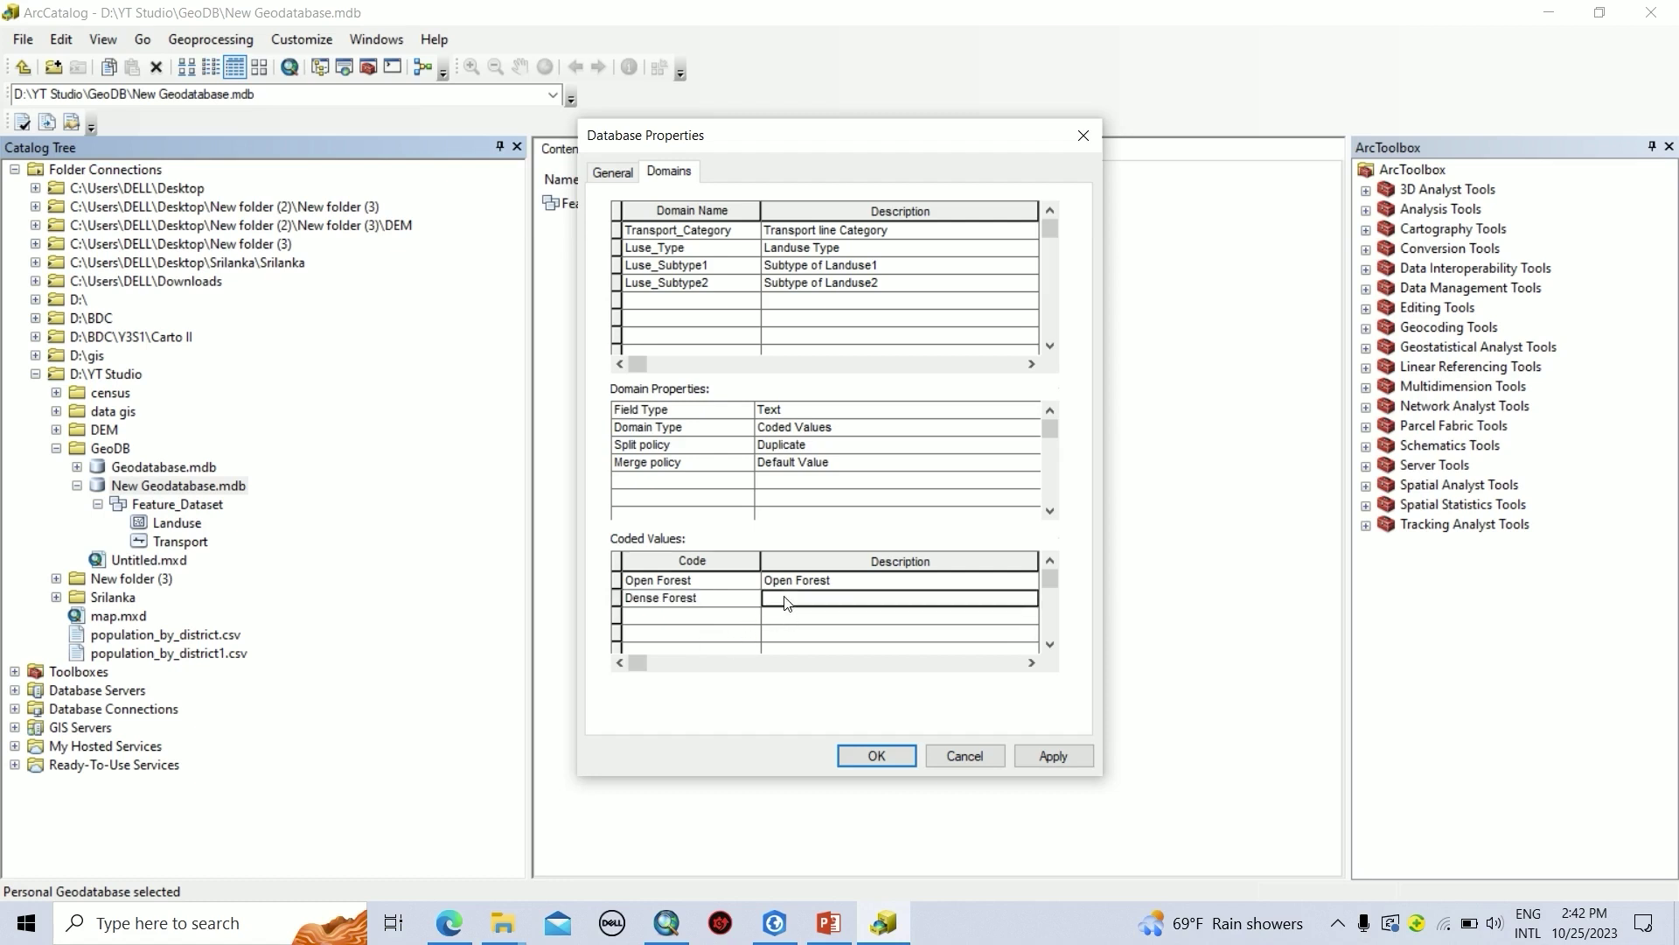
{"action": "key", "text": "ctrl+v"}
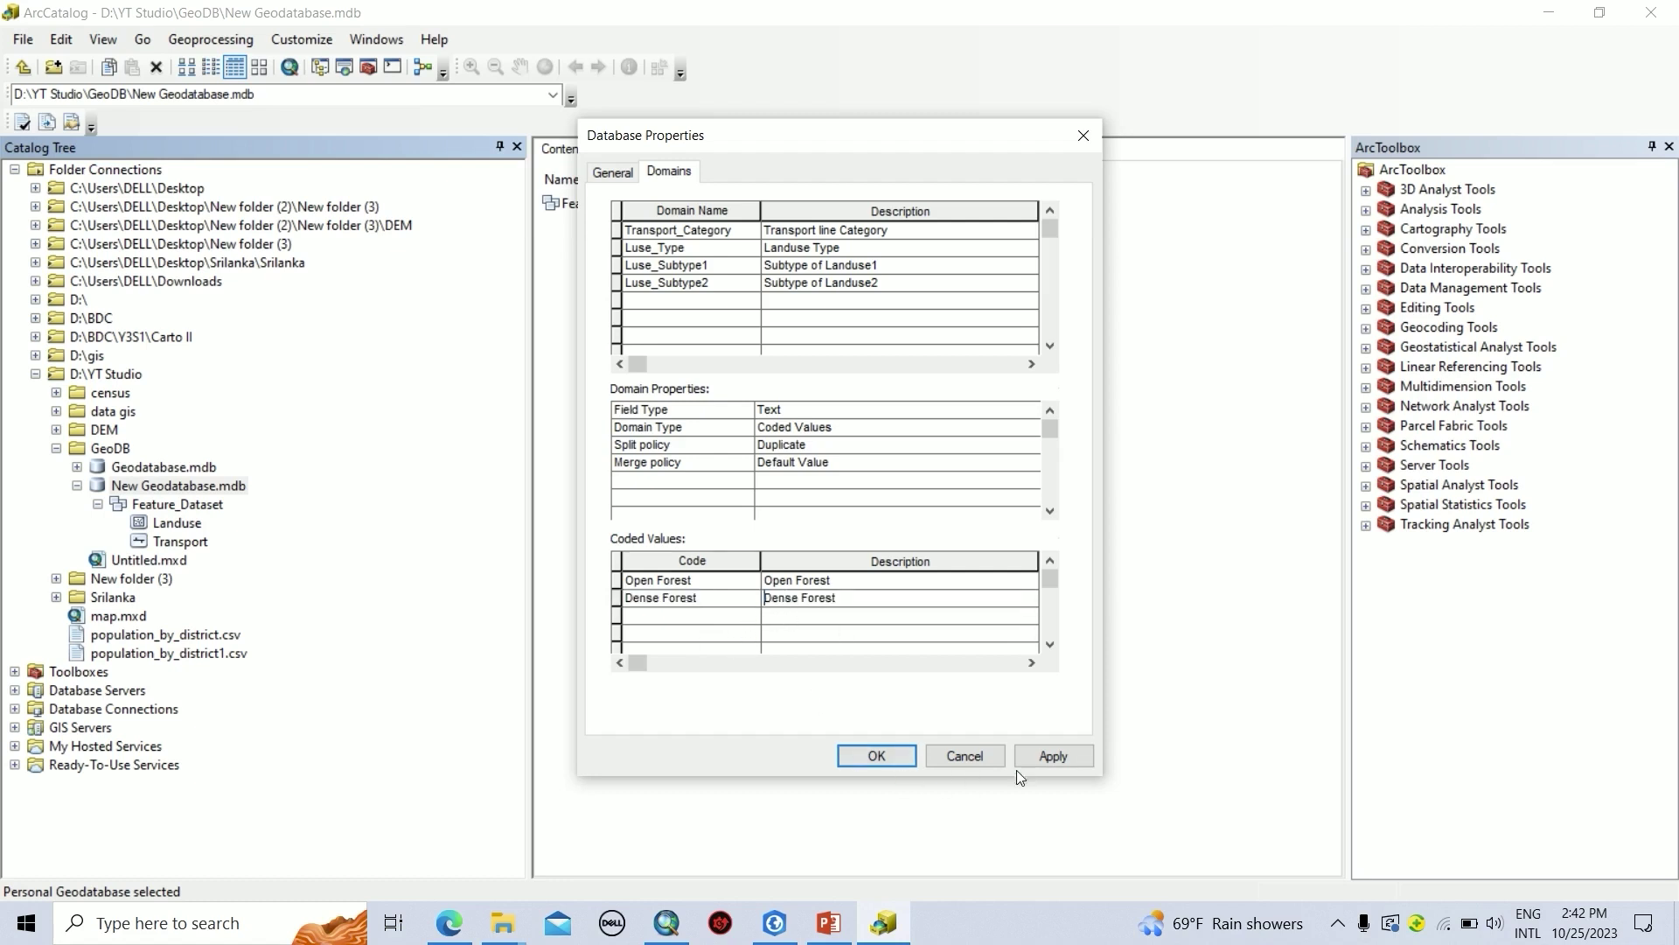
{"action": "left_click", "coordinate": [1050, 762]}
{"action": "left_click", "coordinate": [860, 761]}
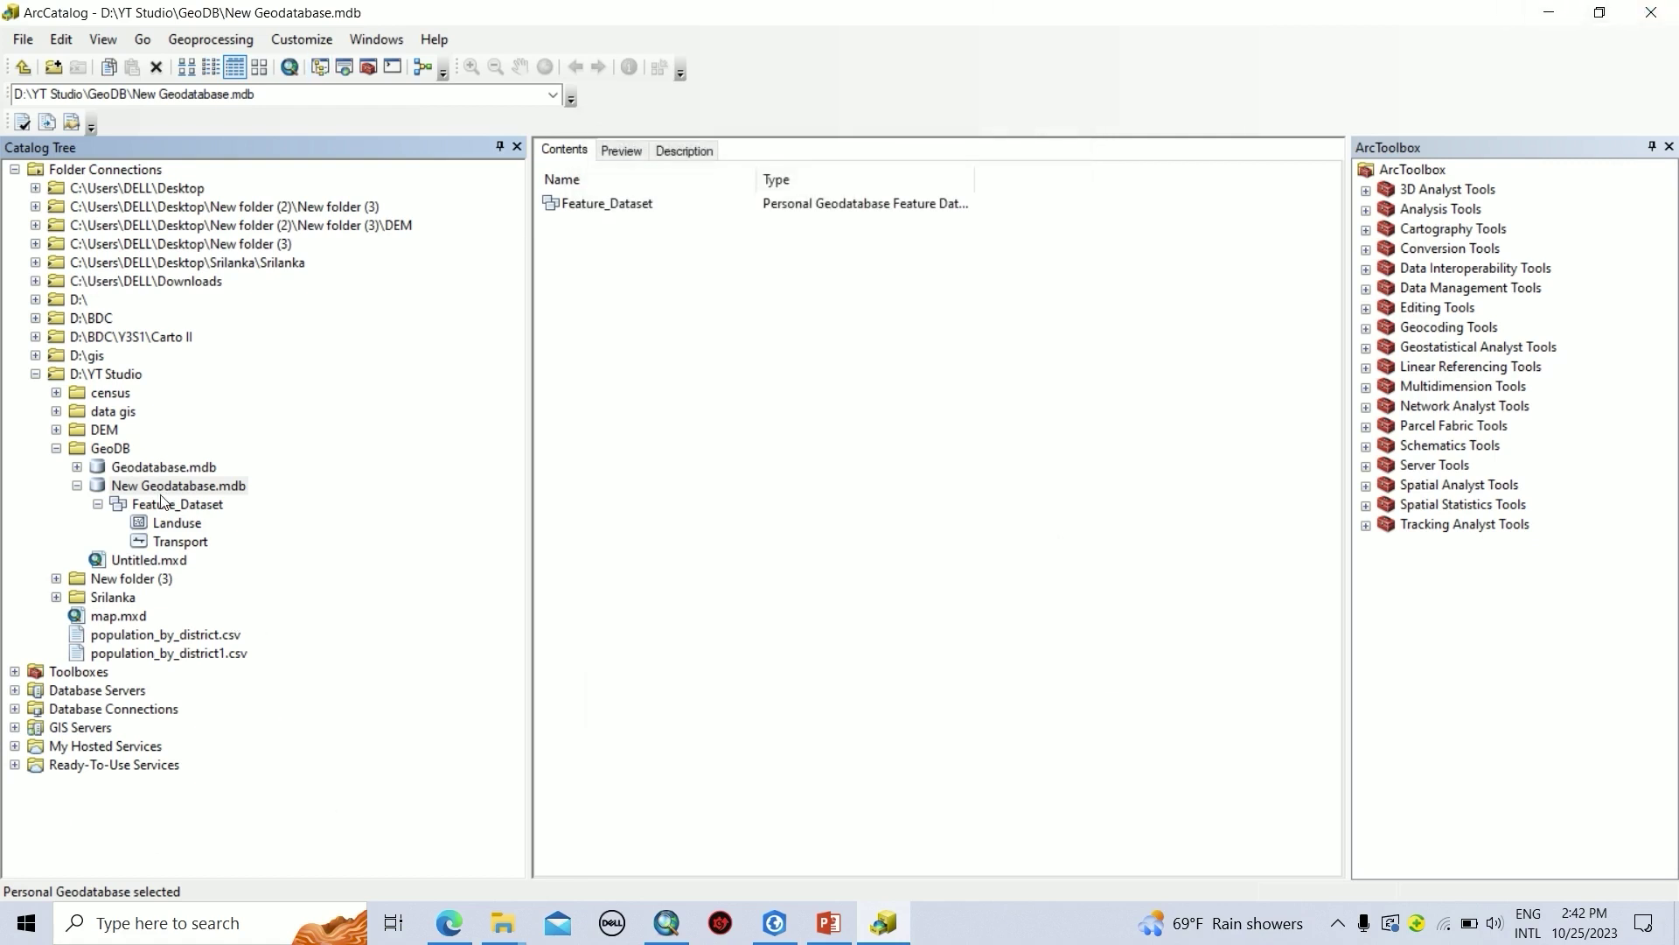
- Assign the Luse_Type domain to the Type field in the Landuse feature class properties and apply it
{"action": "left_click", "coordinate": [172, 524]}
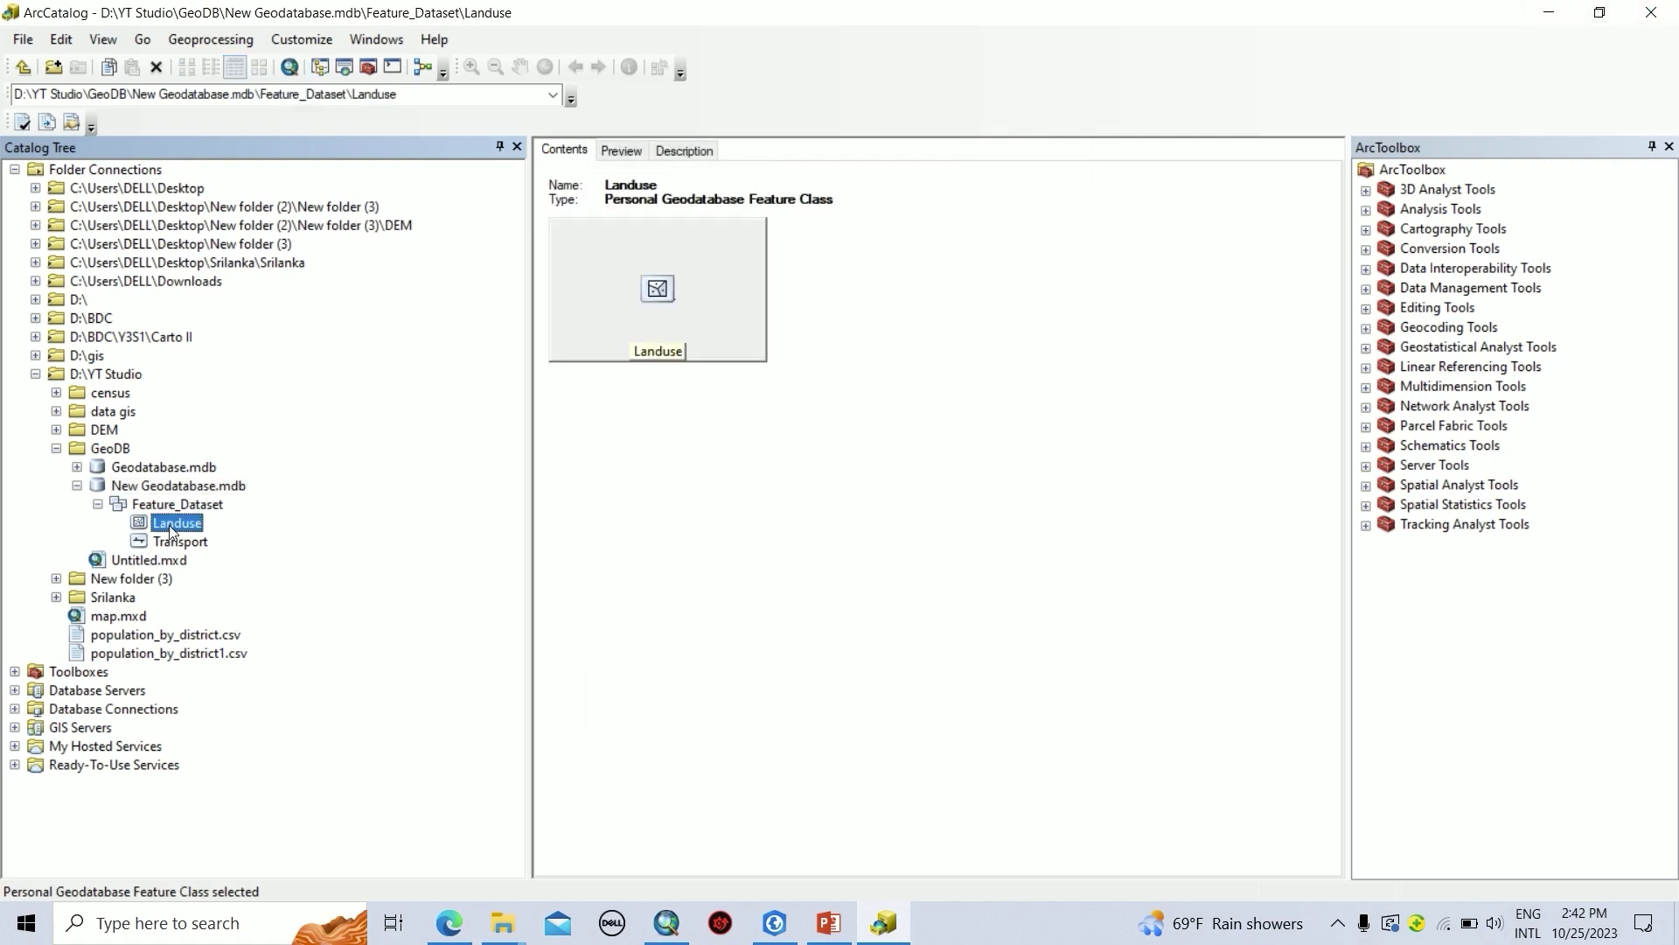
{"action": "right_click", "coordinate": [170, 525]}
{"action": "left_click", "coordinate": [331, 749]}
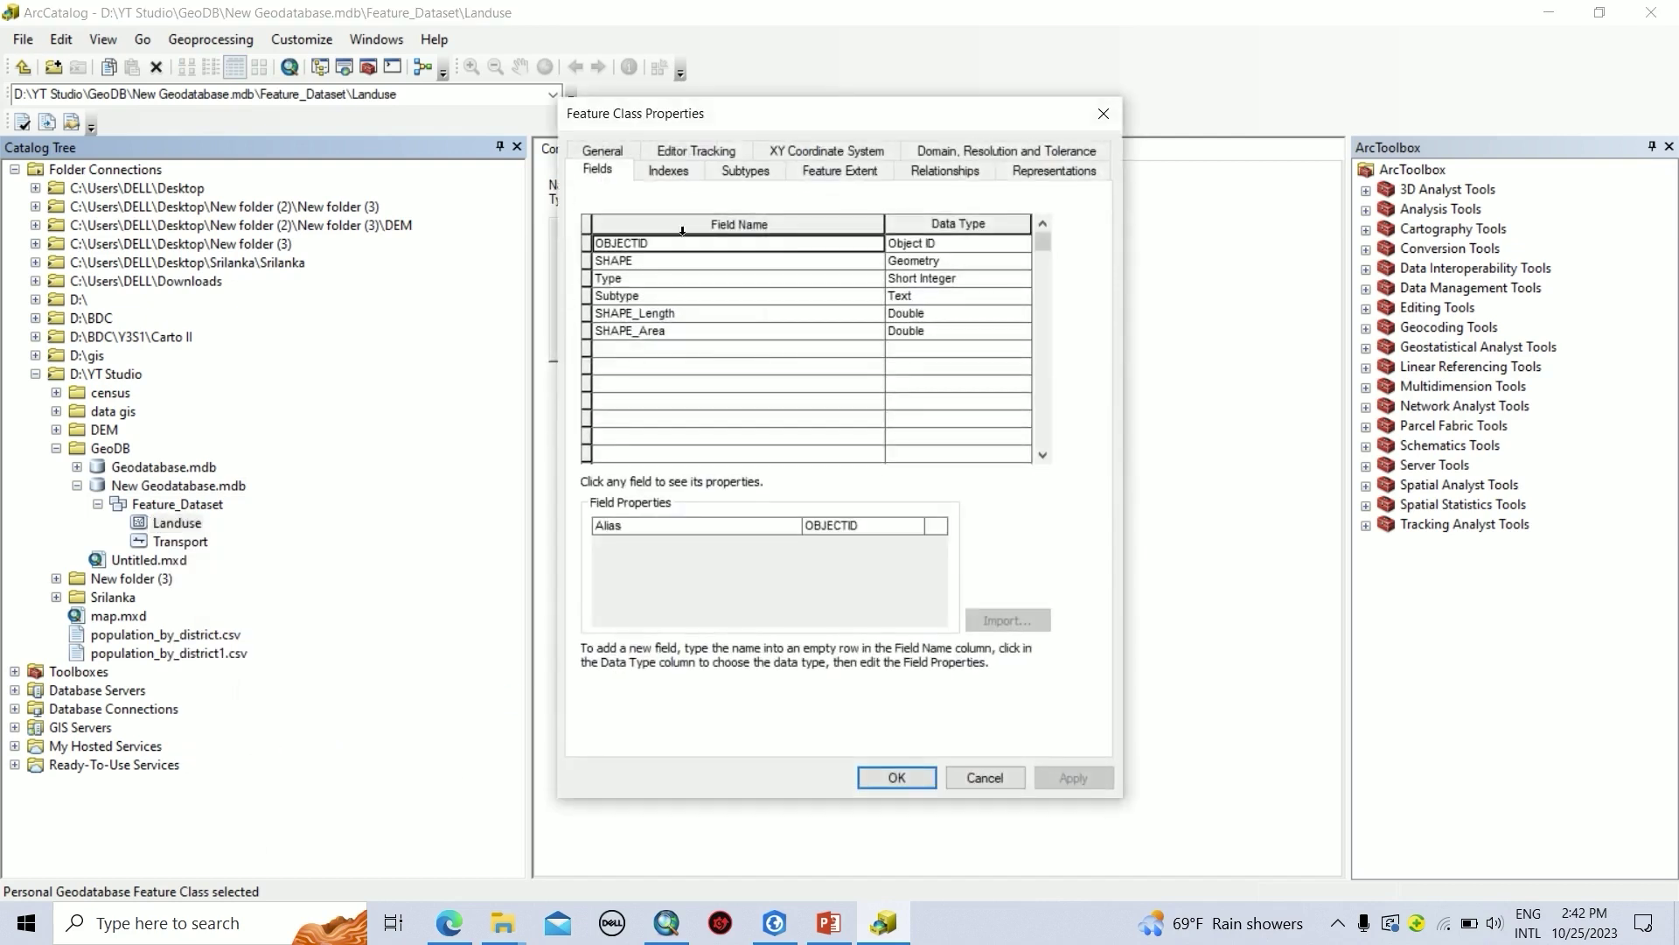
{"action": "left_click", "coordinate": [840, 278]}
{"action": "left_click", "coordinate": [827, 577]}
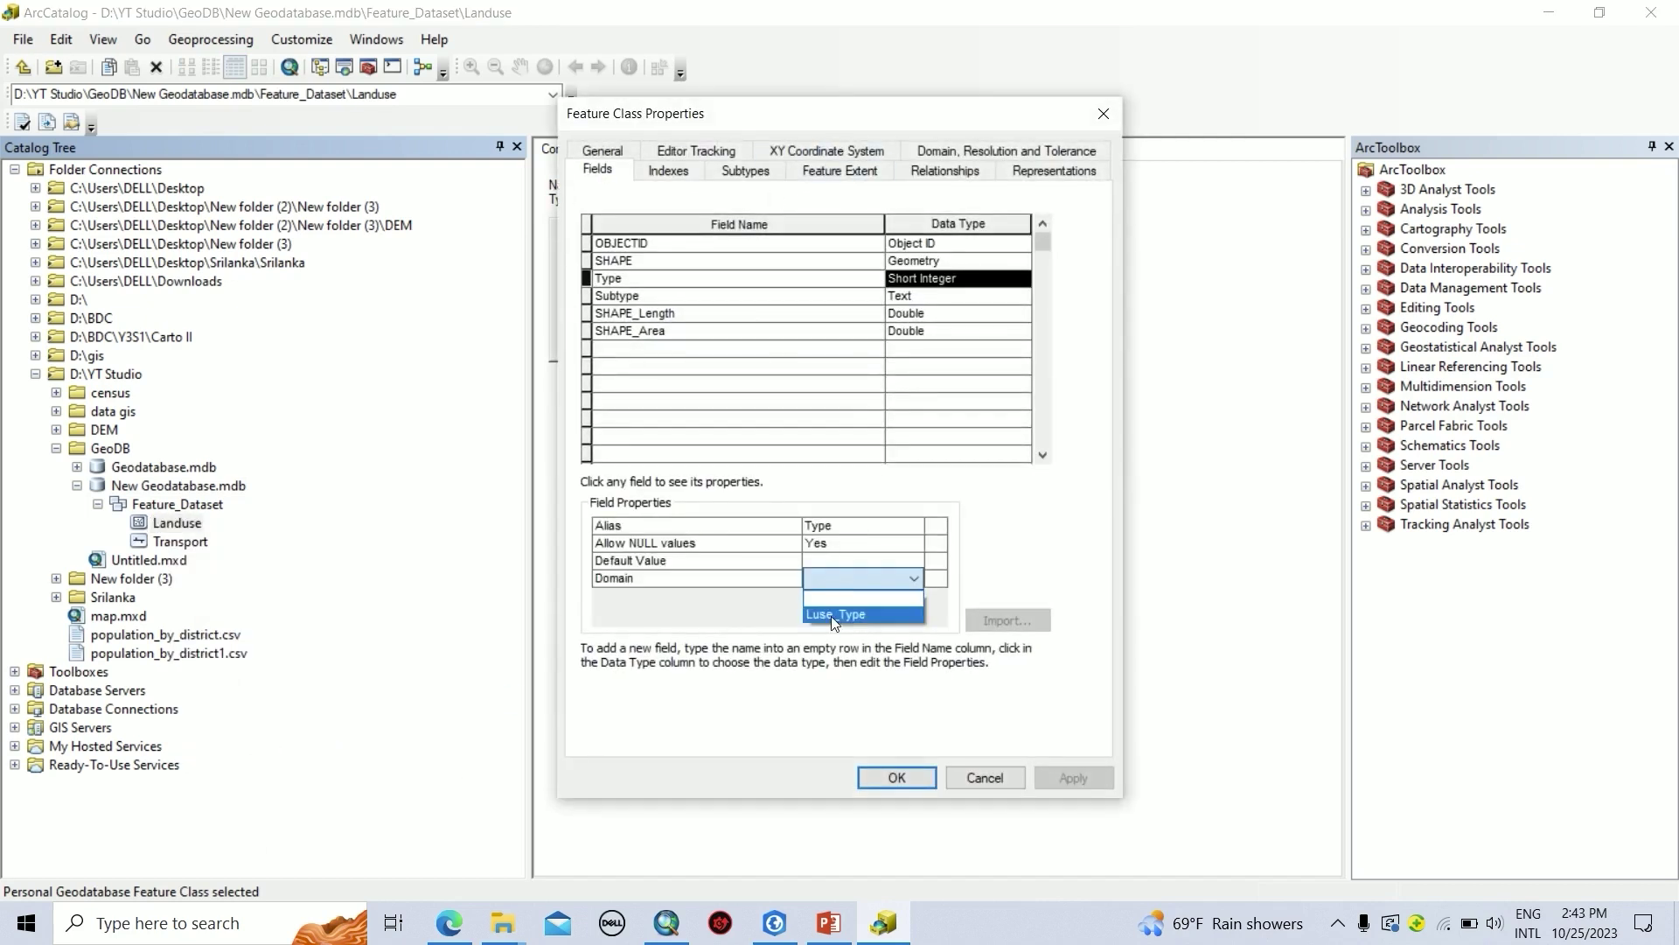
{"action": "left_click", "coordinate": [830, 616]}
{"action": "left_click", "coordinate": [1072, 778]}
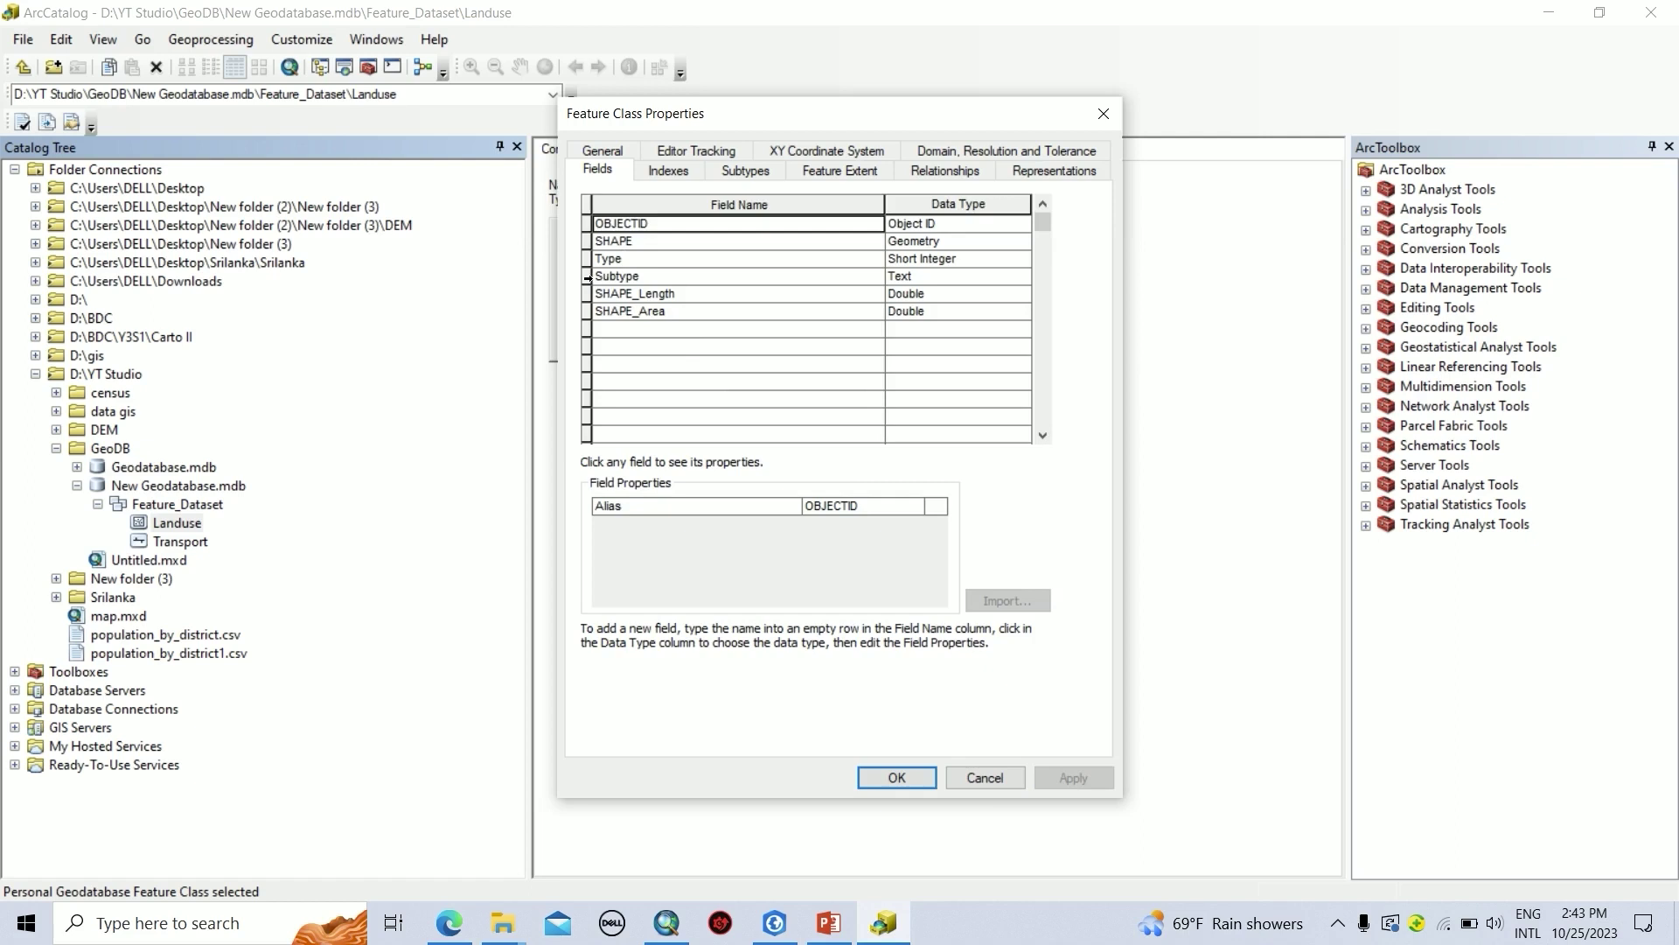
- Set Type as the subtype field of the Landuse feature class
{"action": "left_click", "coordinate": [743, 176]}
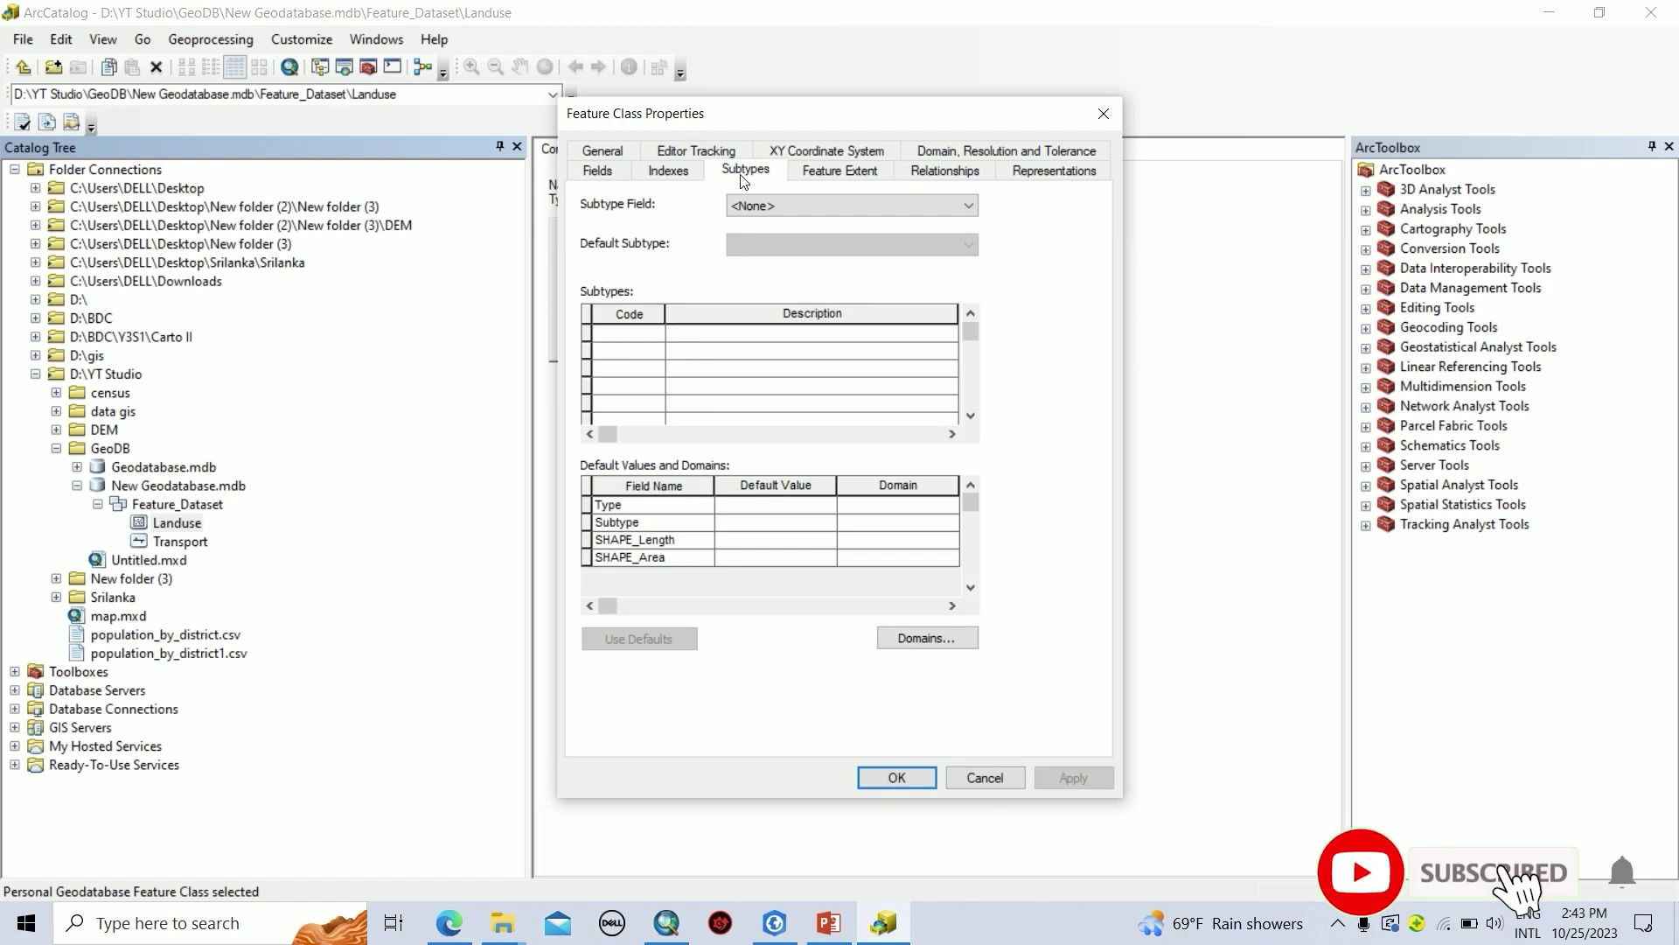
{"action": "left_click", "coordinate": [787, 209]}
{"action": "left_click", "coordinate": [766, 239]}
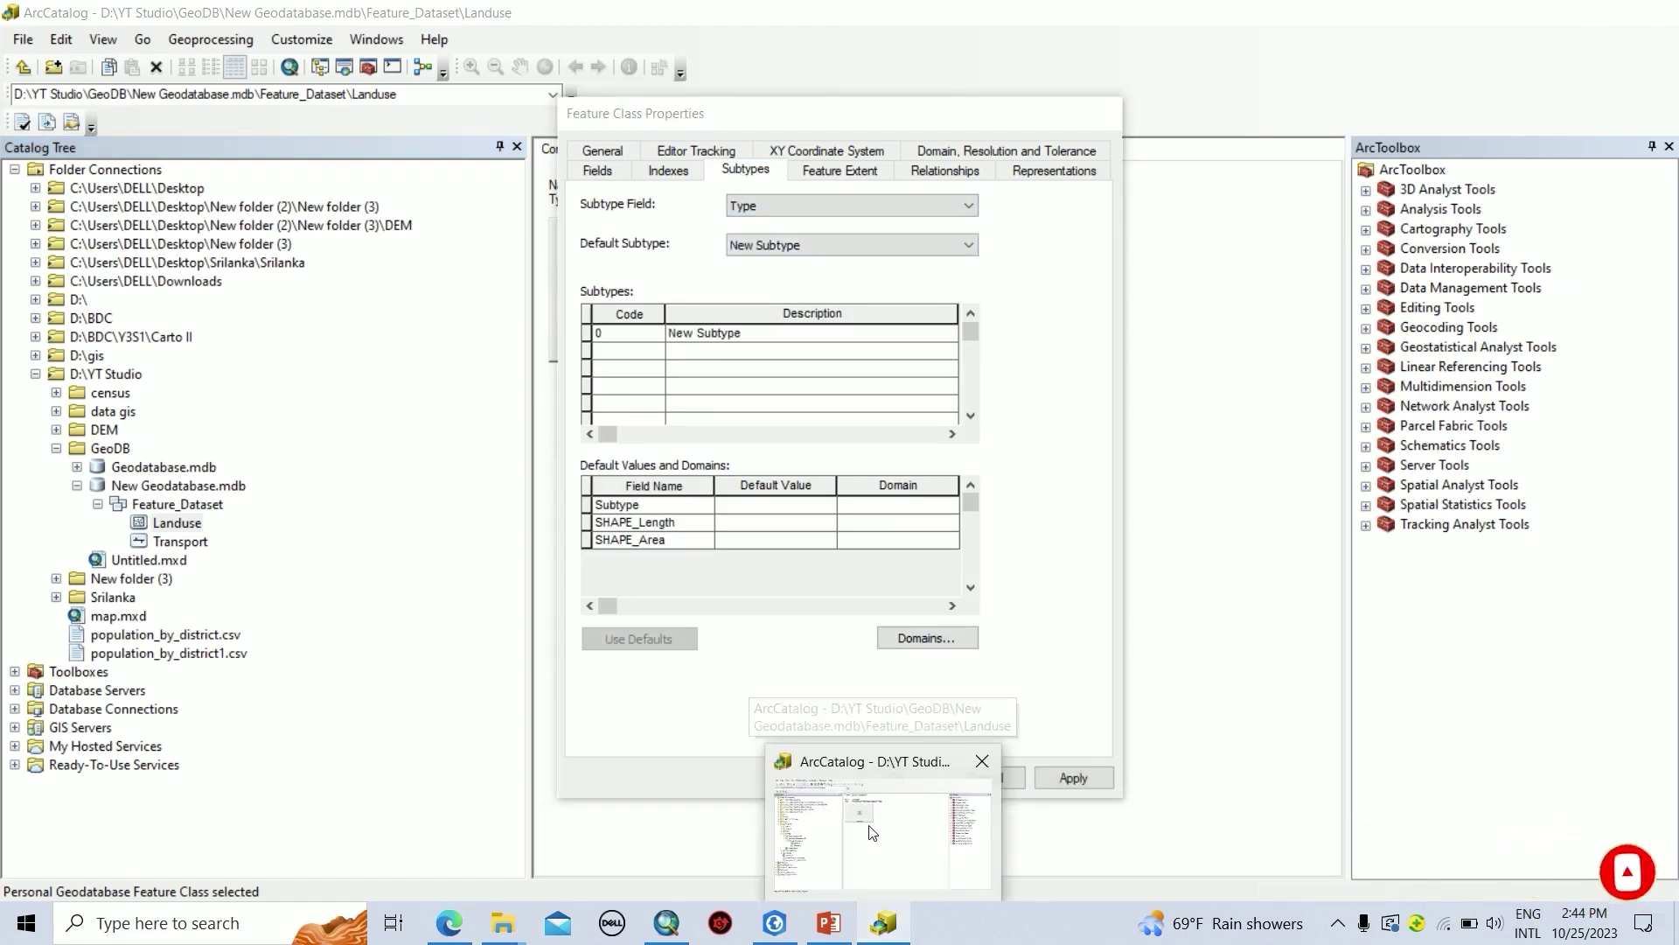
- Define the Landuse subtypes with code 1 as Vegitation and code 2 as Forest
{"action": "left_click", "coordinate": [613, 338]}
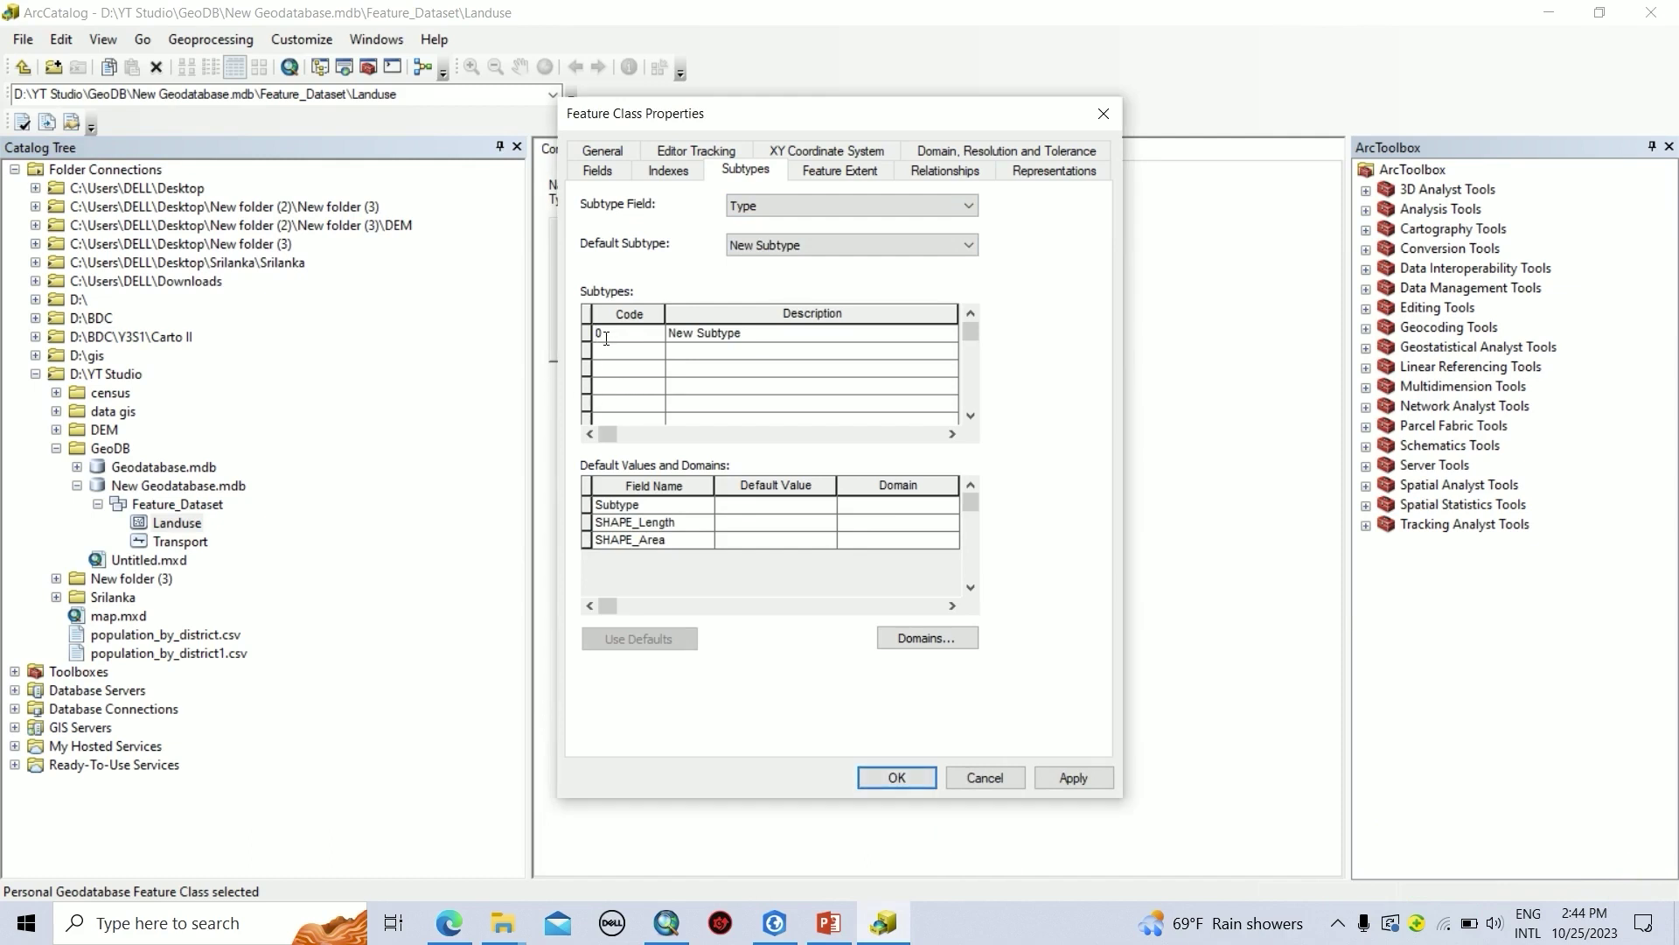
{"action": "double_click", "coordinate": [609, 338]}
{"action": "type", "text": "1"}
{"action": "left_click", "coordinate": [628, 353]}
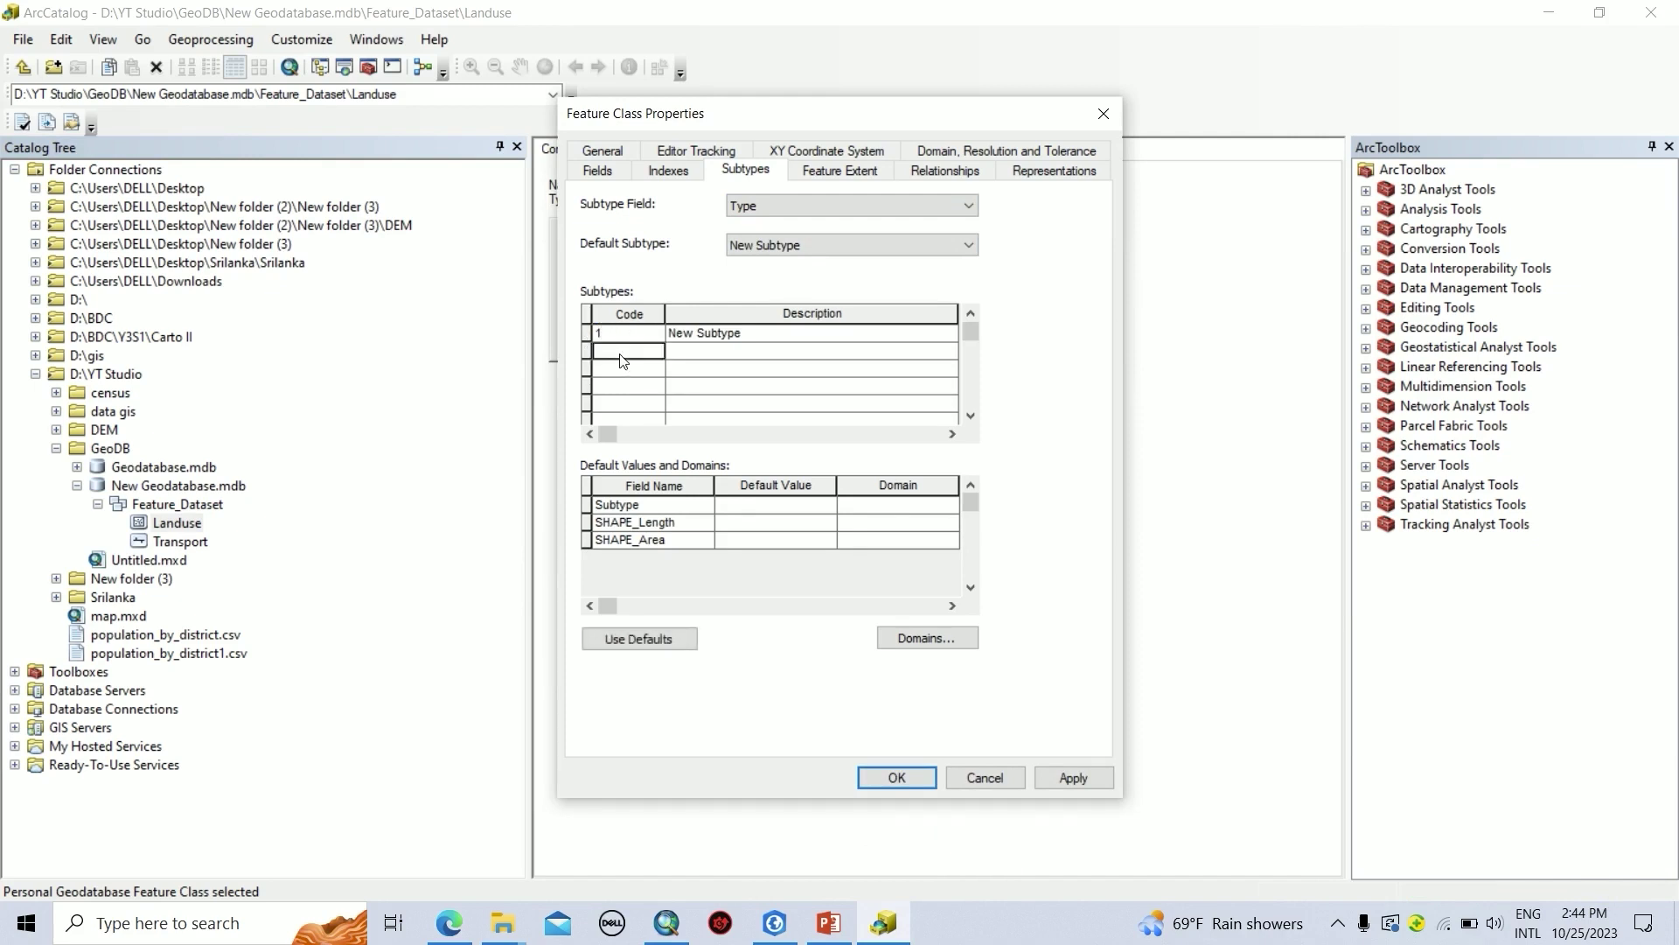
{"action": "left_click", "coordinate": [727, 341]}
{"action": "left_click", "coordinate": [740, 340]}
{"action": "left_click_drag", "start_coordinate": [741, 336], "coordinate": [667, 337]}
{"action": "type", "text": "Ve"}
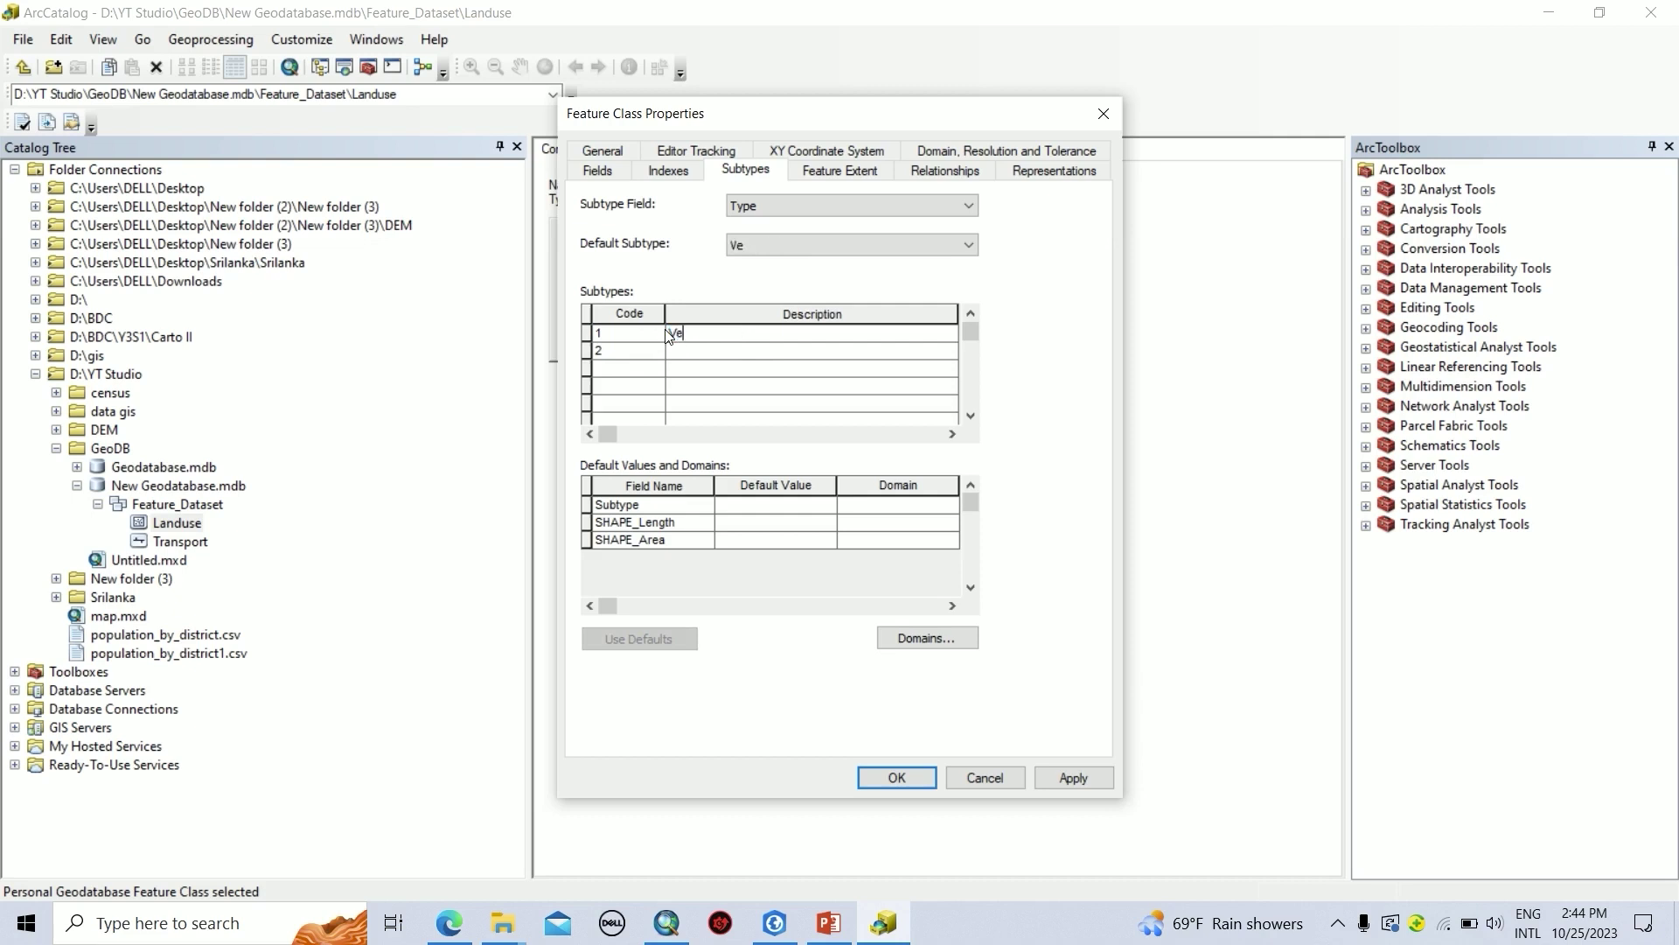
{"action": "type", "text": "gitation"}
{"action": "left_click", "coordinate": [684, 350]}
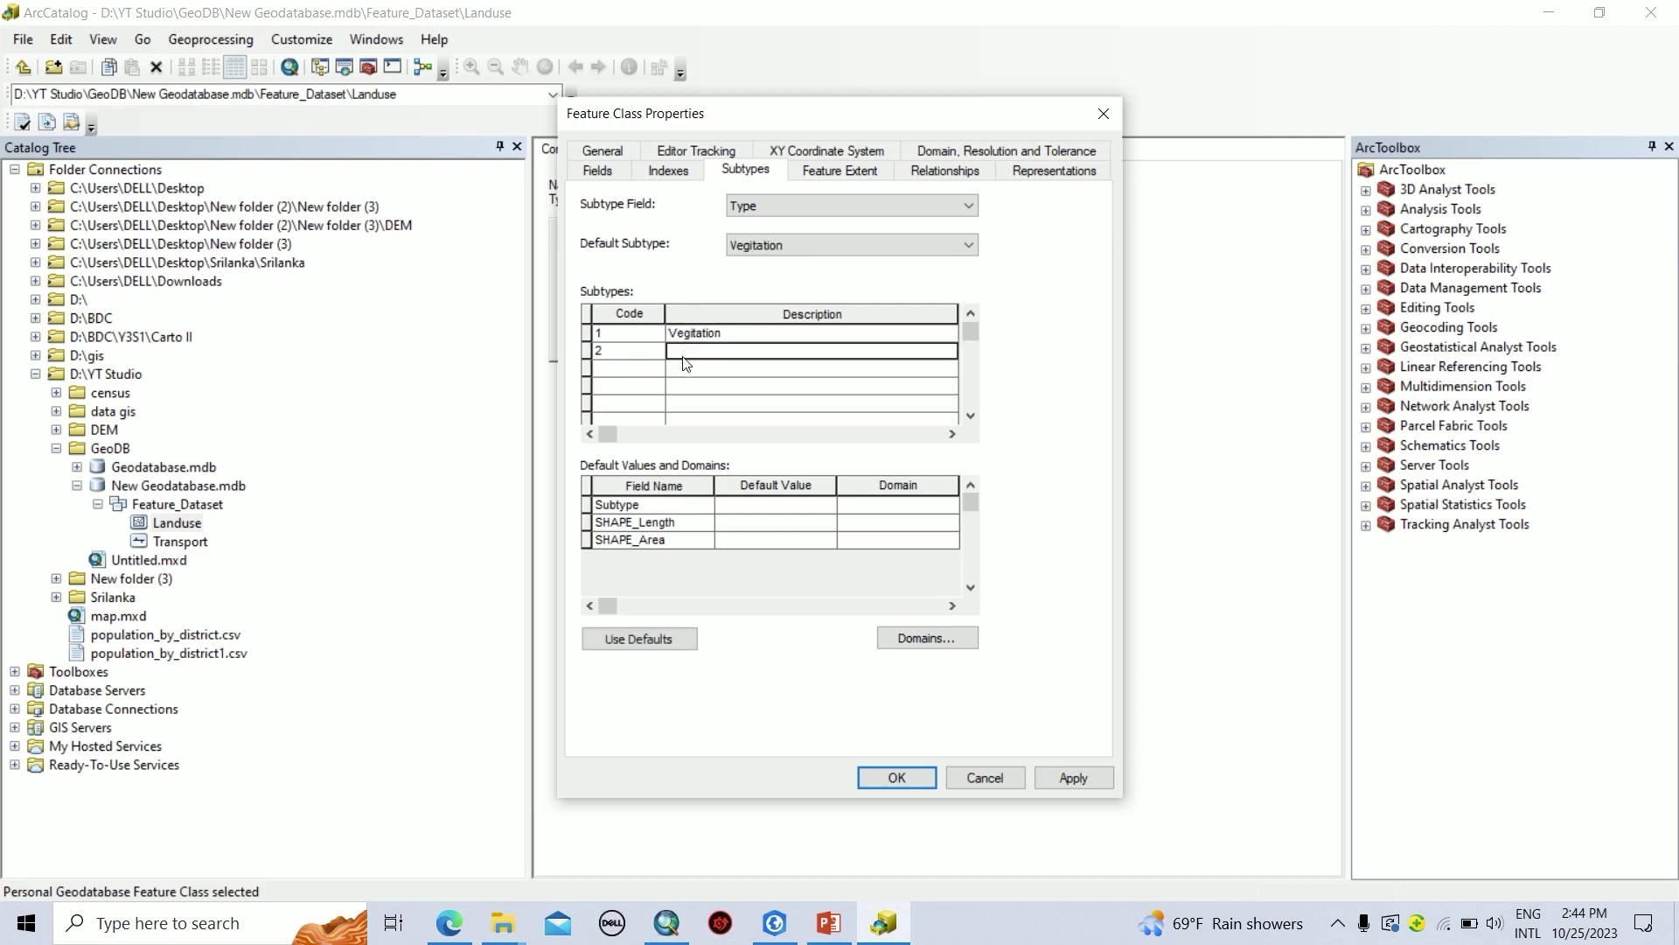
{"action": "type", "text": "Forest"}
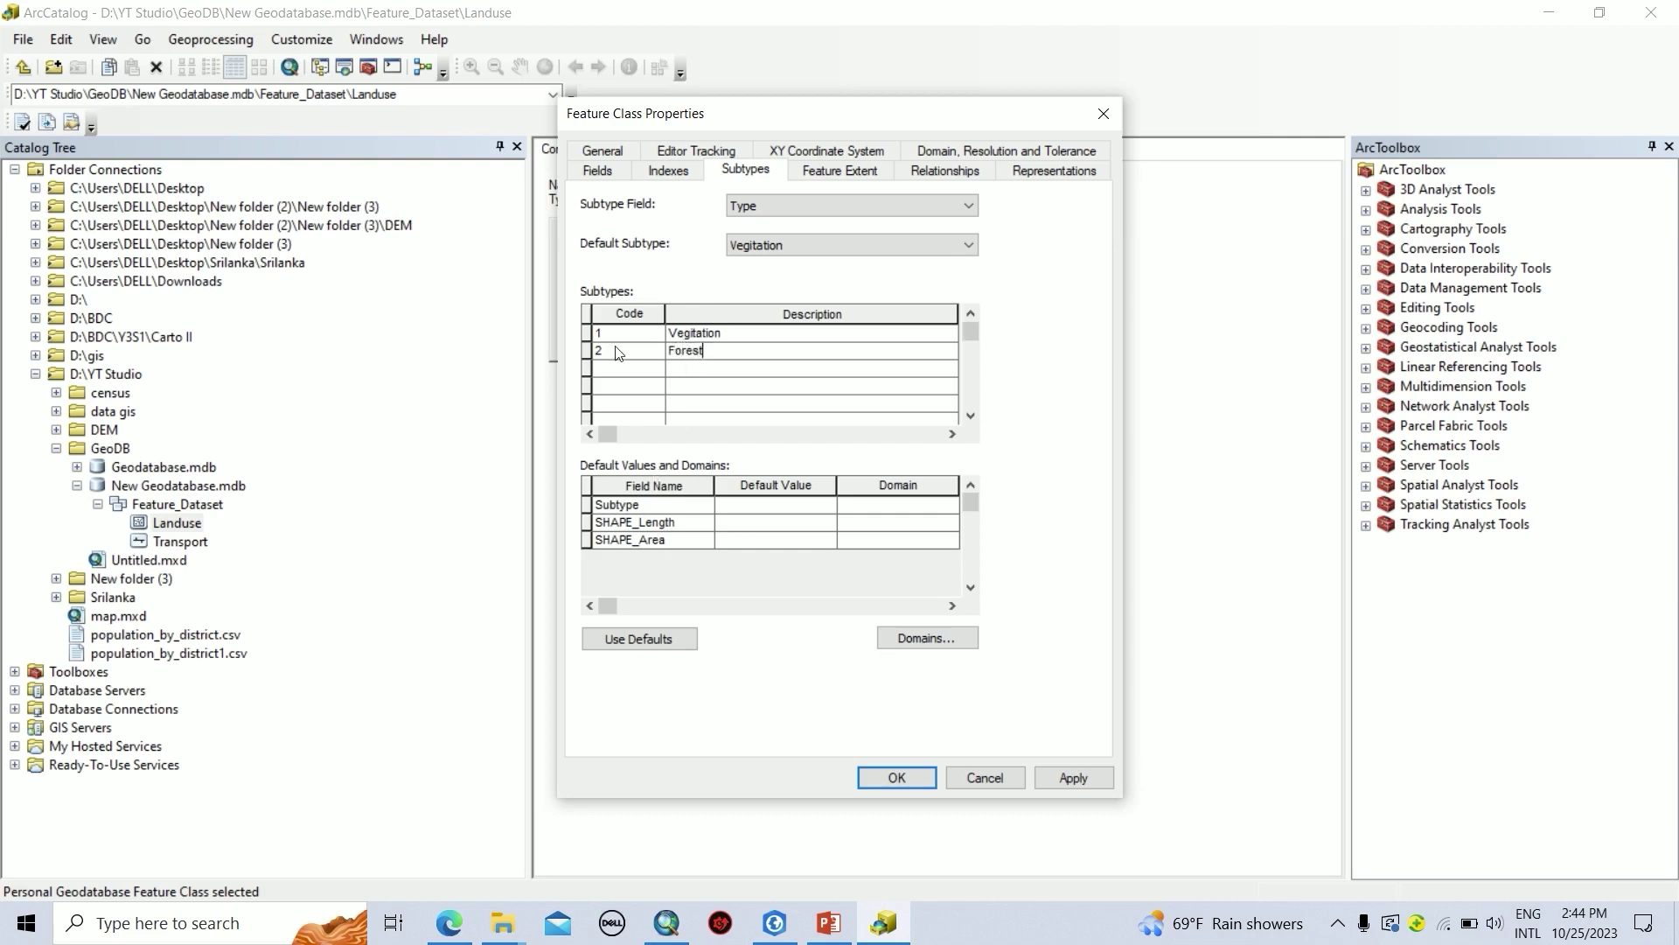
- Correct the spelling of the code 1 subtype description to Vegetation
{"action": "left_click", "coordinate": [587, 332]}
{"action": "left_click", "coordinate": [697, 332]}
{"action": "key", "text": "BackSpace"}
{"action": "type", "text": "e"}
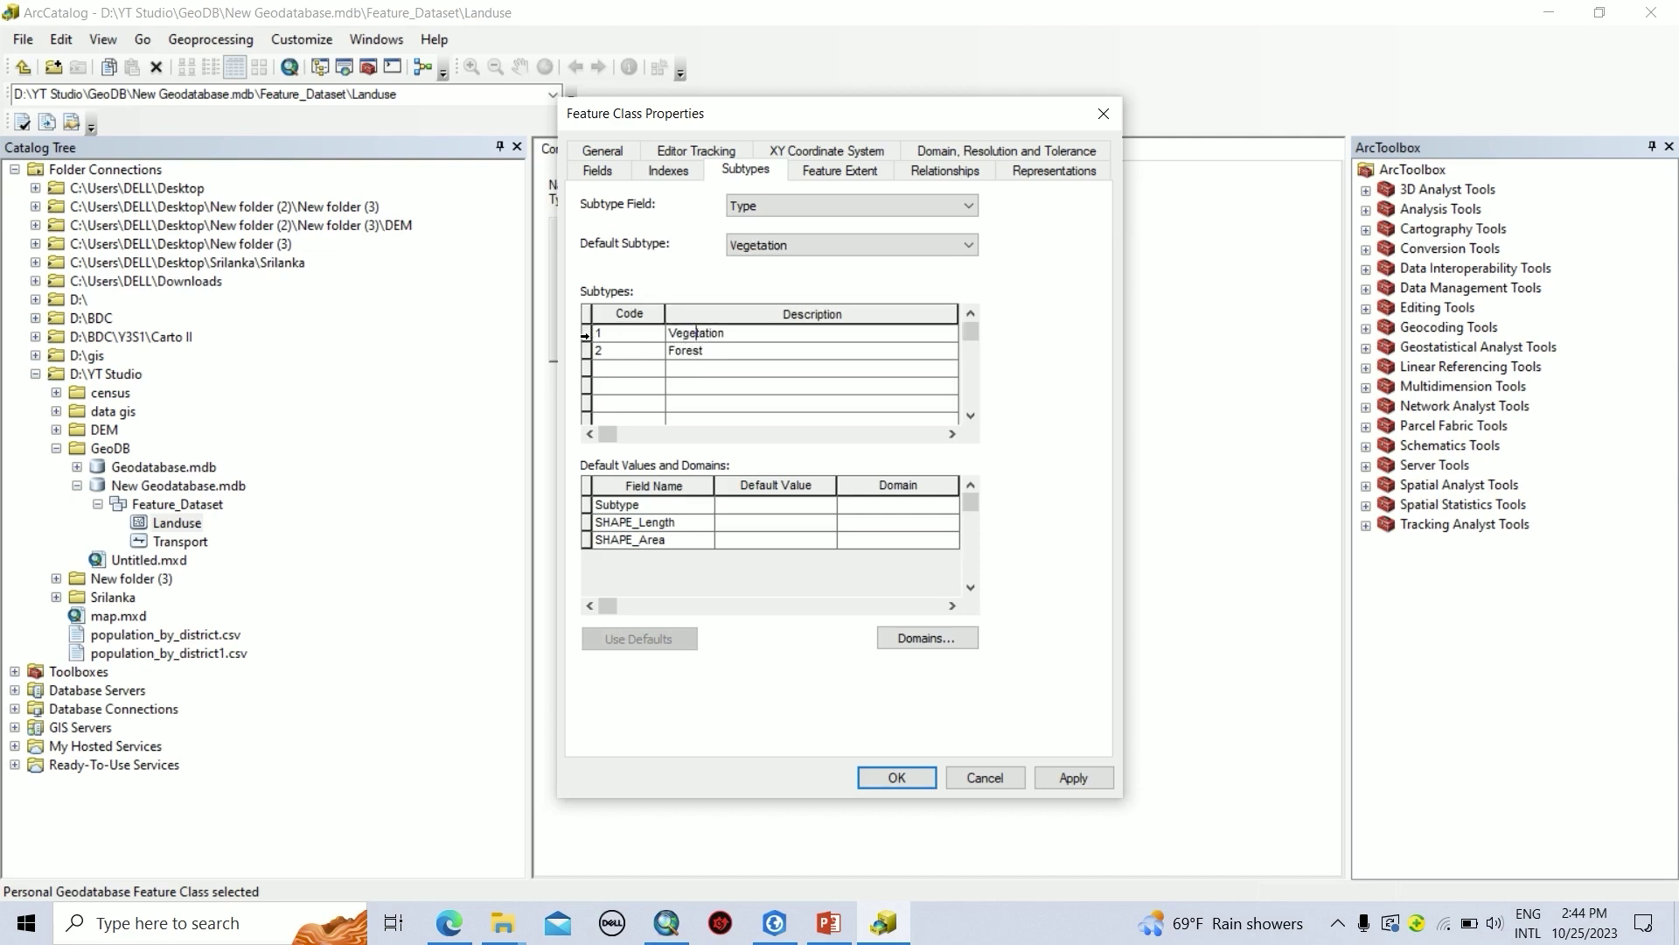
- Assign the Luse_Subtype1 domain to the Subtype field for the Vegetation subtype
{"action": "left_click", "coordinate": [586, 333]}
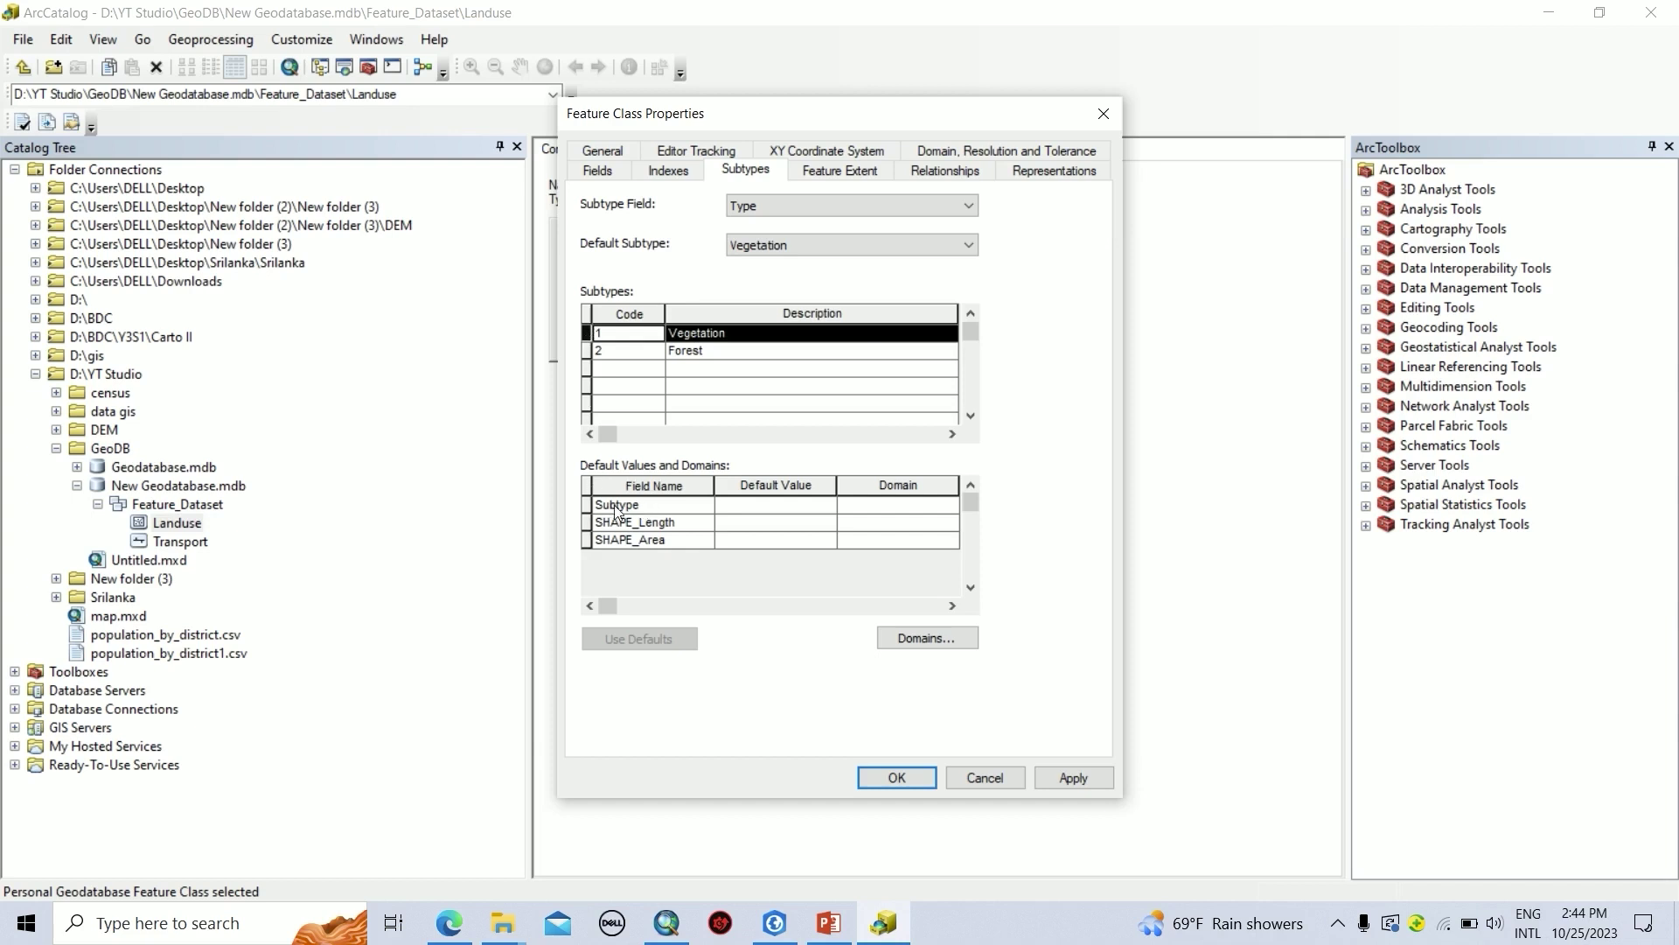
{"action": "left_click", "coordinate": [950, 507]}
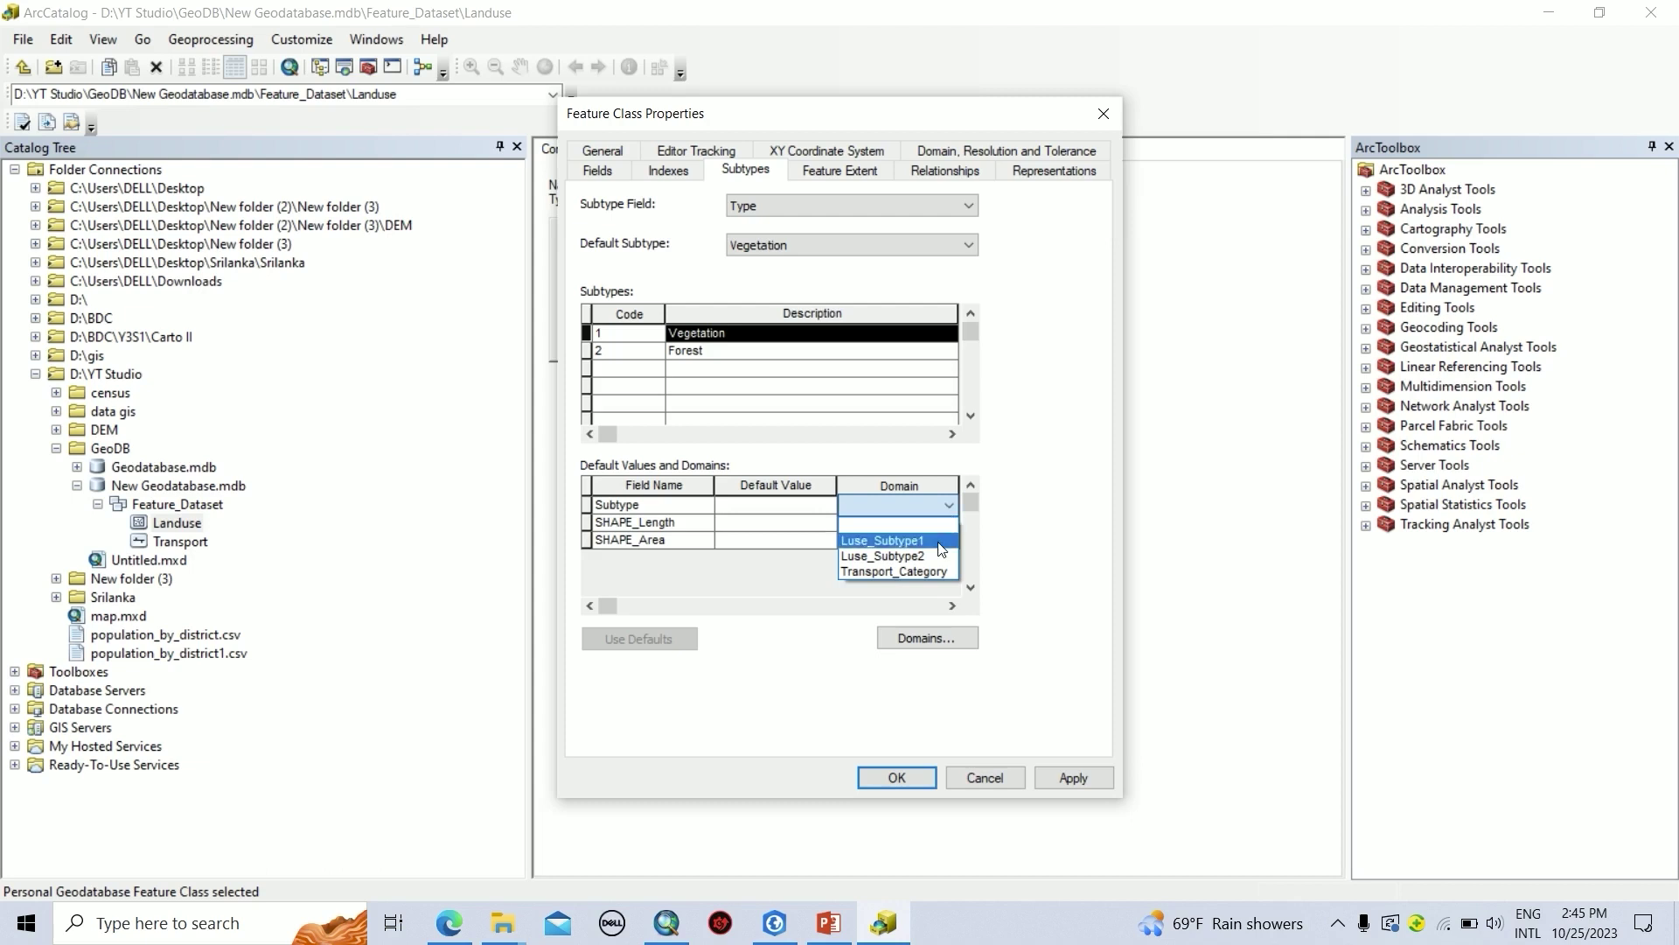
{"action": "left_click", "coordinate": [941, 542]}
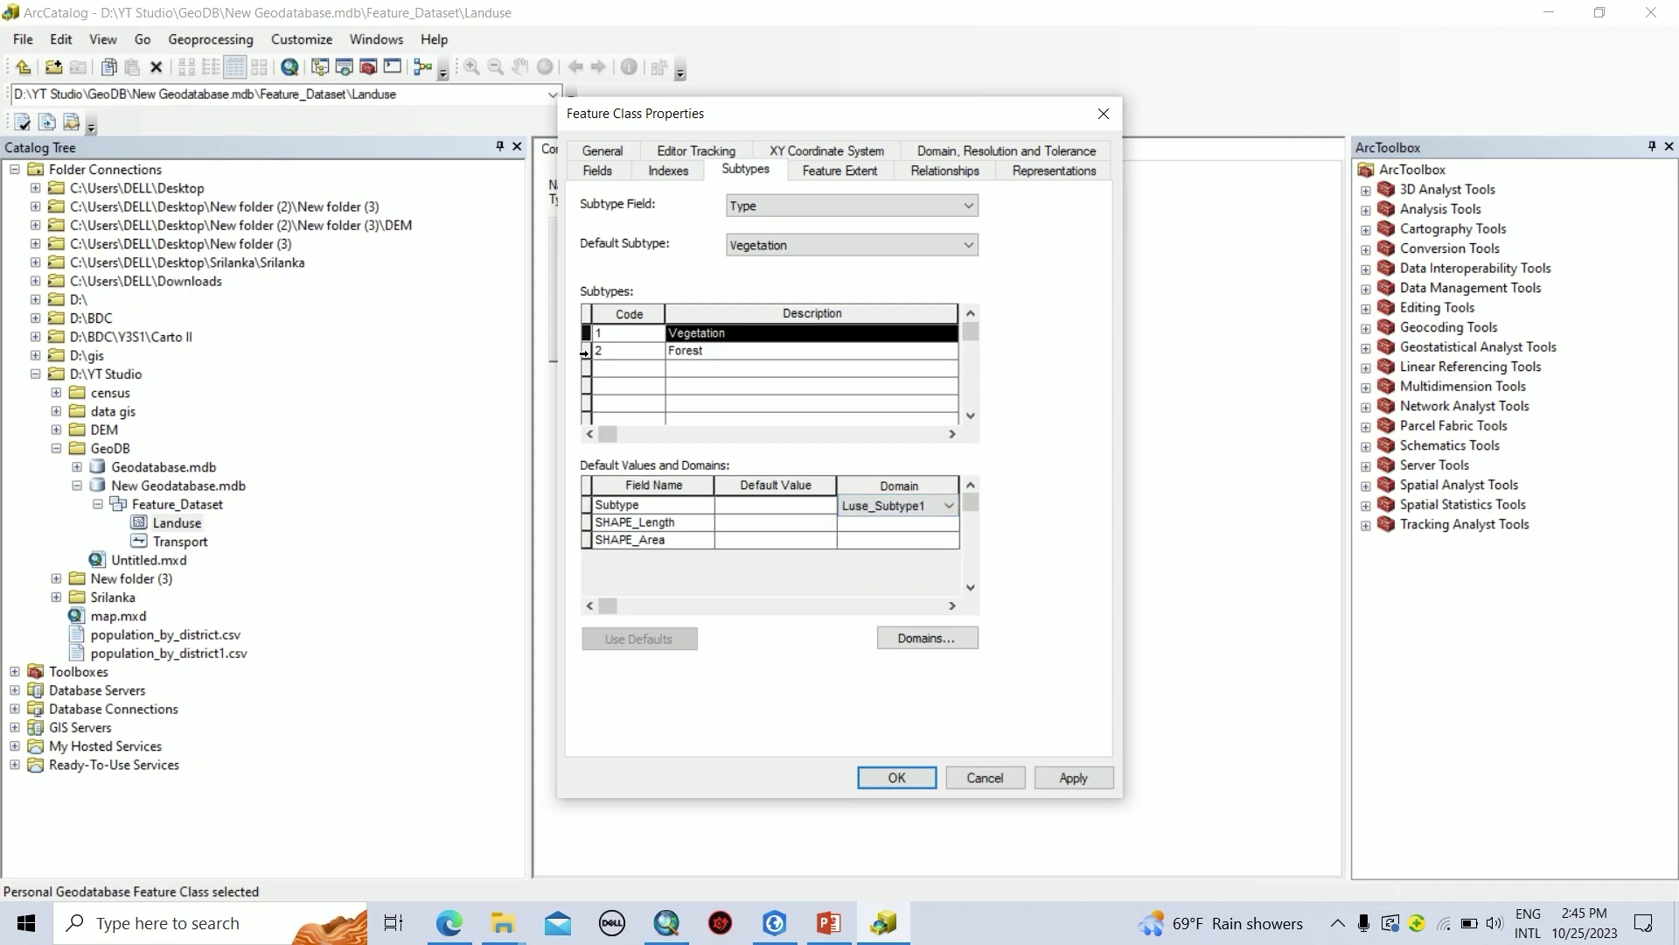
- Assign the Luse_Subtype2 domain to the Subtype field for the Forest subtype, then apply and close the feature class properties
{"action": "left_click", "coordinate": [585, 350]}
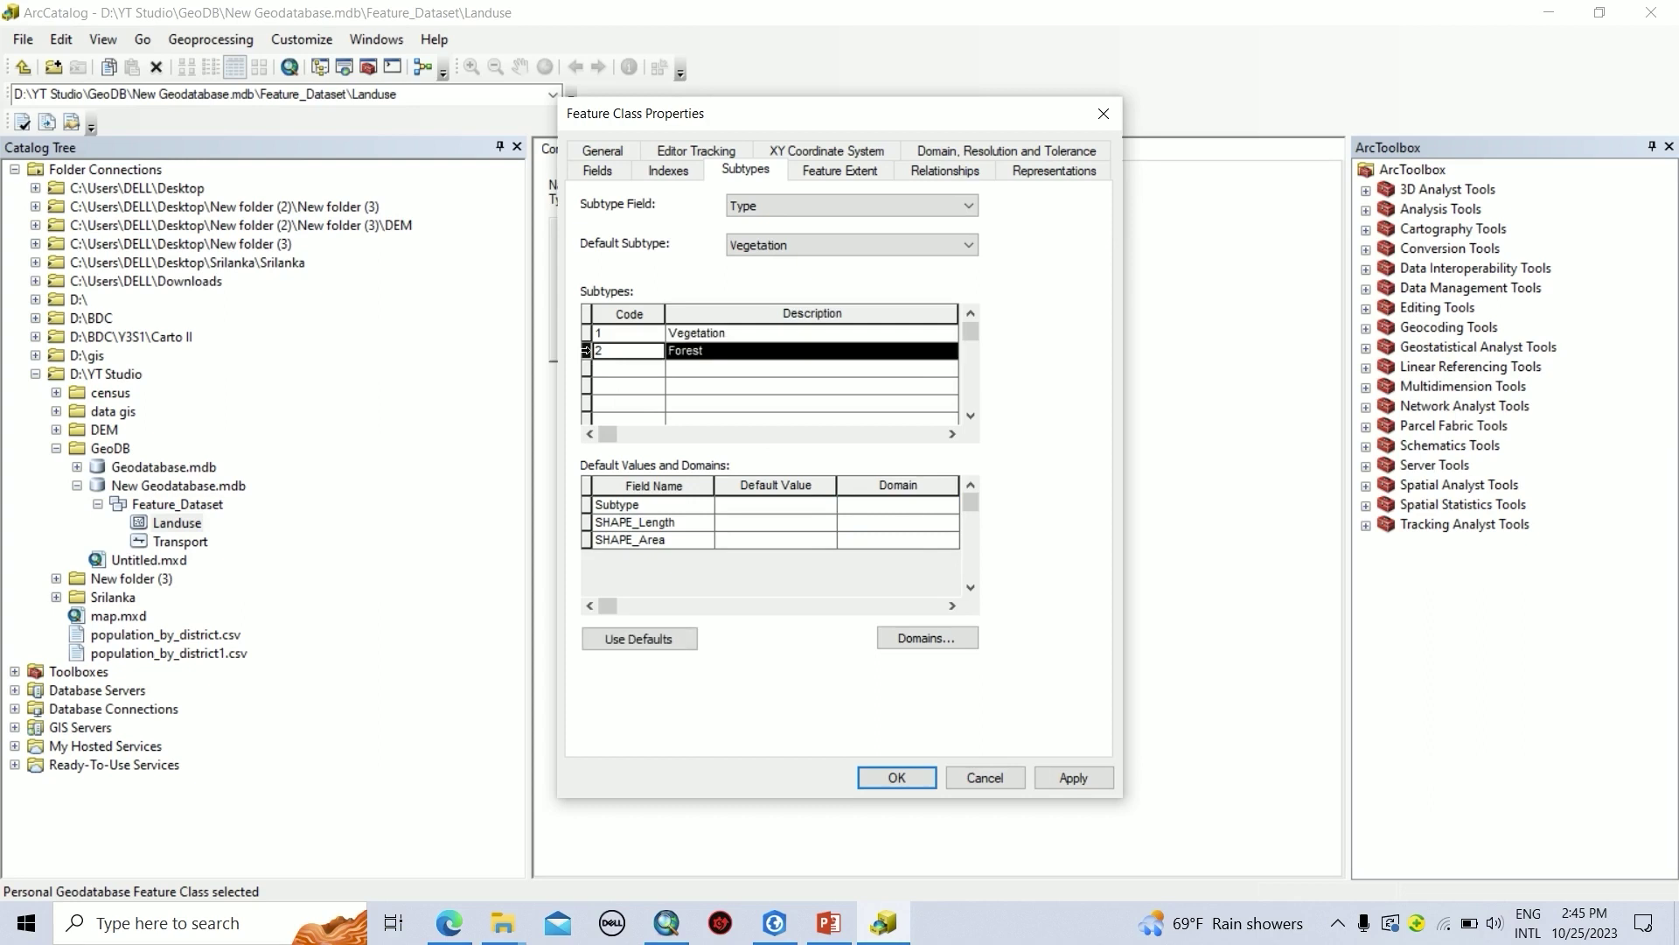
{"action": "left_click", "coordinate": [586, 504]}
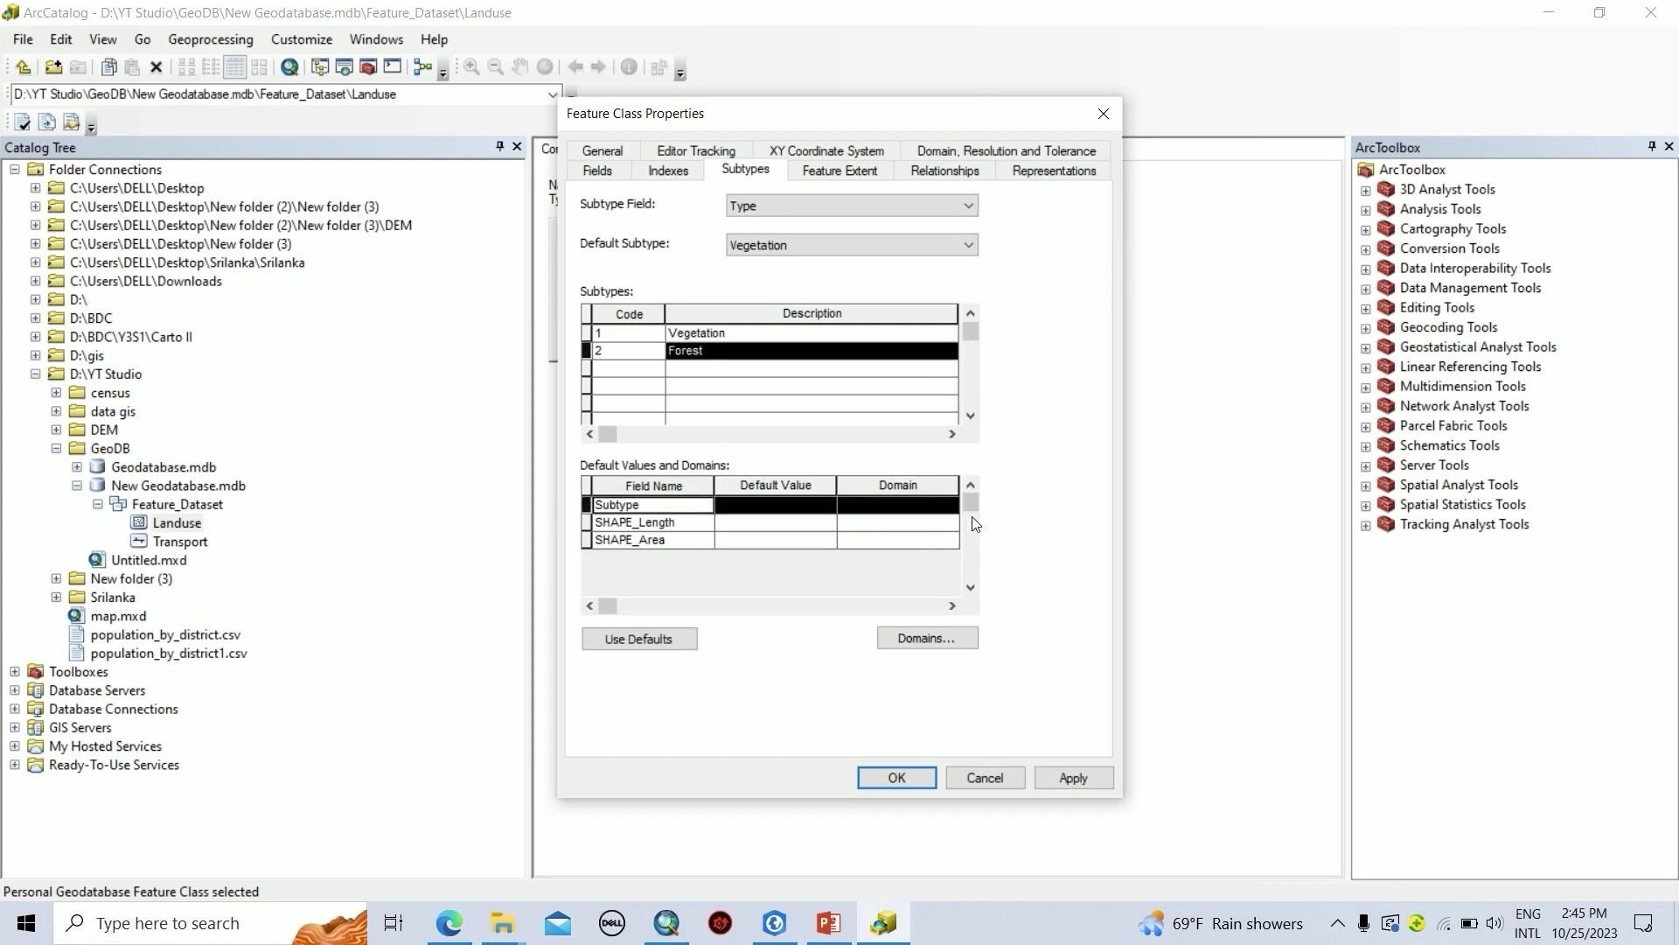
{"action": "left_click", "coordinate": [950, 508]}
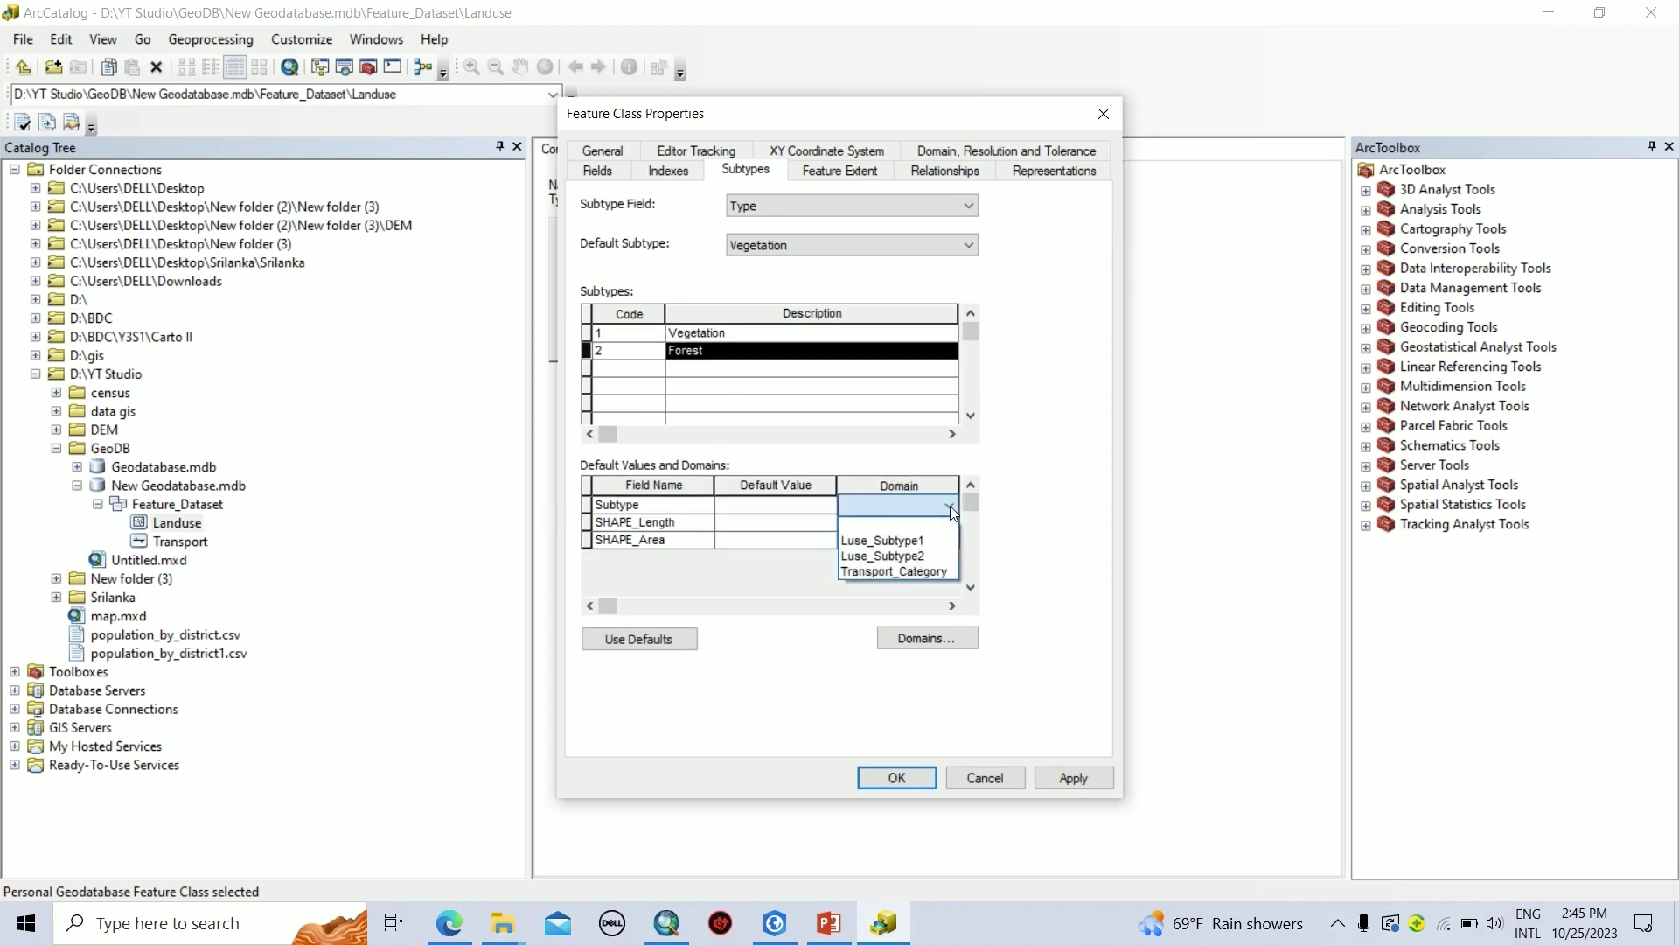
{"action": "left_click", "coordinate": [917, 557]}
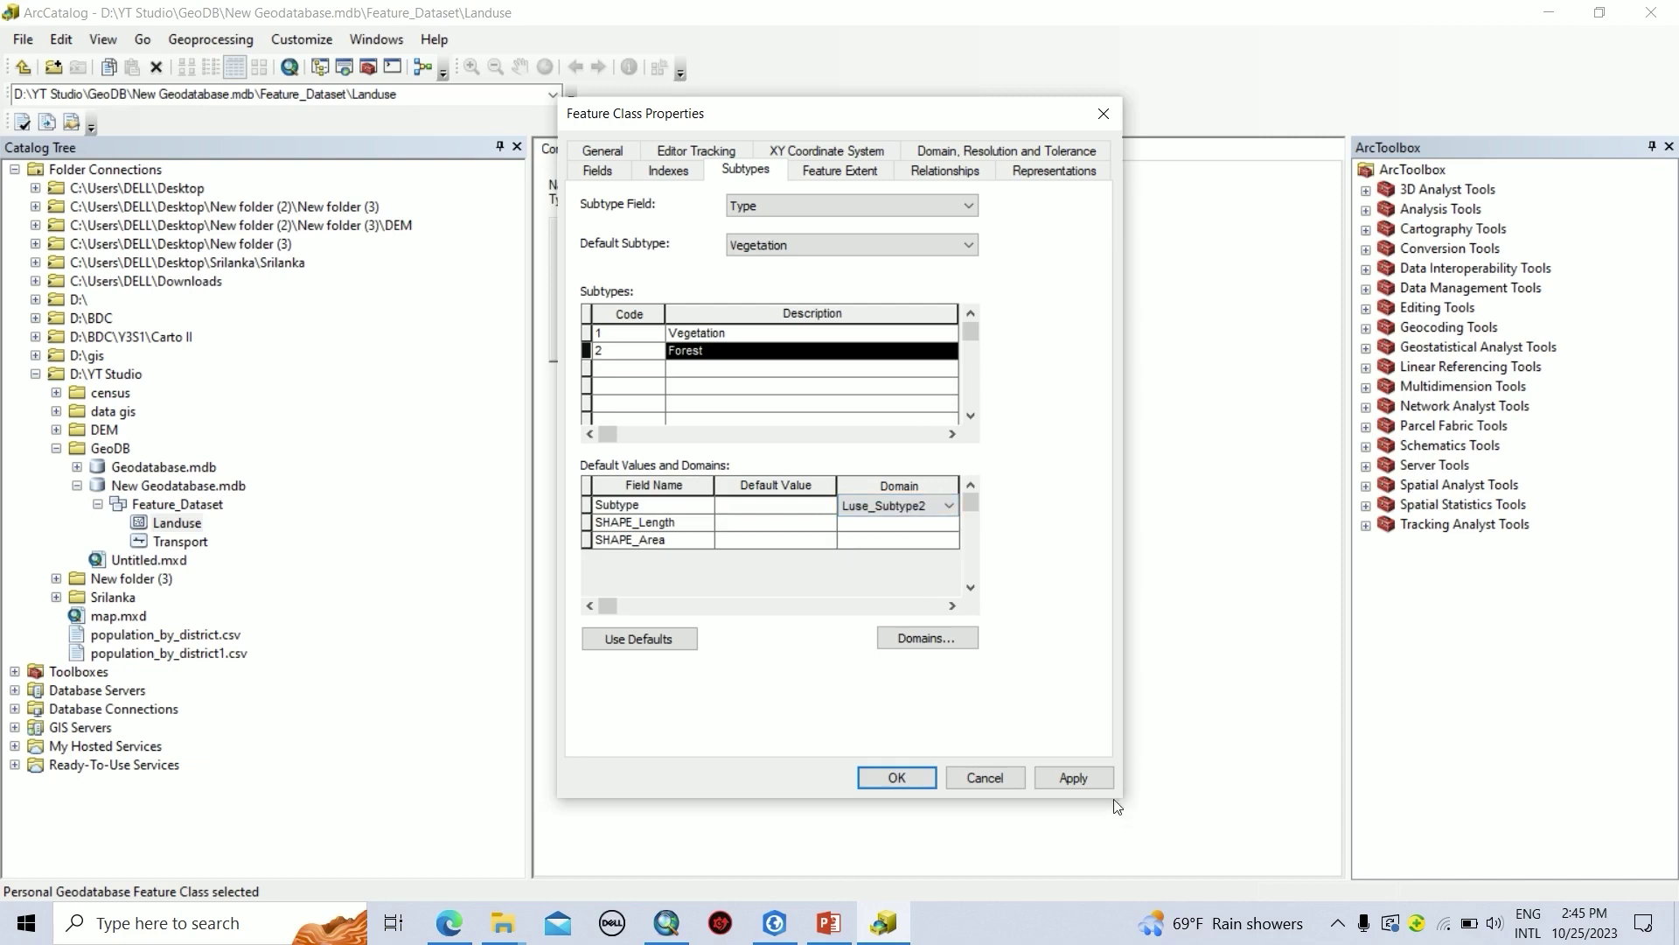
{"action": "left_click", "coordinate": [1075, 778]}
{"action": "left_click", "coordinate": [900, 781]}
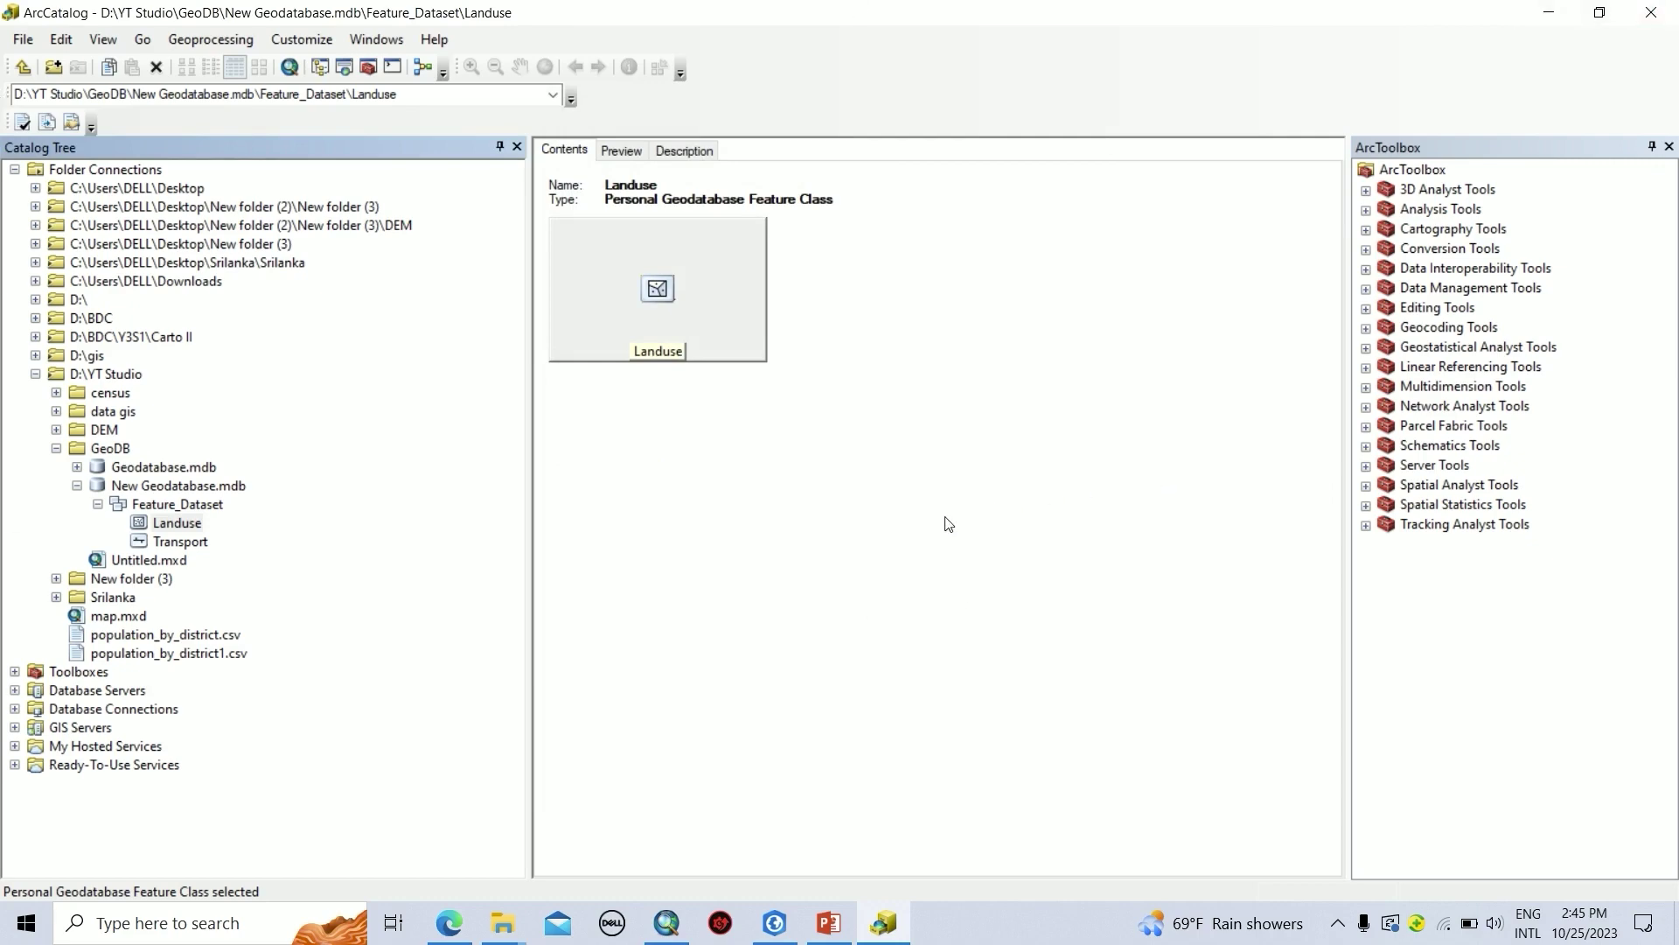
- Switch to ArcMap and add the Landuse feature class from Feature_Dataset to the map
{"action": "left_click", "coordinate": [666, 923]}
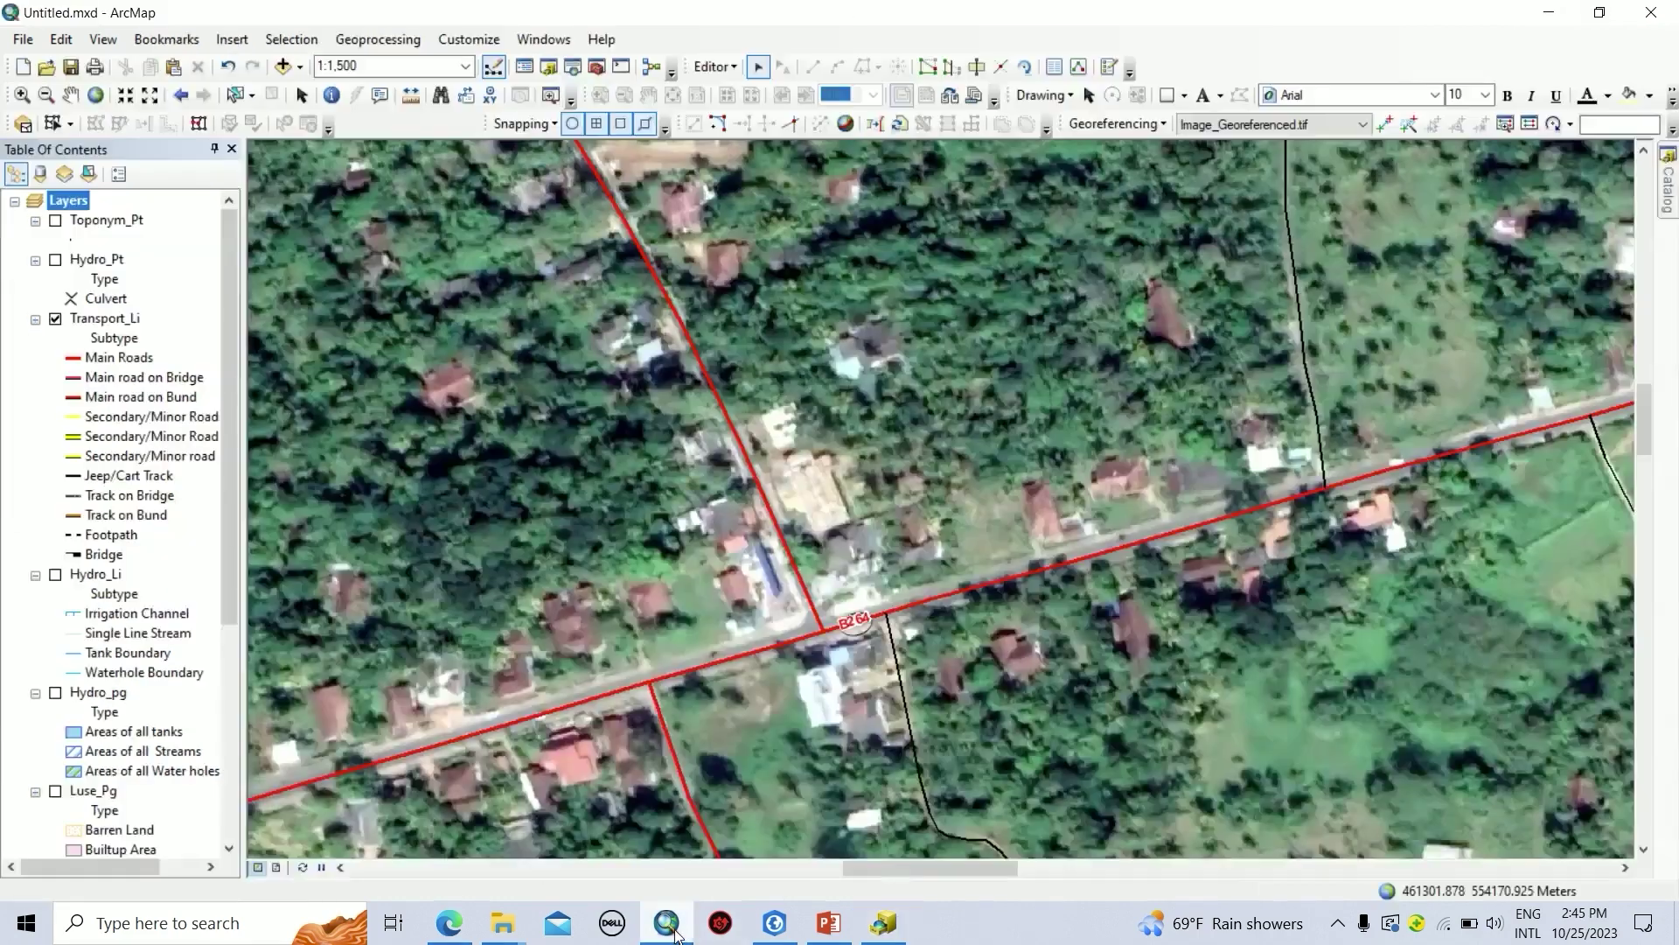
{"action": "scroll", "coordinate": [759, 626], "scroll_direction": "up", "scroll_amount": 2}
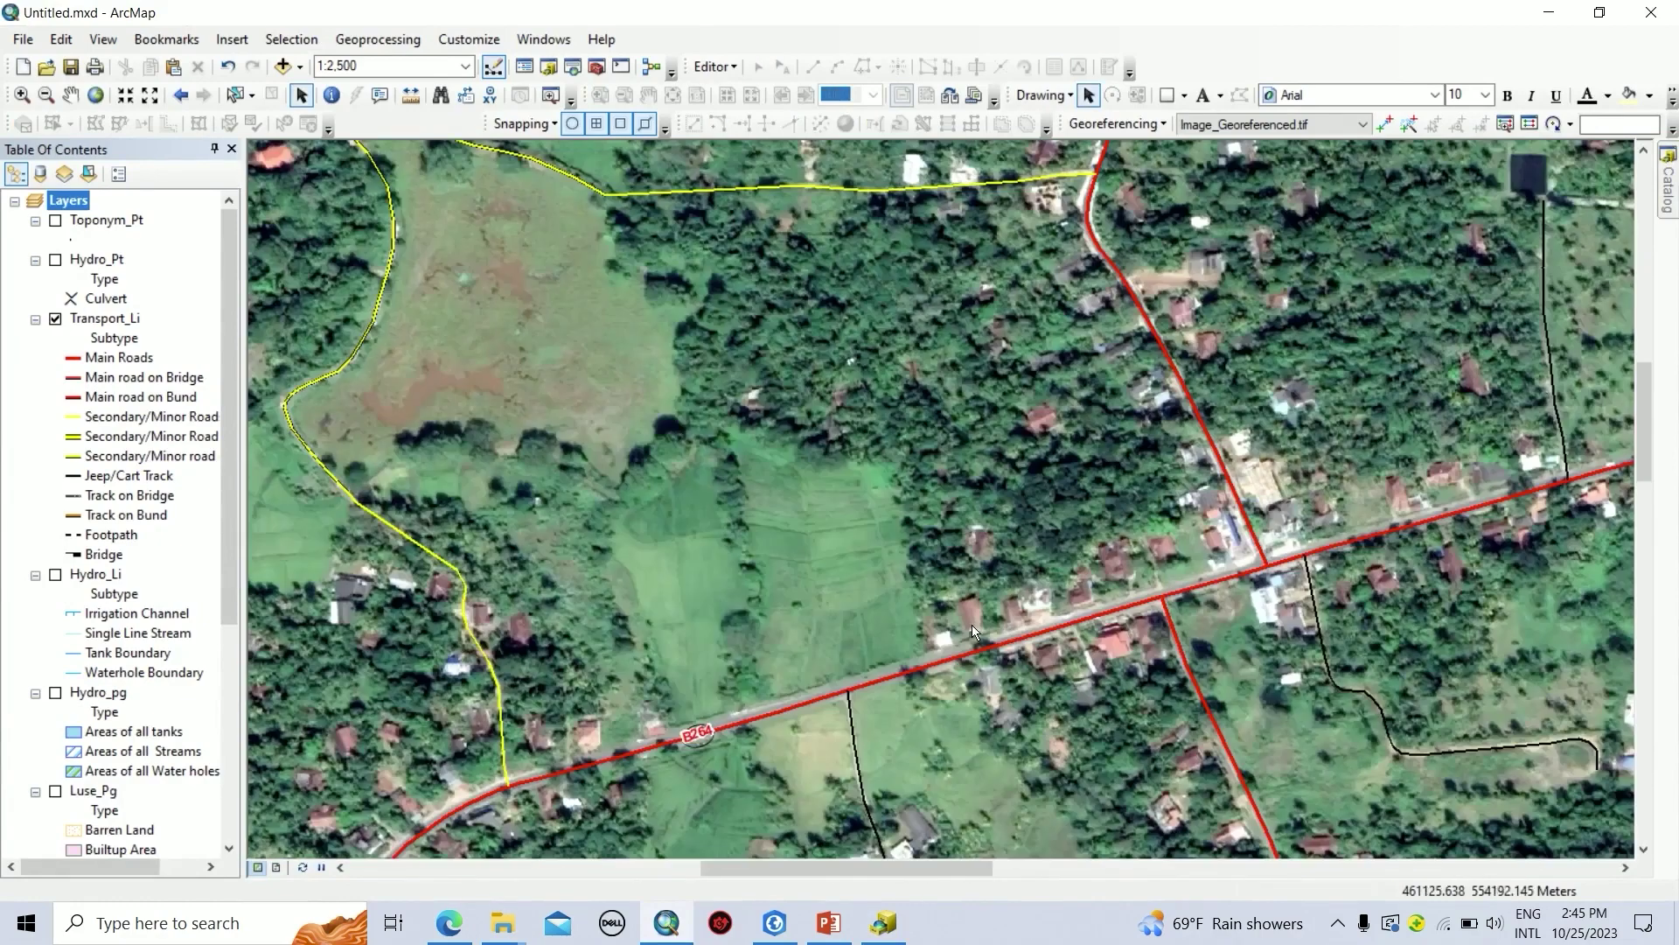
{"action": "left_click", "coordinate": [281, 67]}
{"action": "left_click", "coordinate": [616, 348]}
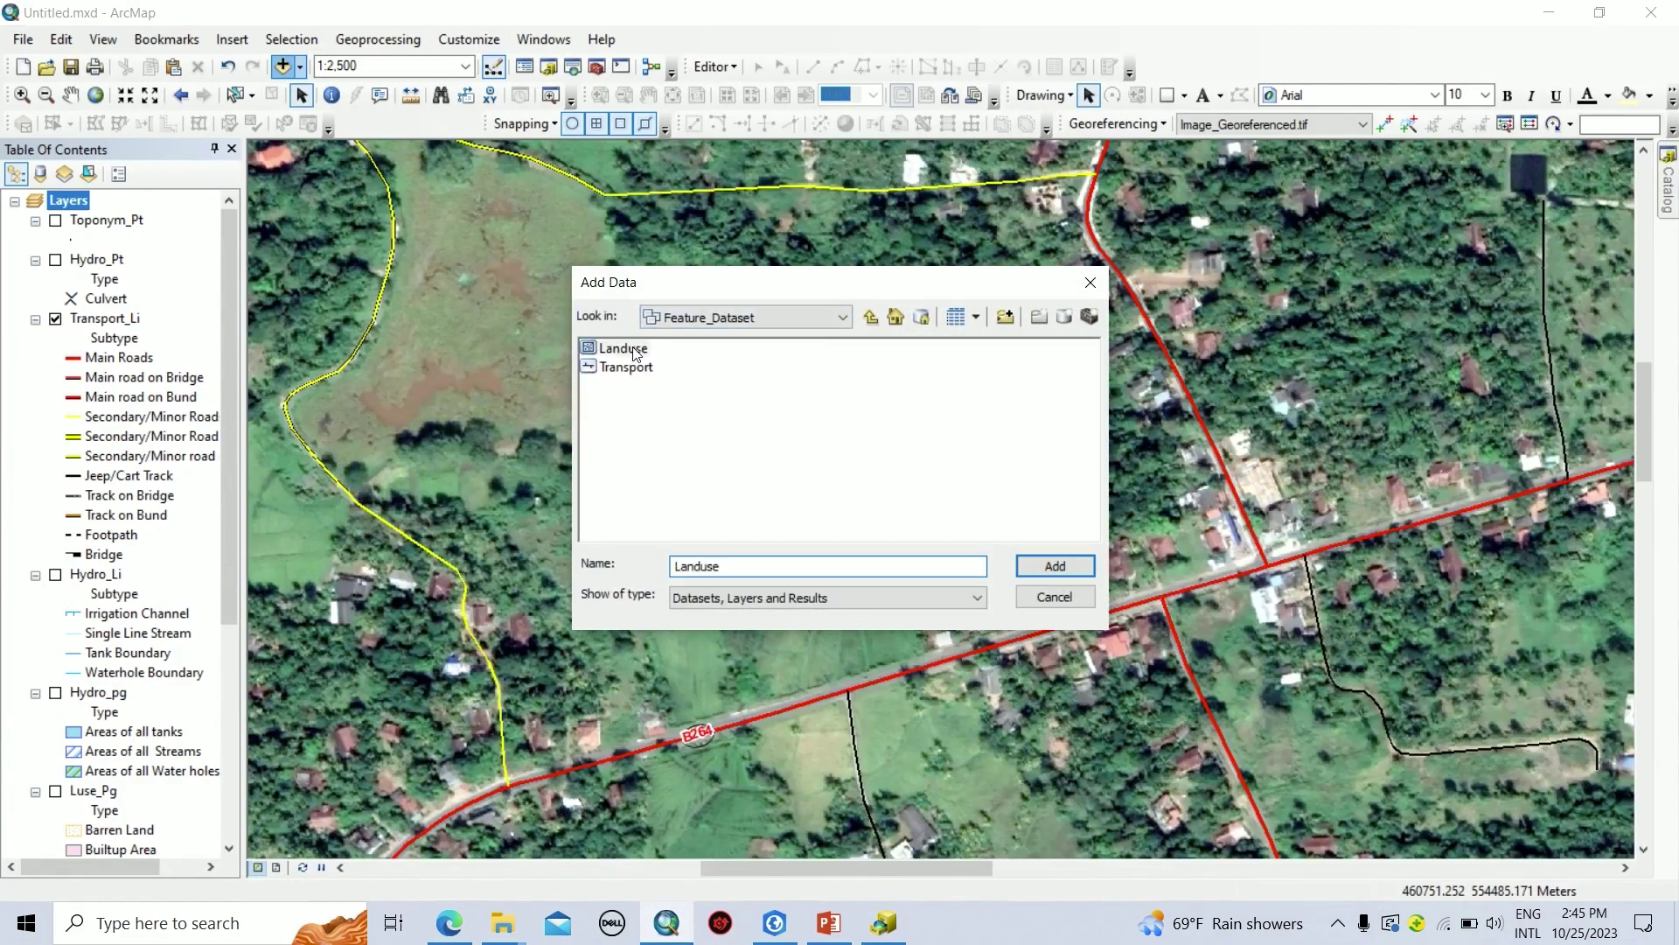
{"action": "left_click", "coordinate": [1054, 567]}
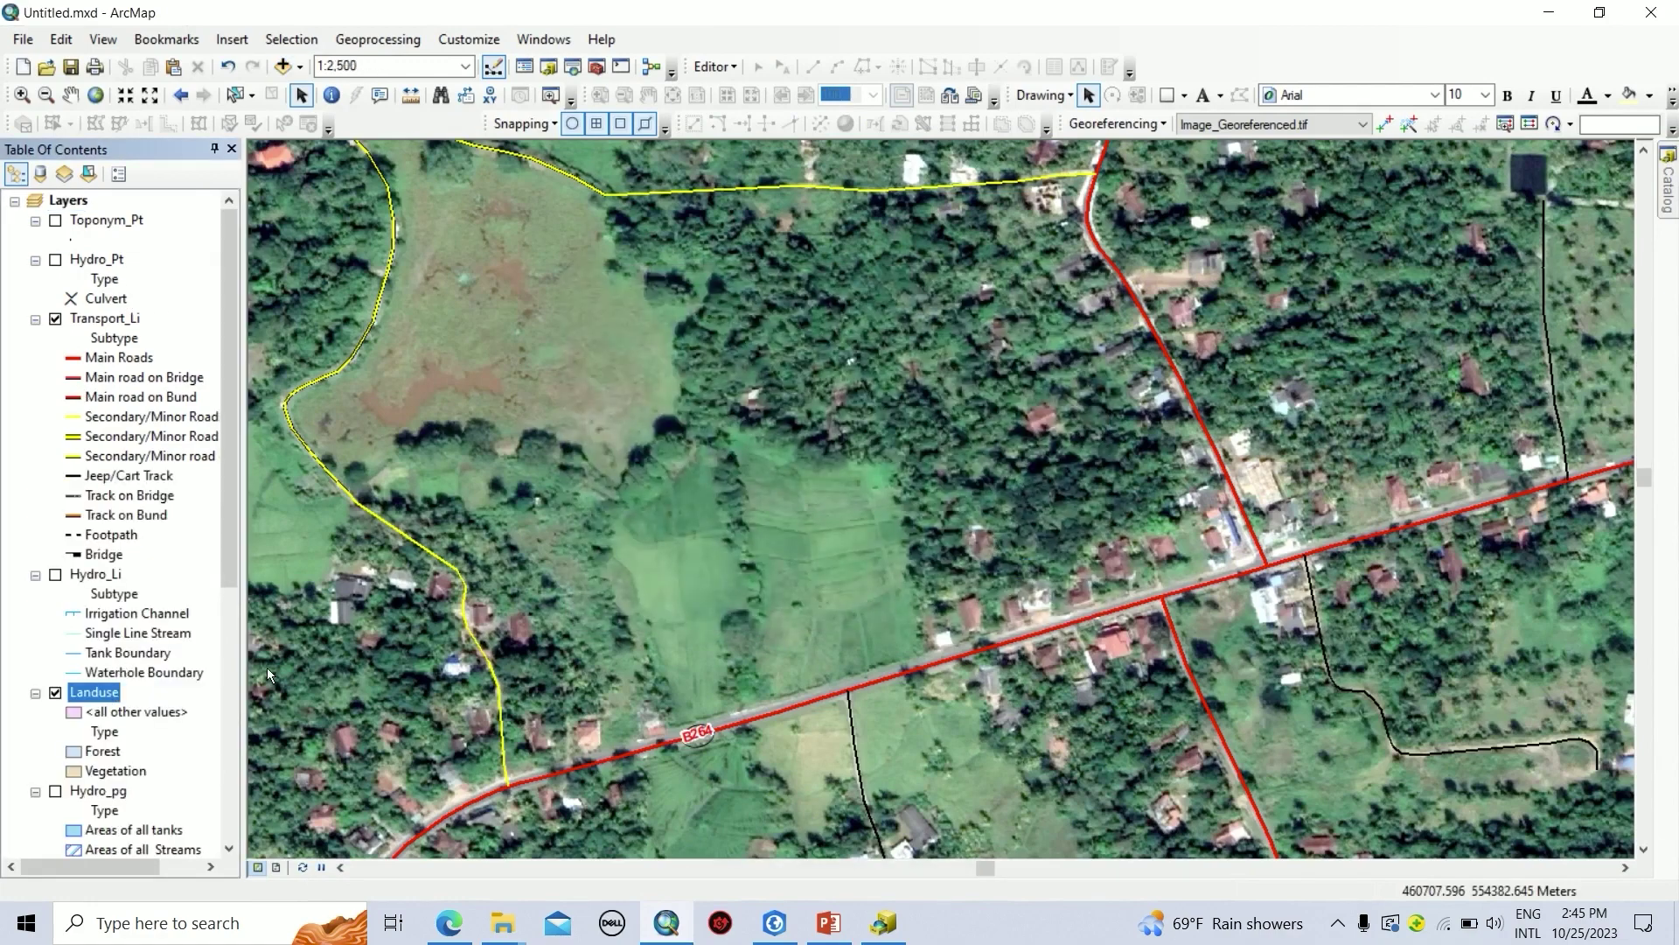
- Start an edit session on the Landuse layer and display its feature creation templates
{"action": "left_click", "coordinate": [722, 70]}
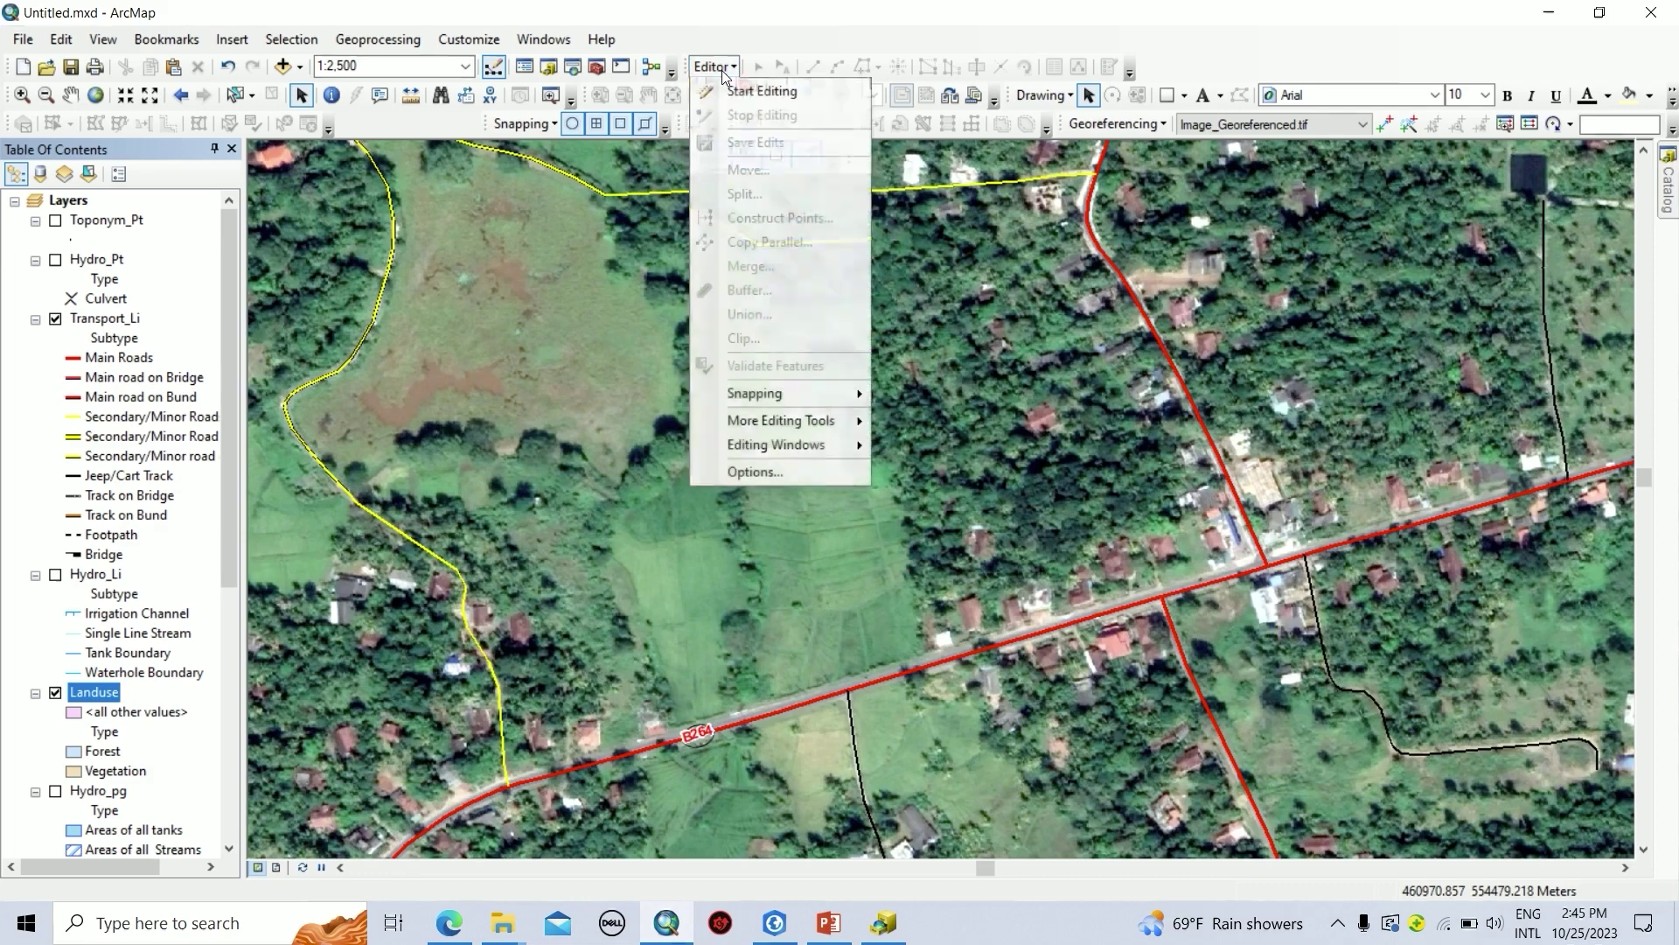
{"action": "left_click", "coordinate": [759, 86]}
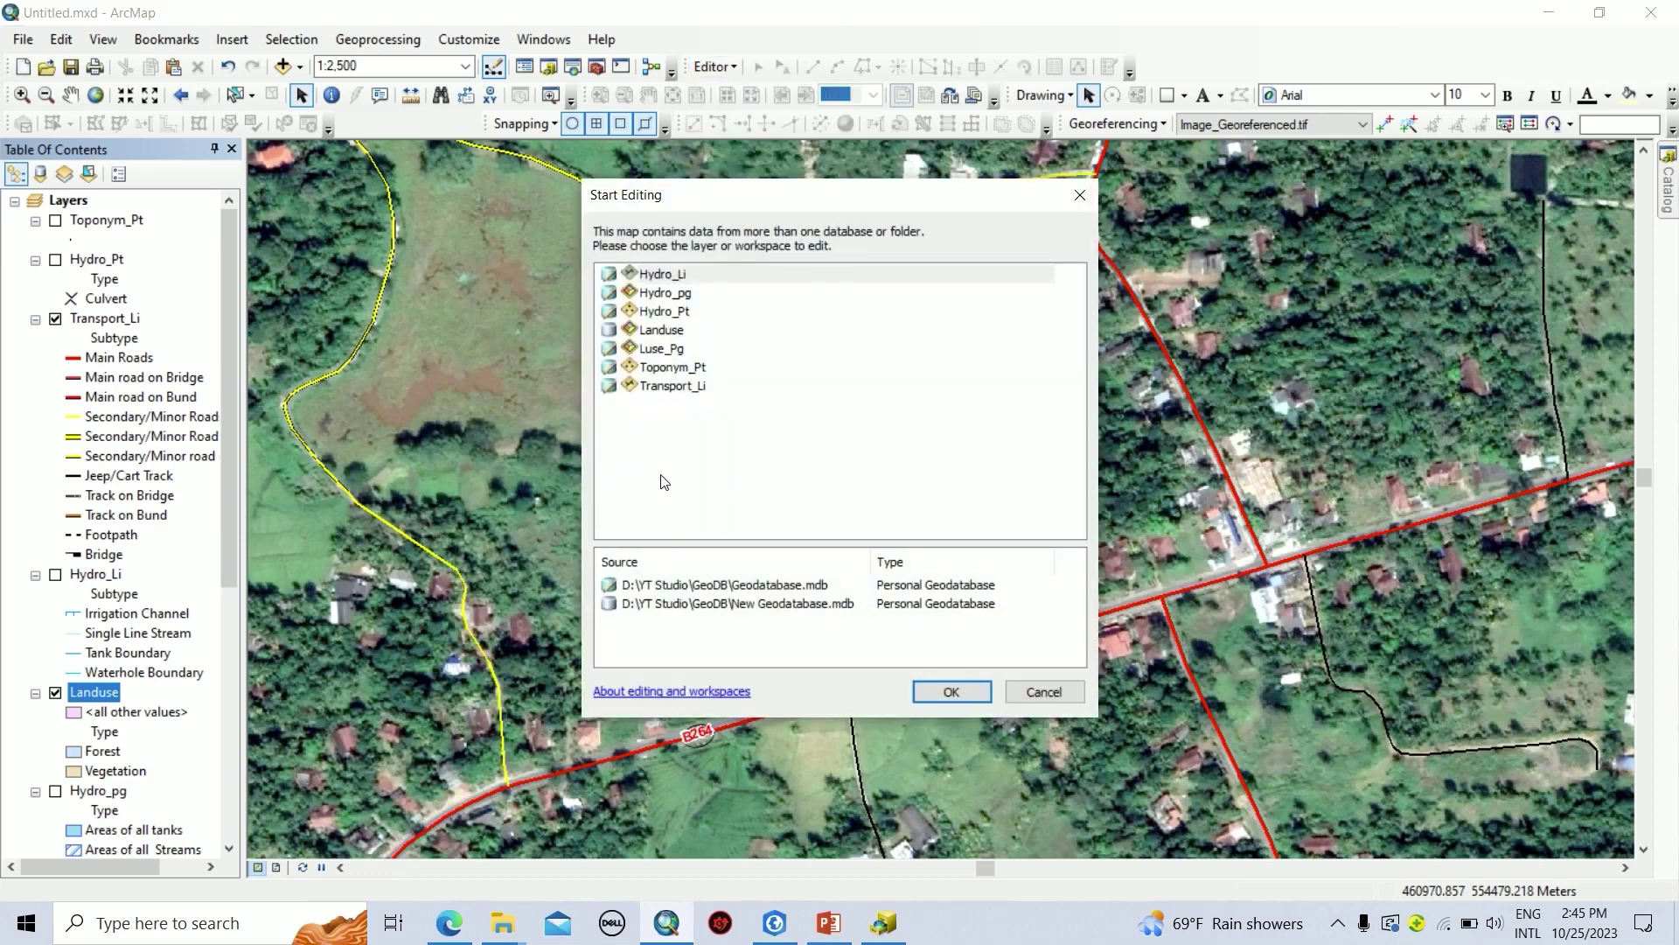
{"action": "left_click", "coordinate": [672, 335]}
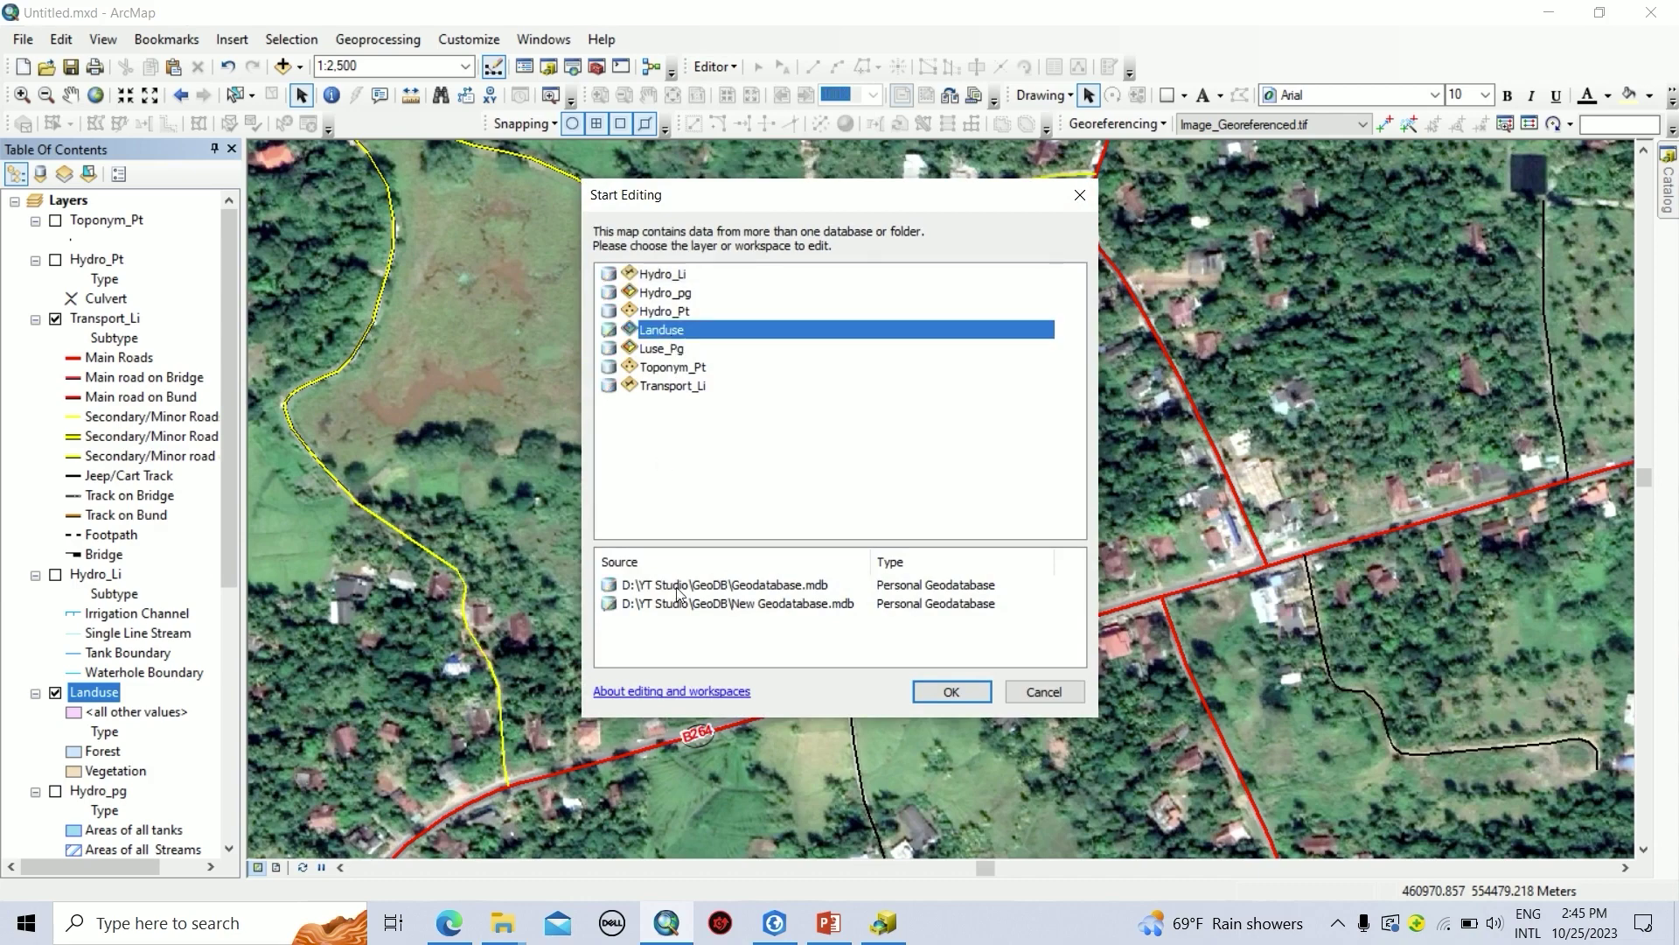
{"action": "left_click", "coordinate": [949, 692]}
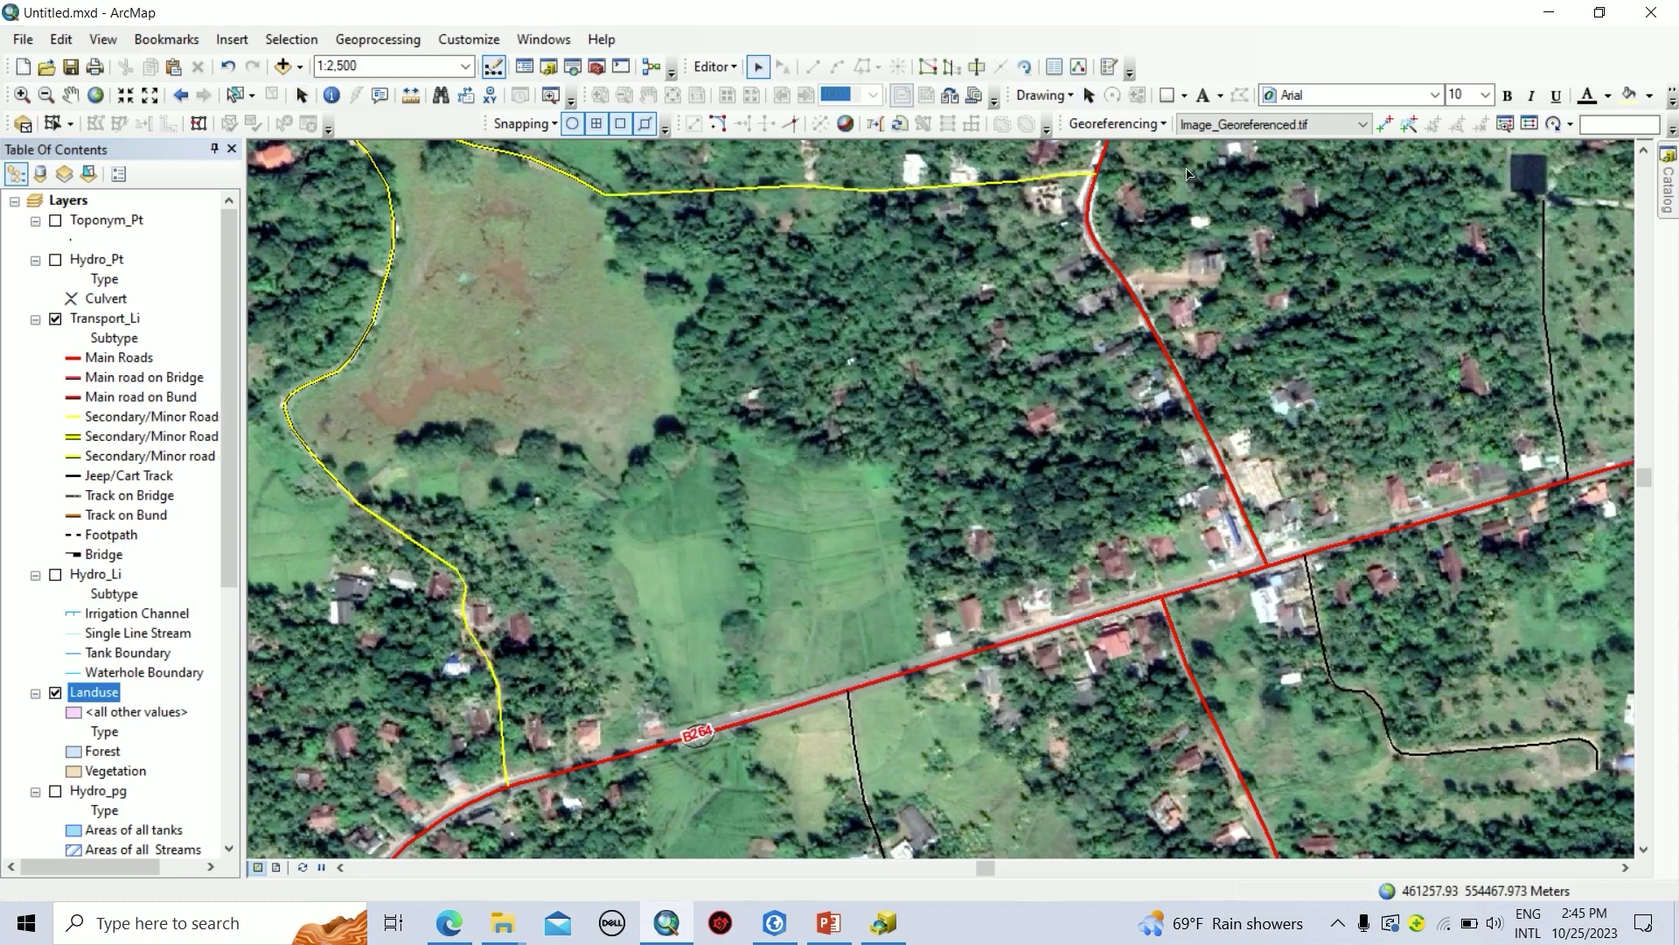
{"action": "left_click", "coordinate": [1110, 66]}
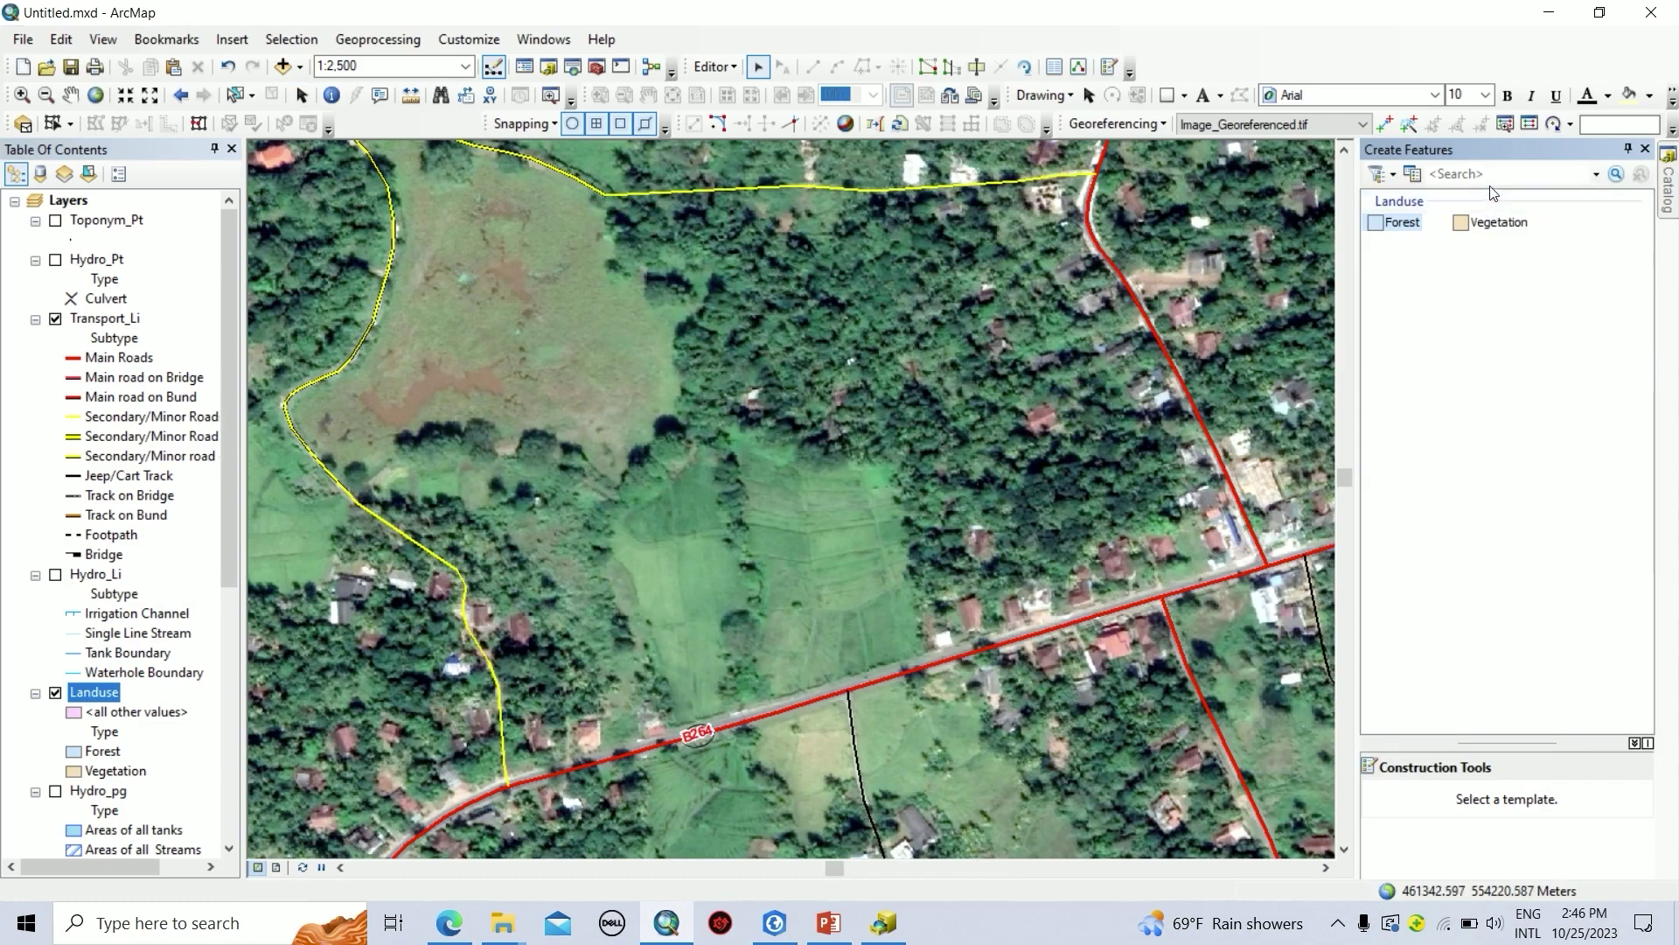
- Digitize a Vegetation polygon of about 24,850 square metres around the green field north of road B264
{"action": "left_click", "coordinate": [1491, 226]}
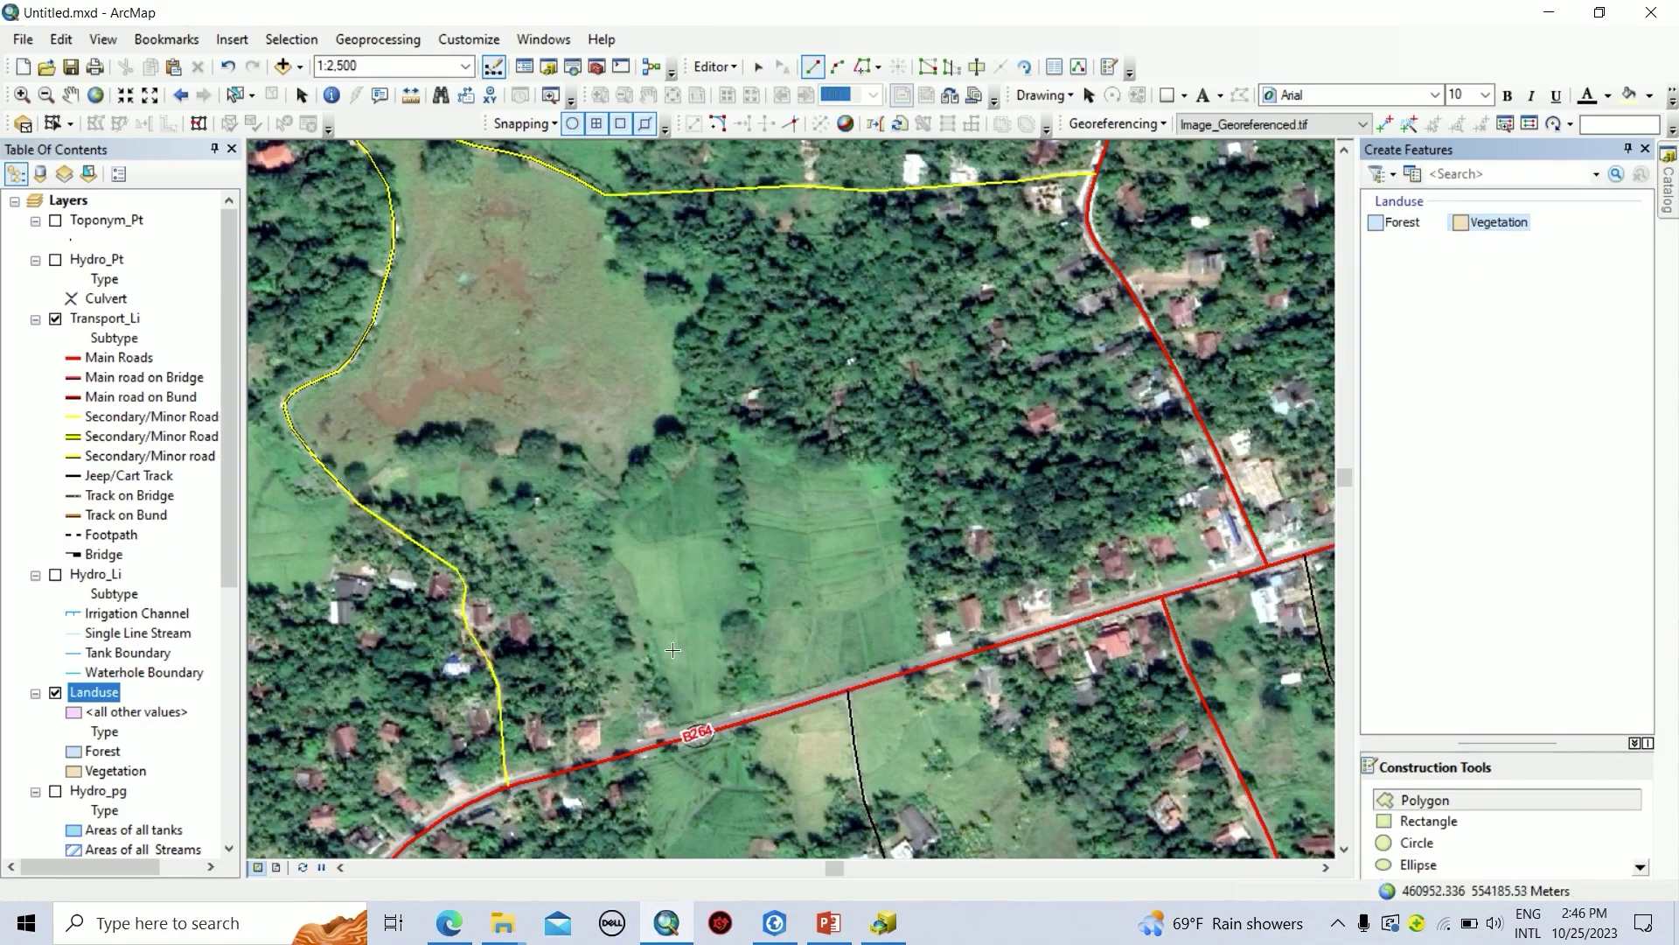
{"action": "left_click", "coordinate": [679, 739]}
{"action": "left_click", "coordinate": [607, 543]}
{"action": "left_click", "coordinate": [704, 433]}
{"action": "left_click", "coordinate": [780, 451]}
{"action": "left_click", "coordinate": [853, 473]}
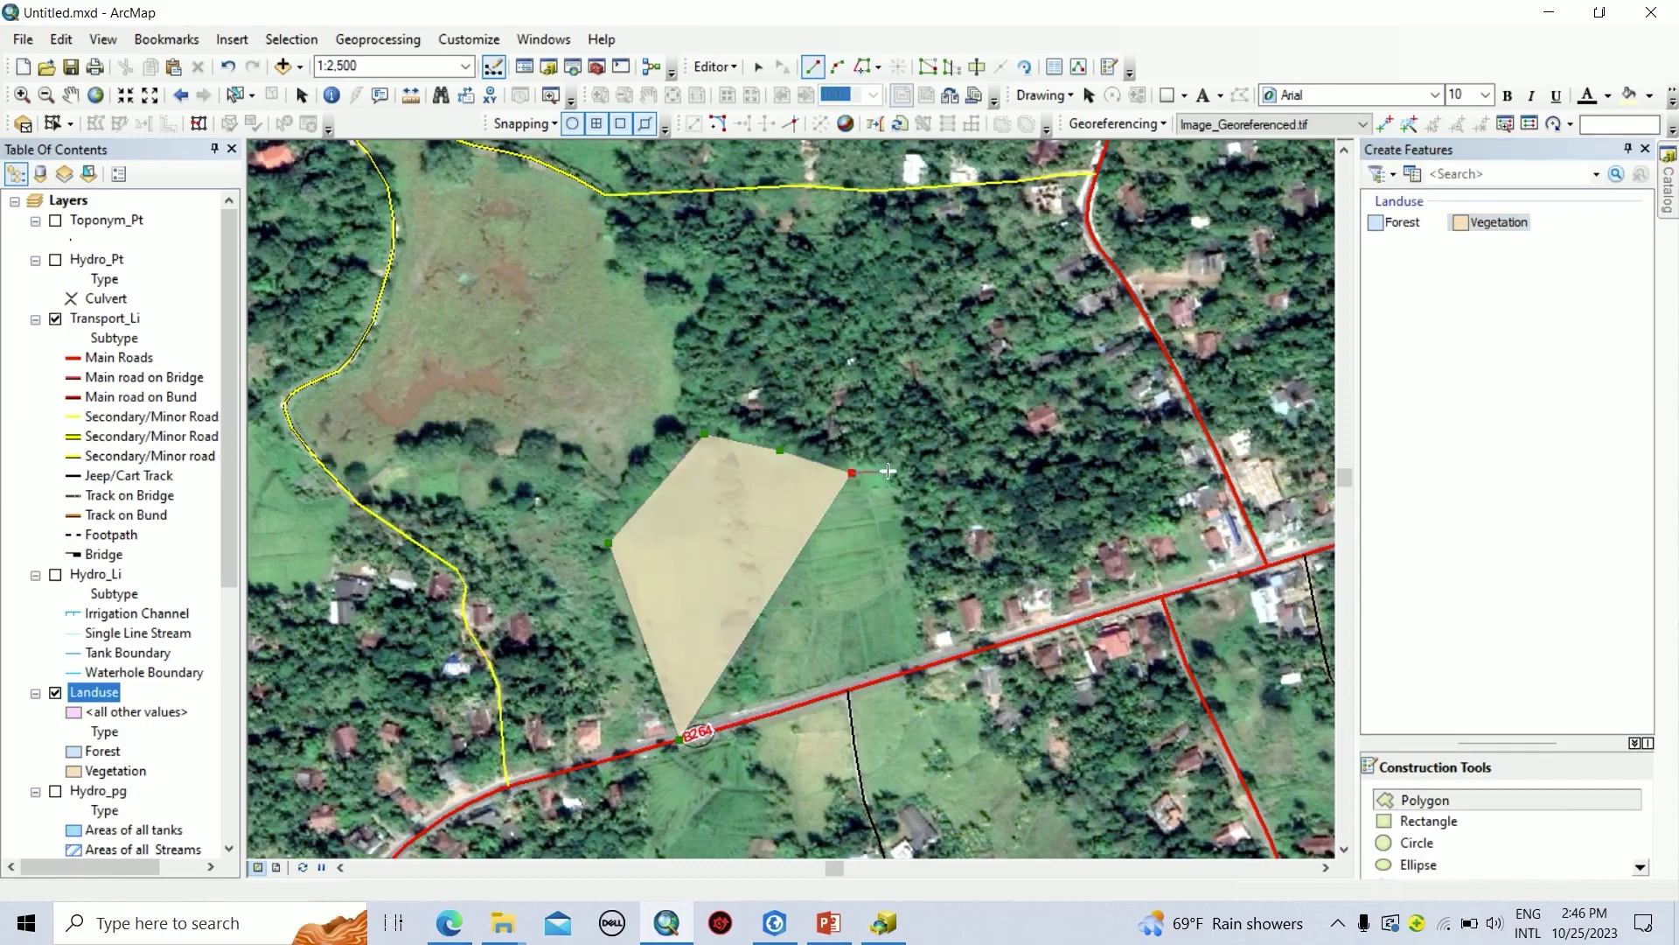
{"action": "left_click", "coordinate": [892, 470]}
{"action": "left_click", "coordinate": [931, 665]}
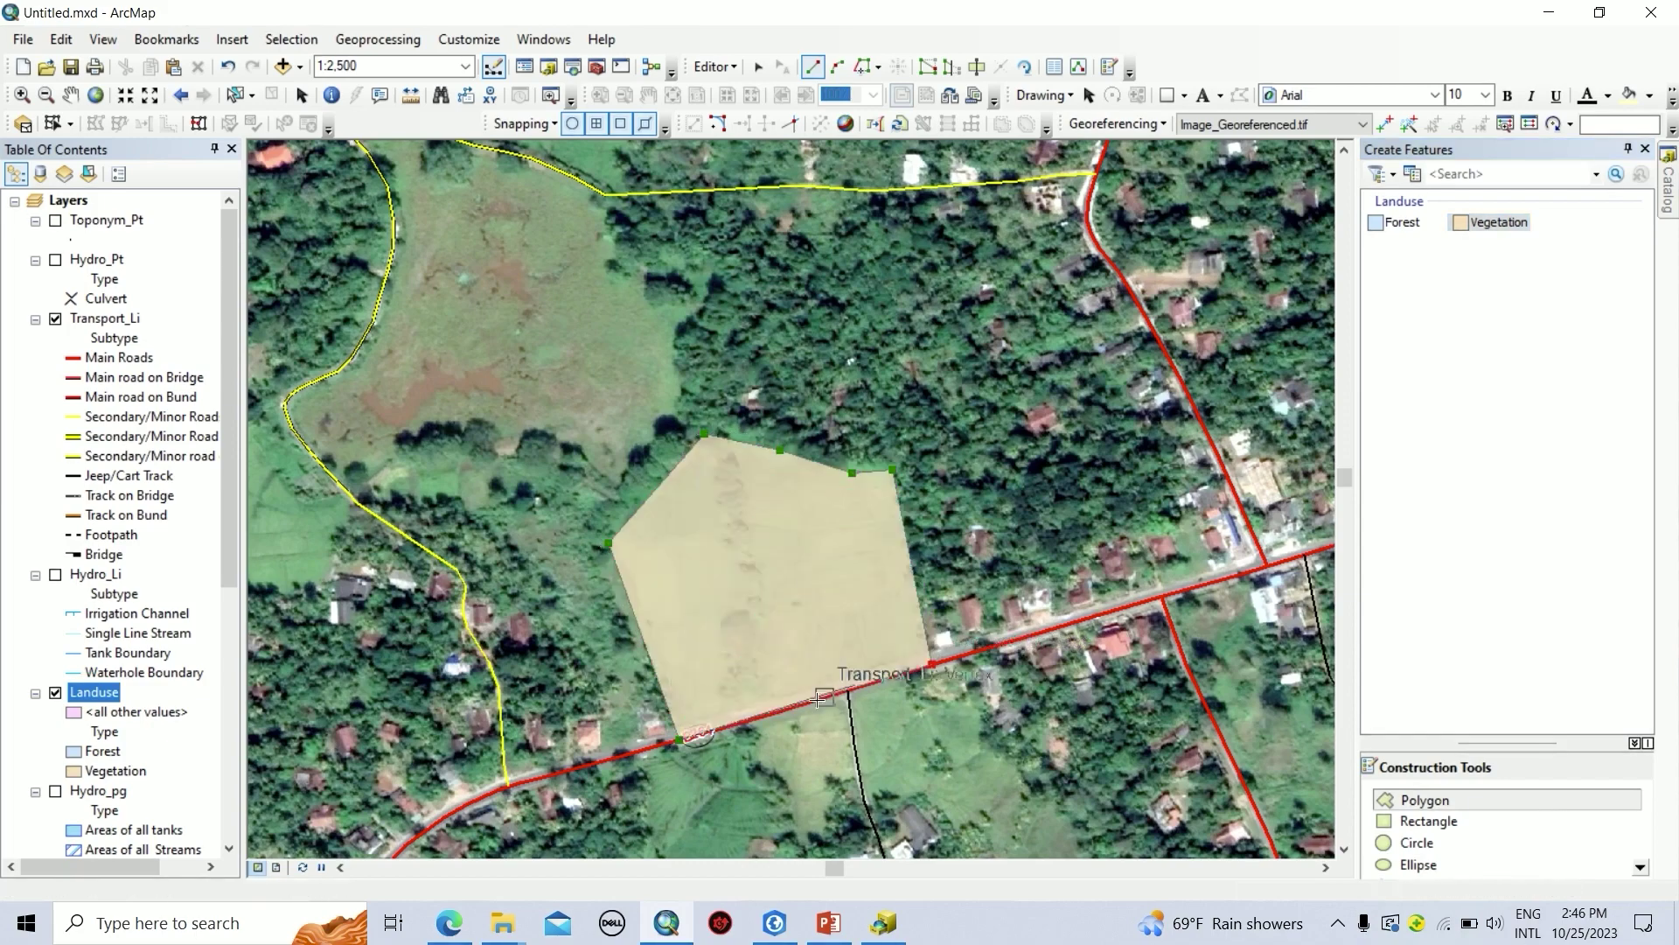
{"action": "double_click", "coordinate": [687, 734]}
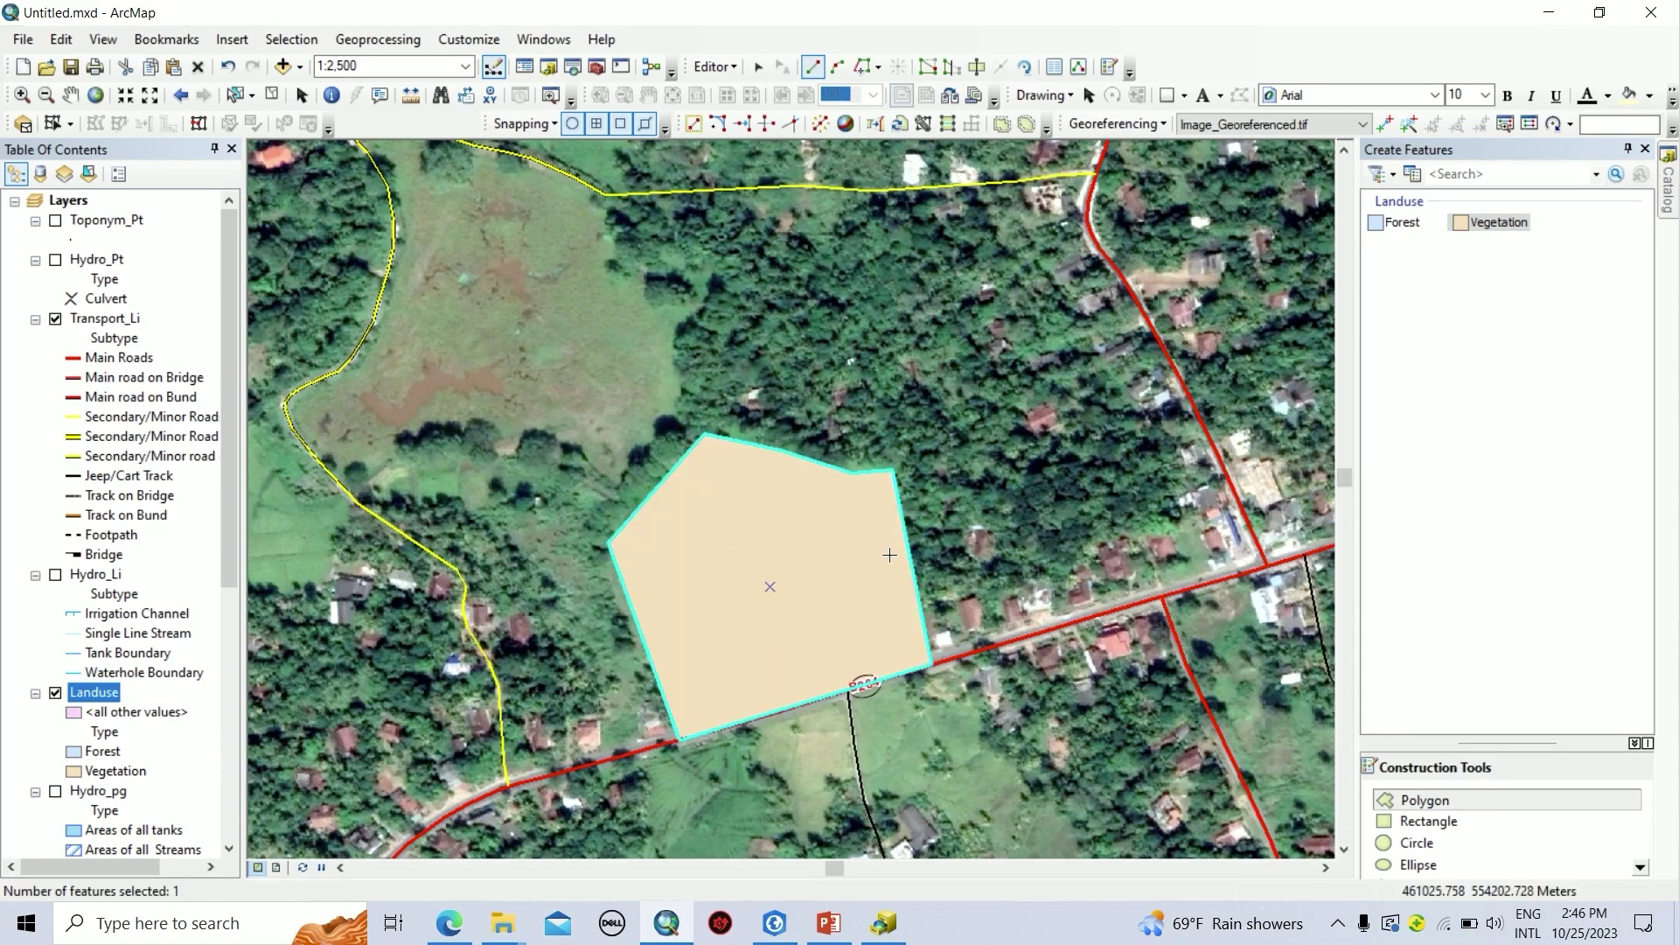
- Open the attributes of the new Vegetation polygon and set its Subtype to Paddy
{"action": "left_click", "coordinate": [1055, 67]}
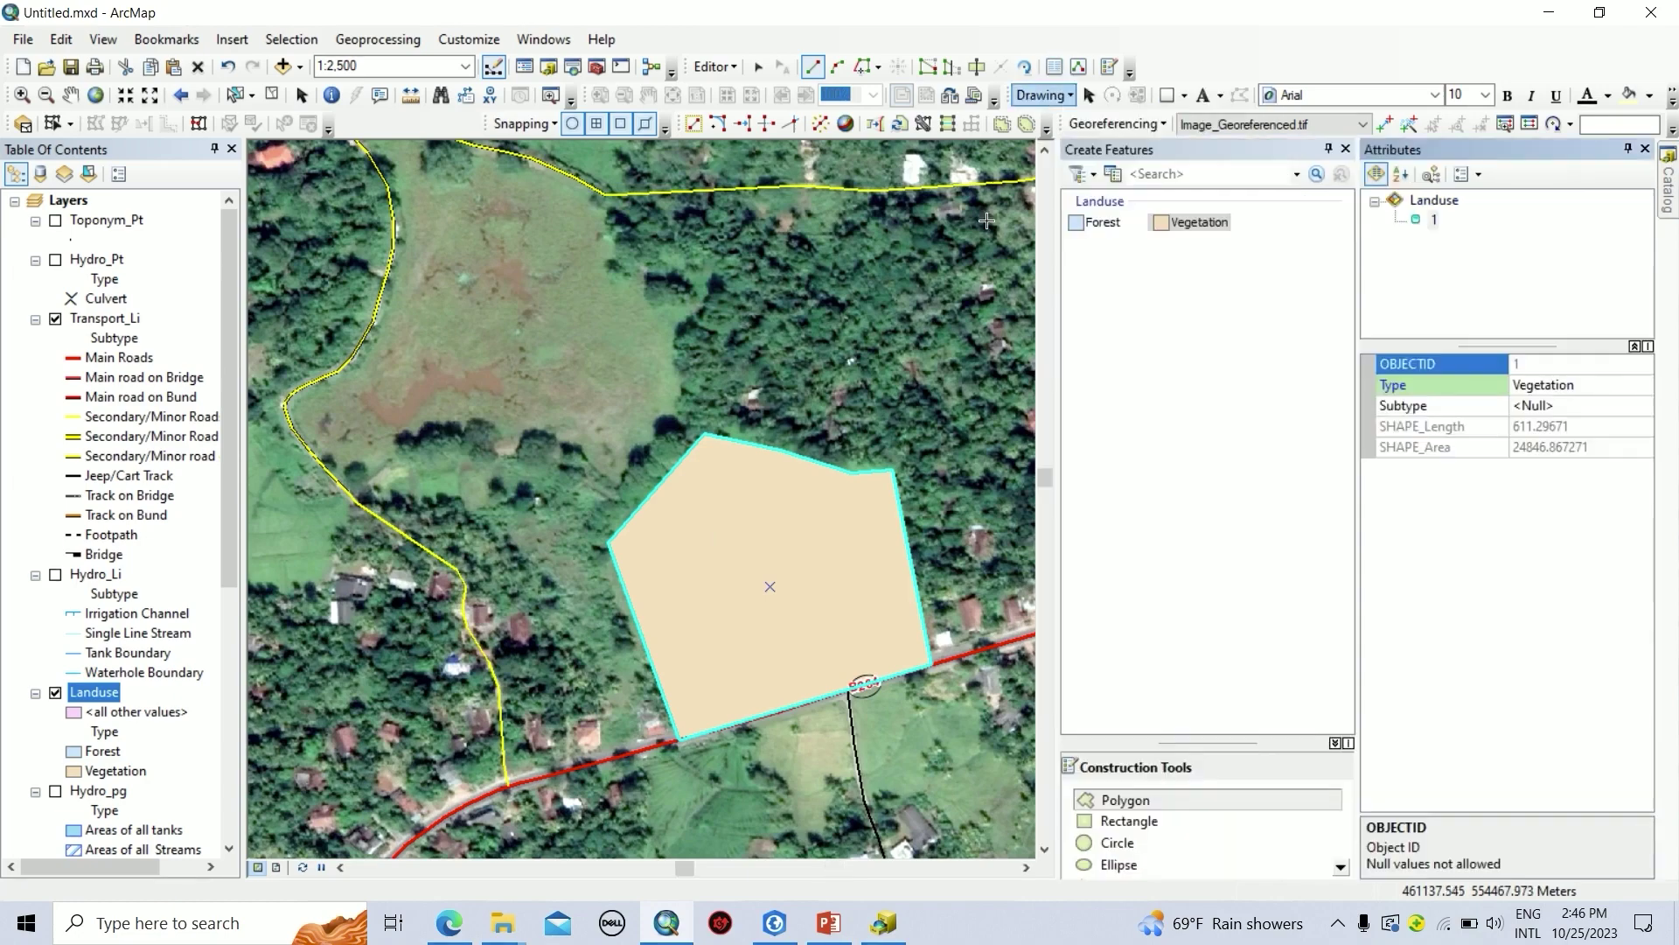
{"action": "left_click", "coordinate": [1569, 408]}
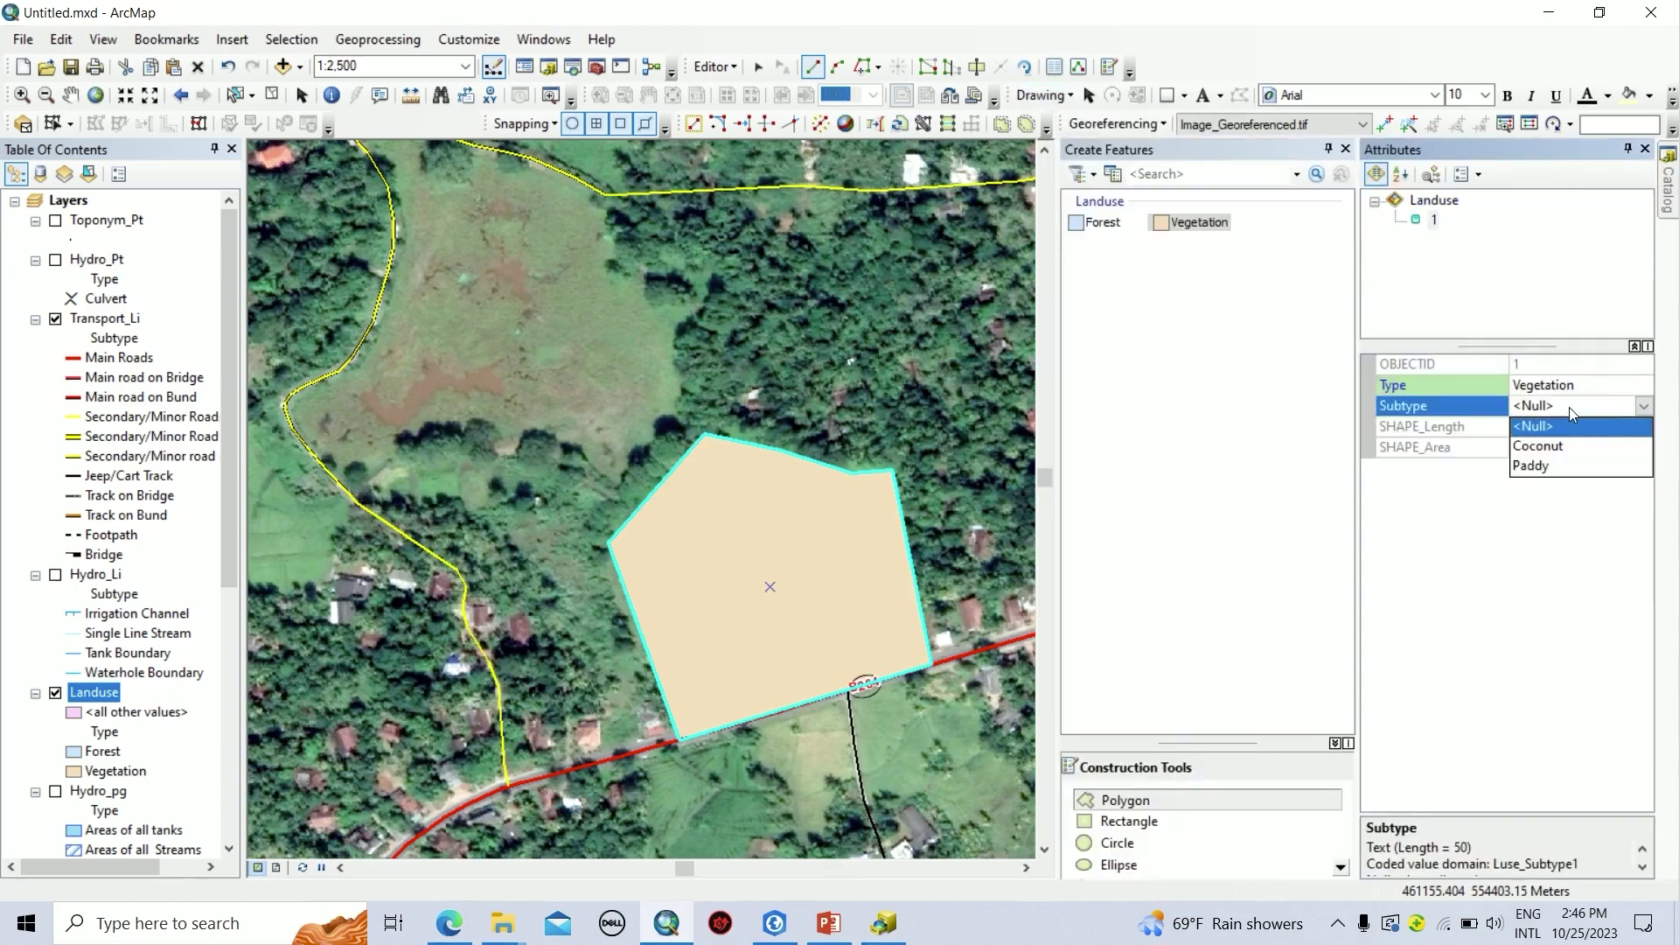
{"action": "left_click", "coordinate": [1541, 465]}
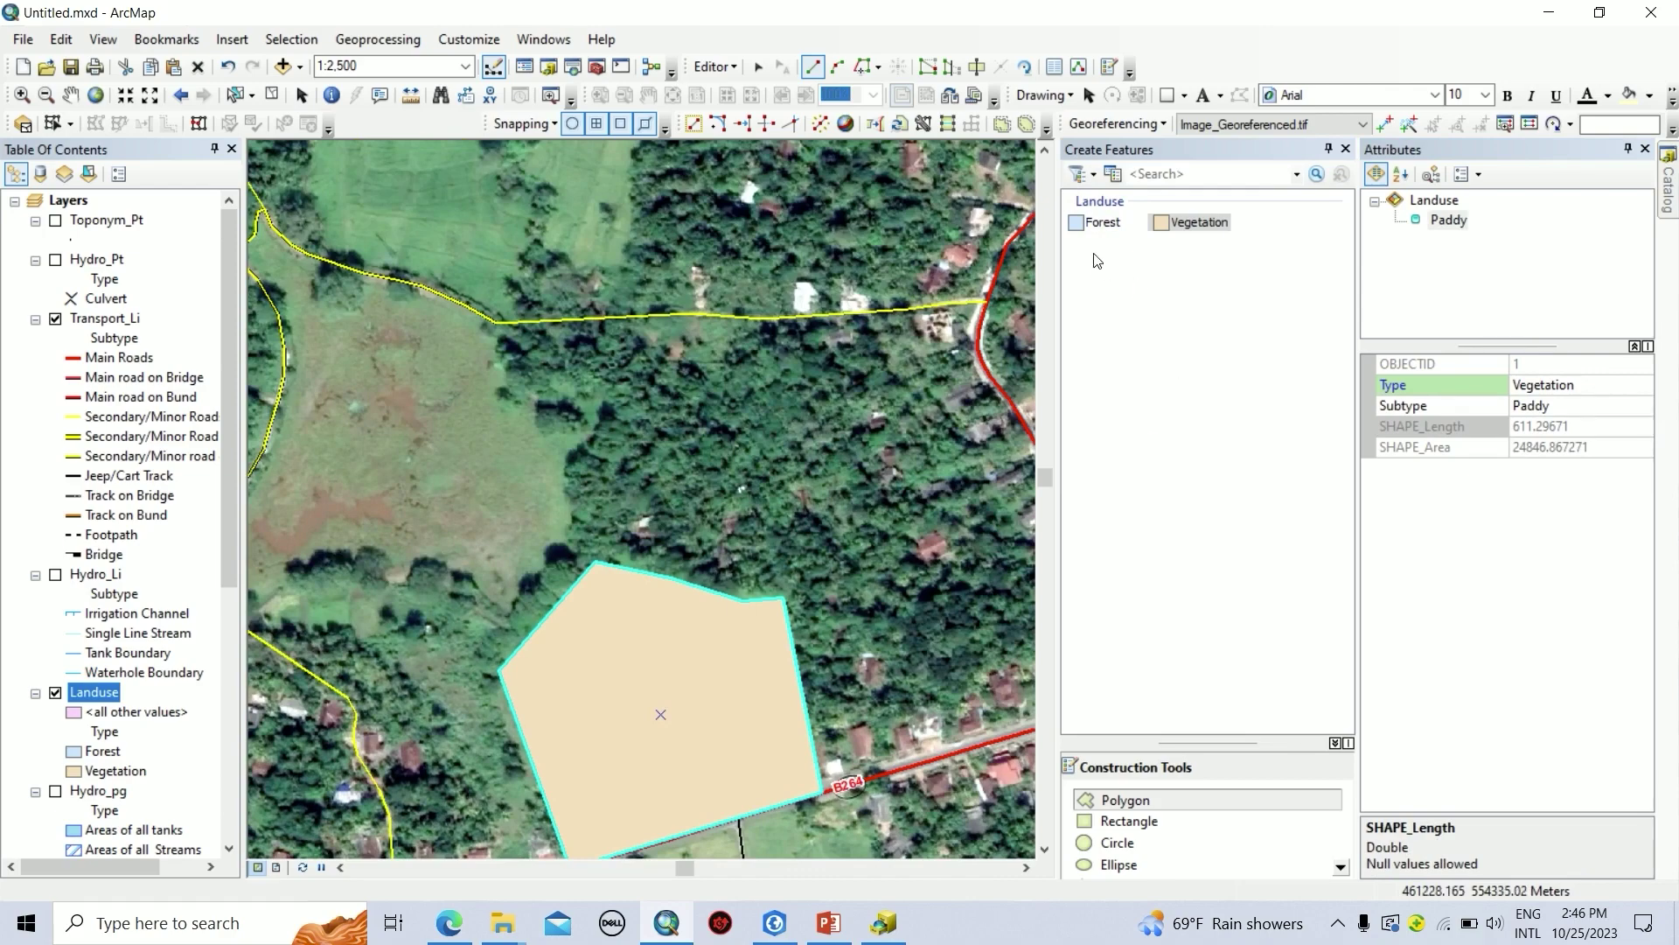
- Digitize a Forest polygon of about 21,000 square metres over the trees north of the Vegetation polygon, following their shared edge
{"action": "left_click", "coordinate": [1101, 222]}
{"action": "left_click", "coordinate": [1113, 802]}
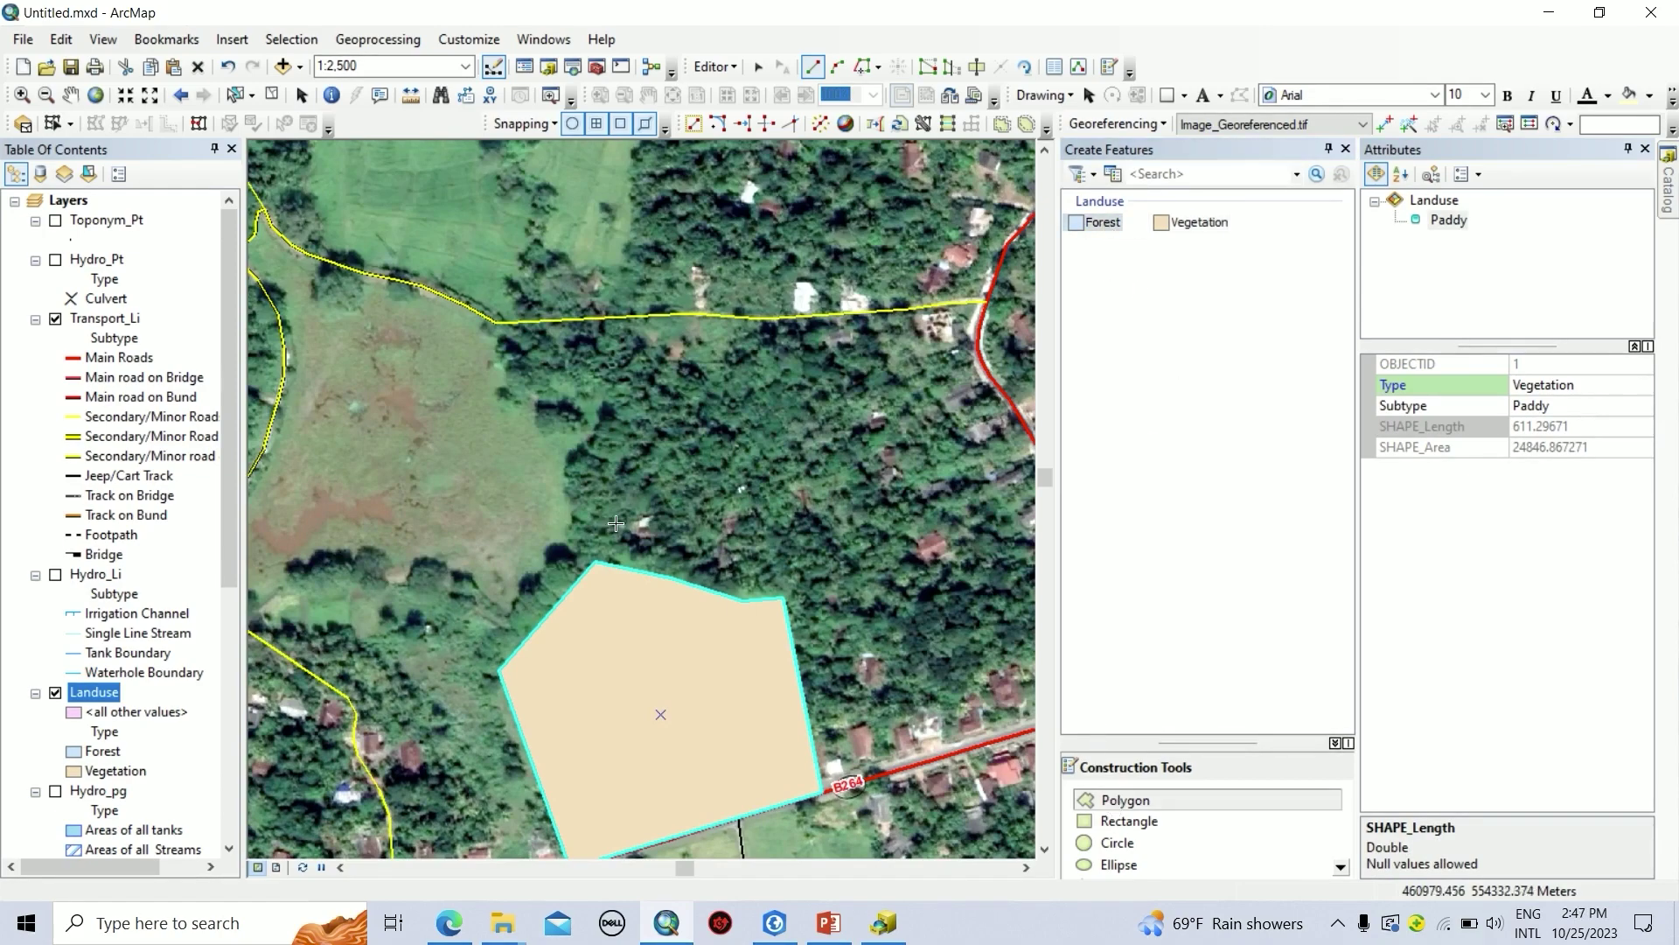
{"action": "left_click", "coordinate": [594, 563]}
{"action": "left_click", "coordinate": [573, 473]}
{"action": "left_click", "coordinate": [597, 366]}
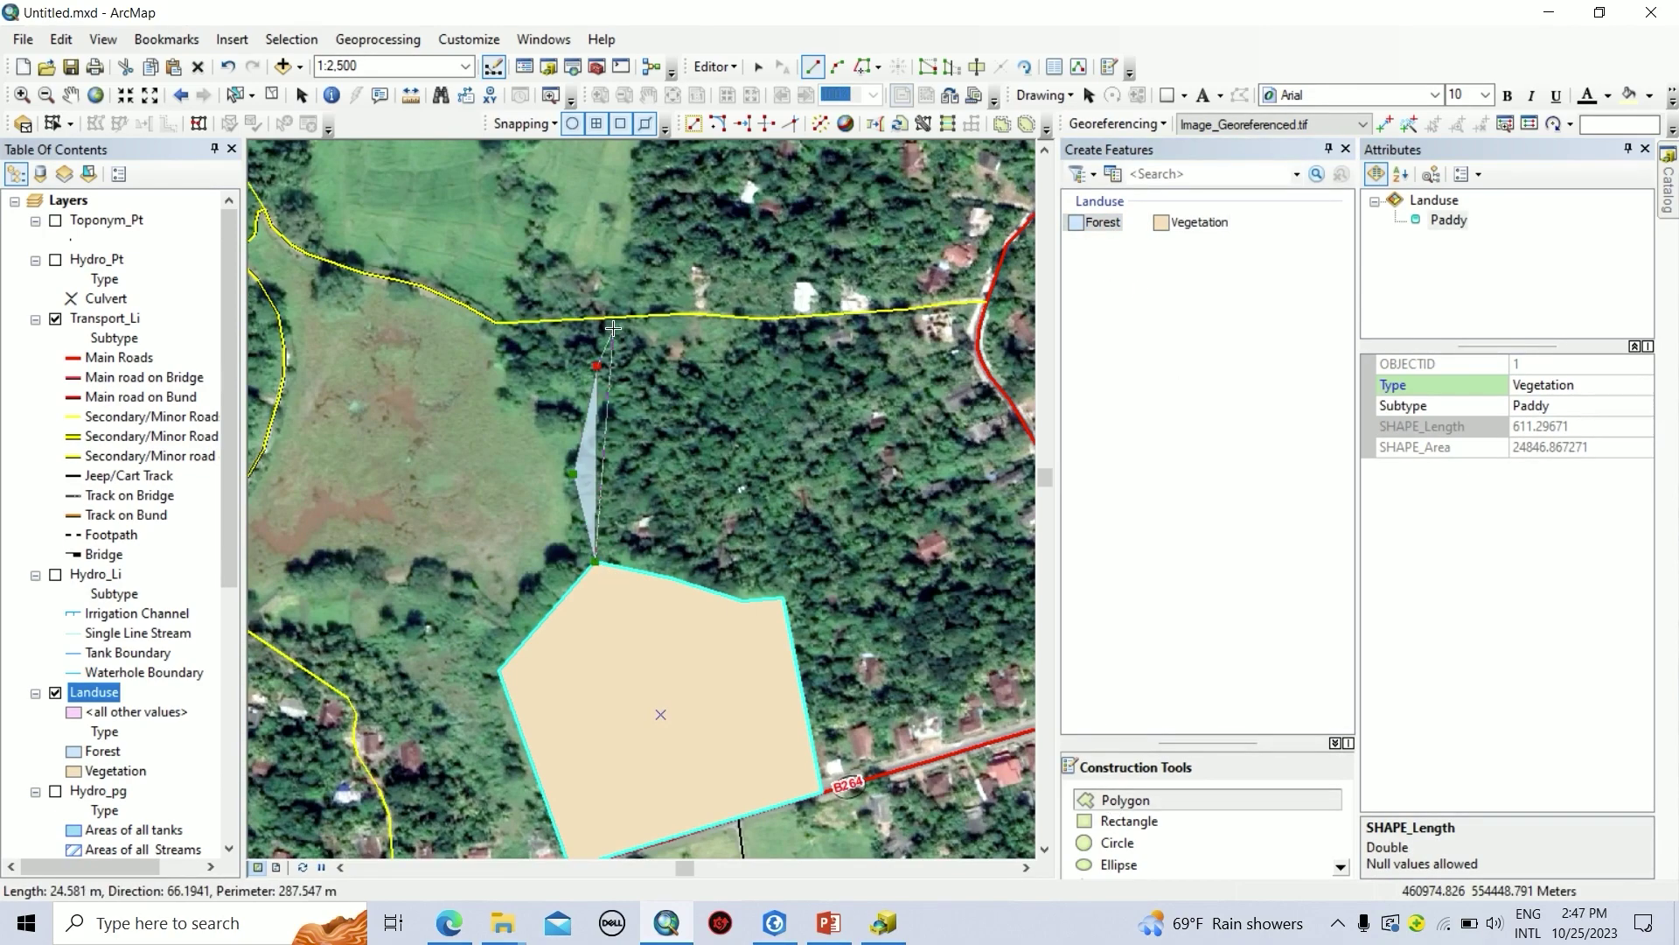
{"action": "left_click", "coordinate": [616, 317]}
{"action": "left_click", "coordinate": [766, 365]}
{"action": "left_click", "coordinate": [875, 443]}
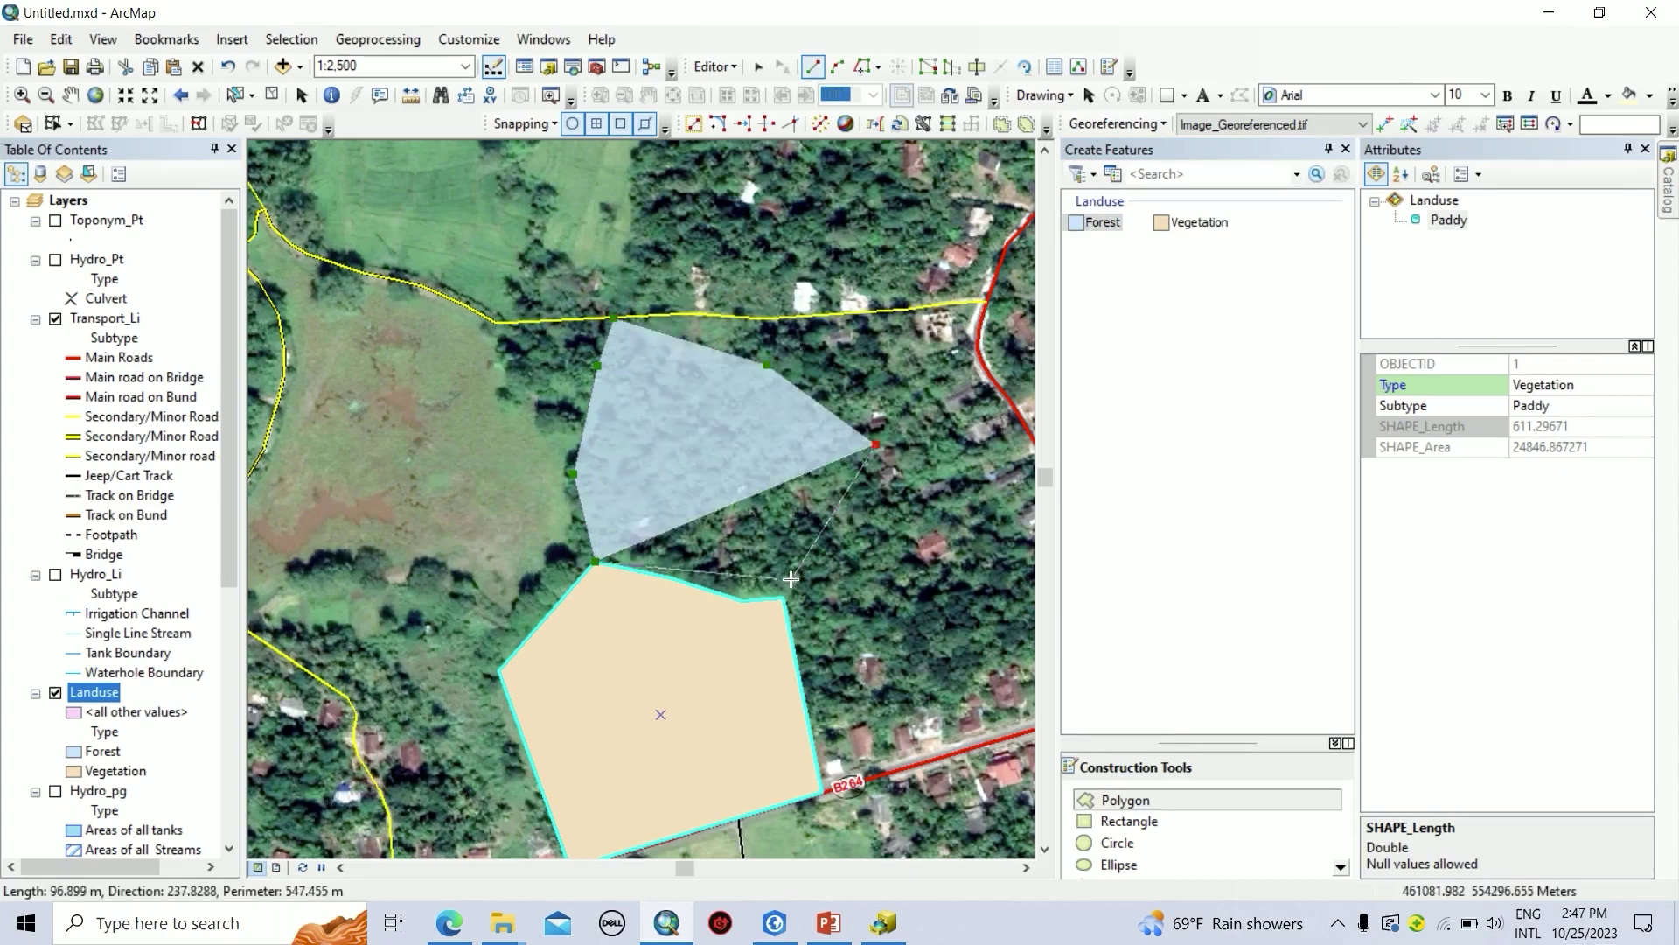
{"action": "left_click", "coordinate": [782, 597]}
{"action": "left_click", "coordinate": [743, 602]}
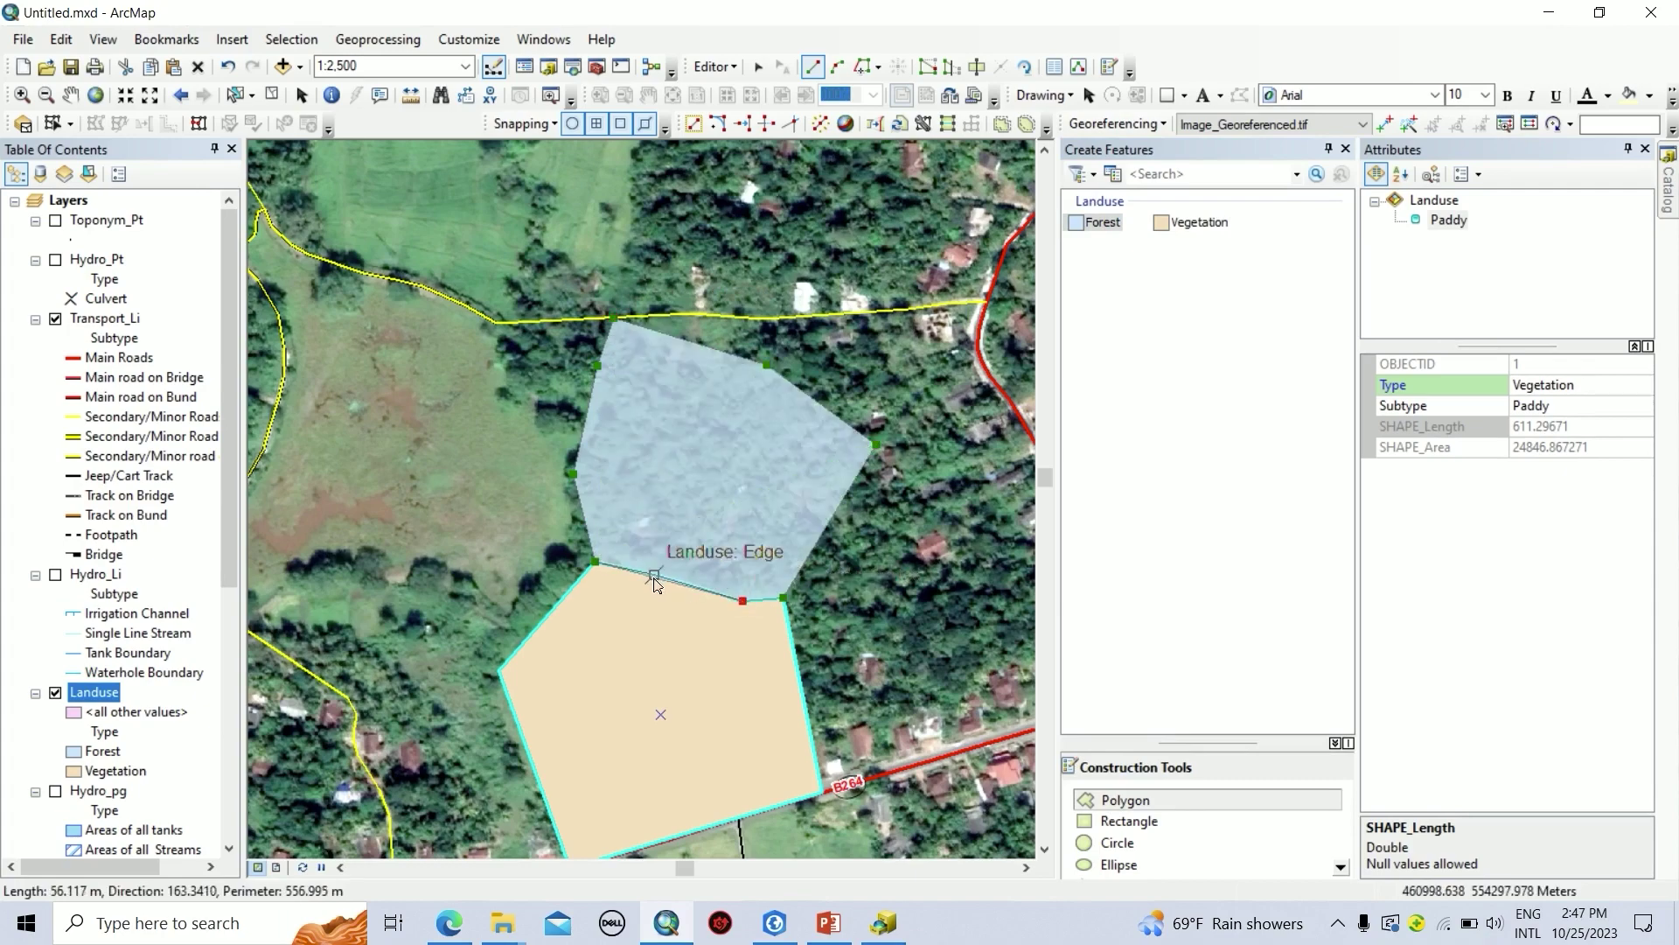
{"action": "key", "text": "F2"}
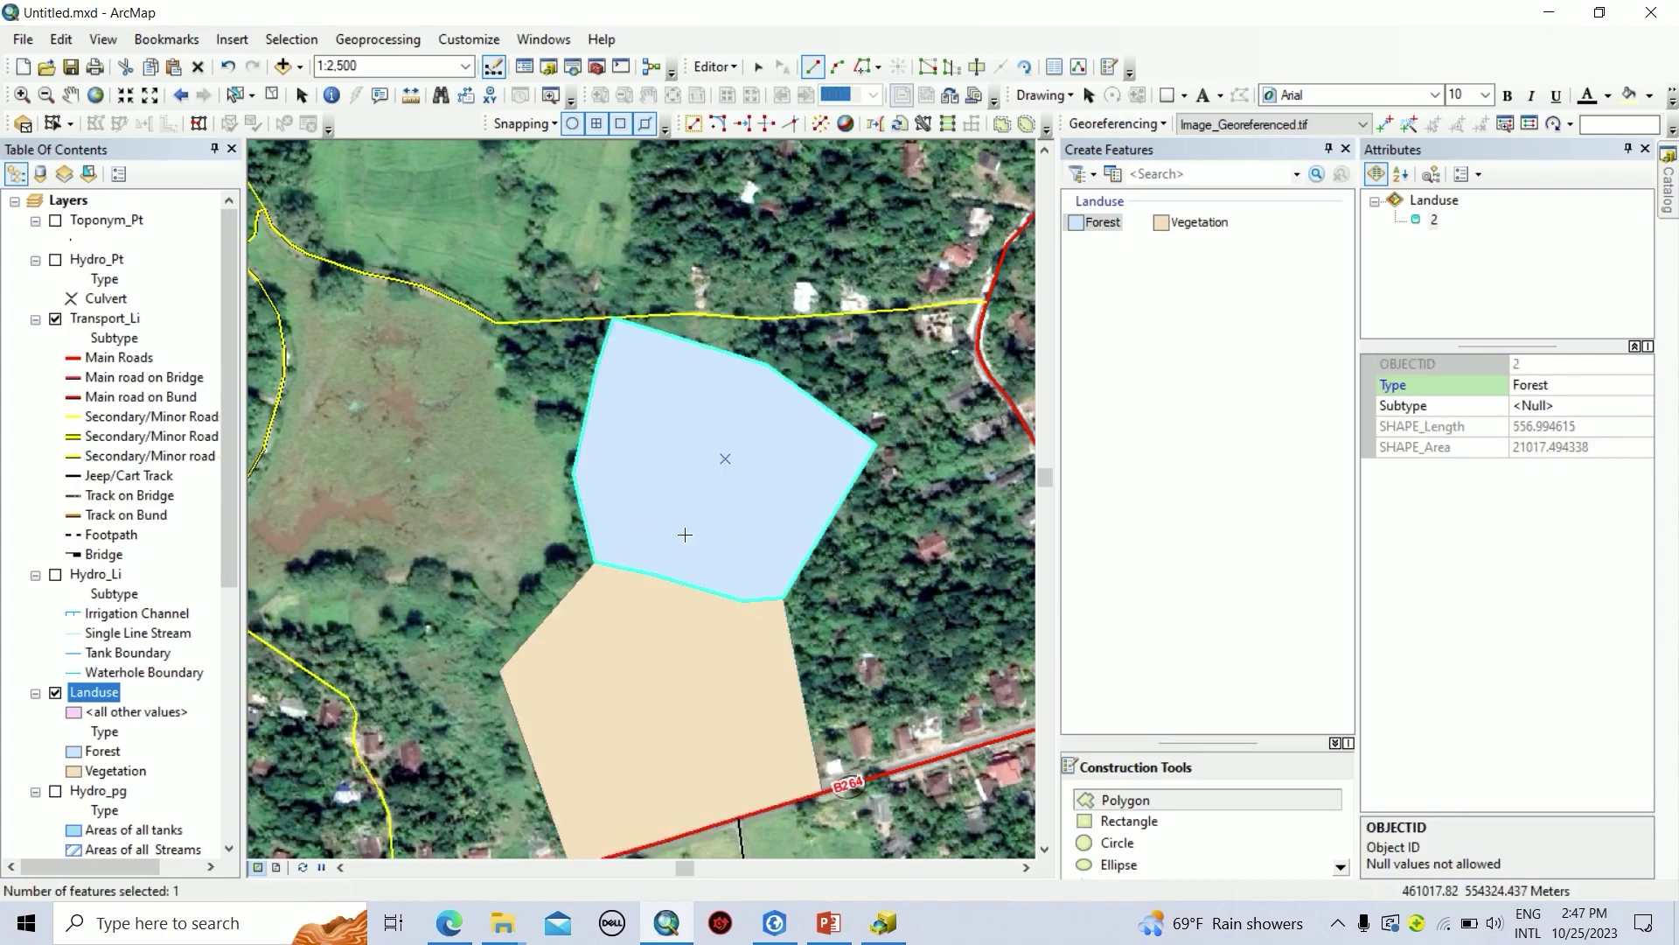
- Set the Subtype attribute of the new Forest polygon to Open Forest
{"action": "left_click", "coordinate": [1548, 407]}
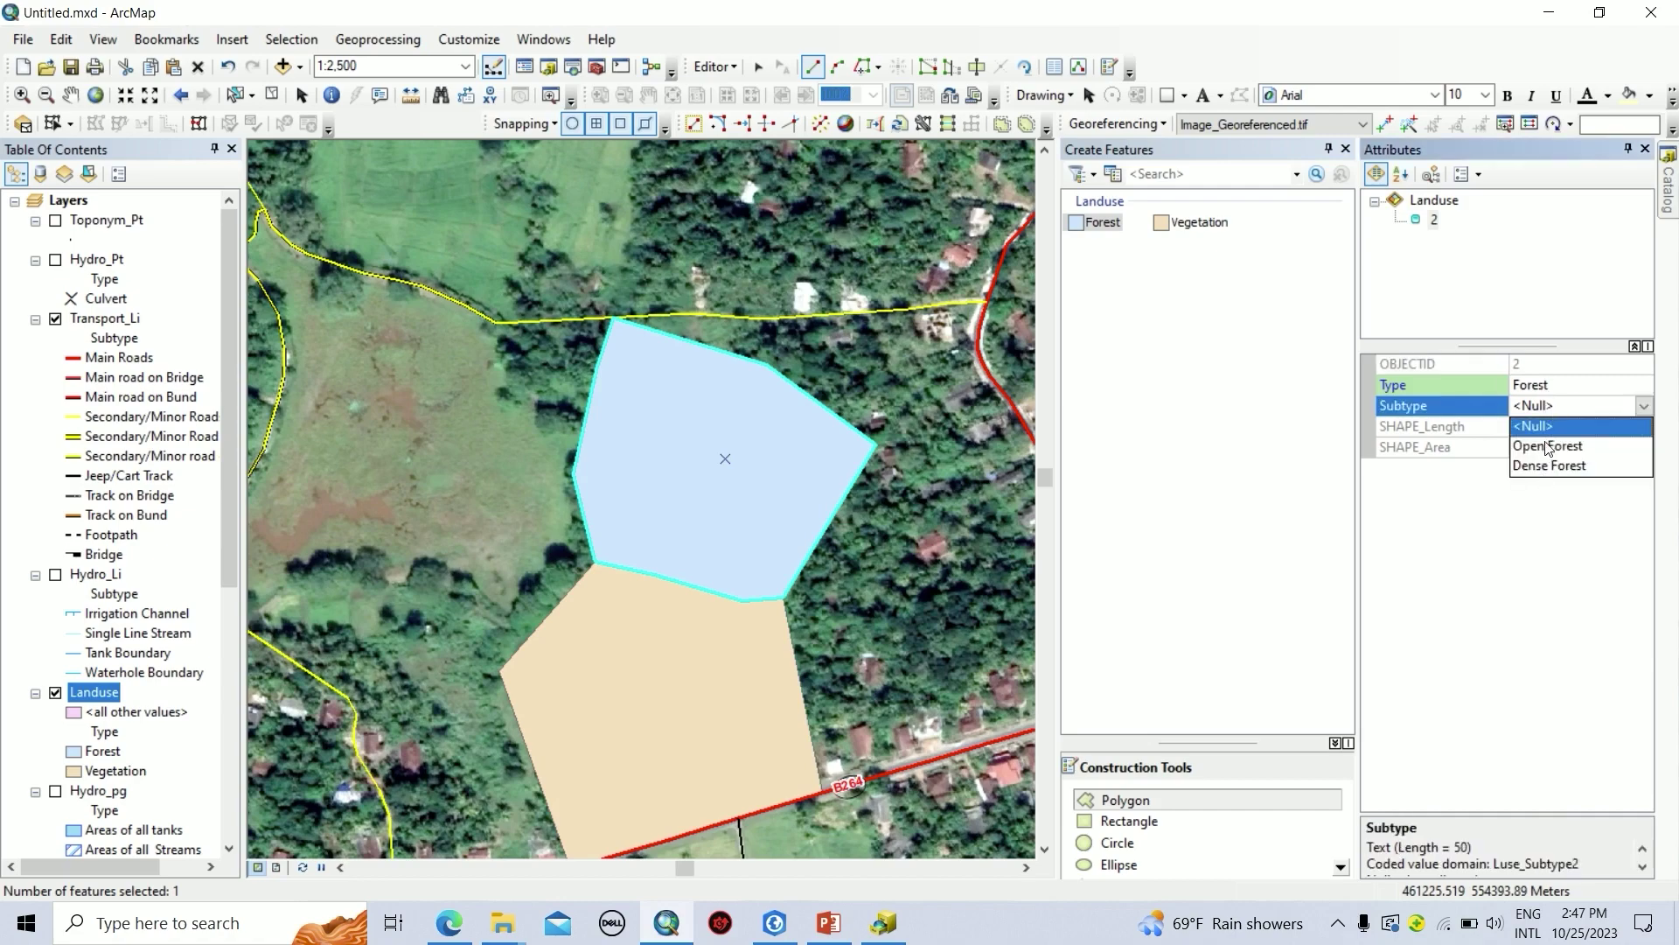
{"action": "left_click", "coordinate": [1548, 446]}
{"action": "scroll", "coordinate": [839, 612], "scroll_direction": "down", "scroll_amount": 2}
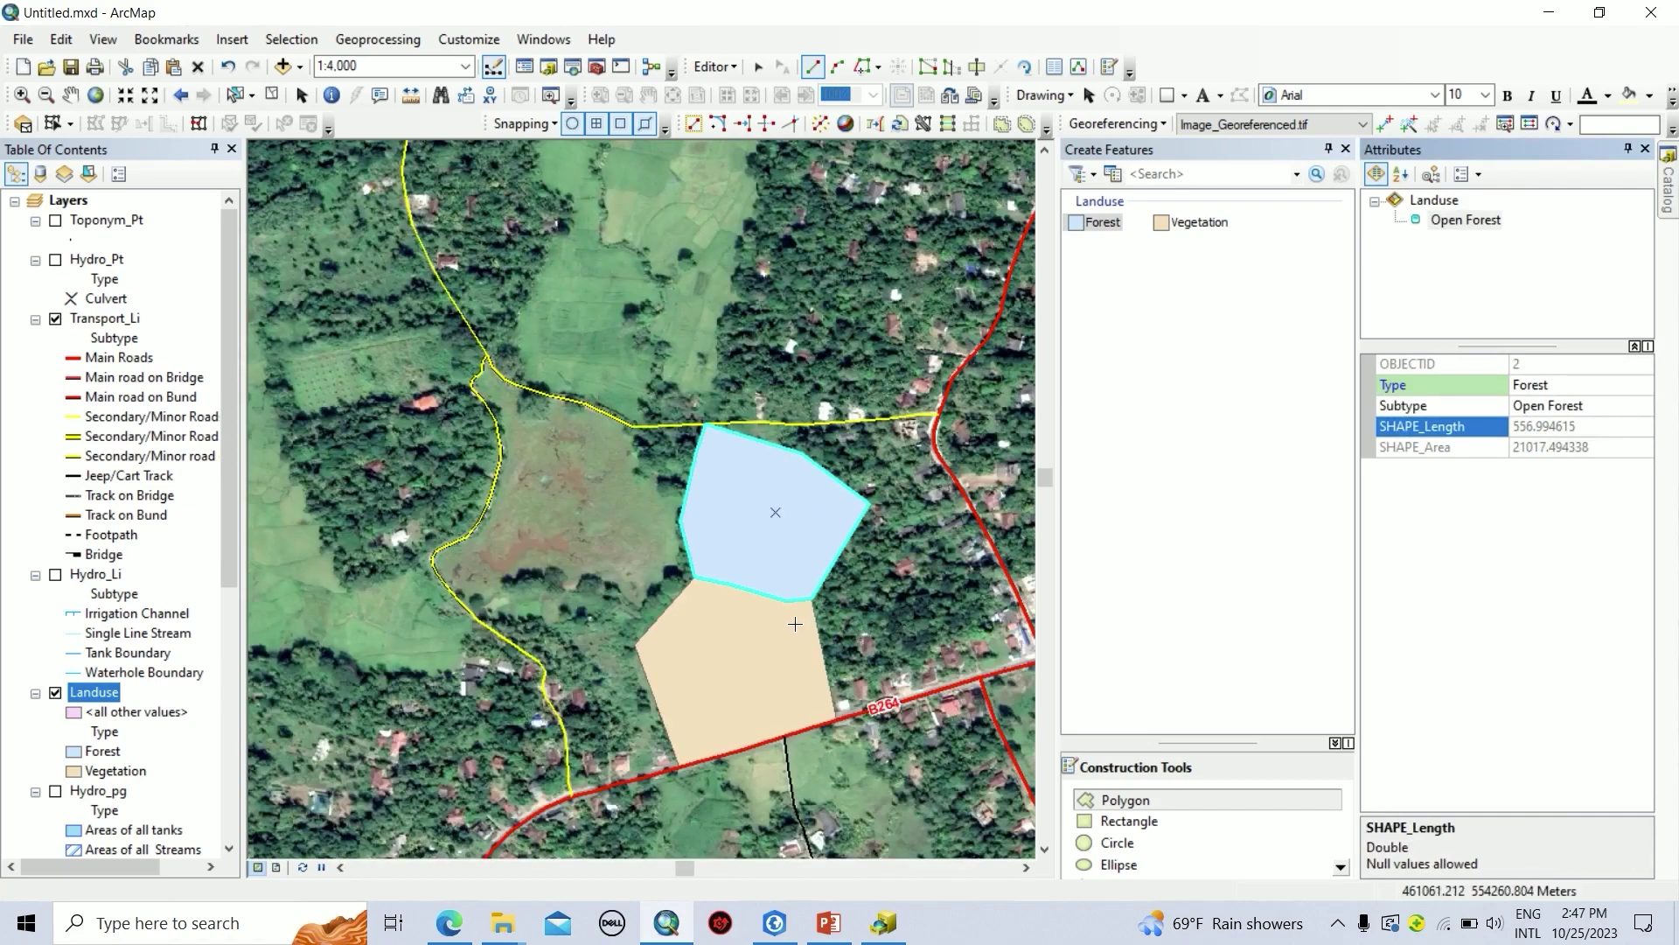